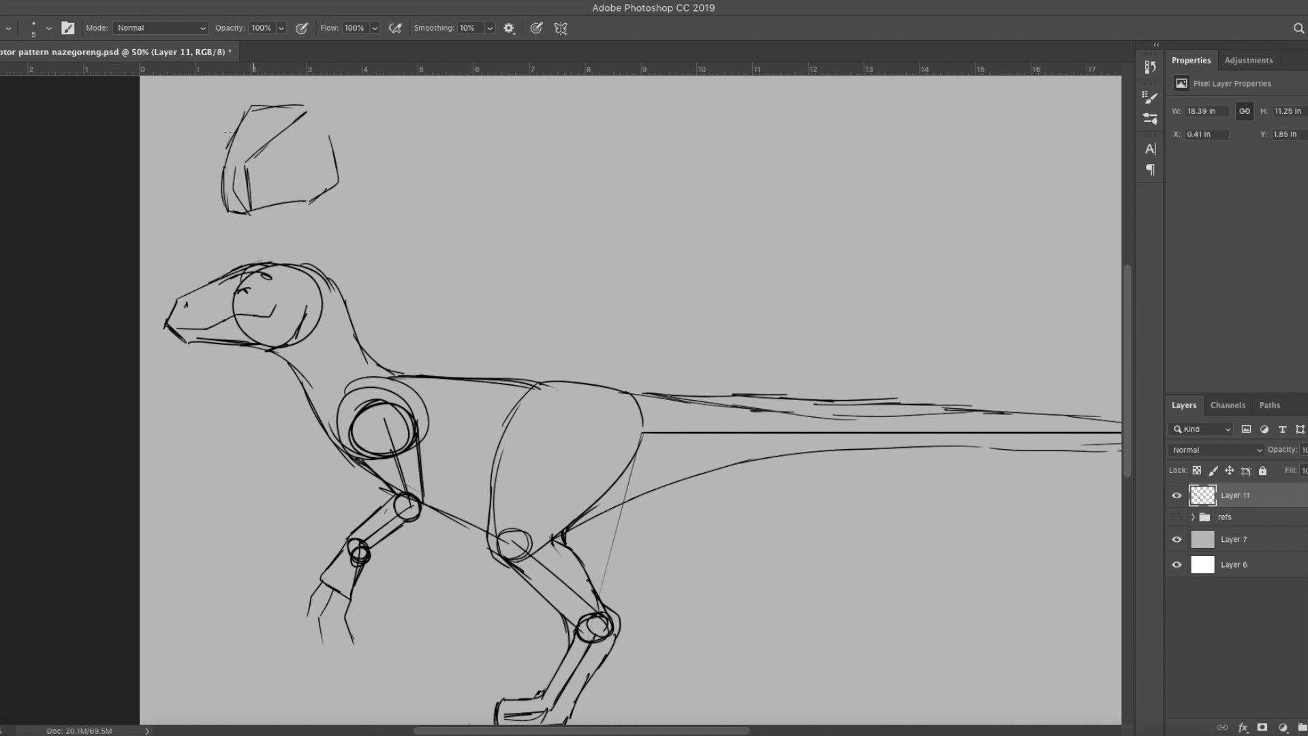
{"action": "left_click_drag", "start_coordinate": [190, 171], "coordinate": [188, 204]}
{"action": "mouse_move", "coordinate": [205, 139]}
{"action": "left_mouse_down"}
{"action": "mouse_move", "coordinate": [193, 174]}
{"action": "mouse_move", "coordinate": [205, 135]}
{"action": "left_mouse_up"}
{"action": "key", "text": "super+z"}
{"action": "key", "text": "super+z"}
{"action": "key", "text": "super+z"}
{"action": "key", "text": "super+z"}
{"action": "key", "text": "super+z"}
{"action": "mouse_move", "coordinate": [233, 170]}
{"action": "left_mouse_down"}
{"action": "mouse_move", "coordinate": [246, 198]}
{"action": "mouse_move", "coordinate": [297, 163]}
{"action": "mouse_move", "coordinate": [294, 139]}
{"action": "mouse_move", "coordinate": [242, 140]}
{"action": "left_mouse_up"}
{"action": "mouse_move", "coordinate": [291, 174]}
{"action": "left_mouse_down"}
{"action": "mouse_move", "coordinate": [239, 228]}
{"action": "mouse_move", "coordinate": [321, 201]}
{"action": "left_mouse_up"}
{"action": "key", "text": "super+z"}
{"action": "key", "text": "super+z"}
{"action": "key", "text": "super+z"}
Add a neck curve, a jaw mark and eye and mouth details to the angled head sketch above the raptor.
{"action": "key", "text": "e"}
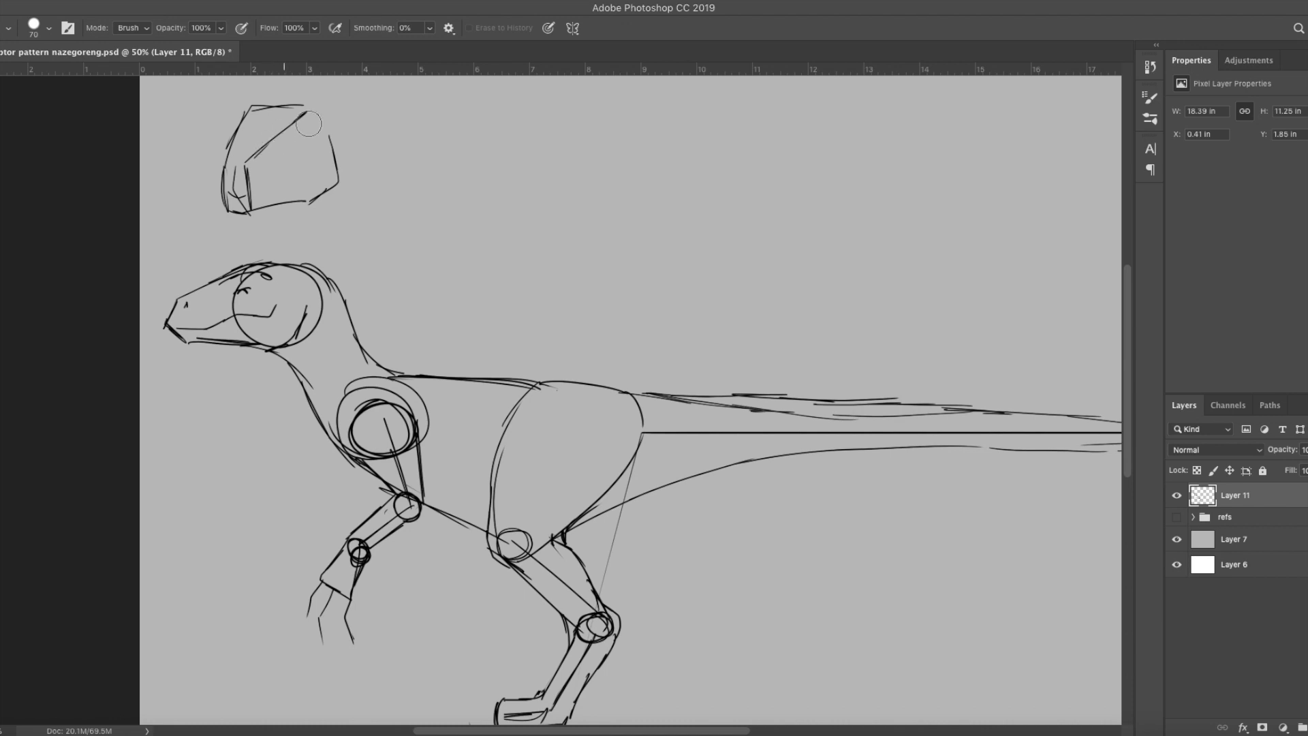
{"action": "key", "text": "b"}
{"action": "mouse_move", "coordinate": [313, 108]}
{"action": "left_mouse_down"}
{"action": "mouse_move", "coordinate": [361, 151]}
{"action": "mouse_move", "coordinate": [376, 214]}
{"action": "left_mouse_up"}
{"action": "left_click_drag", "start_coordinate": [289, 200], "coordinate": [289, 222]}
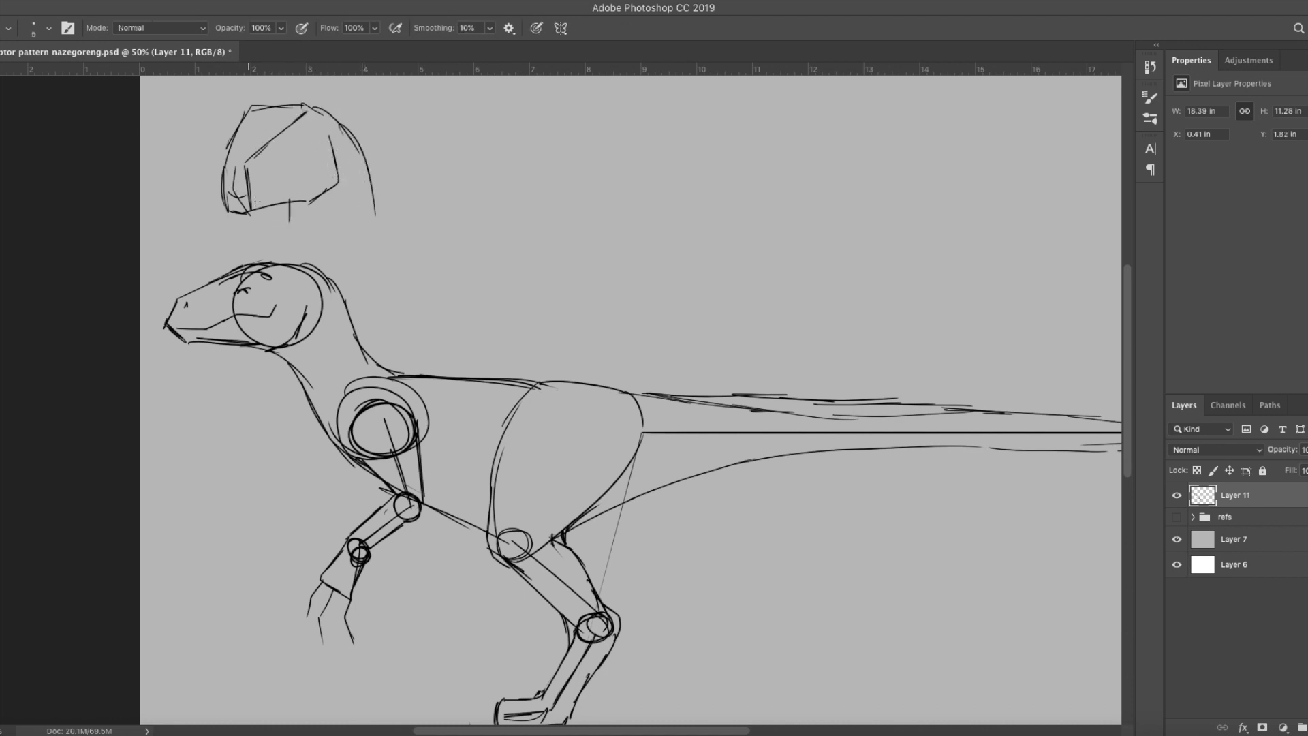
{"action": "mouse_move", "coordinate": [298, 160]}
{"action": "left_mouse_down"}
{"action": "mouse_move", "coordinate": [304, 174]}
{"action": "mouse_move", "coordinate": [273, 180]}
{"action": "left_mouse_up"}
{"action": "mouse_move", "coordinate": [272, 137]}
{"action": "left_mouse_down"}
{"action": "mouse_move", "coordinate": [306, 105]}
{"action": "mouse_move", "coordinate": [325, 116]}
{"action": "left_mouse_up"}
{"action": "left_click_drag", "start_coordinate": [307, 109], "coordinate": [290, 120]}
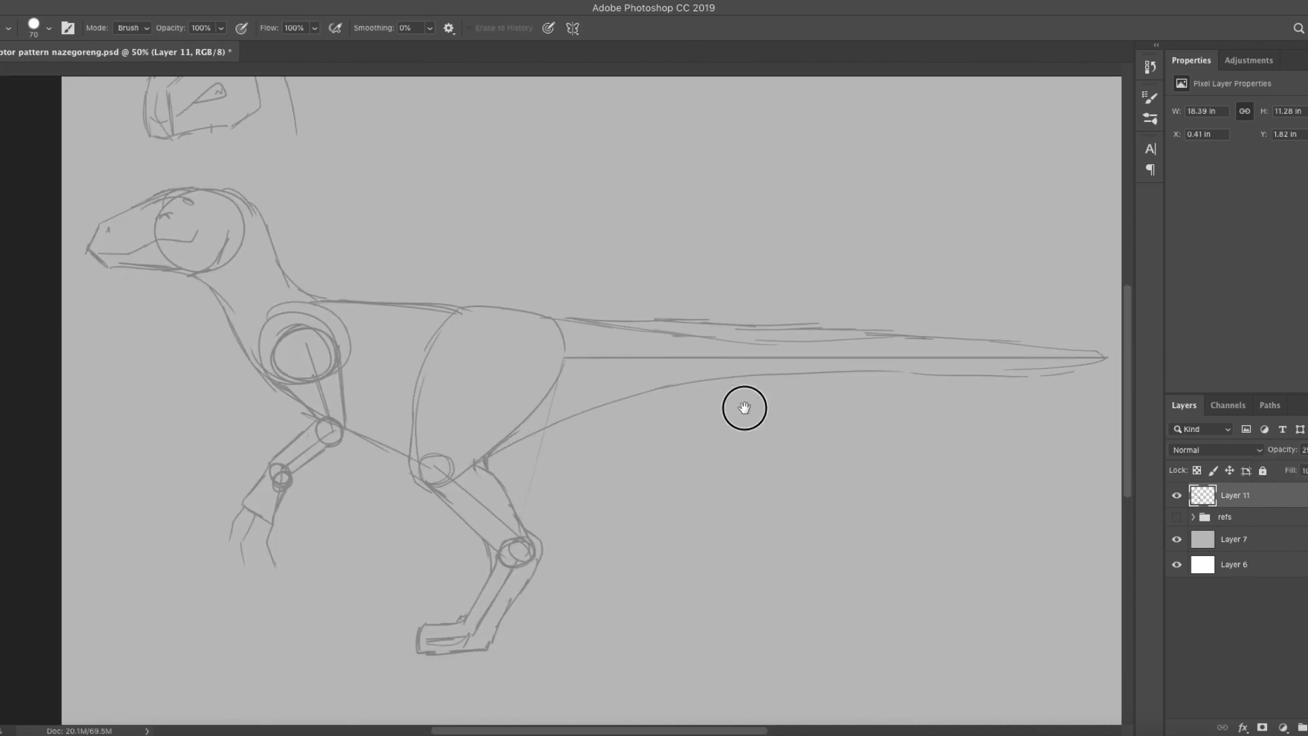
Add a new layer above the sketch and trace the head piece of the side-view raptor in light blue.
{"action": "key", "text": "ctrl+shift+alt+n"}
{"action": "key", "text": "i"}
{"action": "left_click", "coordinate": [35, 505]}
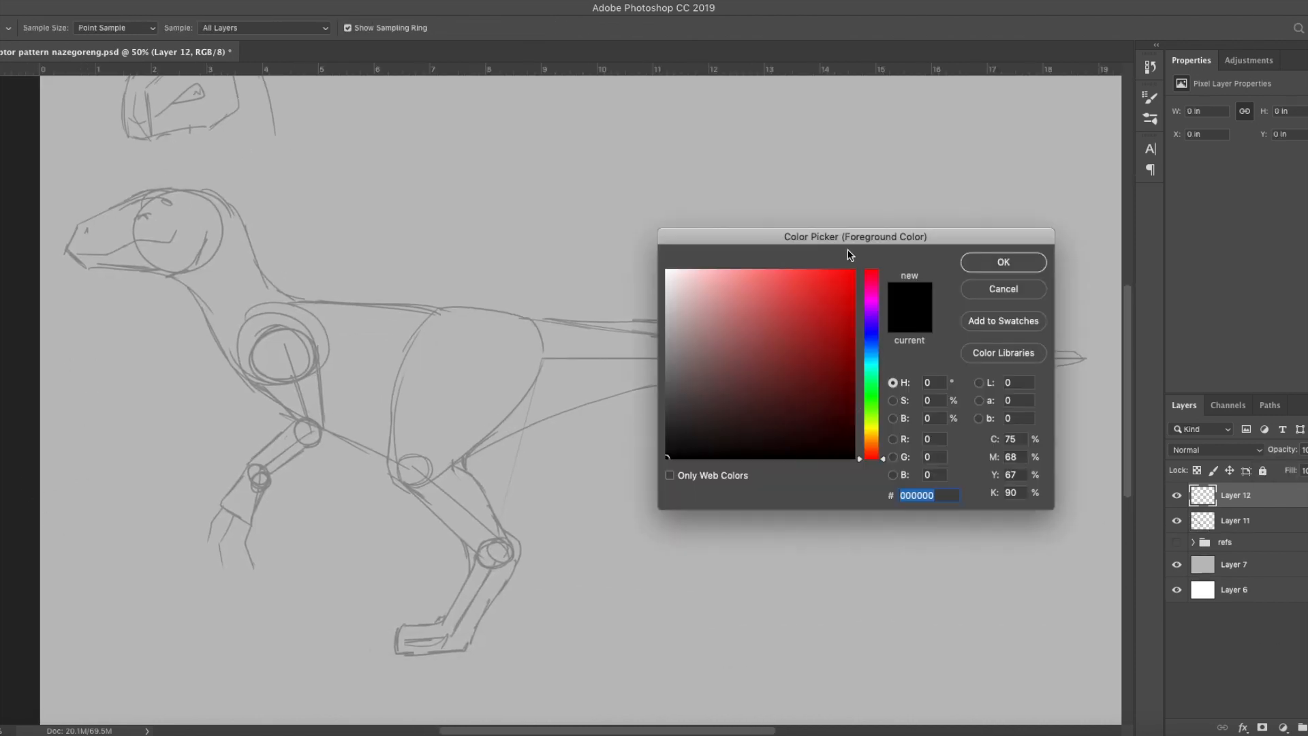
{"action": "left_click", "coordinate": [873, 361]}
{"action": "left_click", "coordinate": [840, 282]}
{"action": "key", "text": "Return"}
{"action": "key", "text": "b"}
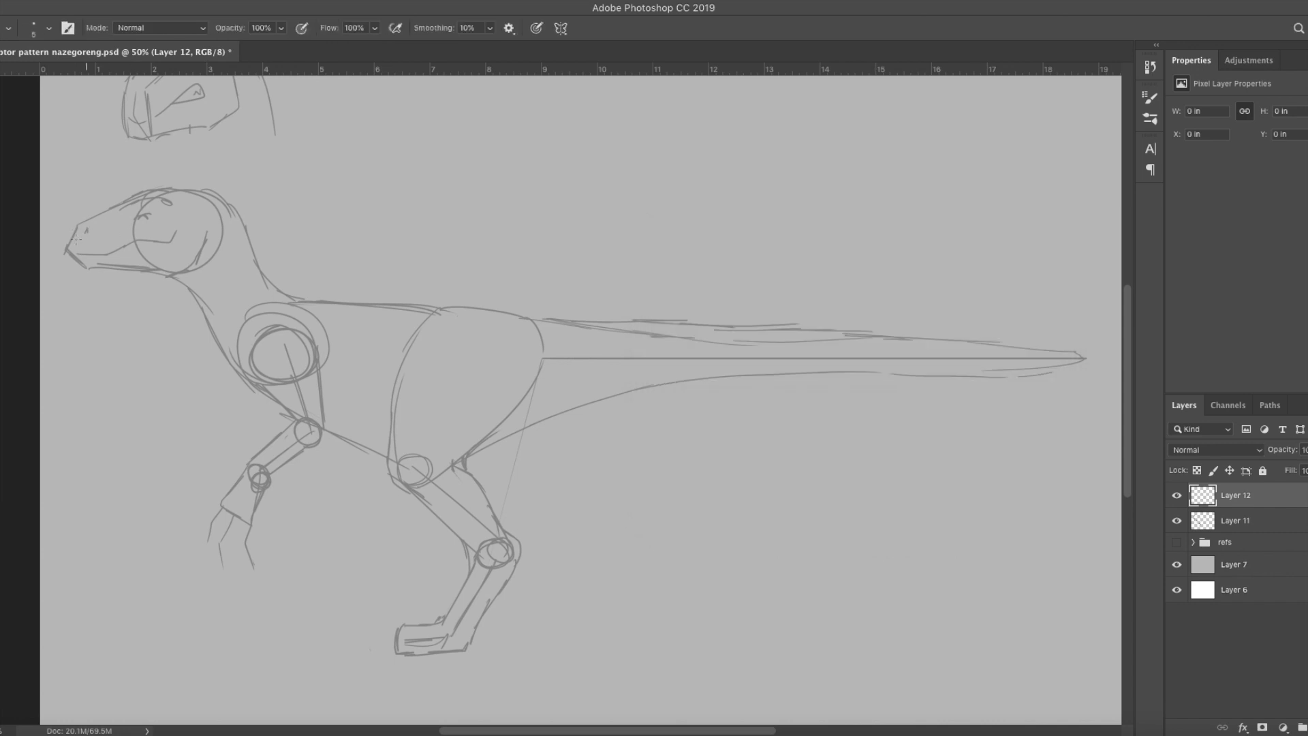
{"action": "mouse_move", "coordinate": [79, 225]}
{"action": "left_mouse_down"}
{"action": "mouse_move", "coordinate": [116, 263]}
{"action": "mouse_move", "coordinate": [201, 254]}
{"action": "mouse_move", "coordinate": [203, 277]}
{"action": "left_mouse_up"}
Trace the body piece in green along the throat, belly, neck, back and both edges of the tail.
{"action": "key", "text": "n"}
{"action": "left_click_drag", "start_coordinate": [872, 341], "coordinate": [872, 384]}
{"action": "key", "text": "Return"}
{"action": "left_click_drag", "start_coordinate": [185, 271], "coordinate": [216, 328]}
{"action": "mouse_move", "coordinate": [206, 189]}
{"action": "left_mouse_down"}
{"action": "mouse_move", "coordinate": [241, 220]}
{"action": "mouse_move", "coordinate": [253, 258]}
{"action": "mouse_move", "coordinate": [337, 299]}
{"action": "left_mouse_up"}
{"action": "mouse_move", "coordinate": [216, 329]}
{"action": "left_mouse_down"}
{"action": "mouse_move", "coordinate": [277, 389]}
{"action": "mouse_move", "coordinate": [409, 467]}
{"action": "mouse_move", "coordinate": [535, 418]}
{"action": "mouse_move", "coordinate": [835, 362]}
{"action": "mouse_move", "coordinate": [957, 362]}
{"action": "left_mouse_up"}
{"action": "mouse_move", "coordinate": [419, 304]}
{"action": "left_mouse_down"}
{"action": "mouse_move", "coordinate": [845, 321]}
{"action": "mouse_move", "coordinate": [1012, 345]}
{"action": "left_mouse_up"}
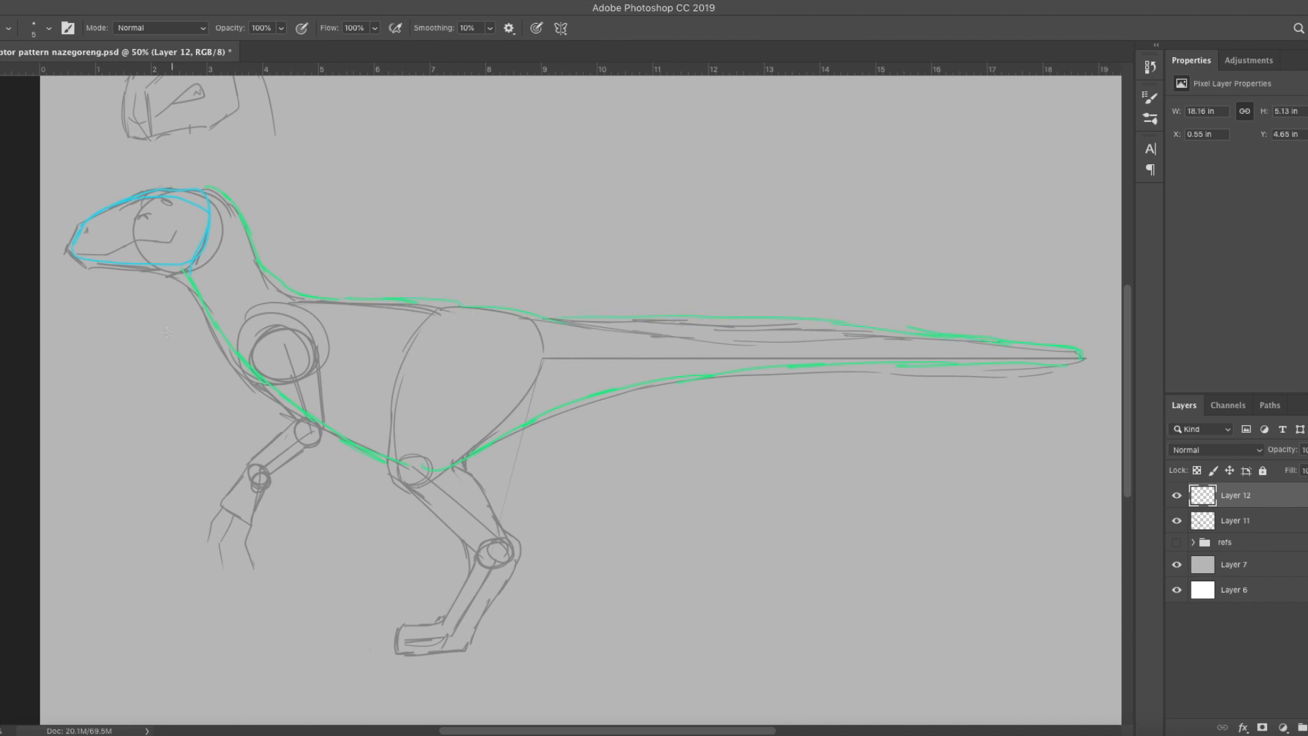
Trace the arm and the thigh-to-foot outline of the hind leg in purple (c34fe5).
{"action": "left_click", "coordinate": [873, 307]}
{"action": "left_click", "coordinate": [789, 288]}
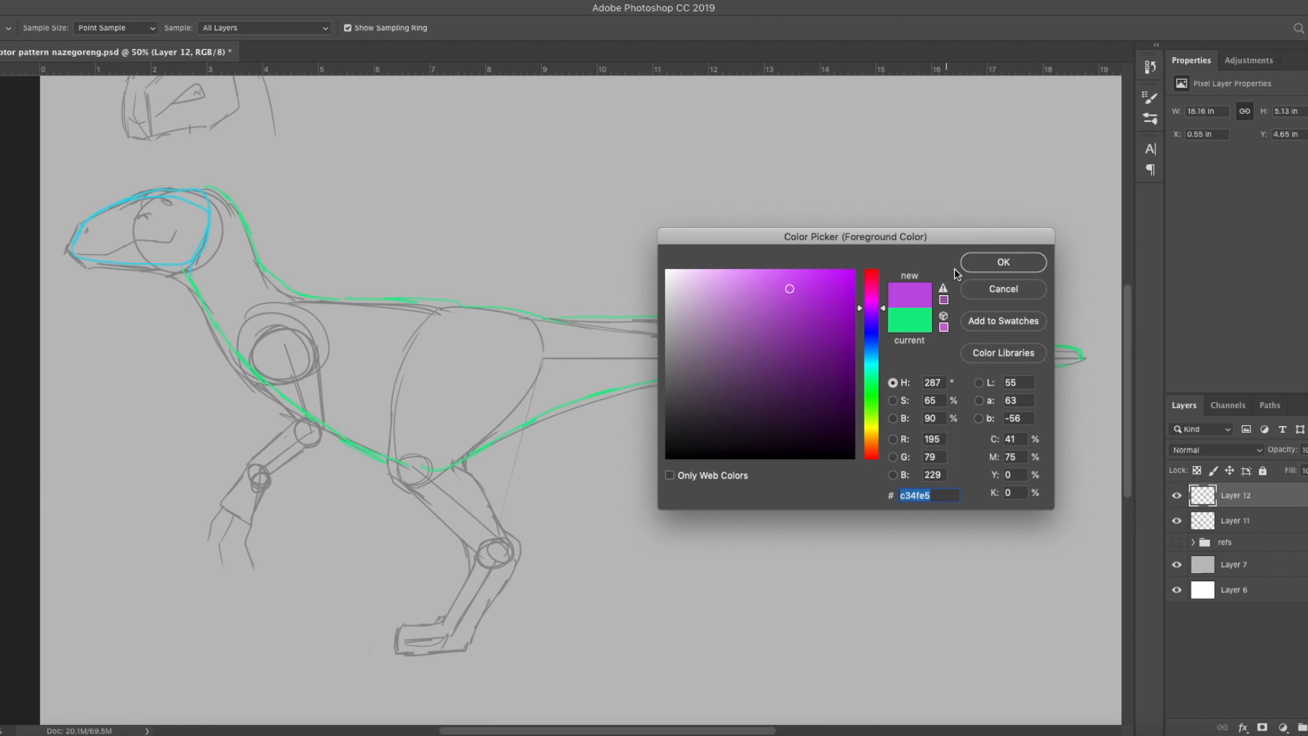
{"action": "left_click", "coordinate": [977, 266]}
{"action": "mouse_move", "coordinate": [256, 334]}
{"action": "left_mouse_down"}
{"action": "mouse_move", "coordinate": [262, 386]}
{"action": "mouse_move", "coordinate": [257, 339]}
{"action": "mouse_move", "coordinate": [292, 327]}
{"action": "mouse_move", "coordinate": [332, 422]}
{"action": "mouse_move", "coordinate": [260, 448]}
{"action": "mouse_move", "coordinate": [247, 464]}
{"action": "mouse_move", "coordinate": [263, 488]}
{"action": "mouse_move", "coordinate": [333, 433]}
{"action": "left_mouse_up"}
{"action": "key", "text": "e"}
{"action": "mouse_move", "coordinate": [227, 476]}
{"action": "left_mouse_down"}
{"action": "mouse_move", "coordinate": [254, 497]}
{"action": "mouse_move", "coordinate": [248, 477]}
{"action": "left_mouse_up"}
{"action": "key", "text": "b"}
{"action": "mouse_move", "coordinate": [417, 330]}
{"action": "left_mouse_down"}
{"action": "mouse_move", "coordinate": [420, 315]}
{"action": "mouse_move", "coordinate": [505, 304]}
{"action": "mouse_move", "coordinate": [474, 454]}
{"action": "mouse_move", "coordinate": [514, 543]}
{"action": "mouse_move", "coordinate": [395, 400]}
{"action": "mouse_move", "coordinate": [436, 303]}
{"action": "left_mouse_up"}
{"action": "mouse_move", "coordinate": [460, 543]}
{"action": "left_mouse_down"}
{"action": "mouse_move", "coordinate": [448, 615]}
{"action": "mouse_move", "coordinate": [404, 623]}
{"action": "mouse_move", "coordinate": [392, 652]}
{"action": "mouse_move", "coordinate": [458, 652]}
{"action": "mouse_move", "coordinate": [506, 583]}
{"action": "mouse_move", "coordinate": [517, 541]}
{"action": "left_mouse_up"}
Draw the raised toe claw on the foot and the clawed fingers of the hand in pink.
{"action": "left_click", "coordinate": [875, 294]}
{"action": "left_click", "coordinate": [985, 264]}
{"action": "left_click_drag", "start_coordinate": [443, 622], "coordinate": [417, 616]}
{"action": "mouse_move", "coordinate": [437, 619]}
{"action": "left_mouse_down"}
{"action": "mouse_move", "coordinate": [431, 589]}
{"action": "mouse_move", "coordinate": [453, 636]}
{"action": "left_mouse_up"}
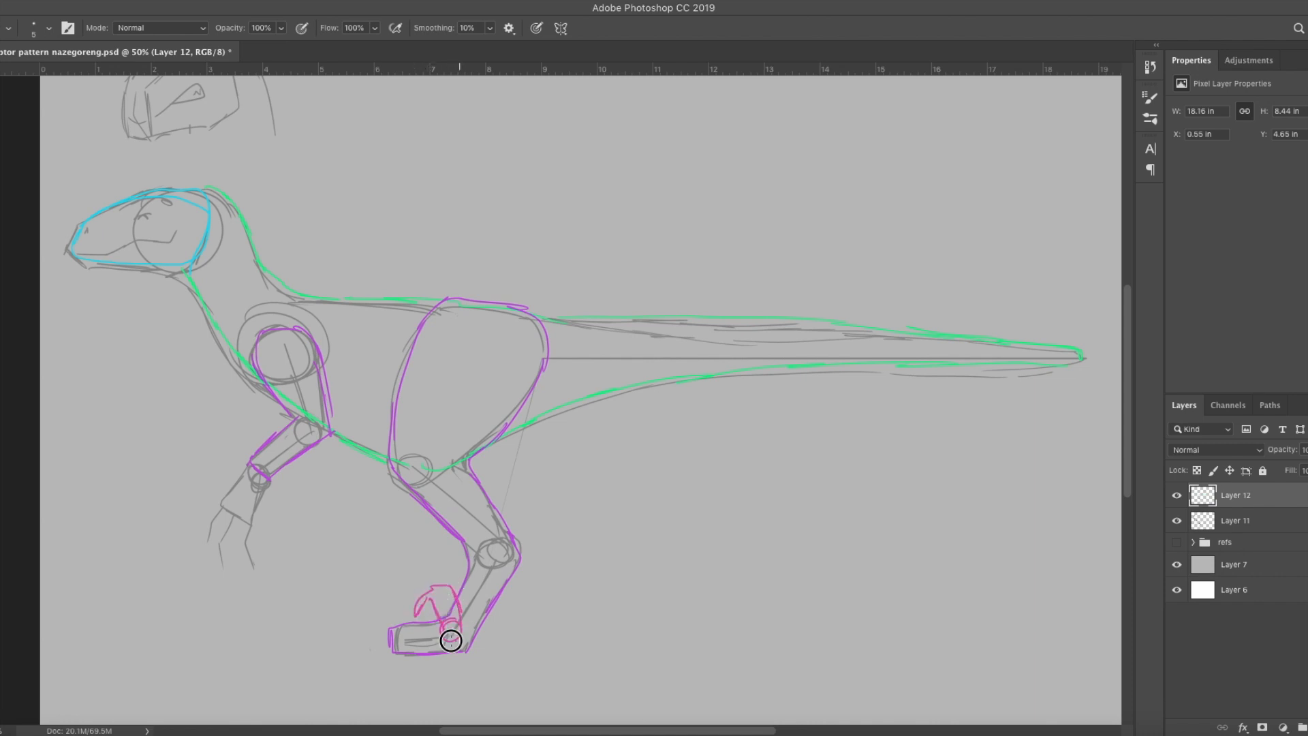
{"action": "mouse_move", "coordinate": [212, 490]}
{"action": "left_mouse_down"}
{"action": "mouse_move", "coordinate": [246, 518]}
{"action": "mouse_move", "coordinate": [209, 490]}
{"action": "mouse_move", "coordinate": [234, 513]}
{"action": "mouse_move", "coordinate": [208, 493]}
{"action": "mouse_move", "coordinate": [165, 517]}
{"action": "mouse_move", "coordinate": [210, 503]}
{"action": "mouse_move", "coordinate": [214, 527]}
{"action": "mouse_move", "coordinate": [233, 508]}
{"action": "mouse_move", "coordinate": [266, 525]}
{"action": "left_mouse_up"}
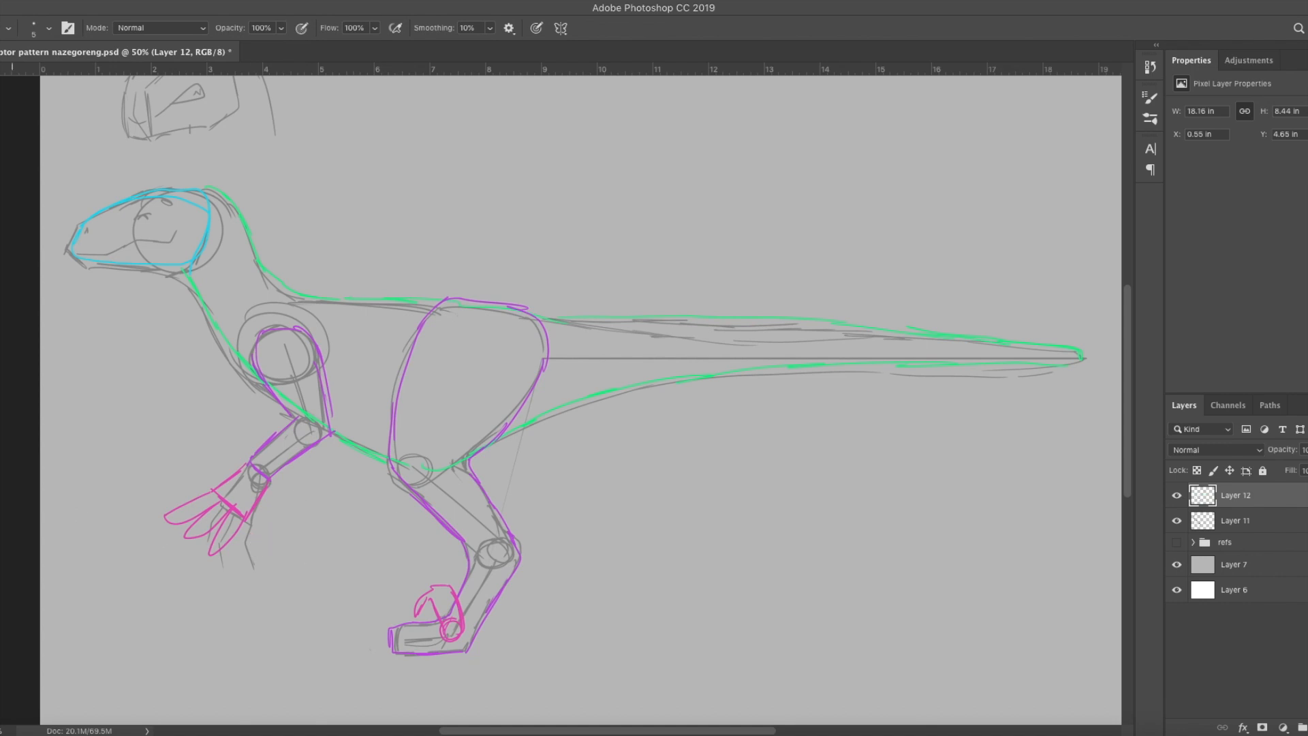
Trace the inner lower leg and foot piece in blue inside the purple leg outline.
{"action": "left_click", "coordinate": [869, 331]}
{"action": "left_click", "coordinate": [982, 268]}
{"action": "mouse_move", "coordinate": [484, 557]}
{"action": "left_mouse_down"}
{"action": "mouse_move", "coordinate": [456, 609]}
{"action": "mouse_move", "coordinate": [409, 624]}
{"action": "mouse_move", "coordinate": [432, 656]}
{"action": "mouse_move", "coordinate": [471, 639]}
{"action": "mouse_move", "coordinate": [488, 563]}
{"action": "left_mouse_up"}
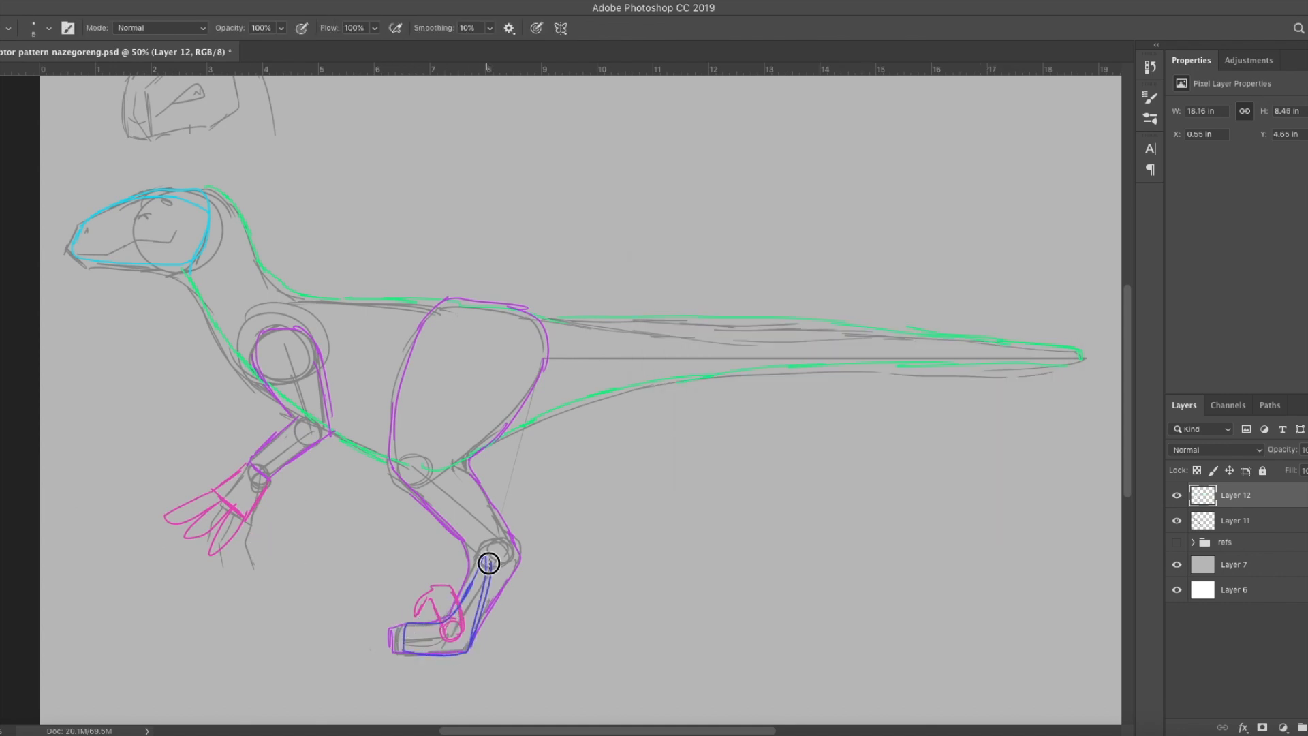
Trace the upper edge of the angled head's side panel in blue, from the snout to the crown.
{"action": "left_click_drag", "start_coordinate": [422, 331], "coordinate": [439, 399]}
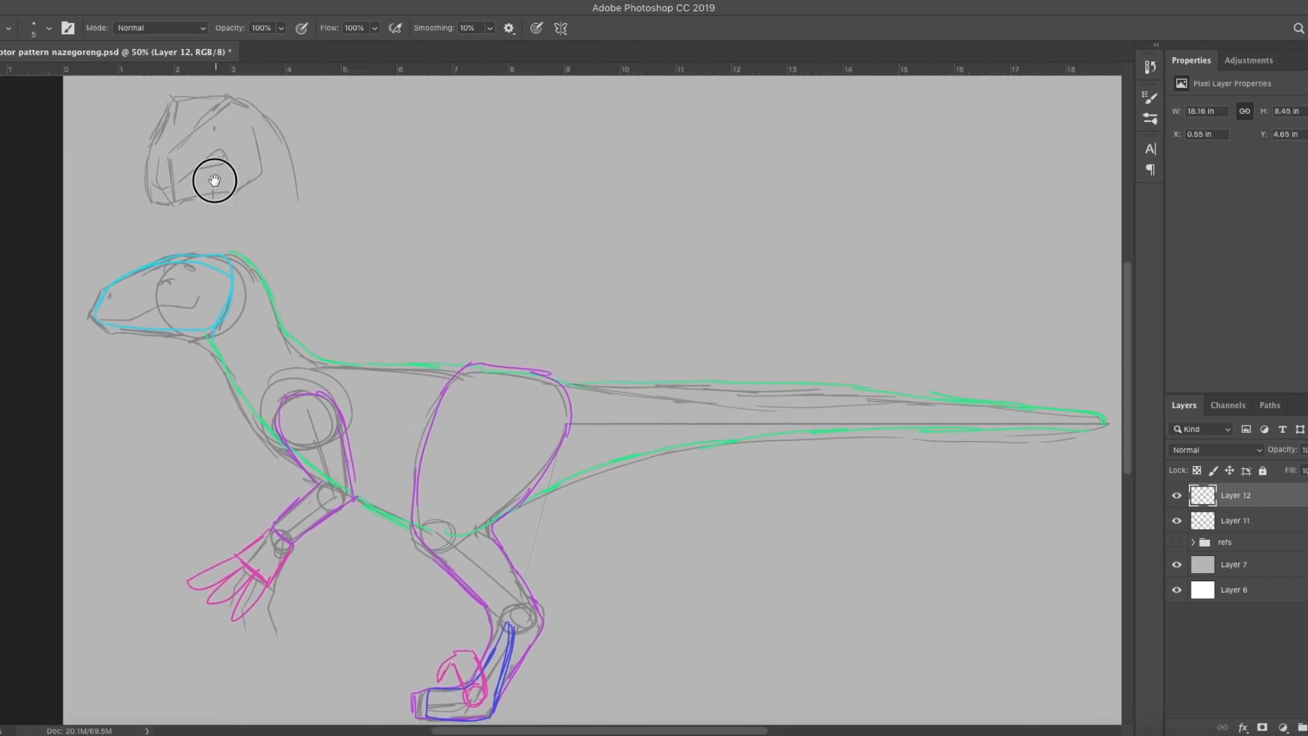
{"action": "left_click_drag", "start_coordinate": [215, 180], "coordinate": [293, 304]}
{"action": "key", "text": "super+plus"}
{"action": "key", "text": "super+plus"}
{"action": "left_click_drag", "start_coordinate": [86, 153], "coordinate": [356, 297]}
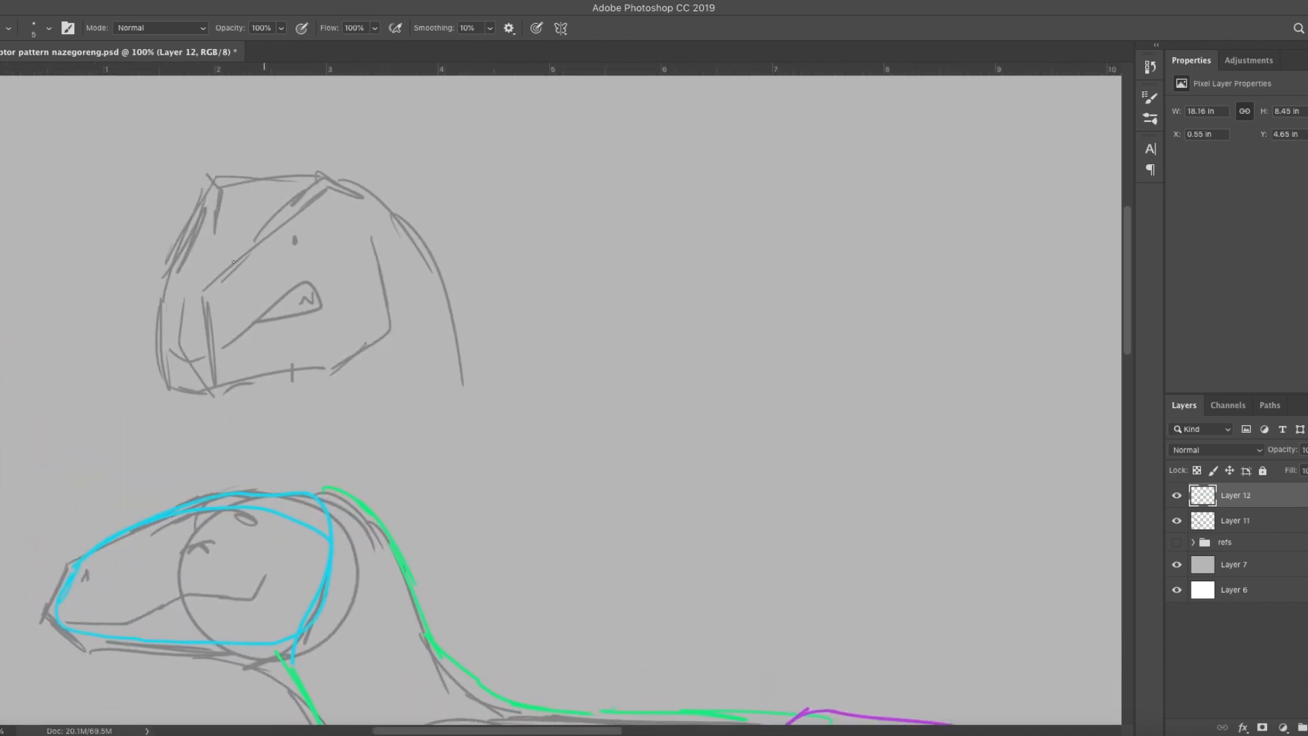
{"action": "mouse_move", "coordinate": [203, 298]}
{"action": "left_mouse_down"}
{"action": "mouse_move", "coordinate": [330, 184]}
{"action": "mouse_move", "coordinate": [351, 194]}
{"action": "left_mouse_up"}
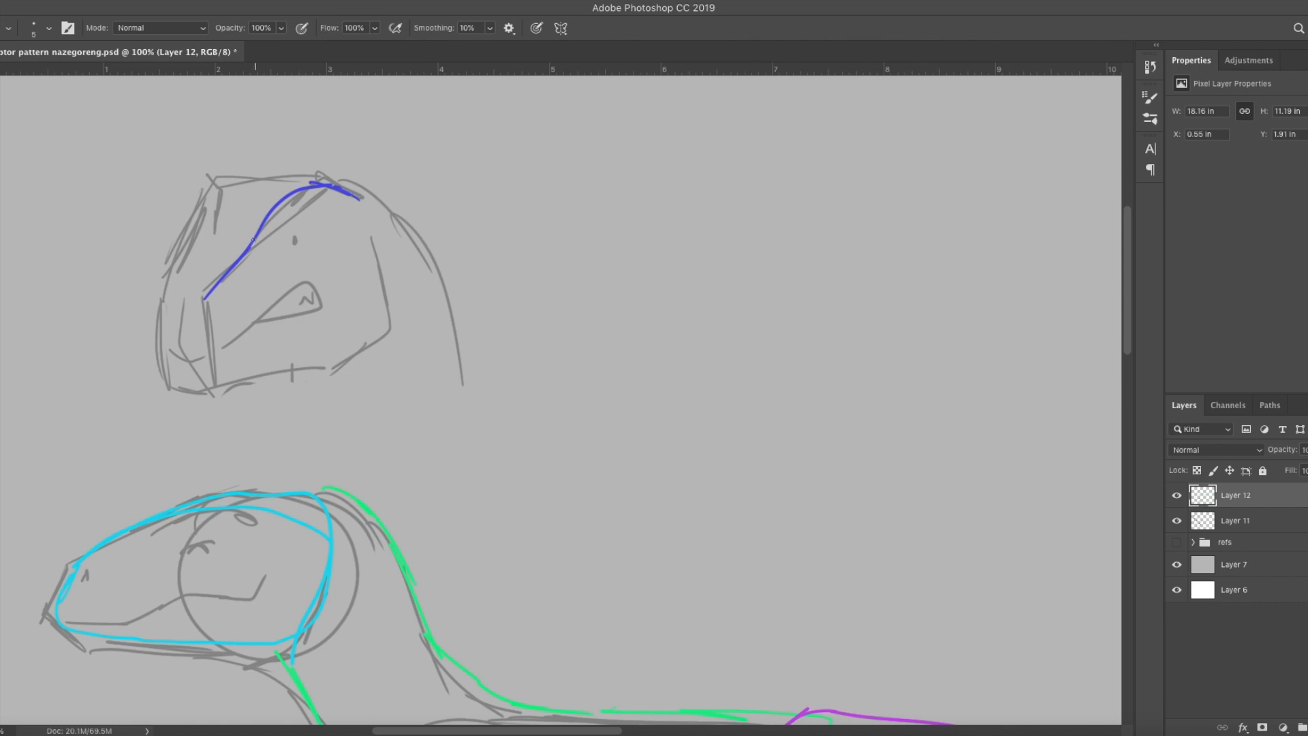
Complete the blue side panel of the angled head, redrawing the snout edge and adding the far snout line.
{"action": "left_click_drag", "start_coordinate": [205, 299], "coordinate": [214, 374]}
{"action": "left_click_drag", "start_coordinate": [209, 336], "coordinate": [218, 384]}
{"action": "key", "text": "super+z"}
{"action": "key", "text": "super+z"}
{"action": "key", "text": "super+z"}
{"action": "mouse_move", "coordinate": [204, 297]}
{"action": "left_mouse_down"}
{"action": "mouse_move", "coordinate": [207, 364]}
{"action": "mouse_move", "coordinate": [276, 374]}
{"action": "mouse_move", "coordinate": [376, 349]}
{"action": "mouse_move", "coordinate": [365, 214]}
{"action": "mouse_move", "coordinate": [377, 259]}
{"action": "left_mouse_up"}
{"action": "left_click_drag", "start_coordinate": [163, 278], "coordinate": [162, 356]}
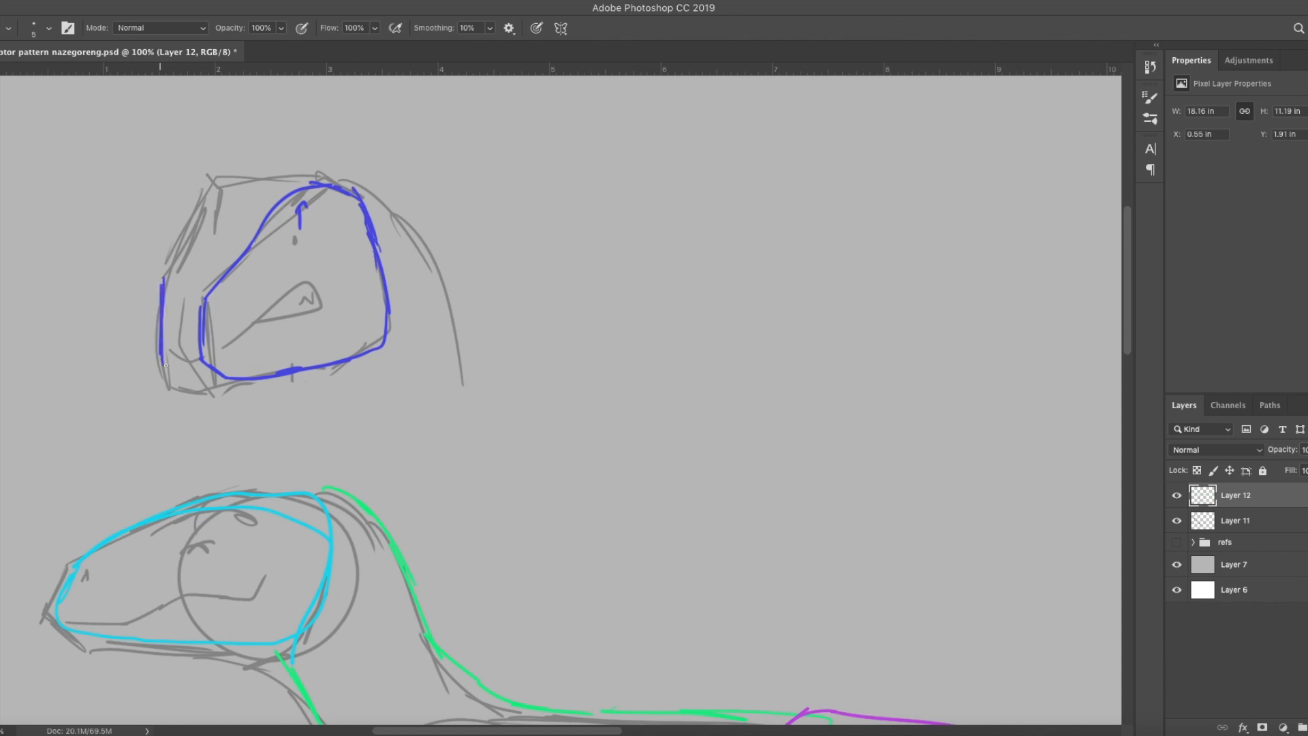
Trace the brow areas on both sides of the angled head in magenta.
{"action": "left_click", "coordinate": [876, 303]}
{"action": "left_click", "coordinate": [1002, 261]}
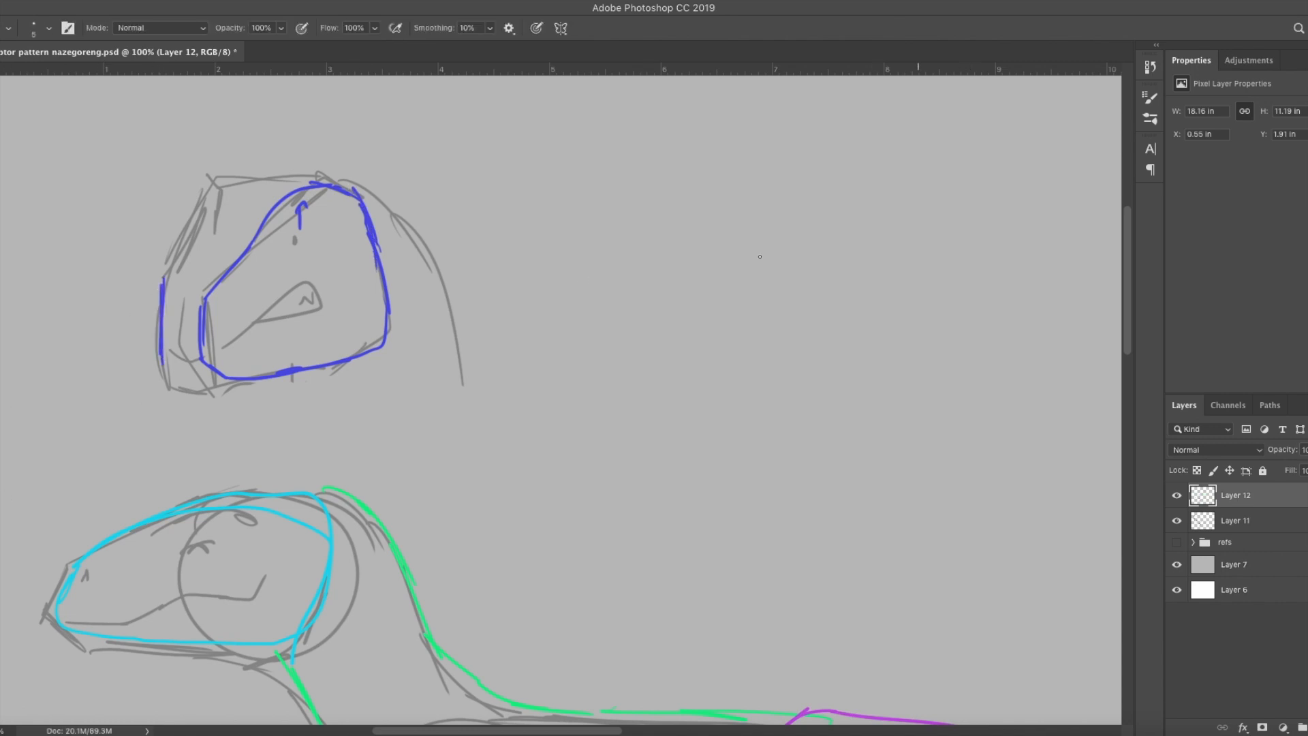
{"action": "mouse_move", "coordinate": [178, 250]}
{"action": "left_mouse_down"}
{"action": "mouse_move", "coordinate": [243, 190]}
{"action": "mouse_move", "coordinate": [211, 187]}
{"action": "mouse_move", "coordinate": [308, 183]}
{"action": "left_mouse_up"}
Outline the head's center strip in red over the crown and snout, with arrows behind the head and under the jaw.
{"action": "left_click", "coordinate": [870, 279]}
{"action": "left_click", "coordinate": [987, 262]}
{"action": "mouse_move", "coordinate": [161, 290]}
{"action": "left_mouse_down"}
{"action": "mouse_move", "coordinate": [198, 295]}
{"action": "mouse_move", "coordinate": [206, 224]}
{"action": "mouse_move", "coordinate": [306, 179]}
{"action": "mouse_move", "coordinate": [406, 302]}
{"action": "left_mouse_up"}
{"action": "left_click_drag", "start_coordinate": [384, 366], "coordinate": [258, 391]}
{"action": "mouse_move", "coordinate": [166, 363]}
{"action": "left_mouse_down"}
{"action": "mouse_move", "coordinate": [219, 383]}
{"action": "mouse_move", "coordinate": [203, 364]}
{"action": "mouse_move", "coordinate": [197, 292]}
{"action": "left_mouse_up"}
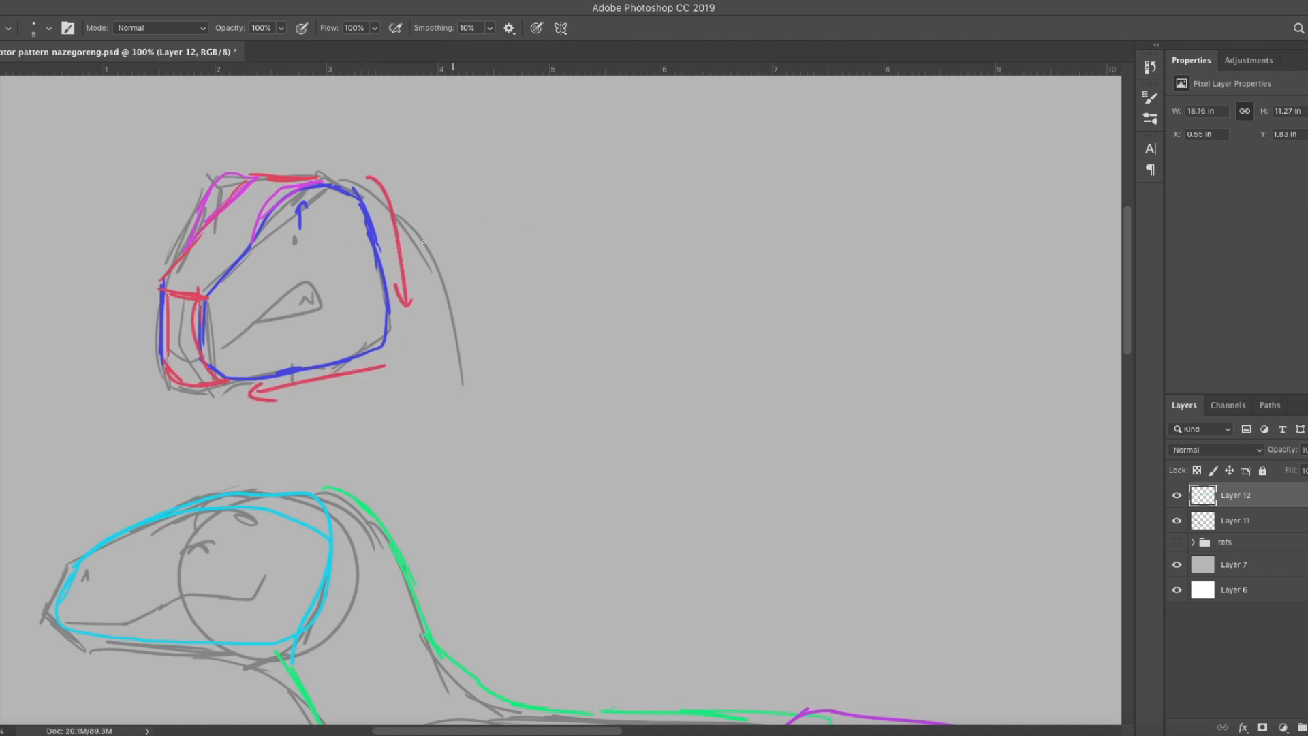
Sketch the flat hourglass-shaped head gusset in red beside the angled head.
{"action": "mouse_move", "coordinate": [519, 242]}
{"action": "left_mouse_down"}
{"action": "mouse_move", "coordinate": [505, 337]}
{"action": "mouse_move", "coordinate": [522, 359]}
{"action": "mouse_move", "coordinate": [568, 357]}
{"action": "left_mouse_up"}
{"action": "left_click_drag", "start_coordinate": [516, 210], "coordinate": [476, 126]}
{"action": "mouse_move", "coordinate": [497, 160]}
{"action": "left_mouse_down"}
{"action": "mouse_move", "coordinate": [477, 105]}
{"action": "mouse_move", "coordinate": [531, 107]}
{"action": "left_mouse_up"}
{"action": "left_click_drag", "start_coordinate": [515, 106], "coordinate": [538, 210]}
Sketch the flat side-head piece in blue next to the gusset, with the small magenta brow piece above it.
{"action": "mouse_move", "coordinate": [542, 127]}
{"action": "left_mouse_down"}
{"action": "mouse_move", "coordinate": [544, 212]}
{"action": "mouse_move", "coordinate": [633, 178]}
{"action": "left_mouse_up"}
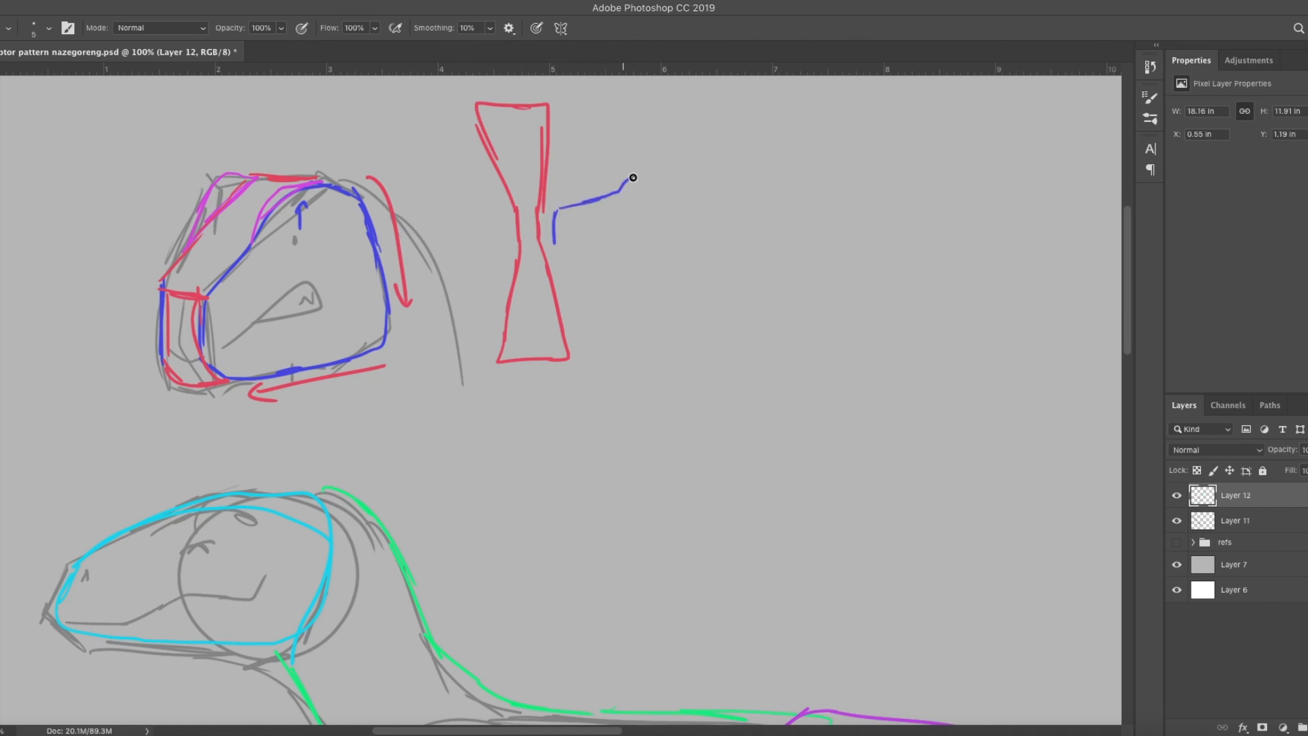
{"action": "left_click_drag", "start_coordinate": [674, 220], "coordinate": [681, 242]}
{"action": "mouse_move", "coordinate": [555, 246]}
{"action": "left_mouse_down"}
{"action": "mouse_move", "coordinate": [635, 268]}
{"action": "mouse_move", "coordinate": [679, 238]}
{"action": "left_mouse_up"}
{"action": "key", "text": "n"}
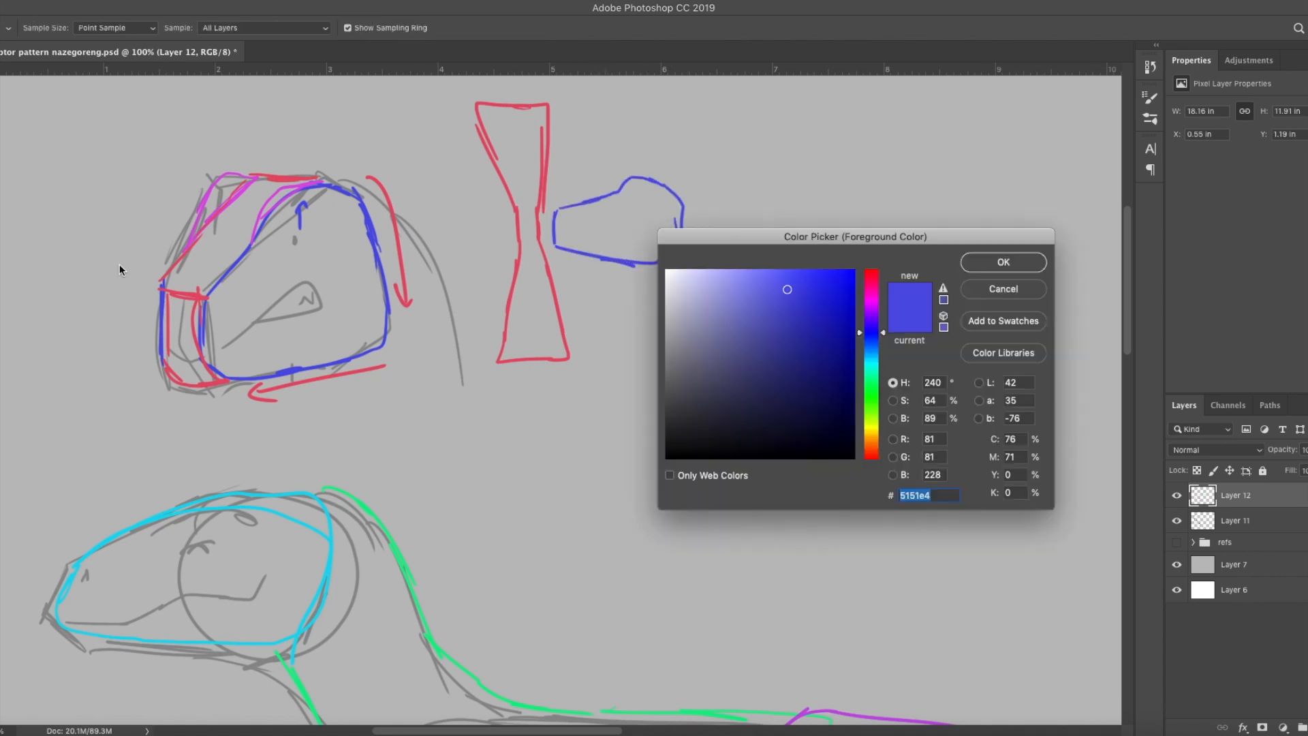
{"action": "left_click", "coordinate": [302, 179]}
{"action": "key", "text": "Return"}
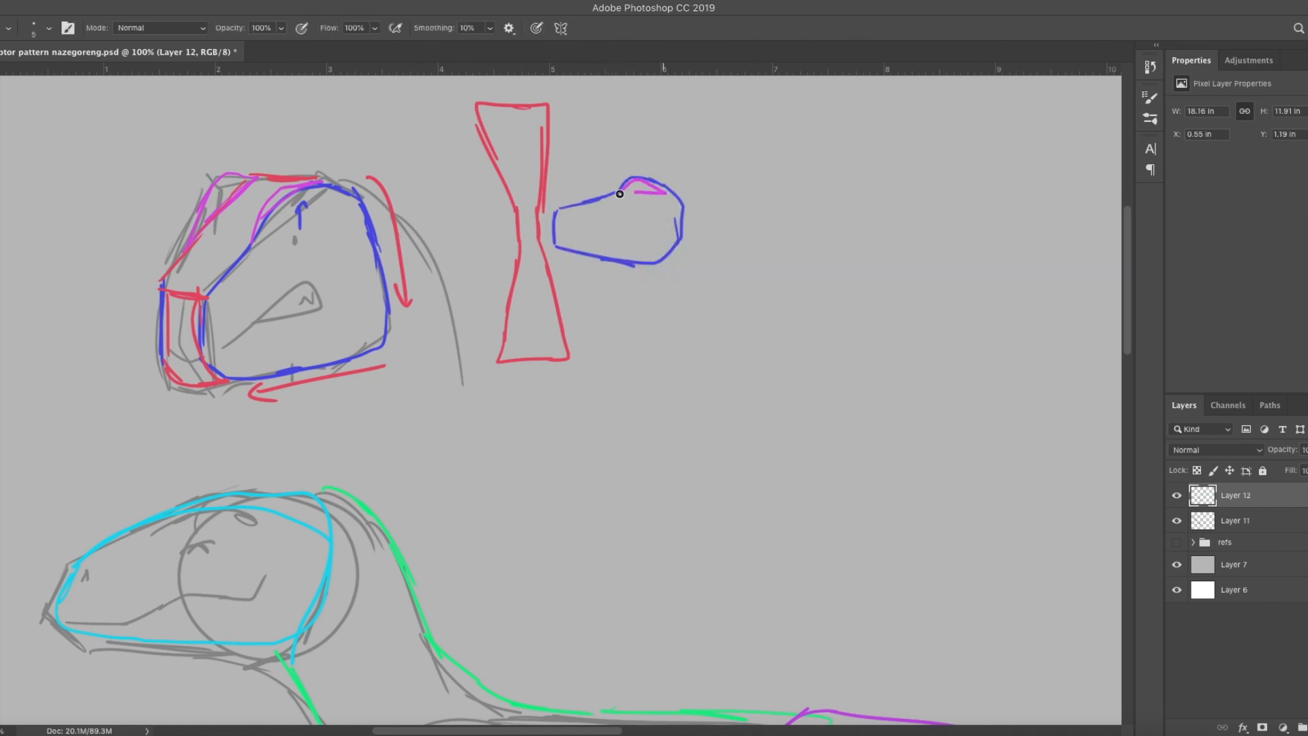
{"action": "left_click_drag", "start_coordinate": [611, 165], "coordinate": [630, 165]}
Hide Layer 12 containing the color-coded pattern outlines.
{"action": "scroll", "coordinate": [417, 368], "scroll_direction": "down", "scroll_amount": 6}
{"action": "key", "text": "ctrl+minus"}
{"action": "key", "text": "ctrl+minus"}
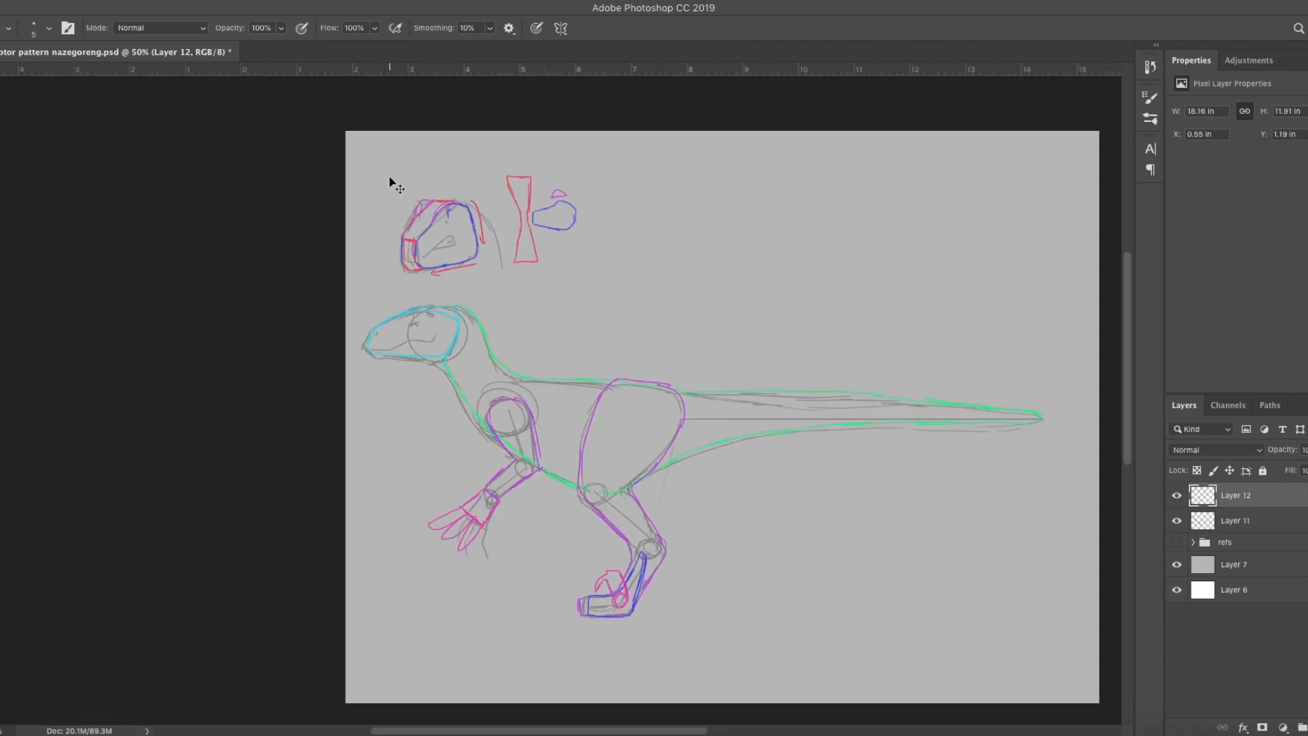
{"action": "key", "text": "ctrl+minus"}
{"action": "left_click", "coordinate": [1177, 495]}
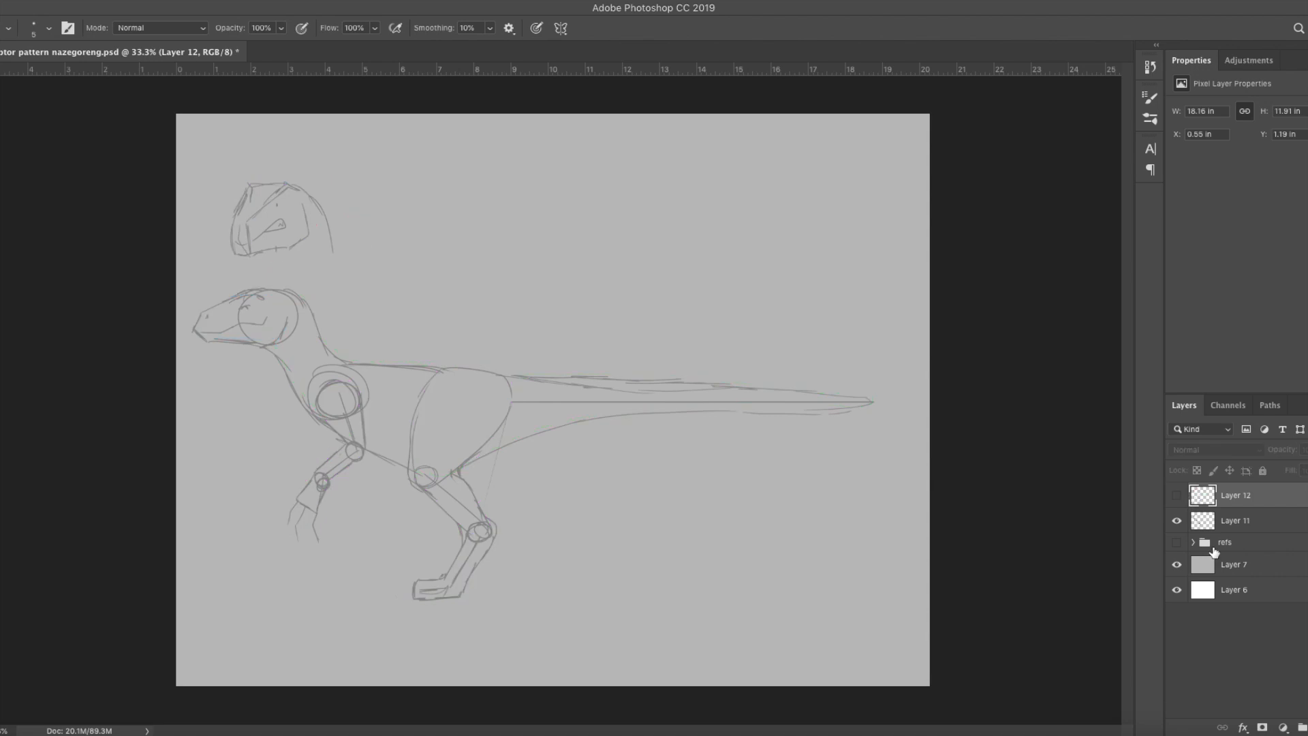
Rename the sketch layer as body base and add a new layer named body above it.
{"action": "key", "text": "v"}
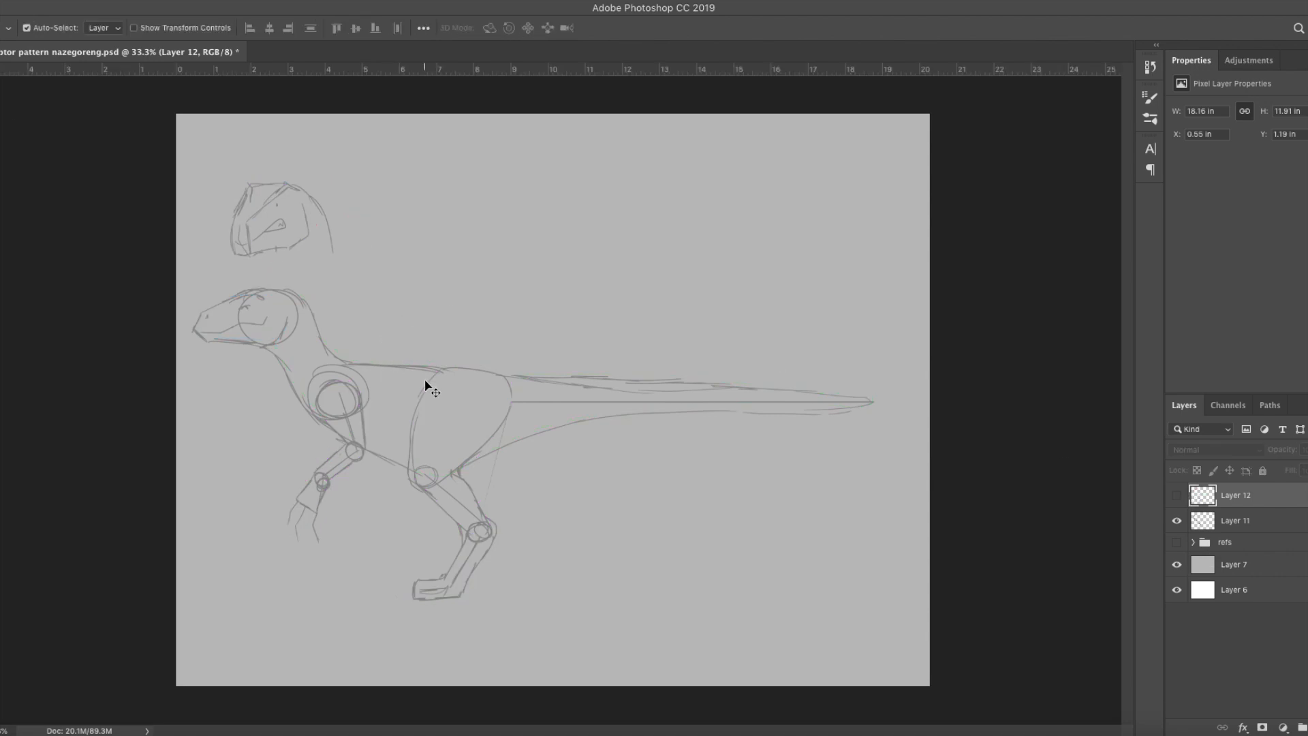
{"action": "key", "text": "ctrl+plus"}
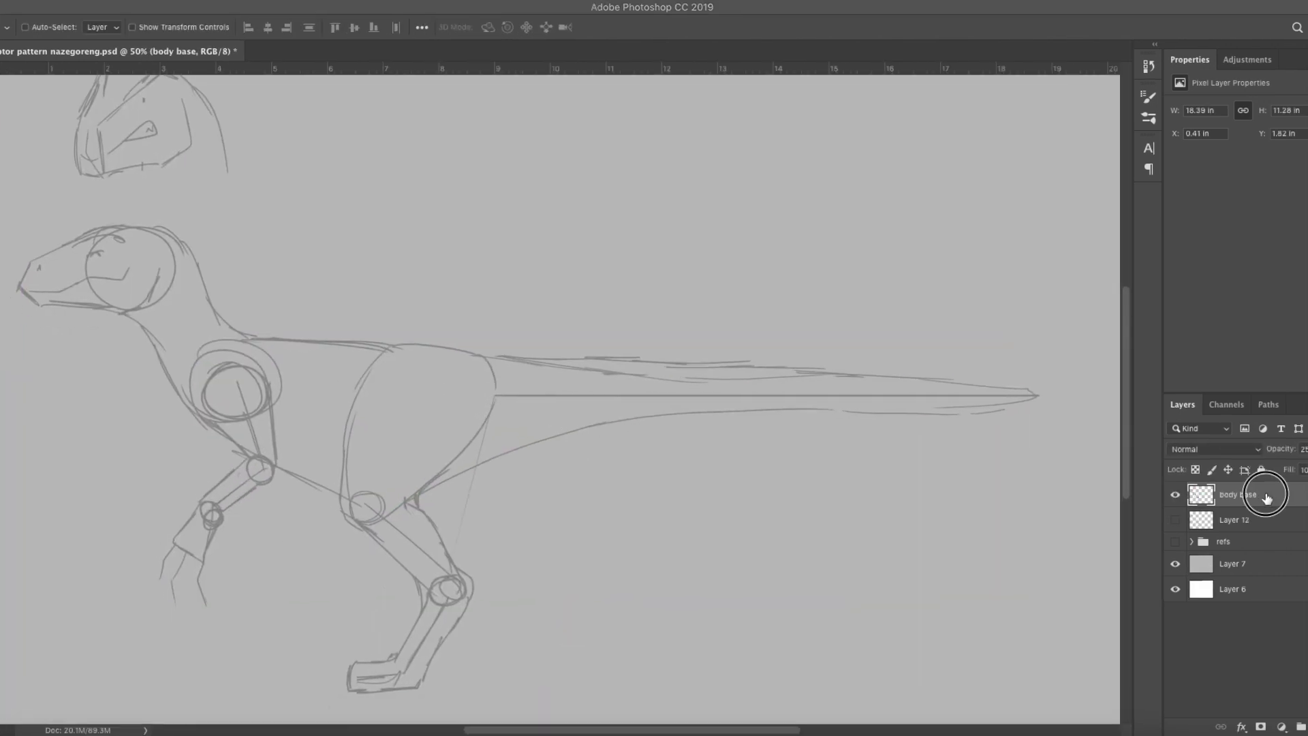
{"action": "double_click", "coordinate": [1247, 495]}
{"action": "type", "text": "body"}
{"action": "key", "text": "Return"}
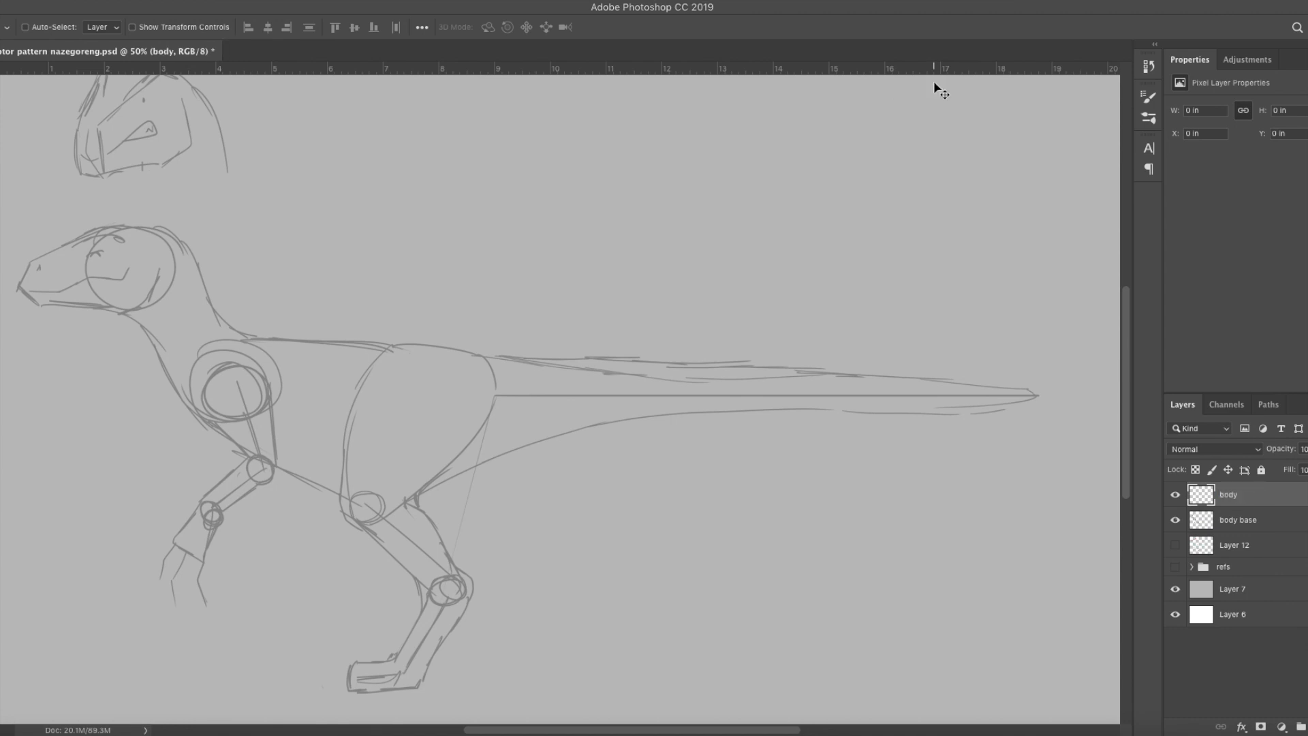
Start a Pen path on the body layer across the head and along the throat, chest and belly.
{"action": "key", "text": "b"}
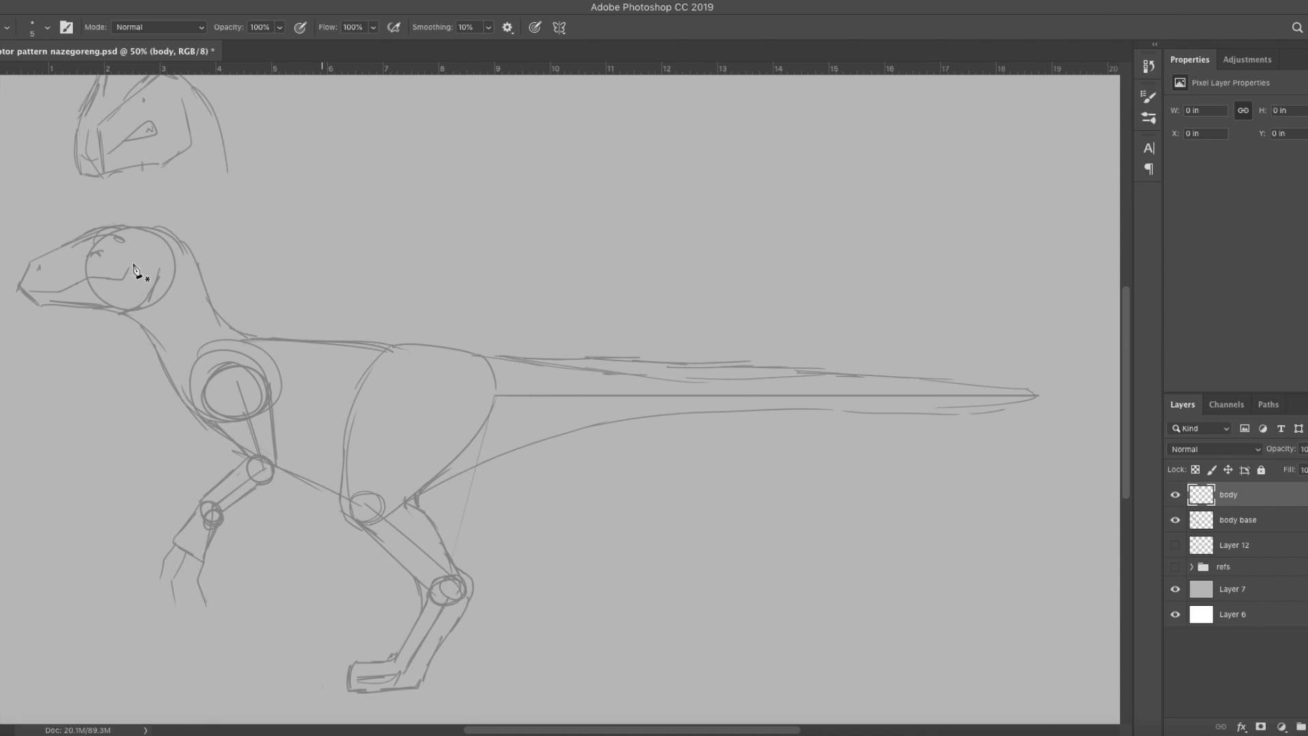
{"action": "key", "text": "super+plus"}
{"action": "left_click_drag", "start_coordinate": [245, 309], "coordinate": [467, 329]}
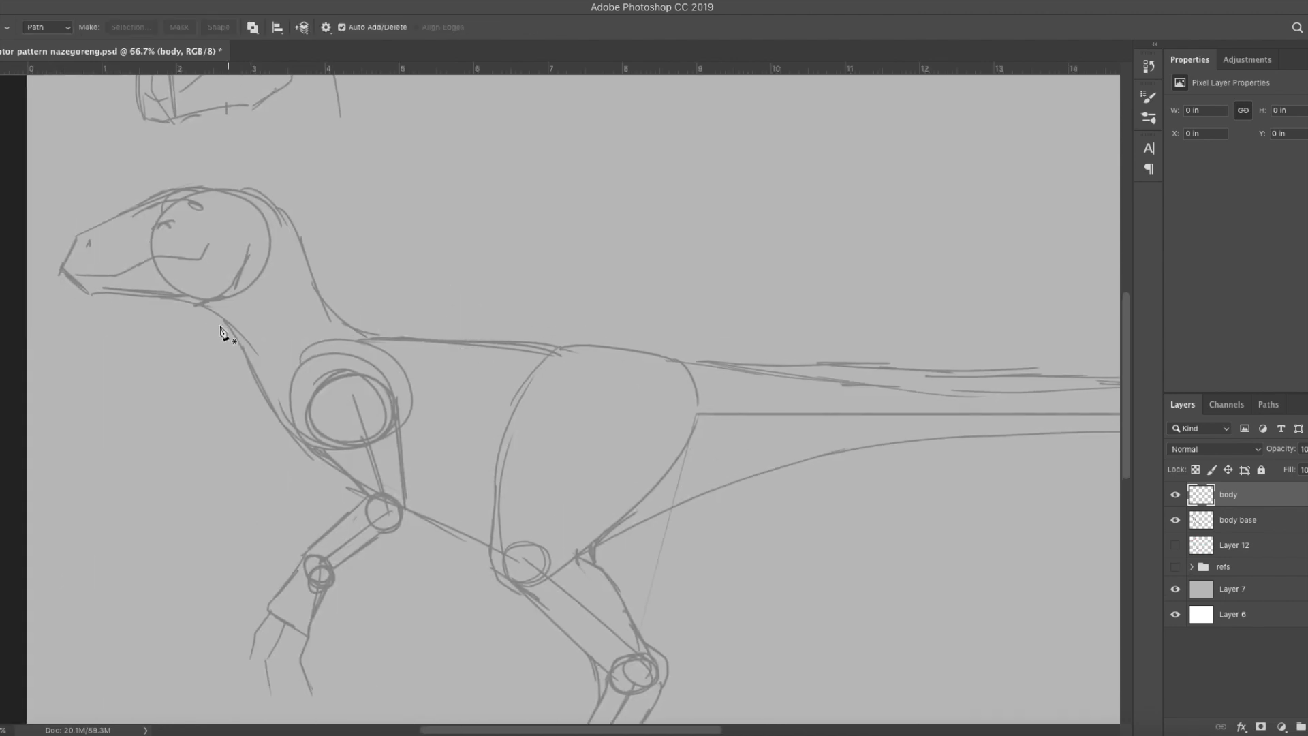
{"action": "left_click", "coordinate": [215, 188]}
{"action": "left_click", "coordinate": [202, 302]}
{"action": "left_click_drag", "start_coordinate": [229, 324], "coordinate": [238, 336]}
{"action": "left_click_drag", "start_coordinate": [311, 448], "coordinate": [351, 474]}
{"action": "left_click_drag", "start_coordinate": [564, 573], "coordinate": [621, 558]}
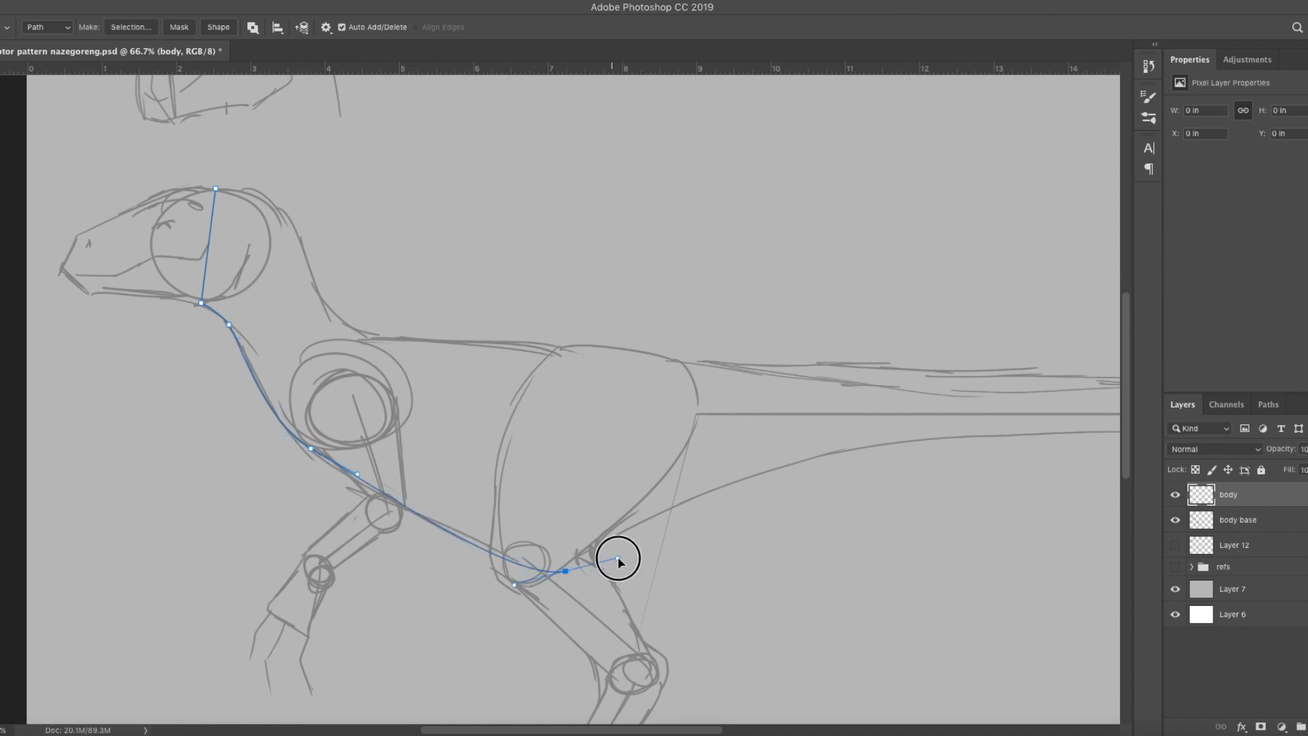
Continue the body path along the tail's underside, around the tail tip and back along its upper edge.
{"action": "left_click_drag", "start_coordinate": [704, 546], "coordinate": [480, 571]}
{"action": "left_click_drag", "start_coordinate": [626, 475], "coordinate": [689, 462]}
{"action": "left_click_drag", "start_coordinate": [1103, 472], "coordinate": [794, 464]}
{"action": "left_click", "coordinate": [889, 432]}
{"action": "left_click", "coordinate": [888, 420]}
{"action": "left_click", "coordinate": [123, 368]}
Continue the body path along the back and up the neck, closing it at the top of the head.
{"action": "left_click_drag", "start_coordinate": [316, 472], "coordinate": [461, 470]}
{"action": "left_click", "coordinate": [317, 431]}
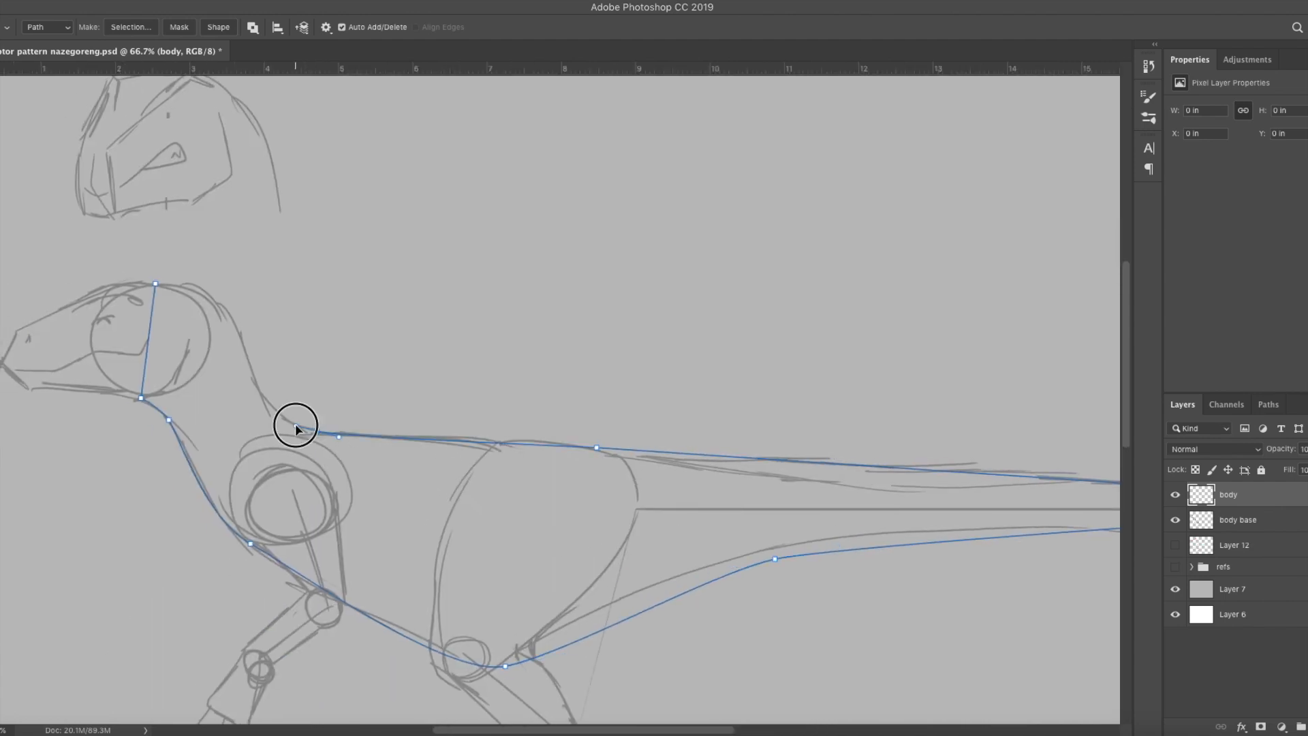
{"action": "left_click", "coordinate": [516, 440]}
{"action": "left_click_drag", "start_coordinate": [255, 381], "coordinate": [246, 356]}
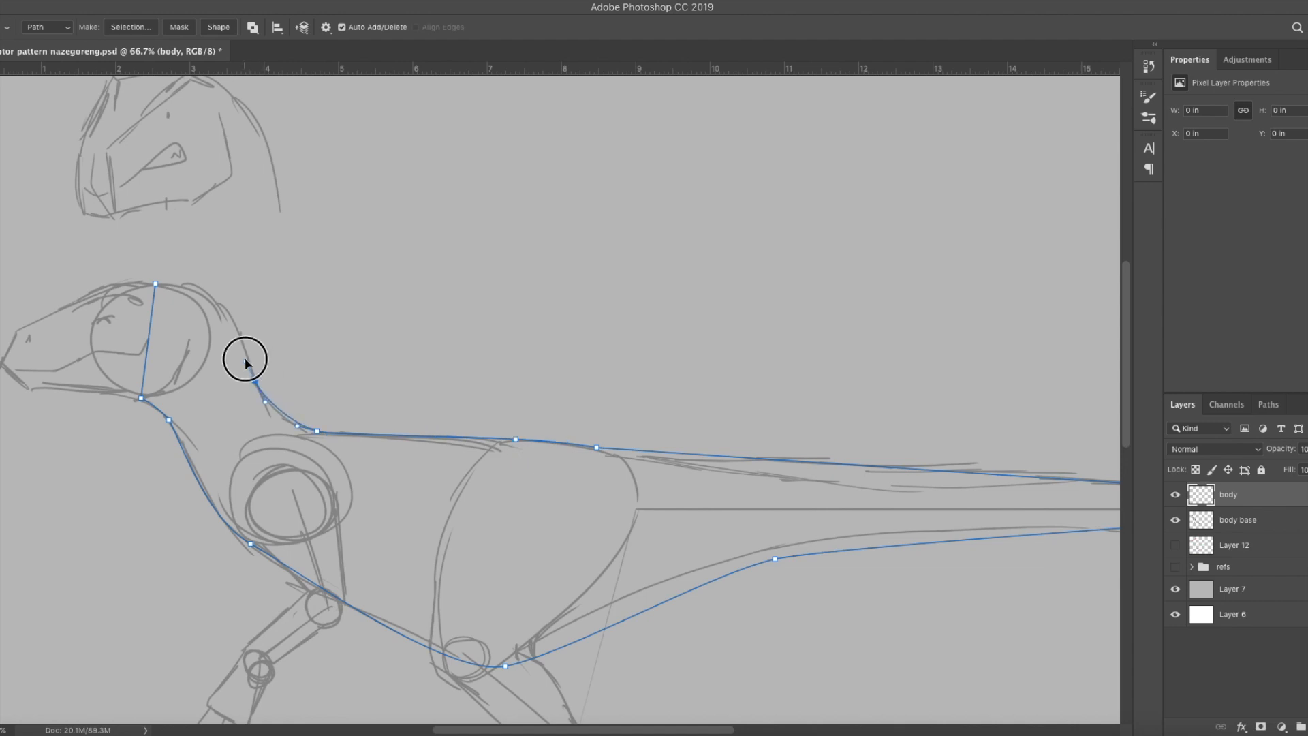
{"action": "left_click_drag", "start_coordinate": [155, 283], "coordinate": [82, 283]}
Fine-tune the closed body path and stroke it in black on the body layer.
{"action": "left_click_drag", "start_coordinate": [244, 546], "coordinate": [249, 549]}
{"action": "left_click", "coordinate": [197, 471]}
{"action": "right_click", "coordinate": [292, 485]}
{"action": "left_click", "coordinate": [371, 569]}
{"action": "key", "text": "Return"}
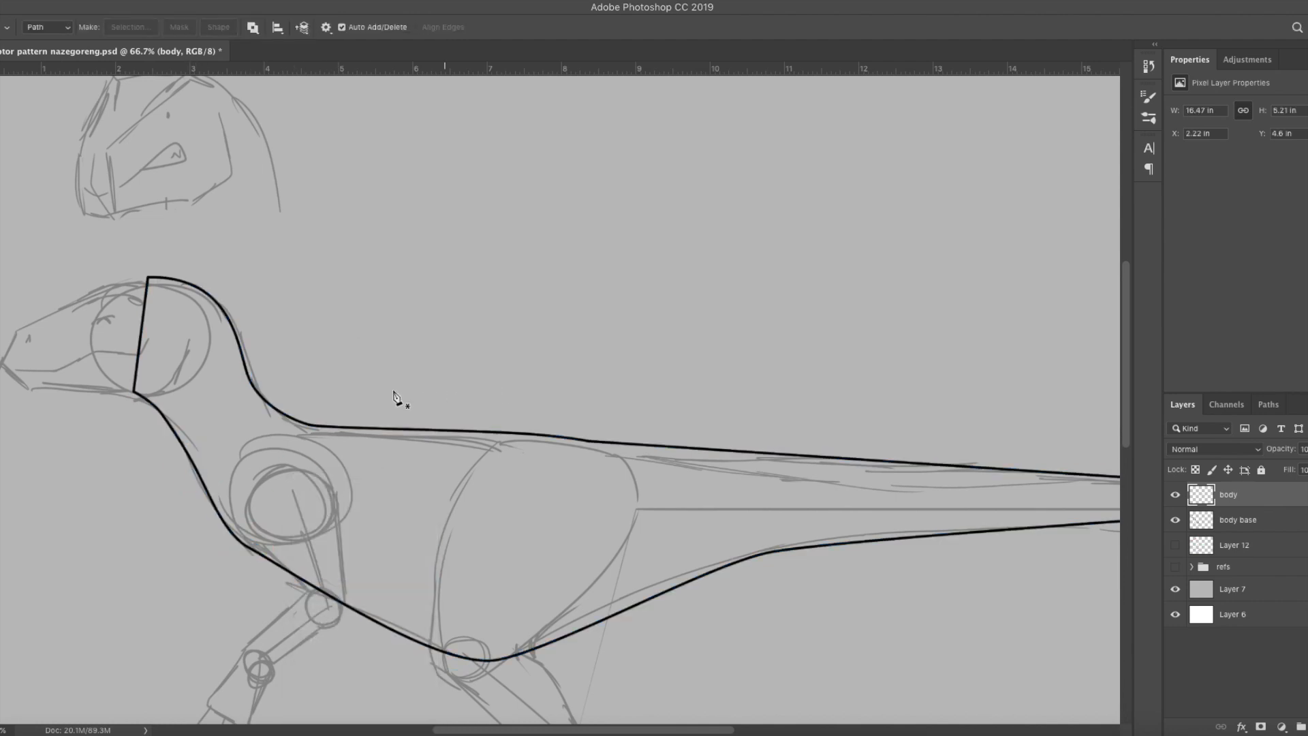
Hide the path and mark notches numbered 1 to 4 along the body's underside, from the jaw to the tail.
{"action": "key", "text": "b"}
{"action": "key", "text": "ctrl+h"}
{"action": "mouse_move", "coordinate": [776, 429]}
{"action": "left_mouse_down"}
{"action": "mouse_move", "coordinate": [627, 368]}
{"action": "mouse_move", "coordinate": [755, 352]}
{"action": "mouse_move", "coordinate": [785, 364]}
{"action": "left_mouse_up"}
{"action": "mouse_move", "coordinate": [188, 343]}
{"action": "left_mouse_down"}
{"action": "mouse_move", "coordinate": [405, 542]}
{"action": "mouse_move", "coordinate": [737, 494]}
{"action": "left_mouse_up"}
{"action": "key", "text": "ctrl+z"}
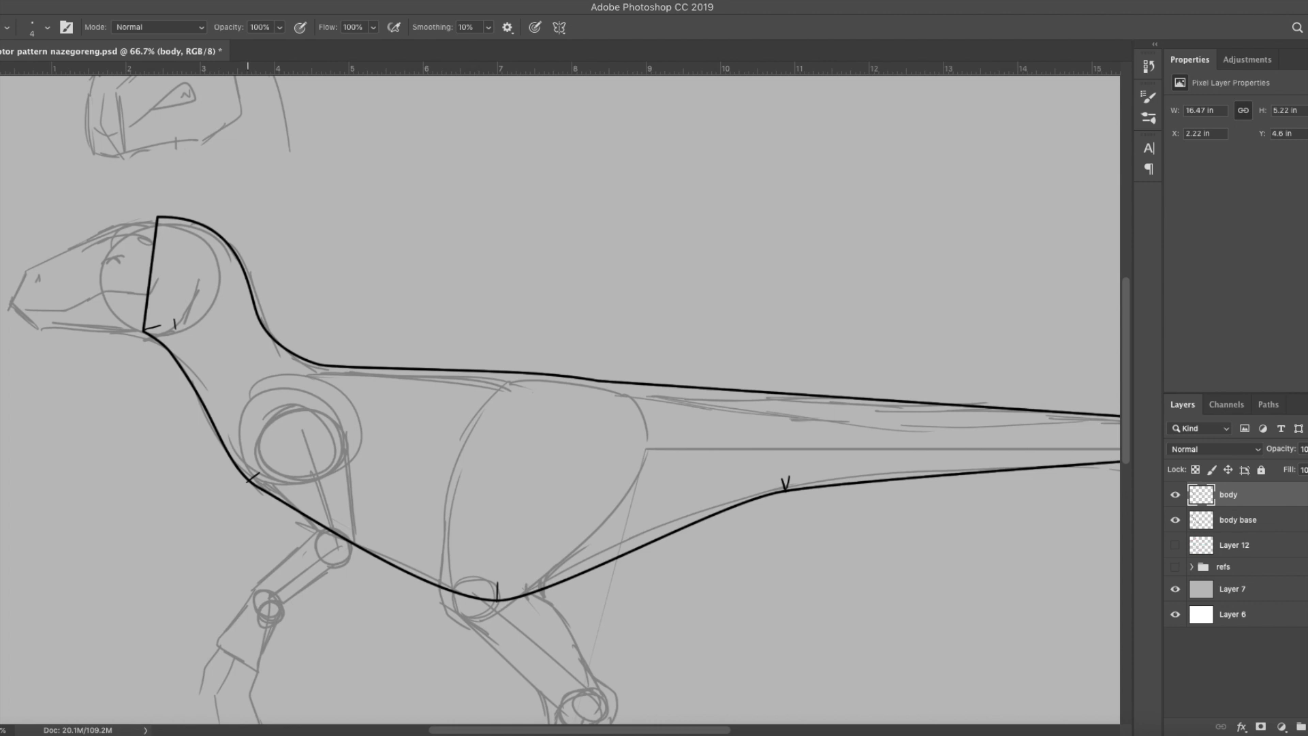
{"action": "left_click_drag", "start_coordinate": [704, 455], "coordinate": [672, 423]}
Move the body and body base layers together up and to the right on the canvas.
{"action": "key", "text": "super+minus"}
{"action": "key", "text": "super+minus"}
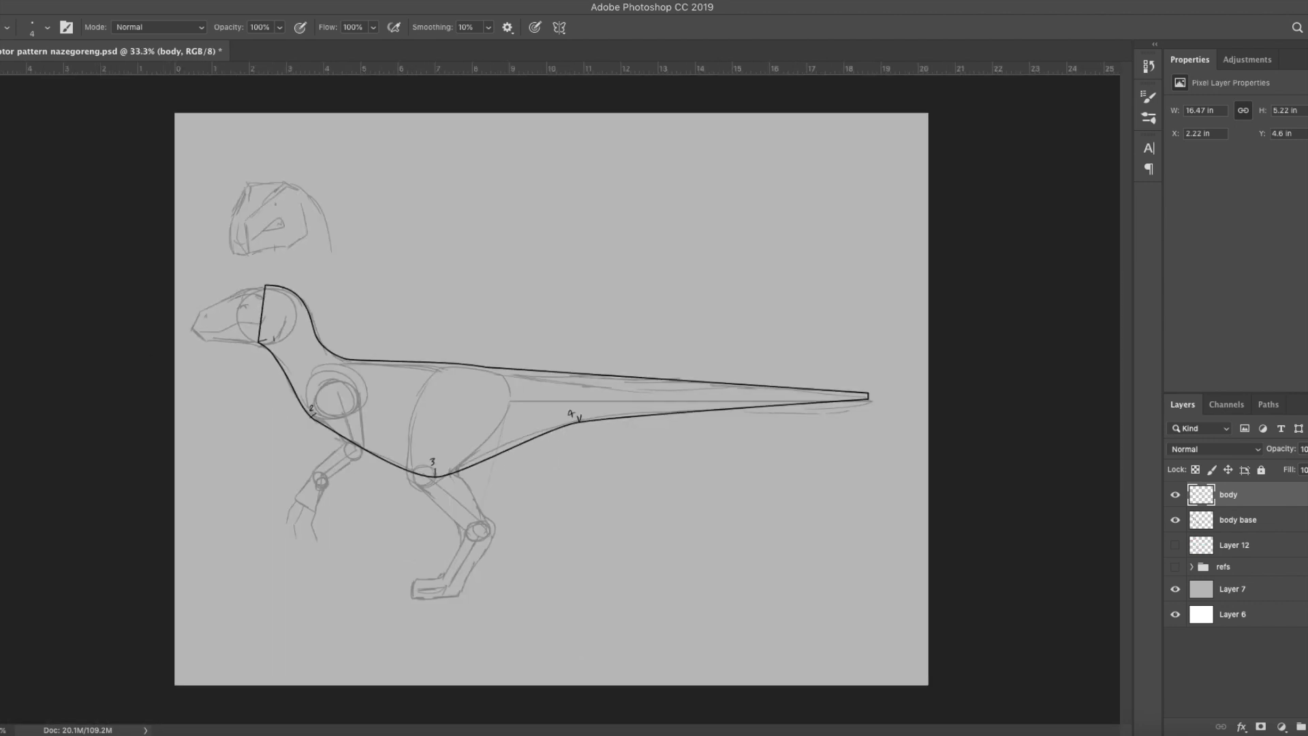
{"action": "left_click", "coordinate": [1237, 519], "text": "shift"}
{"action": "key", "text": "v"}
{"action": "mouse_move", "coordinate": [290, 252]}
{"action": "left_mouse_down"}
{"action": "mouse_move", "coordinate": [348, 195]}
{"action": "mouse_move", "coordinate": [336, 197]}
{"action": "left_mouse_up"}
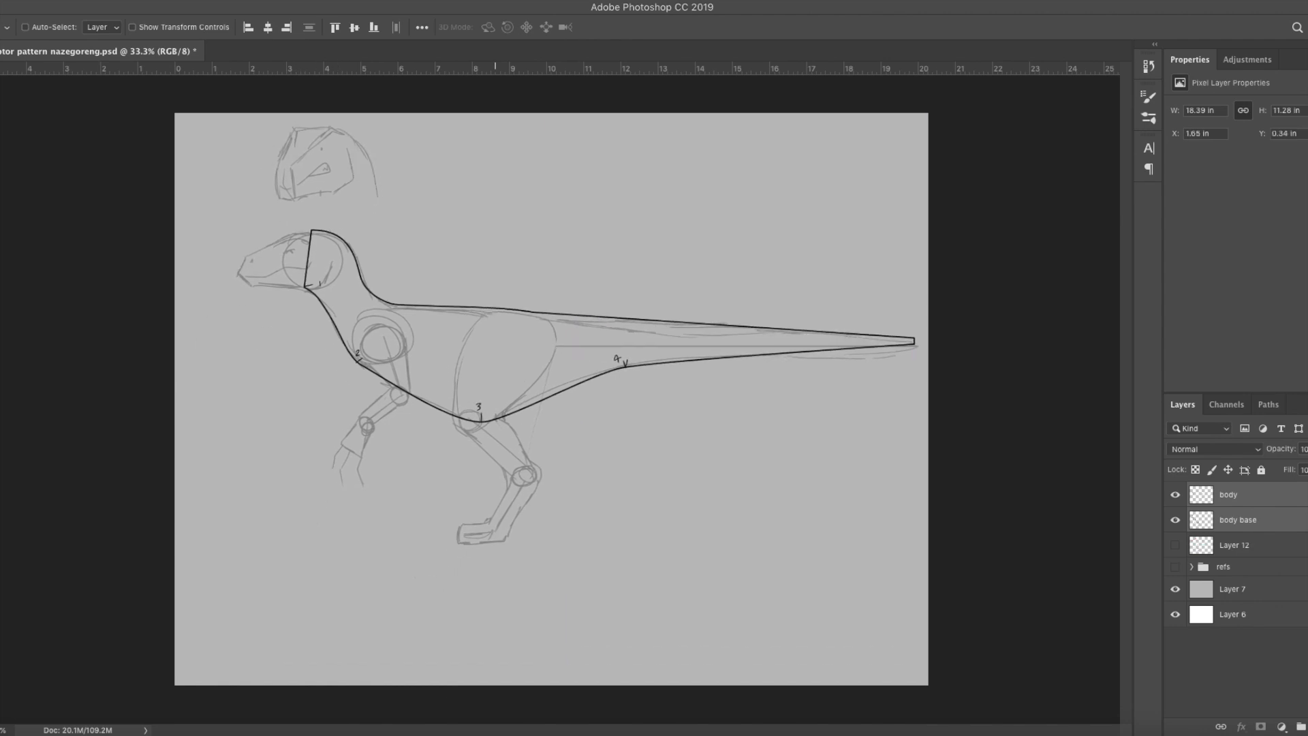
Add a new layer named body gusset above the body layer.
{"action": "left_click", "coordinate": [1281, 726]}
{"action": "double_click", "coordinate": [1230, 494]}
{"action": "type", "text": "bod"}
{"action": "key", "text": "Return"}
Draw a long straight horizontal line on the body gusset layer and place its end at notch 1.
{"action": "key", "text": "b"}
{"action": "key", "text": "super+plus"}
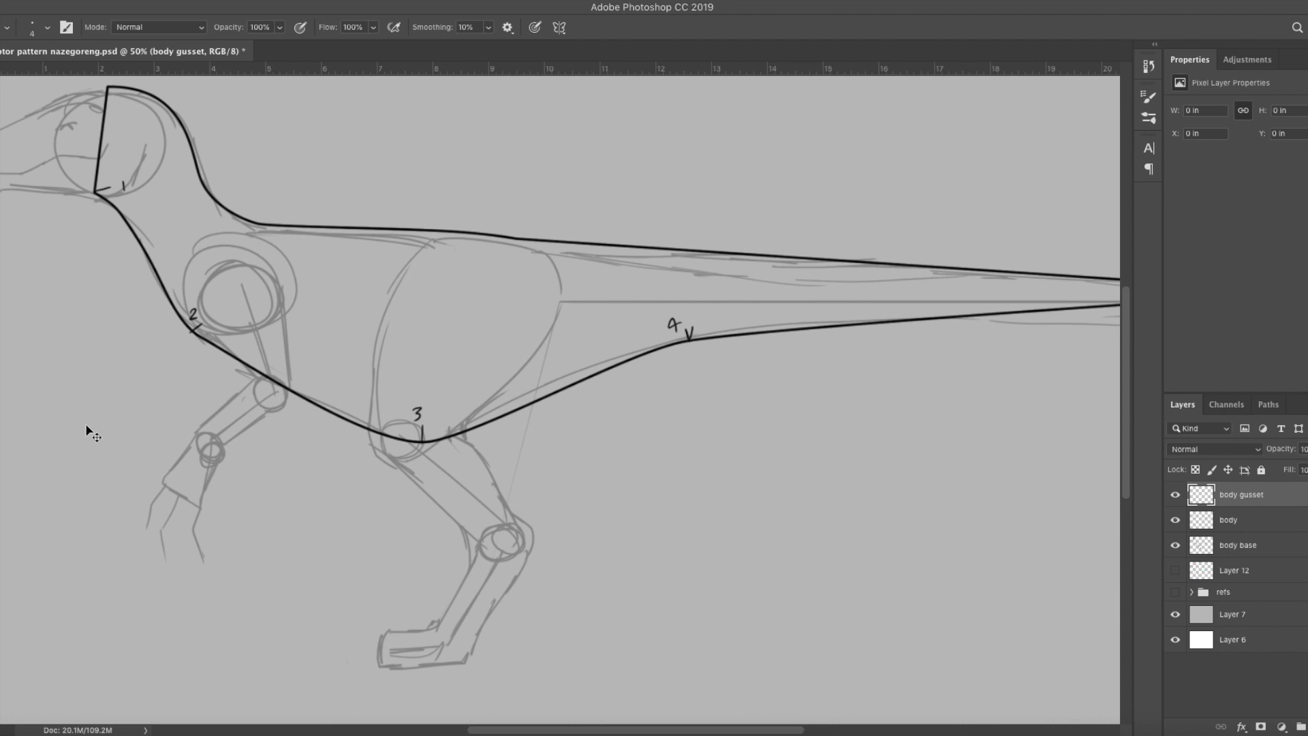
{"action": "key", "text": "super+plus"}
{"action": "left_click_drag", "start_coordinate": [17, 530], "coordinate": [746, 522]}
{"action": "scroll", "coordinate": [209, 508], "scroll_direction": "left", "scroll_amount": 5}
{"action": "mouse_move", "coordinate": [144, 534]}
{"action": "left_mouse_down"}
{"action": "mouse_move", "coordinate": [145, 549]}
{"action": "mouse_move", "coordinate": [235, 188]}
{"action": "mouse_move", "coordinate": [255, 175]}
{"action": "left_mouse_up"}
{"action": "key", "text": "super+z"}
Rotate the gusset line about notch 1 by about 35.4° so it starts along the neck's underside.
{"action": "key", "text": "super+t"}
{"action": "left_click_drag", "start_coordinate": [550, 187], "coordinate": [186, 184]}
{"action": "left_click_drag", "start_coordinate": [255, 146], "coordinate": [477, 291]}
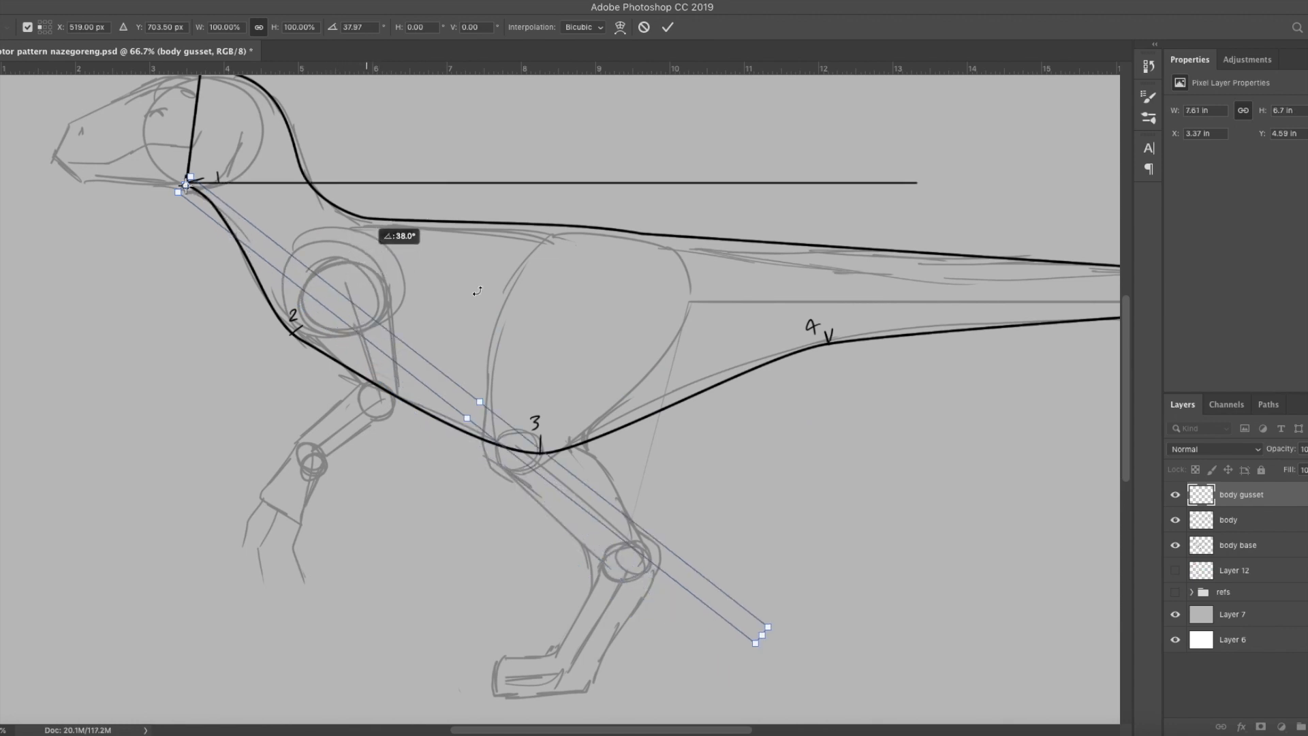
{"action": "left_click_drag", "start_coordinate": [465, 209], "coordinate": [501, 250]}
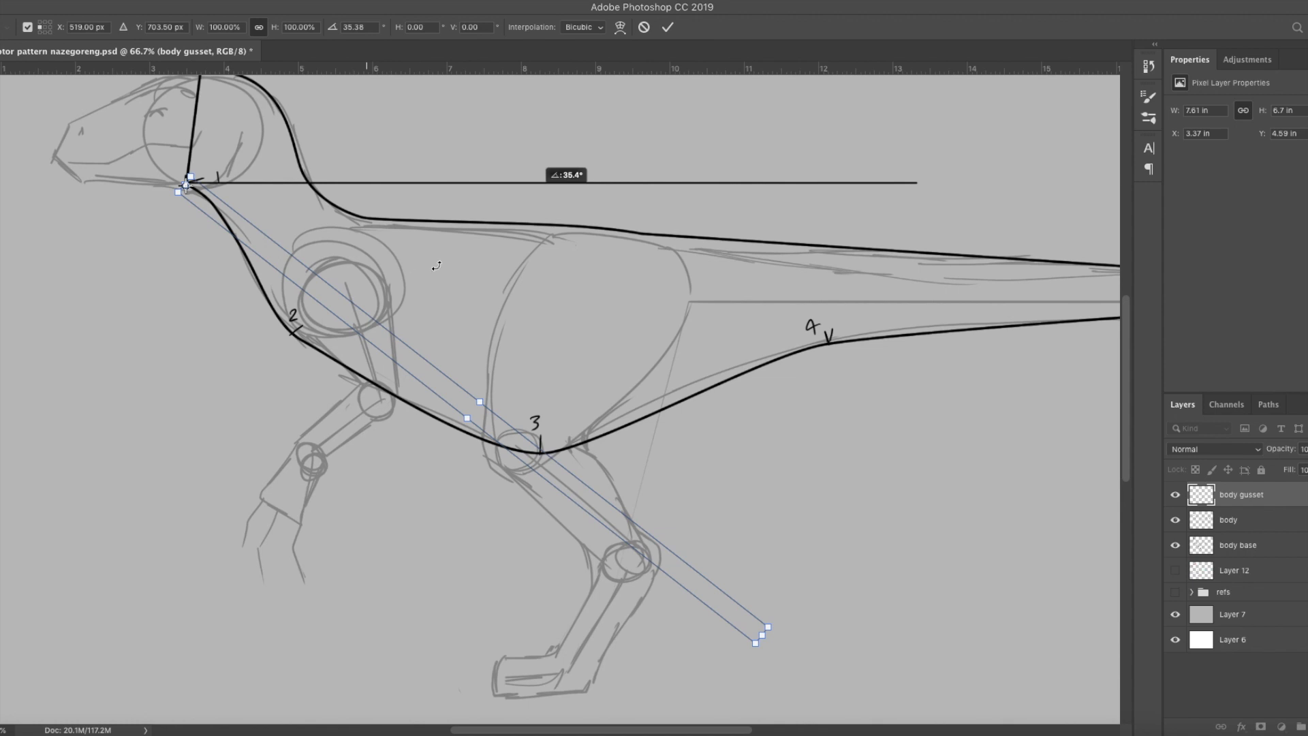
{"action": "left_click_drag", "start_coordinate": [374, 234], "coordinate": [414, 244]}
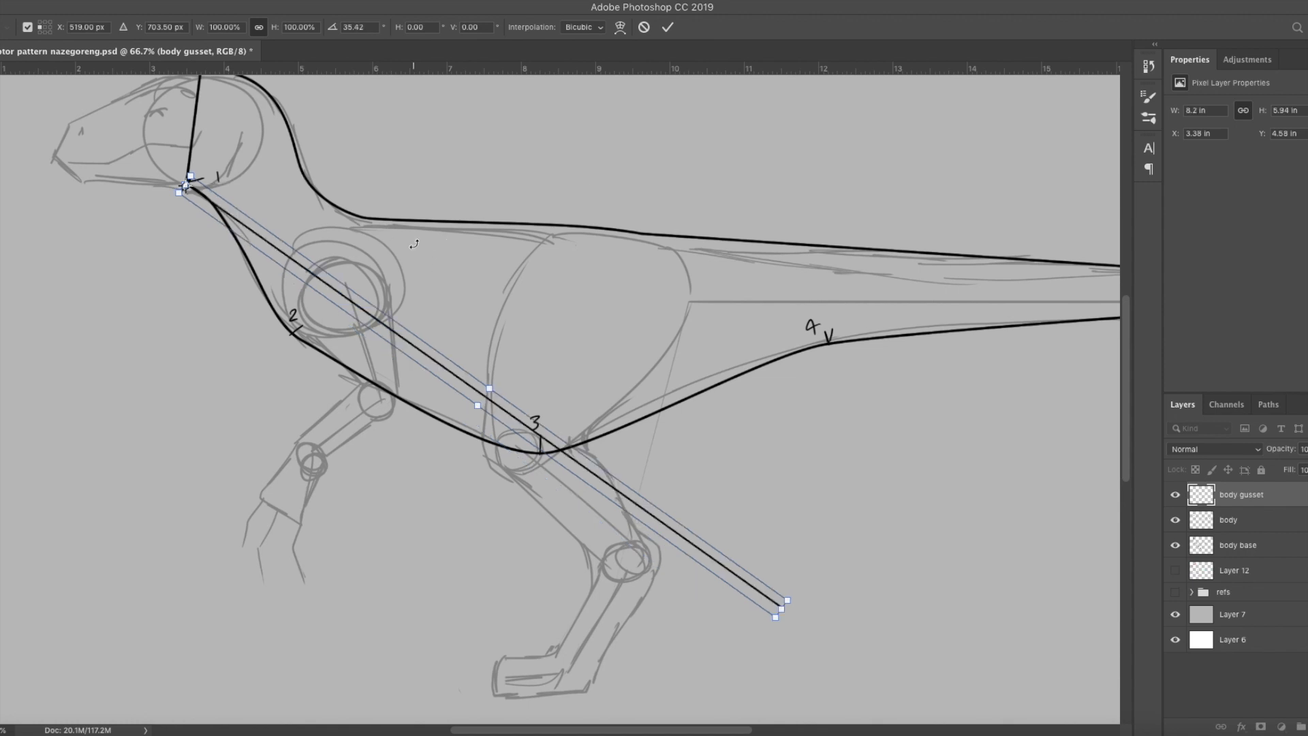
Walk the gusset line along the neck curve to notch 2 by repeatedly shifting its pivot and rotating it.
{"action": "left_click_drag", "start_coordinate": [189, 186], "coordinate": [213, 201]}
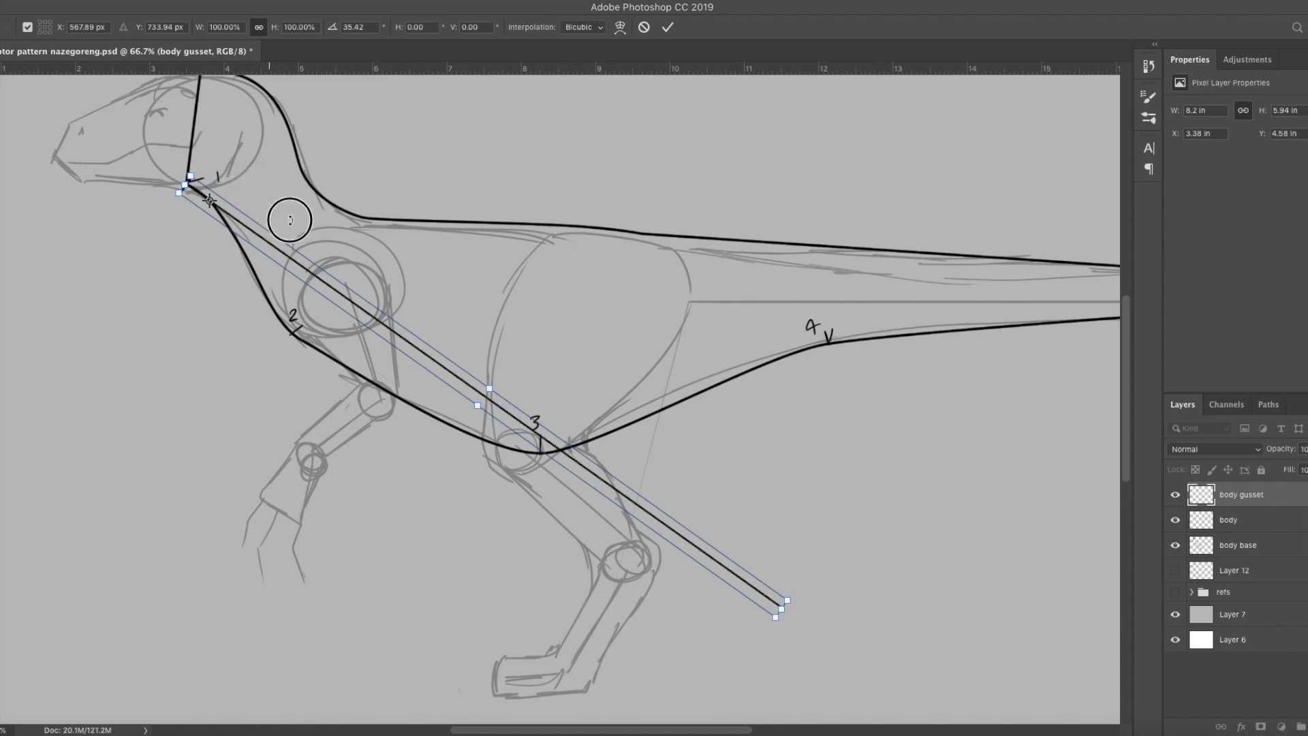
{"action": "left_click_drag", "start_coordinate": [291, 221], "coordinate": [297, 289]}
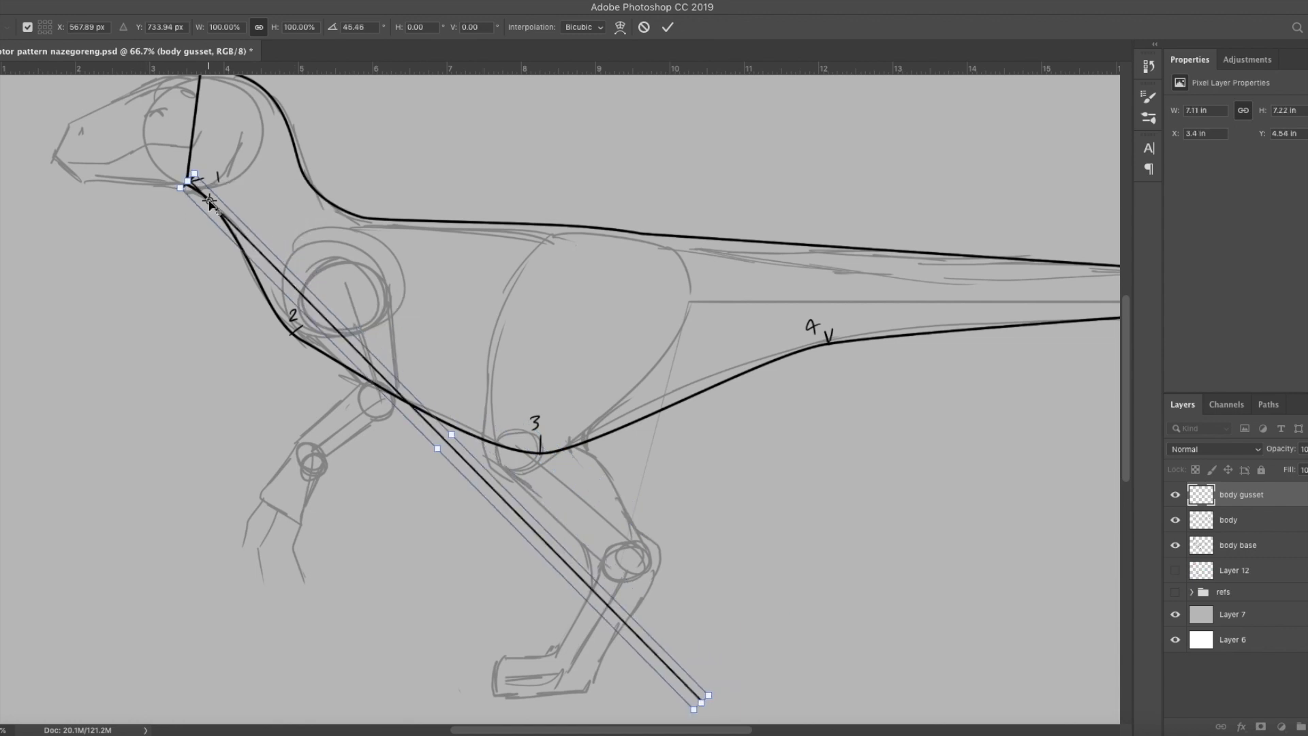
{"action": "left_click_drag", "start_coordinate": [210, 202], "coordinate": [219, 211]}
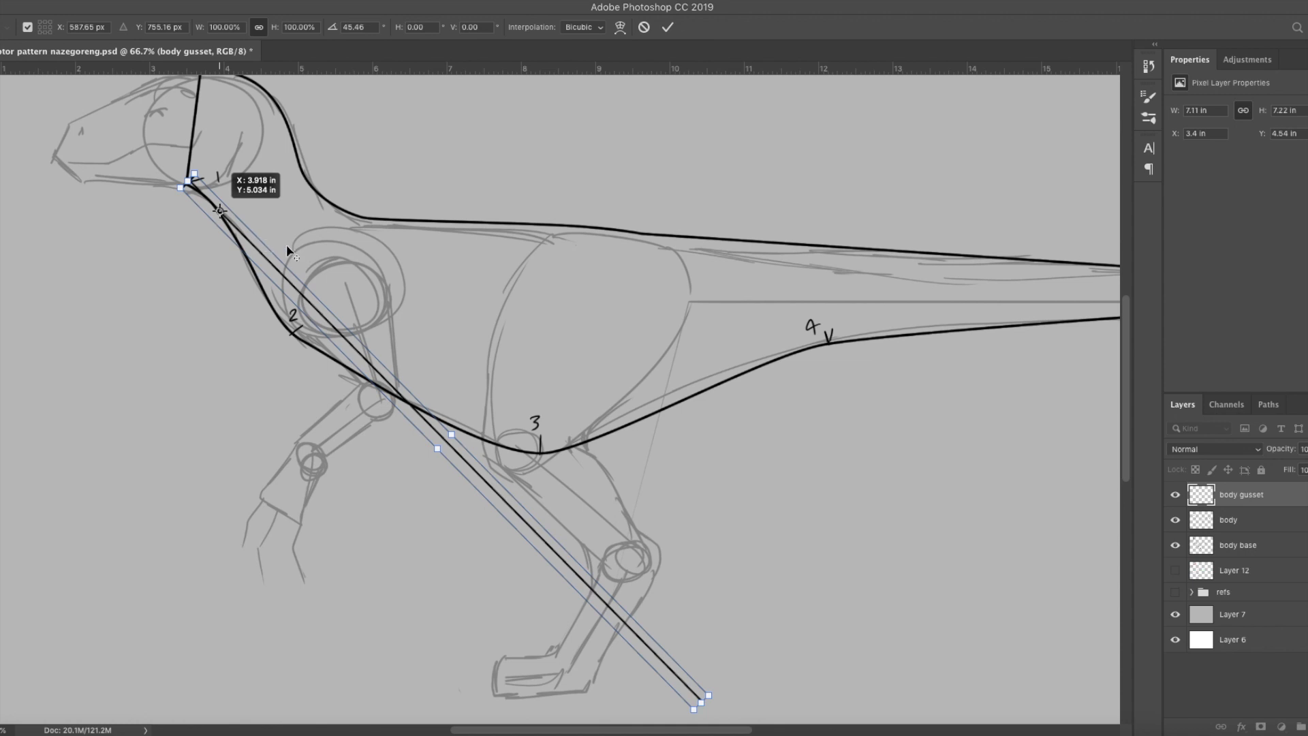
{"action": "left_click_drag", "start_coordinate": [304, 242], "coordinate": [344, 286]}
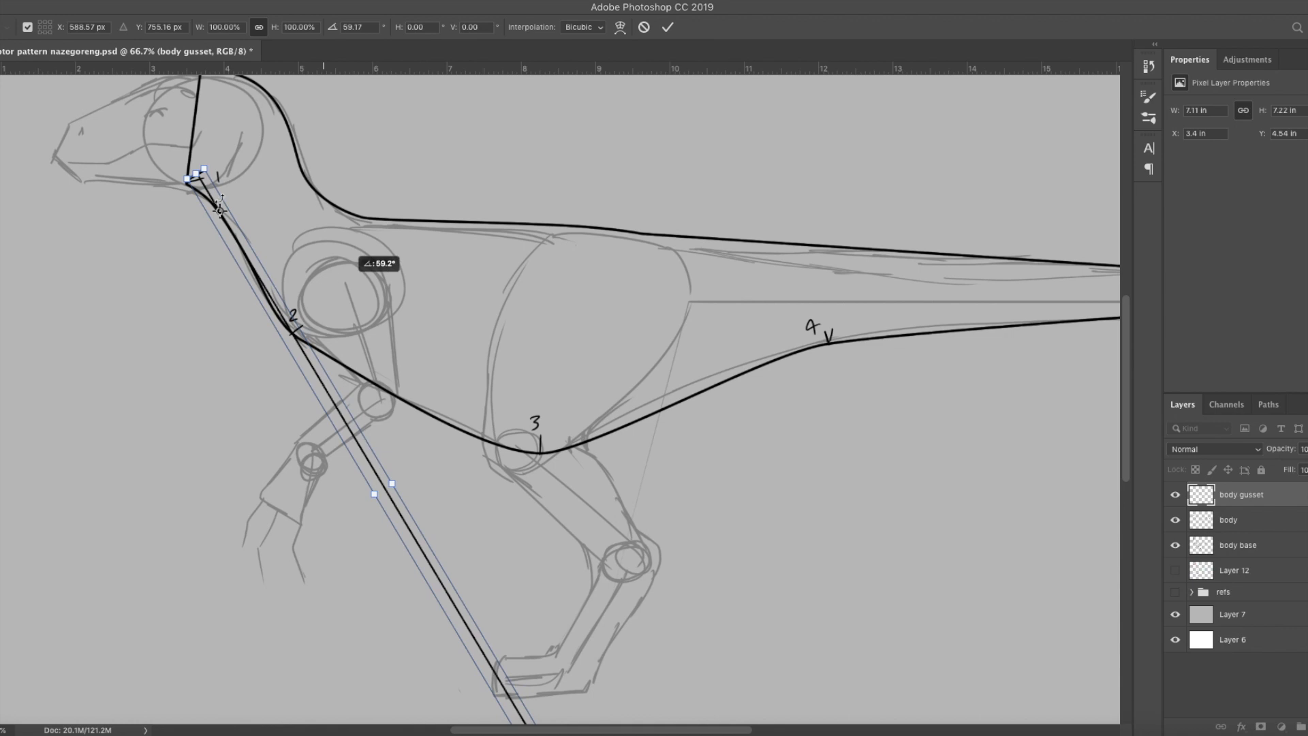
{"action": "left_click_drag", "start_coordinate": [219, 211], "coordinate": [335, 295]}
{"action": "left_click", "coordinate": [272, 307], "text": "alt"}
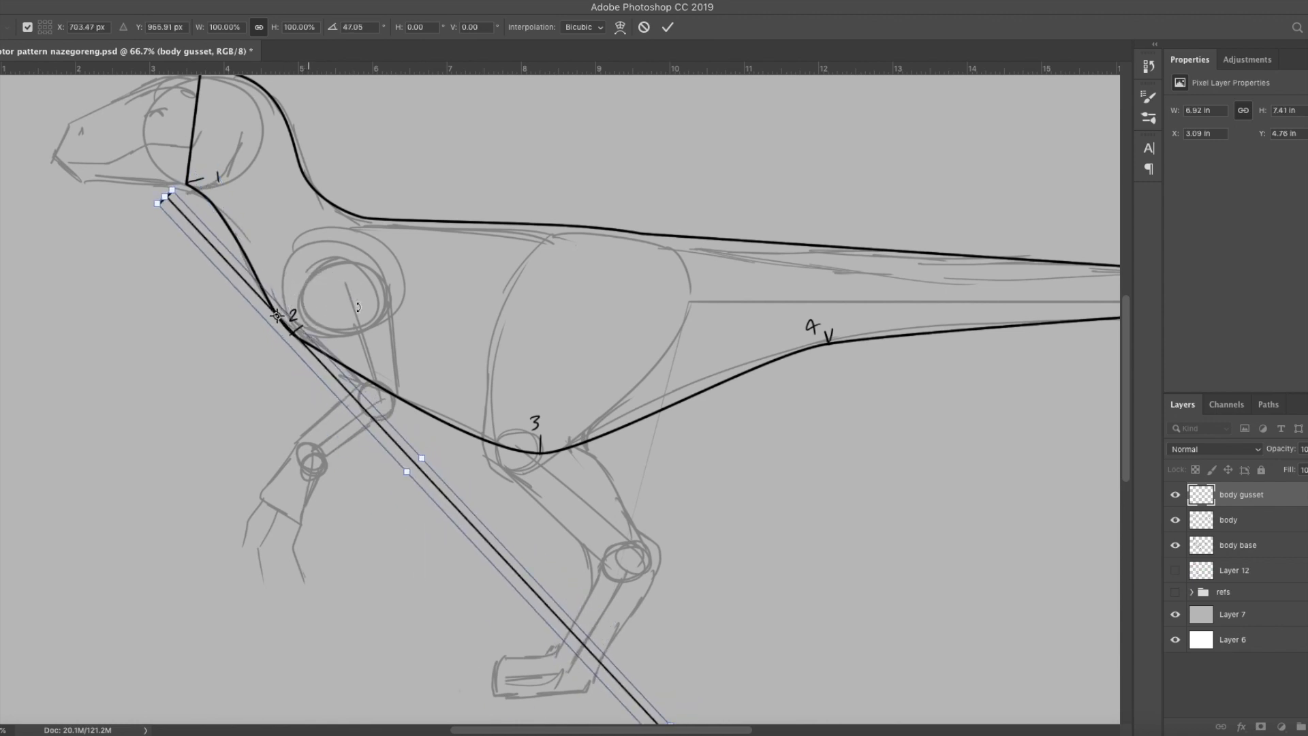
{"action": "key", "text": "Return"}
Mark notch 2 with a short brush tick across the gusset line.
{"action": "key", "text": "b"}
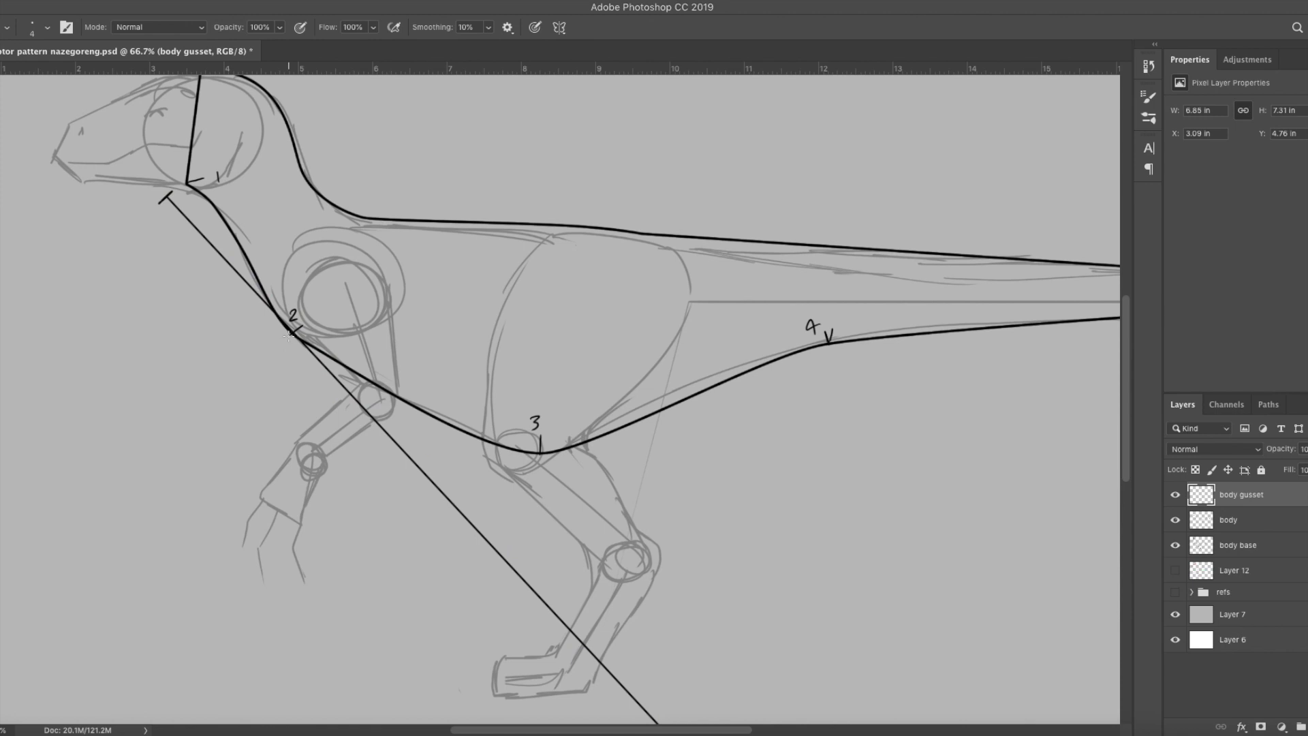
{"action": "key", "text": "super+plus"}
{"action": "key", "text": "super+plus"}
{"action": "key", "text": "space"}
{"action": "left_click_drag", "start_coordinate": [193, 363], "coordinate": [558, 517]}
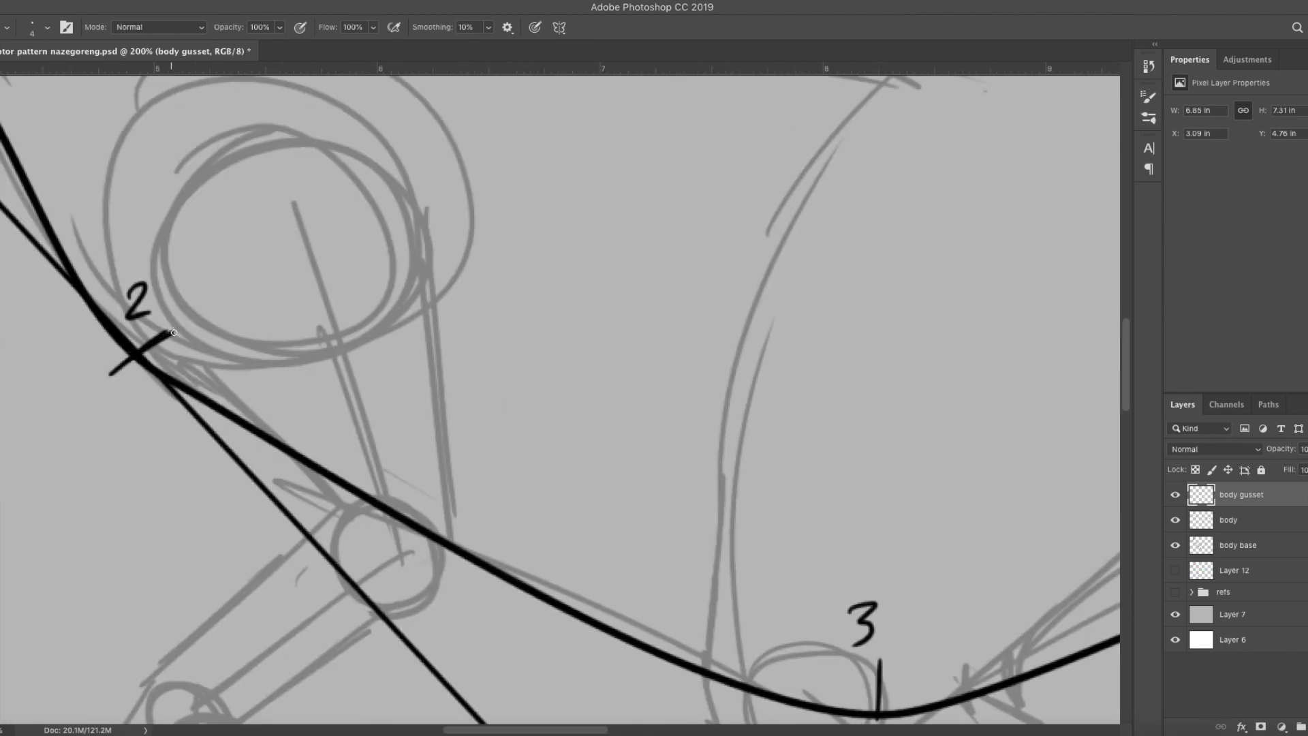
Walk the gusset line along the belly curve from notch 2 to notch 3, shifting the pivot between rotations.
{"action": "key", "text": "super+t"}
{"action": "key", "text": "super+minus"}
{"action": "left_click_drag", "start_coordinate": [525, 571], "coordinate": [346, 377]}
{"action": "left_click_drag", "start_coordinate": [941, 402], "coordinate": [961, 383]}
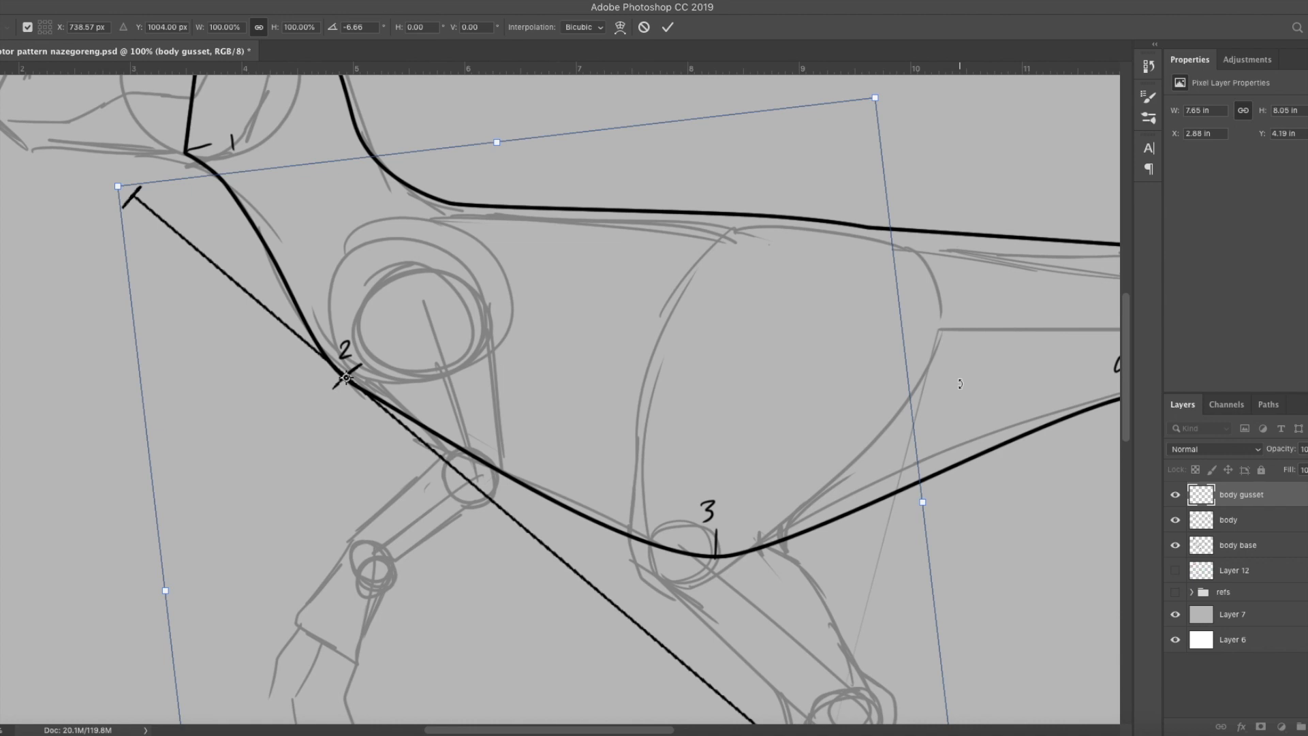
{"action": "left_click_drag", "start_coordinate": [960, 353], "coordinate": [975, 276]}
{"action": "left_click_drag", "start_coordinate": [346, 377], "coordinate": [531, 490]}
{"action": "left_click_drag", "start_coordinate": [970, 415], "coordinate": [961, 363]}
{"action": "left_click_drag", "start_coordinate": [531, 491], "coordinate": [646, 543]}
{"action": "left_click_drag", "start_coordinate": [1034, 395], "coordinate": [978, 341]}
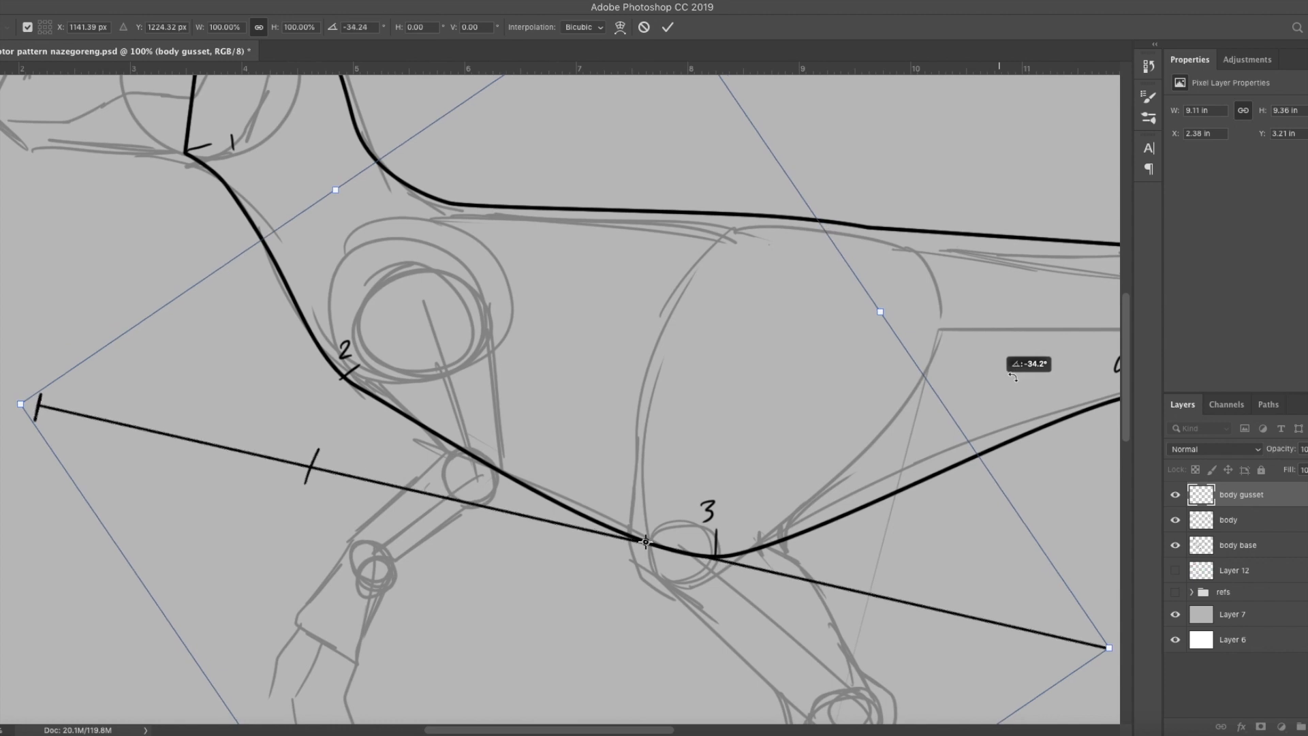
{"action": "key", "text": "Return"}
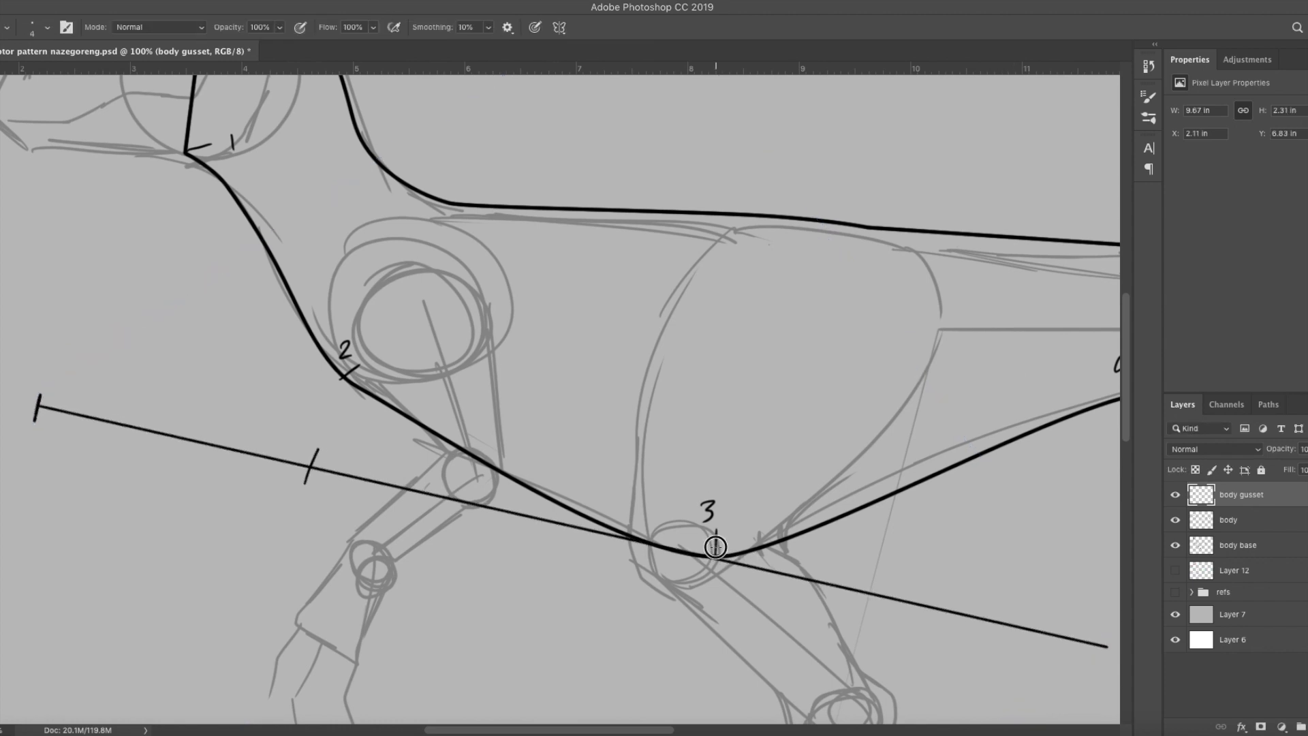
Mark notch 3 on the gusset line and rotate the line about that notch until it is nearly horizontal.
{"action": "key", "text": "ctrl+t"}
{"action": "left_click_drag", "start_coordinate": [571, 521], "coordinate": [716, 557]}
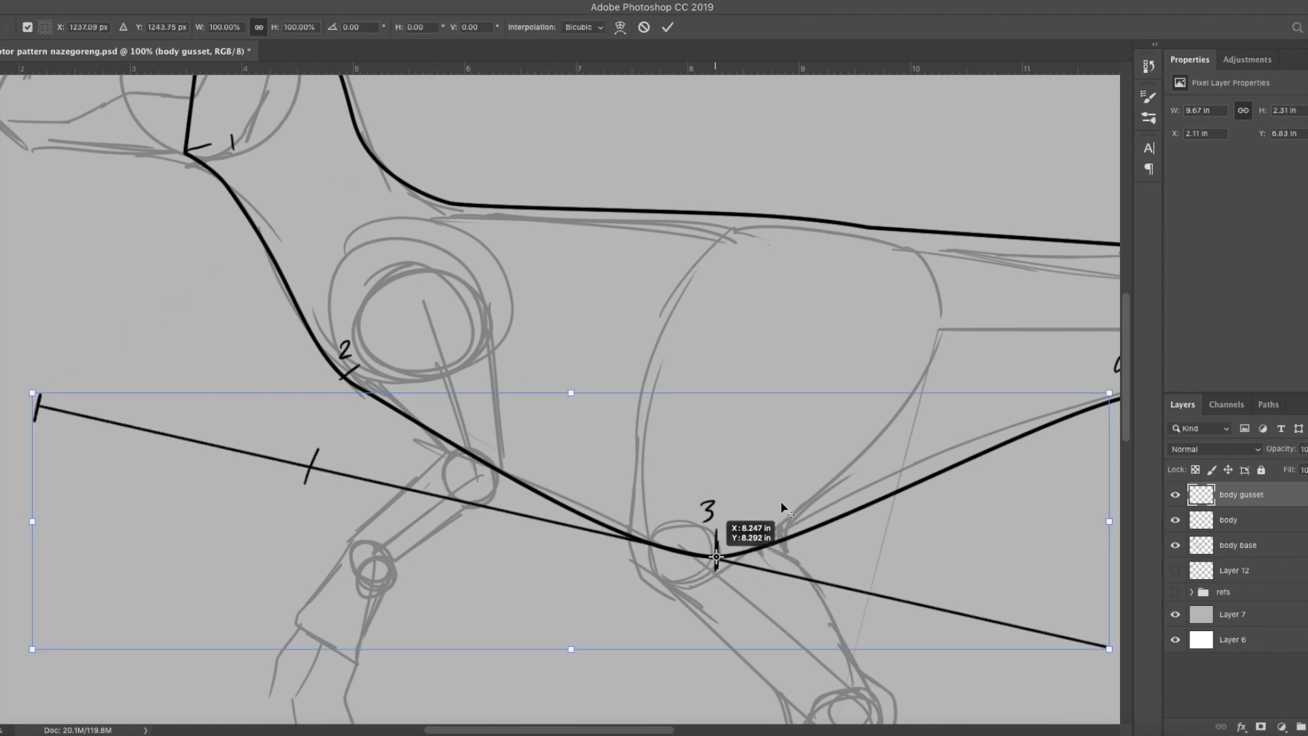
{"action": "scroll", "coordinate": [782, 507], "scroll_direction": "right", "scroll_amount": 8}
{"action": "scroll", "coordinate": [782, 508], "scroll_direction": "down", "scroll_amount": 2}
{"action": "left_click_drag", "start_coordinate": [882, 593], "coordinate": [930, 535]}
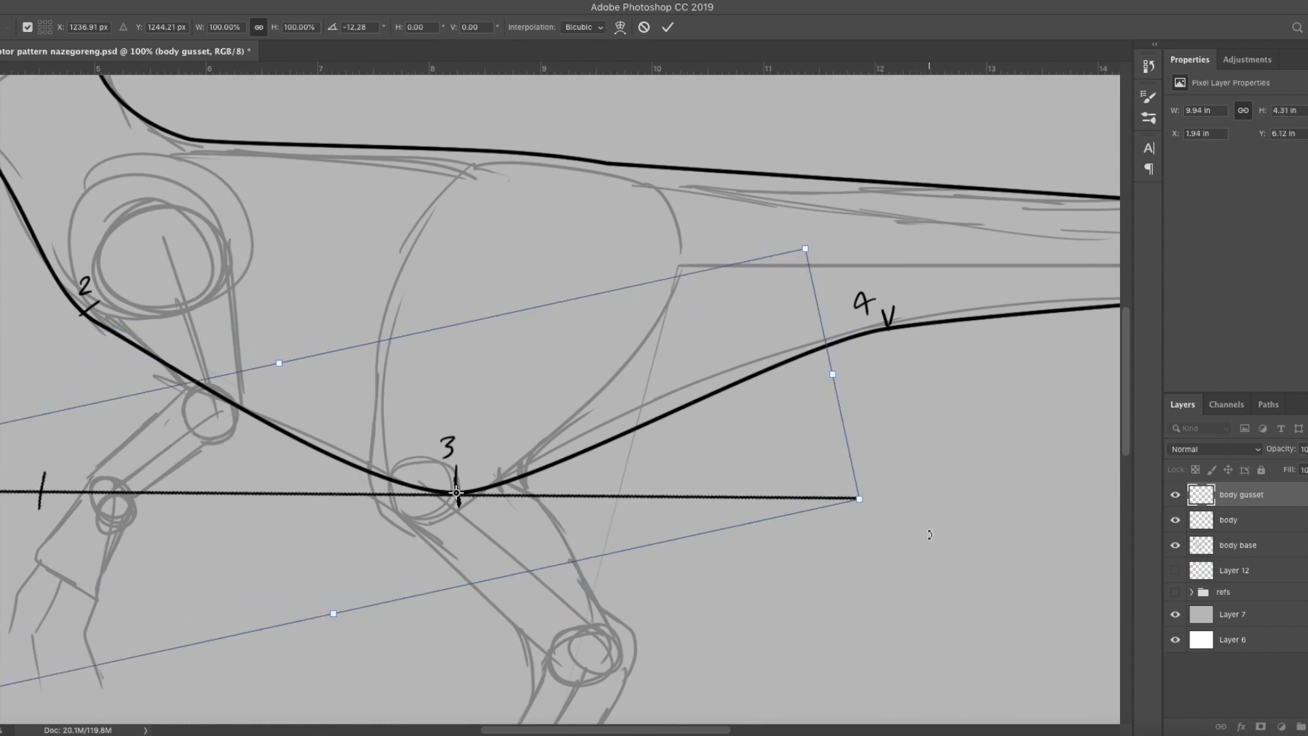
{"action": "key", "text": "Return"}
Extend the gusset line's tail end with the brush and rotate it about notch 3 to meet notch 4.
{"action": "left_click_drag", "start_coordinate": [843, 498], "coordinate": [987, 497]}
{"action": "key", "text": "ctrl+t"}
{"action": "left_click", "coordinate": [461, 490], "text": "alt"}
{"action": "mouse_move", "coordinate": [573, 446]}
{"action": "left_mouse_down"}
{"action": "mouse_move", "coordinate": [546, 400]}
{"action": "mouse_move", "coordinate": [600, 400]}
{"action": "left_mouse_up"}
{"action": "left_click_drag", "start_coordinate": [924, 364], "coordinate": [888, 357]}
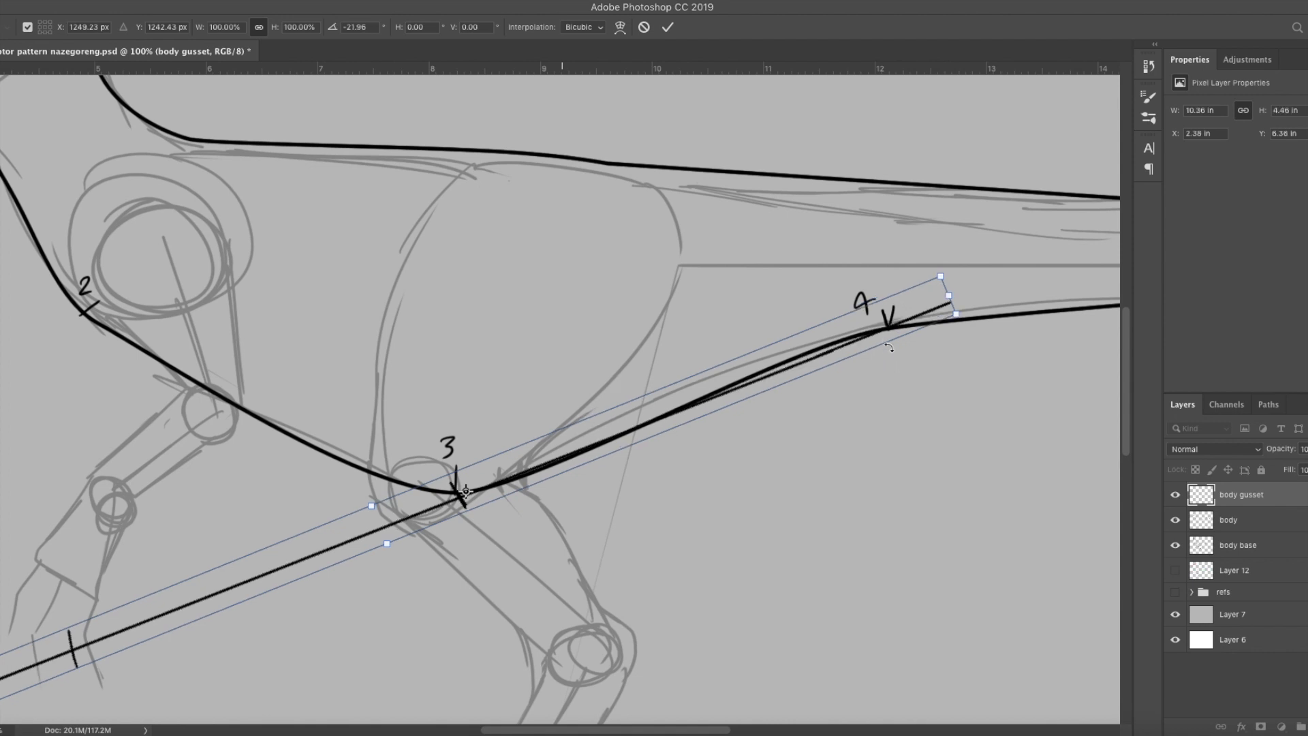
{"action": "key", "text": "Return"}
Mark notch 4 with a tick across the gusset line and erase the excess line beyond it.
{"action": "left_click_drag", "start_coordinate": [883, 312], "coordinate": [893, 337]}
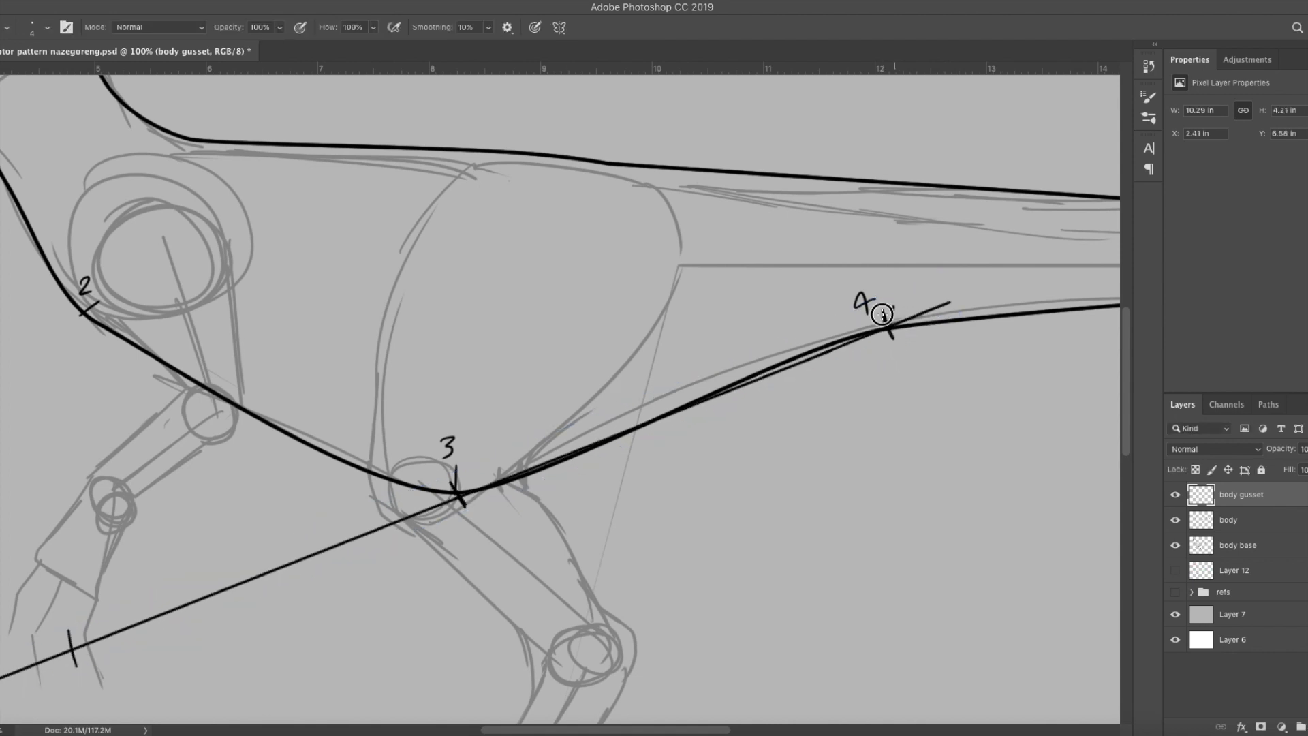
{"action": "key", "text": "e"}
{"action": "key", "text": "ctrl+z"}
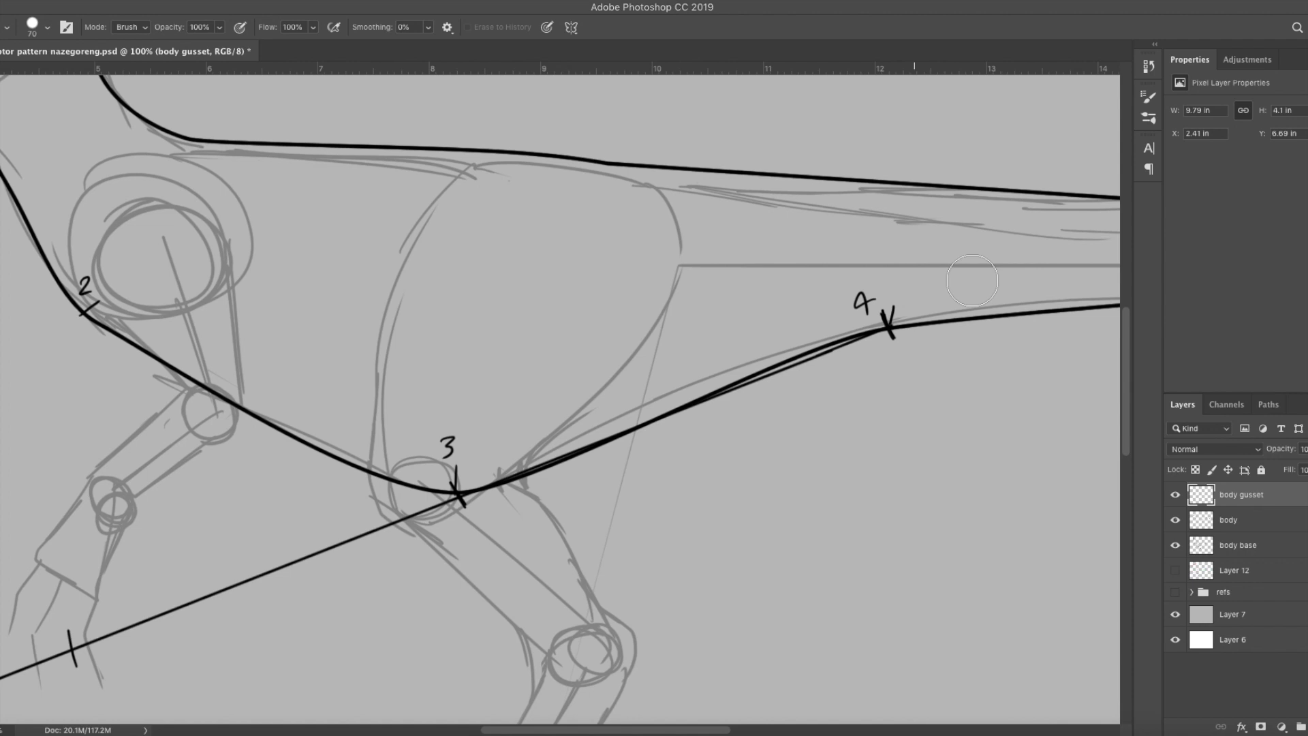
Rotate the marked gusset line upright and place it on the empty canvas in front of the raptor, aligned to a vertical guide.
{"action": "key", "text": "ctrl+minus"}
{"action": "key", "text": "ctrl+minus"}
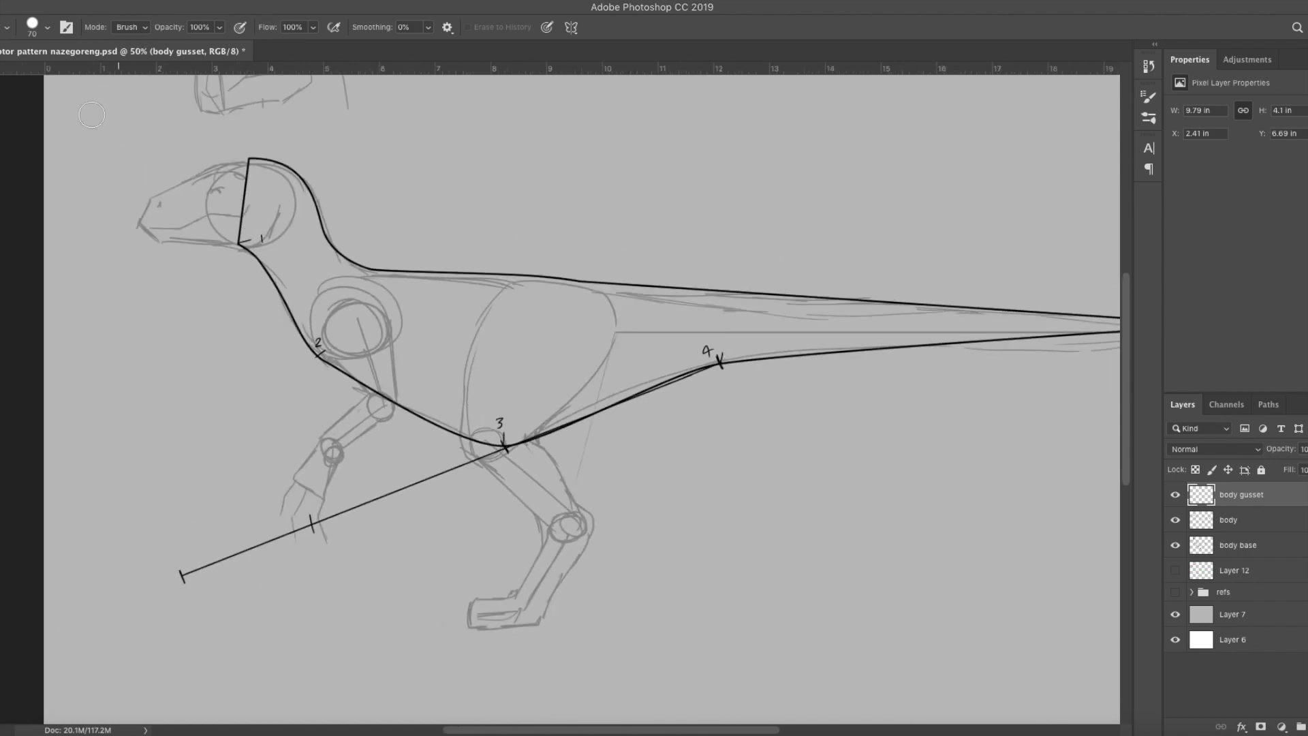
{"action": "key", "text": "v"}
{"action": "key", "text": "ctrl+t"}
{"action": "left_click_drag", "start_coordinate": [777, 455], "coordinate": [317, 339]}
{"action": "left_click_drag", "start_coordinate": [204, 295], "coordinate": [289, 451]}
{"action": "left_click_drag", "start_coordinate": [244, 326], "coordinate": [219, 277]}
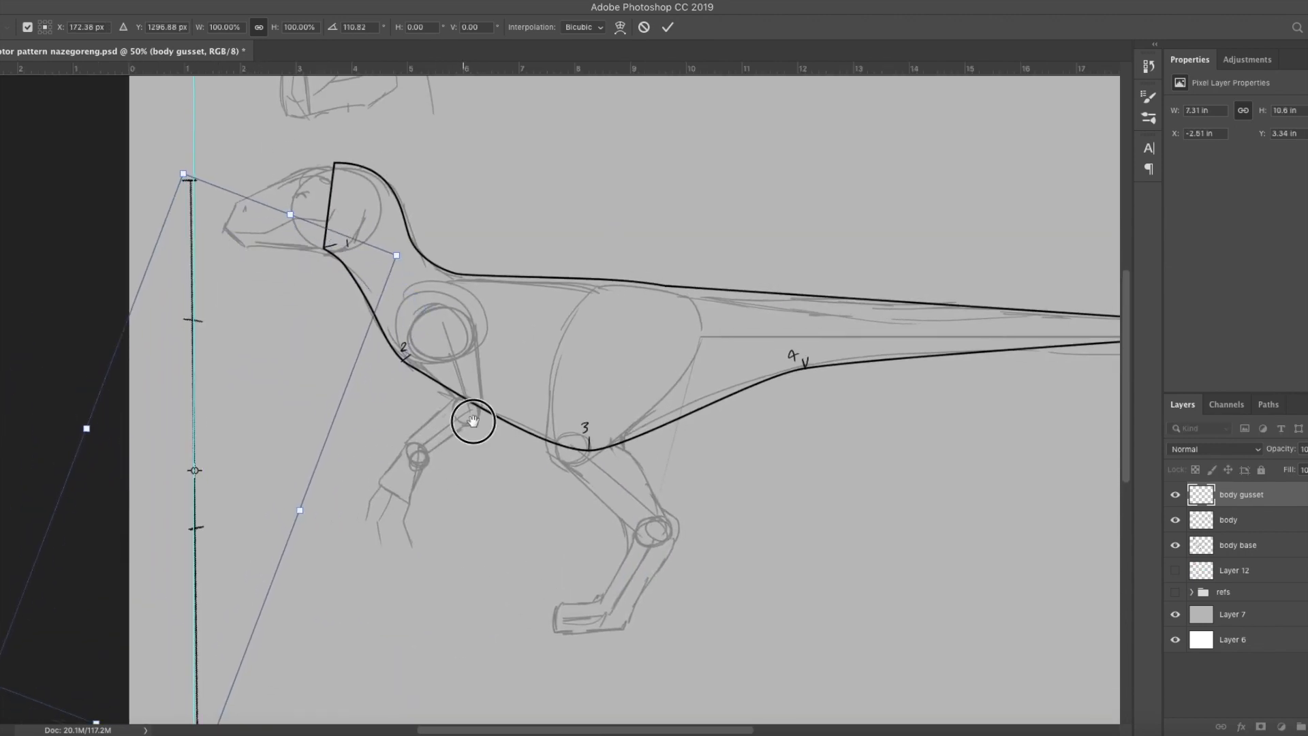
{"action": "scroll", "coordinate": [505, 420], "scroll_direction": "down", "scroll_amount": 2}
{"action": "scroll", "coordinate": [505, 421], "scroll_direction": "left", "scroll_amount": 2}
{"action": "left_click_drag", "start_coordinate": [420, 373], "coordinate": [423, 371]}
{"action": "key", "text": "Return"}
Move the vertical guide off the canvas and draw horizontal lines across the gusset line at its upper three notch ticks.
{"action": "left_click_drag", "start_coordinate": [240, 81], "coordinate": [9, 129]}
{"action": "left_click_drag", "start_coordinate": [255, 177], "coordinate": [245, 171]}
{"action": "key", "text": "b"}
{"action": "mouse_move", "coordinate": [197, 251]}
{"action": "left_mouse_down"}
{"action": "mouse_move", "coordinate": [257, 249]}
{"action": "mouse_move", "coordinate": [205, 250]}
{"action": "left_mouse_up"}
{"action": "mouse_move", "coordinate": [229, 458]}
{"action": "left_mouse_down"}
{"action": "mouse_move", "coordinate": [284, 460]}
{"action": "mouse_move", "coordinate": [178, 459]}
{"action": "left_mouse_up"}
{"action": "key", "text": "p"}
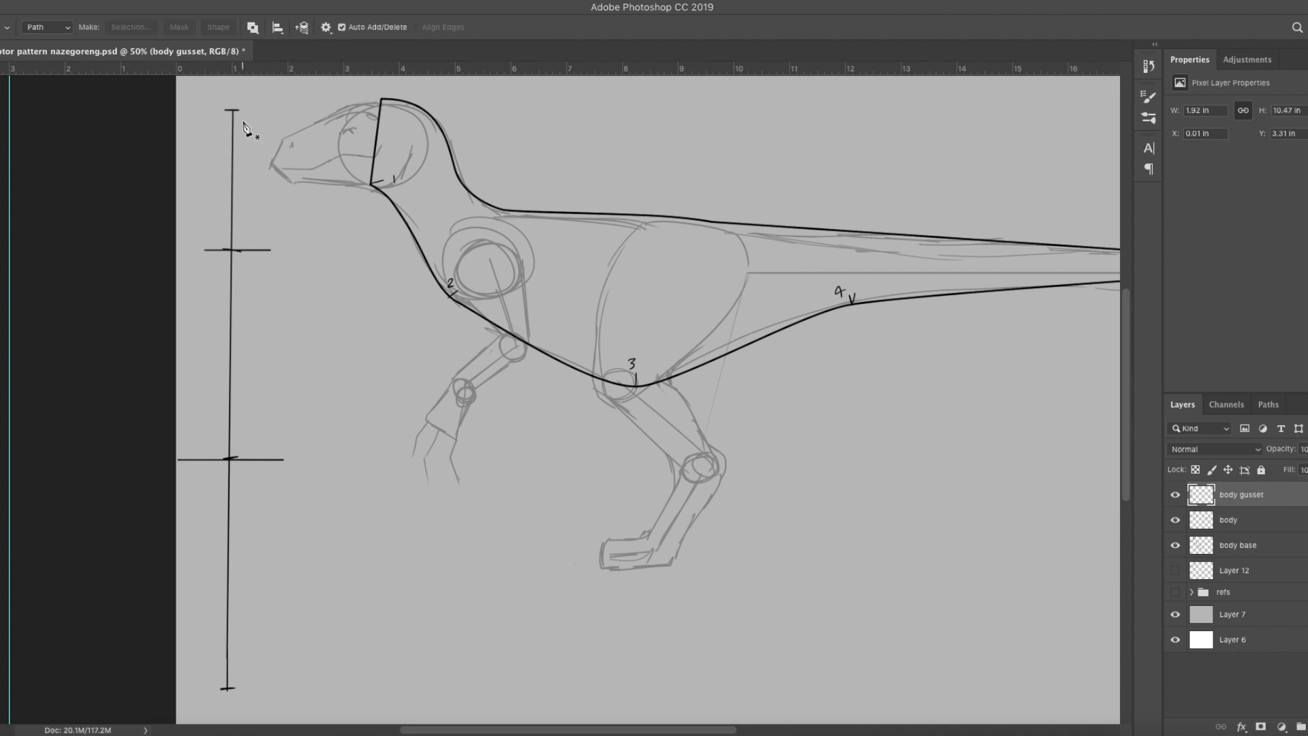
{"action": "key", "text": "b"}
{"action": "left_click_drag", "start_coordinate": [232, 111], "coordinate": [271, 110]}
{"action": "left_click_drag", "start_coordinate": [232, 110], "coordinate": [204, 110]}
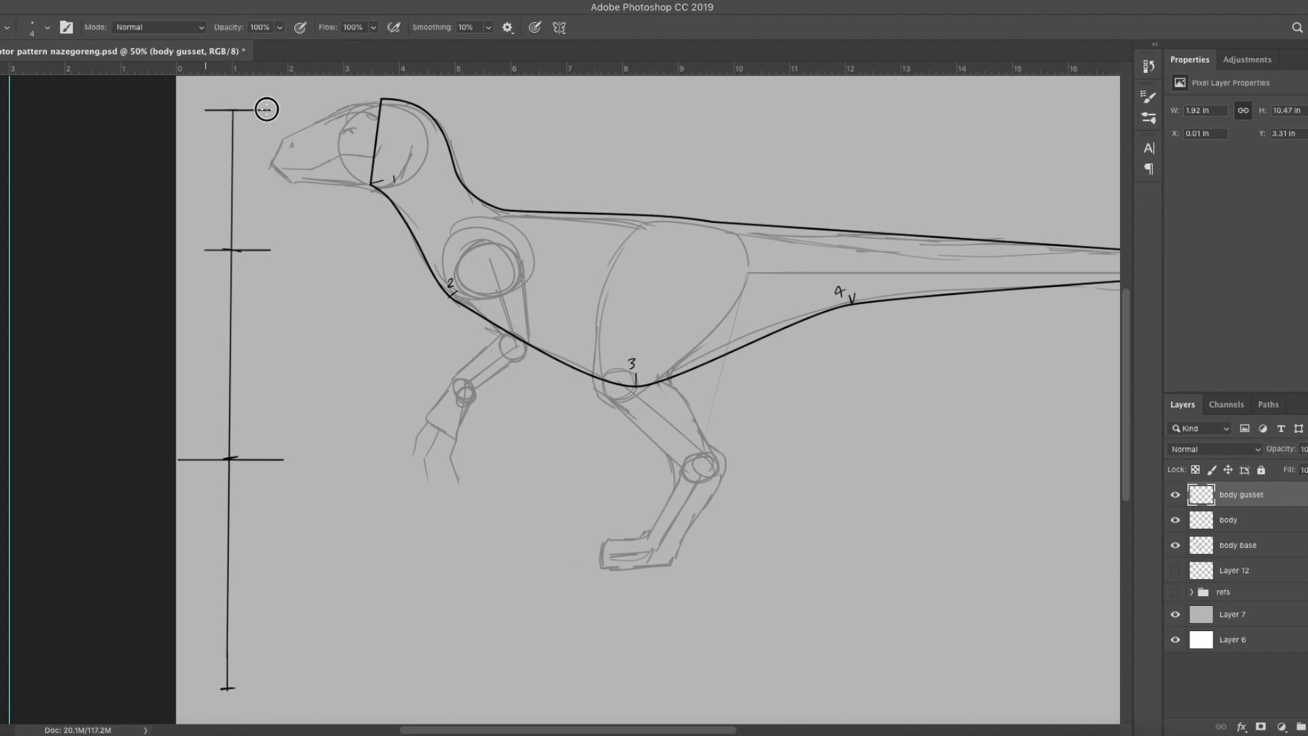
Draw one side of the gusset as a pen path through the notch lines to the bottom tip, curve it and stroke it.
{"action": "key", "text": "p"}
{"action": "left_click", "coordinate": [249, 111]}
{"action": "left_click", "coordinate": [266, 250]}
{"action": "left_click", "coordinate": [253, 461]}
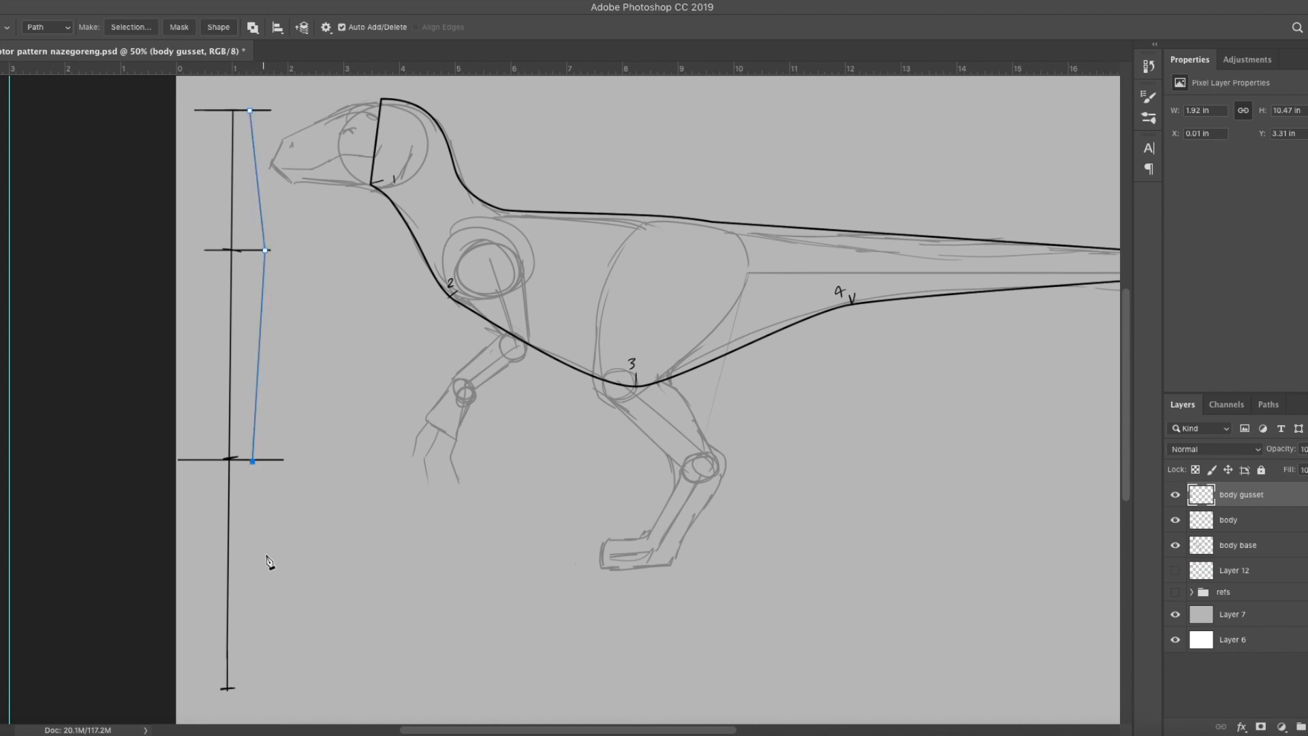
{"action": "left_click", "coordinate": [232, 689]}
{"action": "mouse_move", "coordinate": [266, 250]}
{"action": "left_mouse_down"}
{"action": "mouse_move", "coordinate": [274, 294]}
{"action": "mouse_move", "coordinate": [270, 251]}
{"action": "mouse_move", "coordinate": [272, 273]}
{"action": "left_mouse_up"}
{"action": "right_click", "coordinate": [272, 273]}
{"action": "left_click", "coordinate": [371, 380]}
{"action": "key", "text": "Return"}
Erase the parts of the horizontal notch lines that stick out beyond the half gusset outline.
{"action": "key", "text": "b"}
{"action": "left_click", "coordinate": [263, 459]}
{"action": "left_click", "coordinate": [225, 692]}
{"action": "left_click_drag", "start_coordinate": [175, 457], "coordinate": [217, 462]}
{"action": "left_click_drag", "start_coordinate": [208, 246], "coordinate": [217, 244]}
{"action": "left_click_drag", "start_coordinate": [193, 111], "coordinate": [220, 109]}
Duplicate the body gusset layer, flip the copy horizontally and move it beside the original half.
{"action": "key", "text": "super+j"}
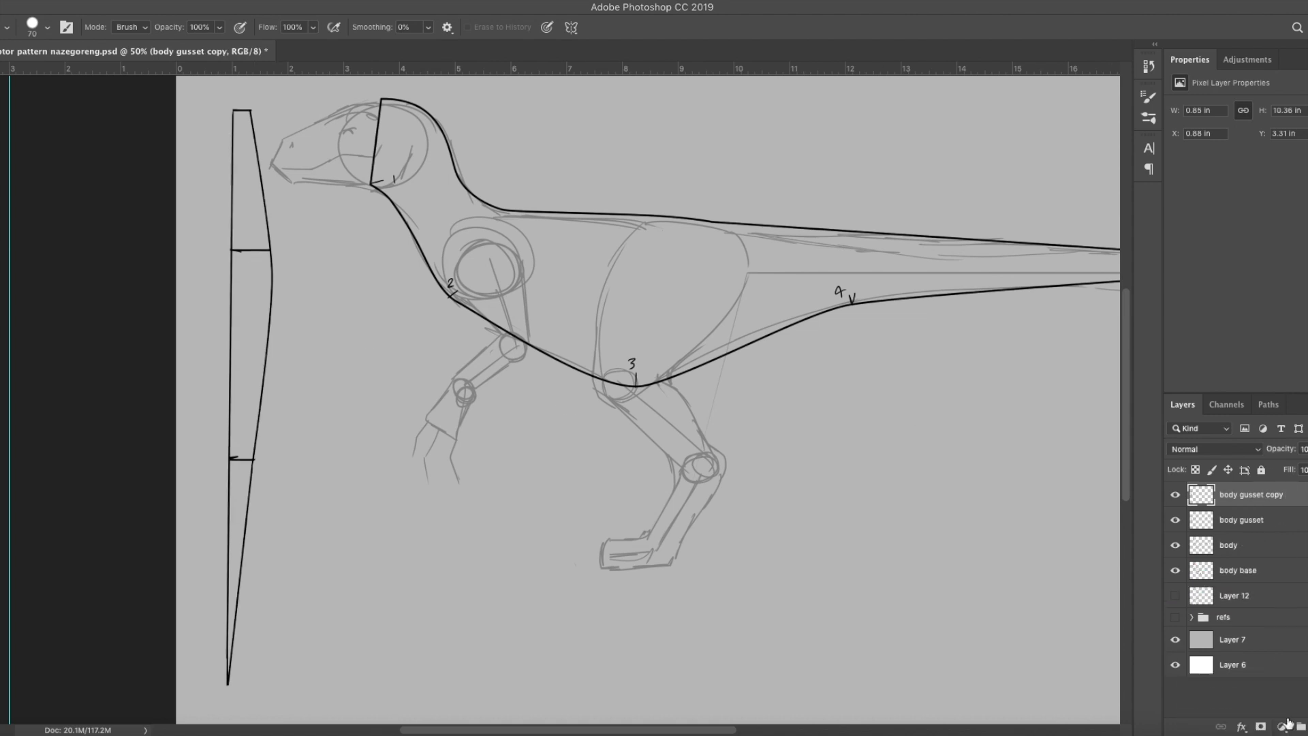
{"action": "left_click", "coordinate": [113, 0]}
{"action": "mouse_move", "coordinate": [204, 333]}
{"action": "left_click", "coordinate": [344, 501]}
{"action": "key", "text": "v"}
{"action": "left_click_drag", "start_coordinate": [258, 236], "coordinate": [219, 236]}
{"action": "key", "text": "shift+Left"}
{"action": "key", "text": "shift+Left"}
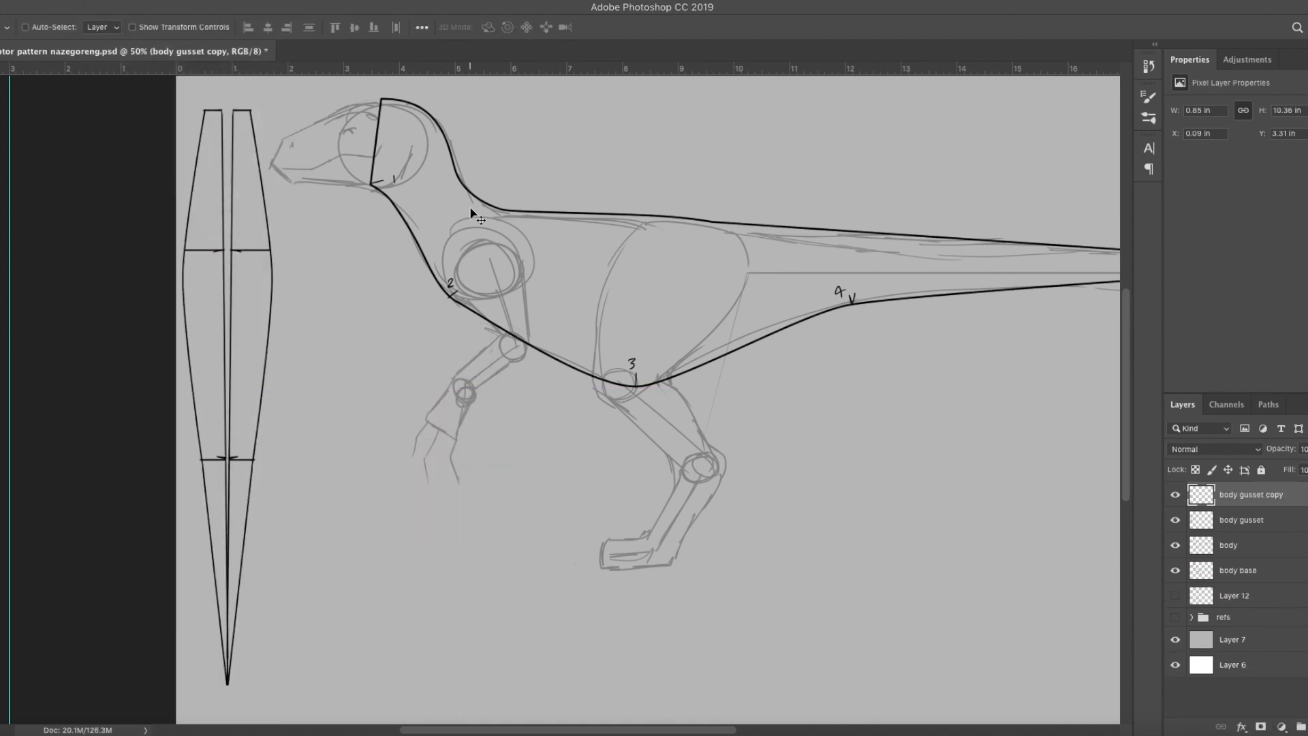
Rotate the mirrored half about the bottom tip until the centre lines meet and merge it with the body gusset layer.
{"action": "key", "text": "super+t"}
{"action": "left_click_drag", "start_coordinate": [206, 397], "coordinate": [228, 684]}
{"action": "left_click_drag", "start_coordinate": [259, 88], "coordinate": [271, 89]}
{"action": "key", "text": "Return"}
{"action": "right_click", "coordinate": [1238, 501]}
{"action": "left_click", "coordinate": [1122, 528]}
Narrow the merged body gusset to 1.3 in wide.
{"action": "key", "text": "super+t"}
{"action": "mouse_move", "coordinate": [282, 395]}
{"action": "left_mouse_down"}
{"action": "mouse_move", "coordinate": [286, 382]}
{"action": "mouse_move", "coordinate": [260, 396]}
{"action": "left_mouse_up"}
{"action": "key", "text": "super+z"}
{"action": "key", "text": "Return"}
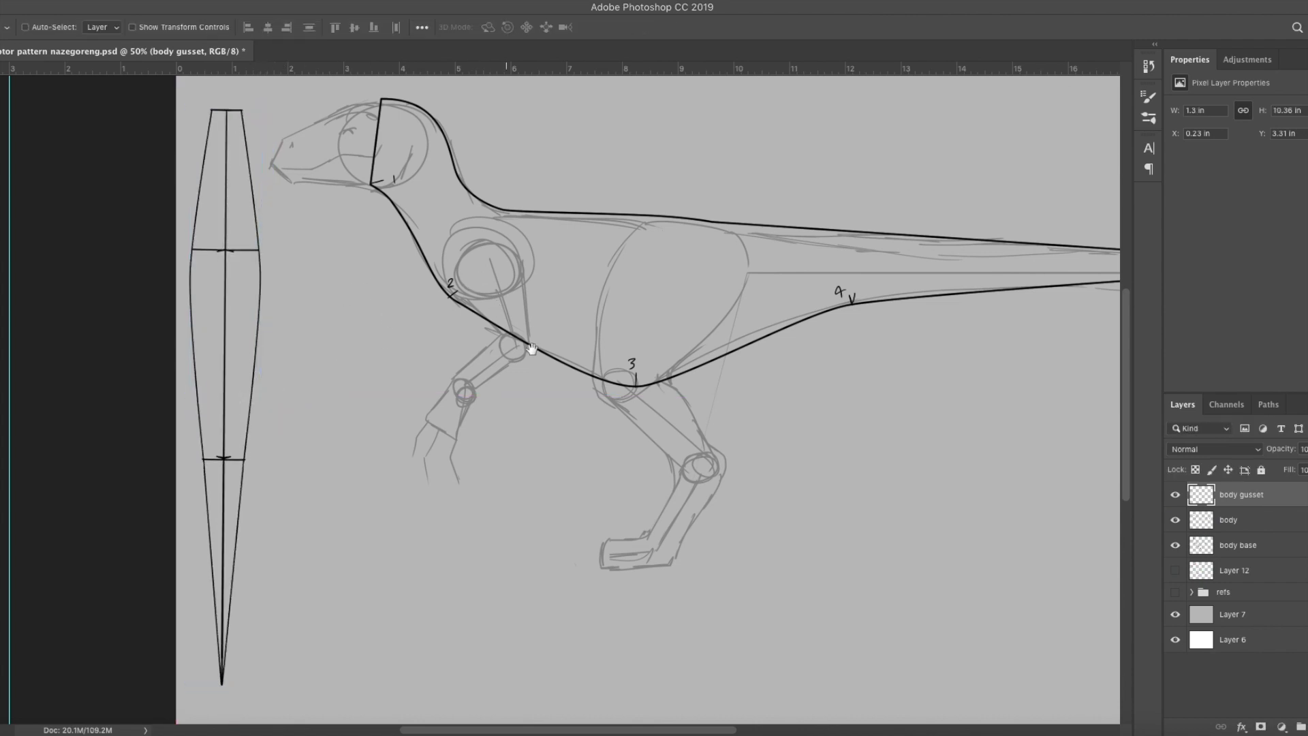
Add a new layer named leg above the body gusset layer.
{"action": "mouse_move", "coordinate": [584, 292]}
{"action": "left_mouse_down"}
{"action": "mouse_move", "coordinate": [576, 272]}
{"action": "mouse_move", "coordinate": [588, 316]}
{"action": "left_mouse_up"}
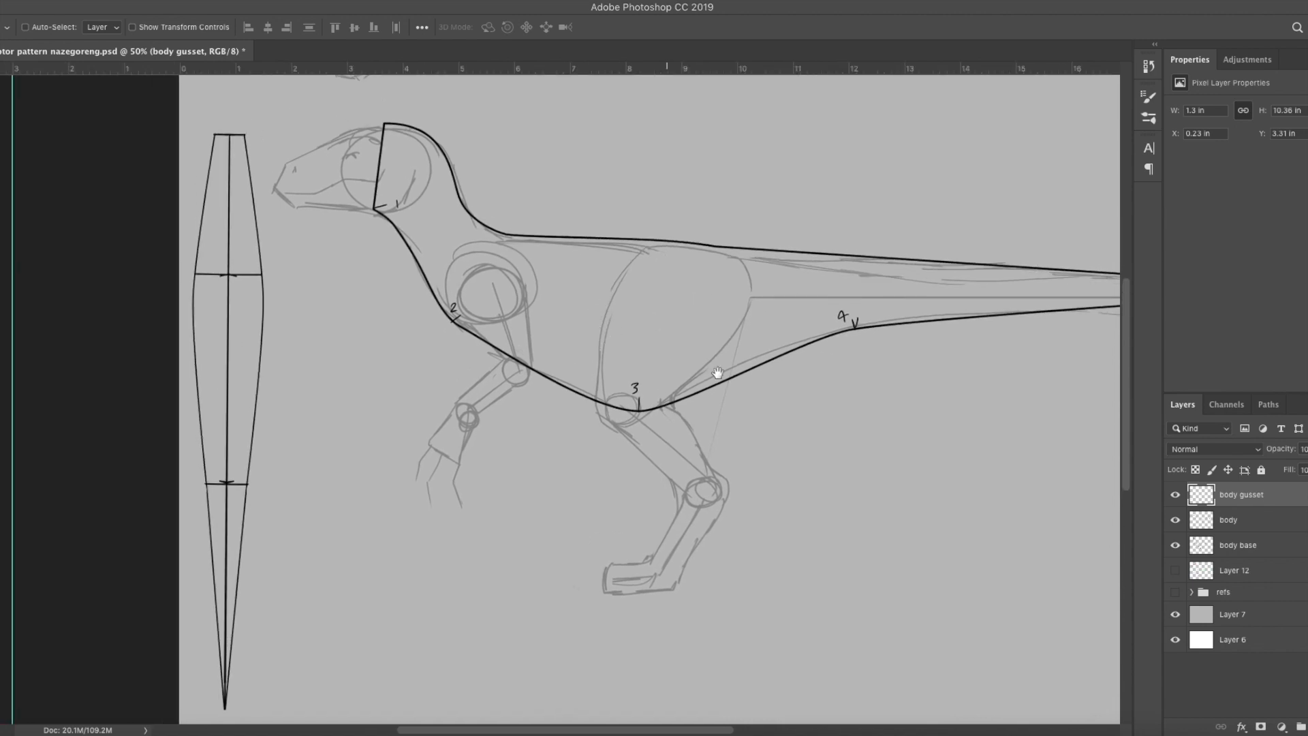
{"action": "key", "text": "alt+shift+super+n"}
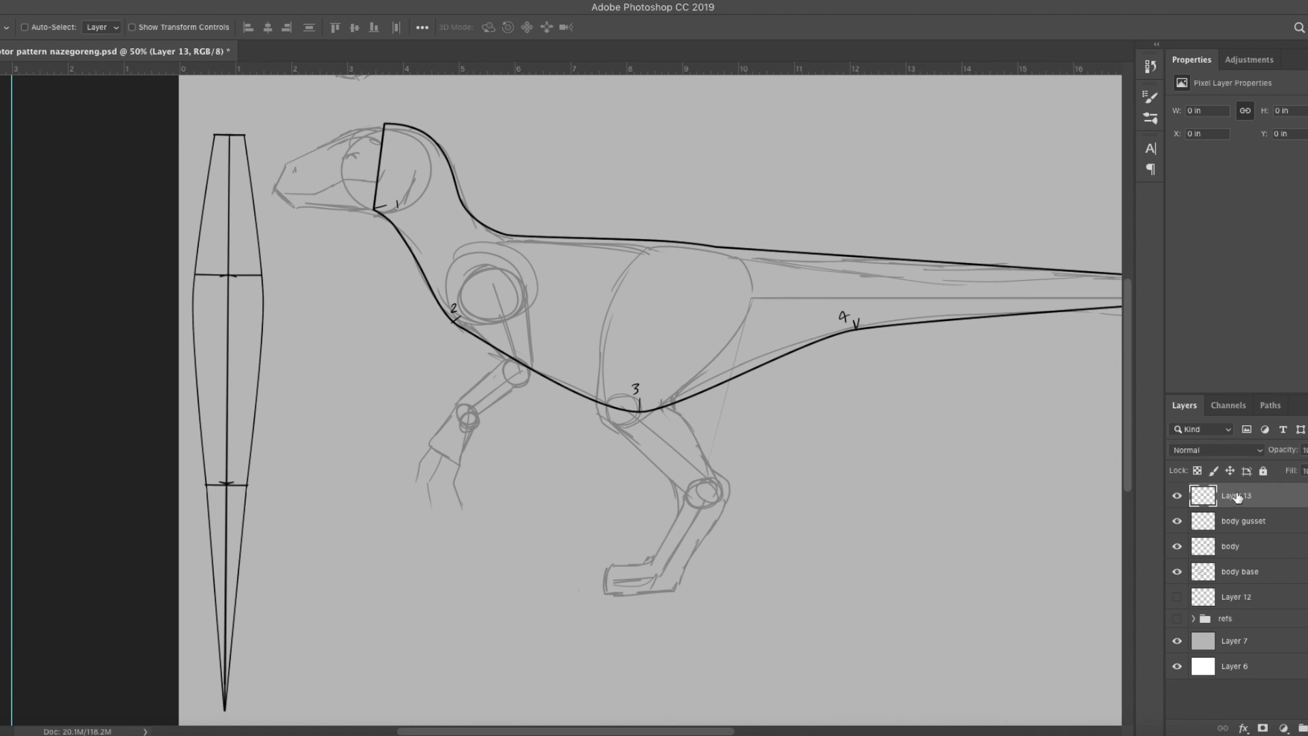
{"action": "key", "text": "Return"}
Lower the opacity of the body layer and make the leg layer active again.
{"action": "left_click_drag", "start_coordinate": [760, 338], "coordinate": [642, 310]}
{"action": "key", "text": "super+plus"}
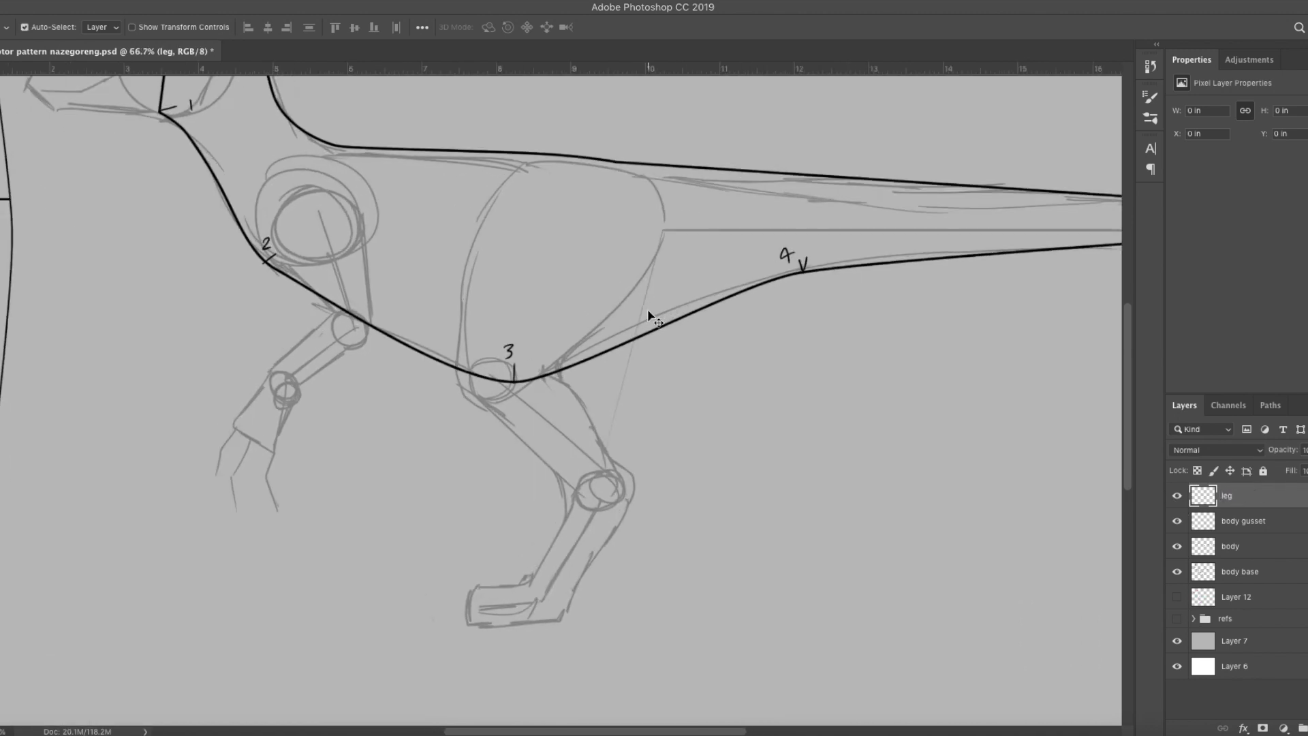
{"action": "key", "text": "super+plus"}
{"action": "key", "text": "p"}
{"action": "left_click_drag", "start_coordinate": [491, 308], "coordinate": [511, 441]}
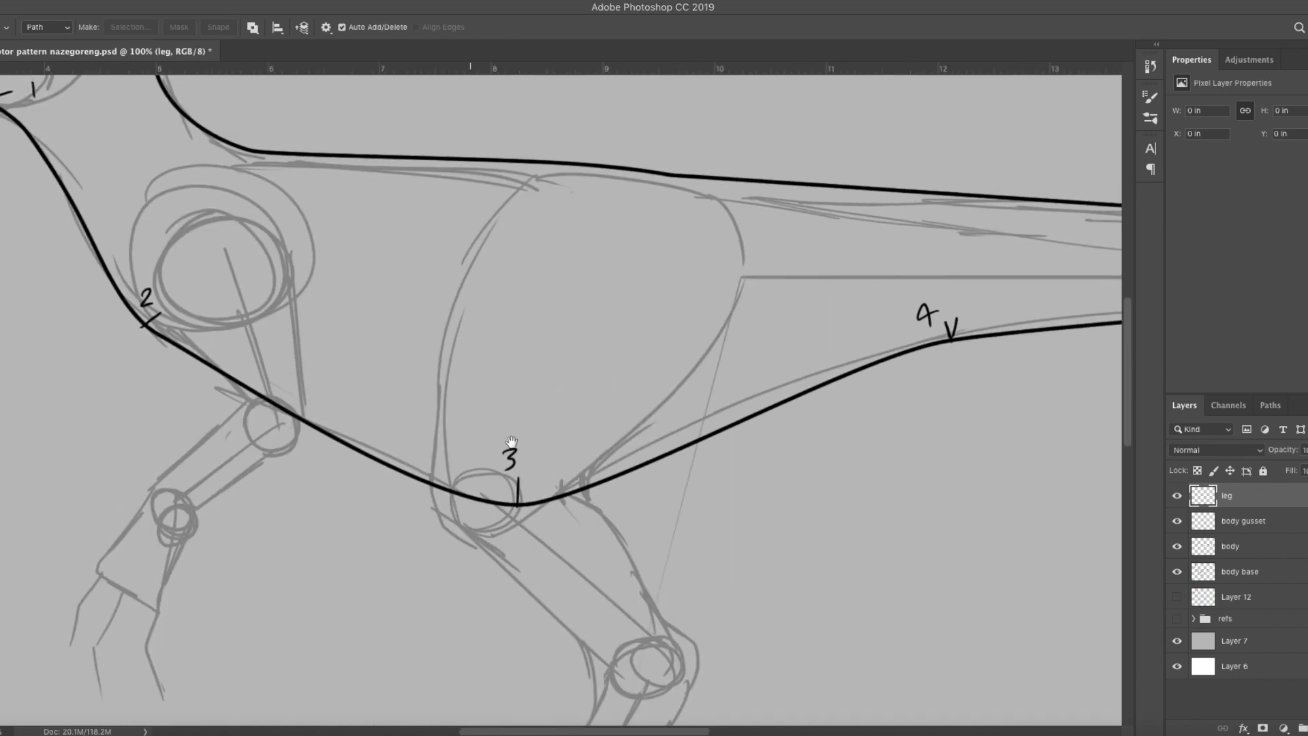
{"action": "left_click", "coordinate": [1252, 526]}
{"action": "left_click", "coordinate": [1306, 450]}
{"action": "left_click", "coordinate": [1284, 546]}
{"action": "left_click", "coordinate": [1306, 450]}
{"action": "left_click_drag", "start_coordinate": [1307, 468], "coordinate": [1290, 468]}
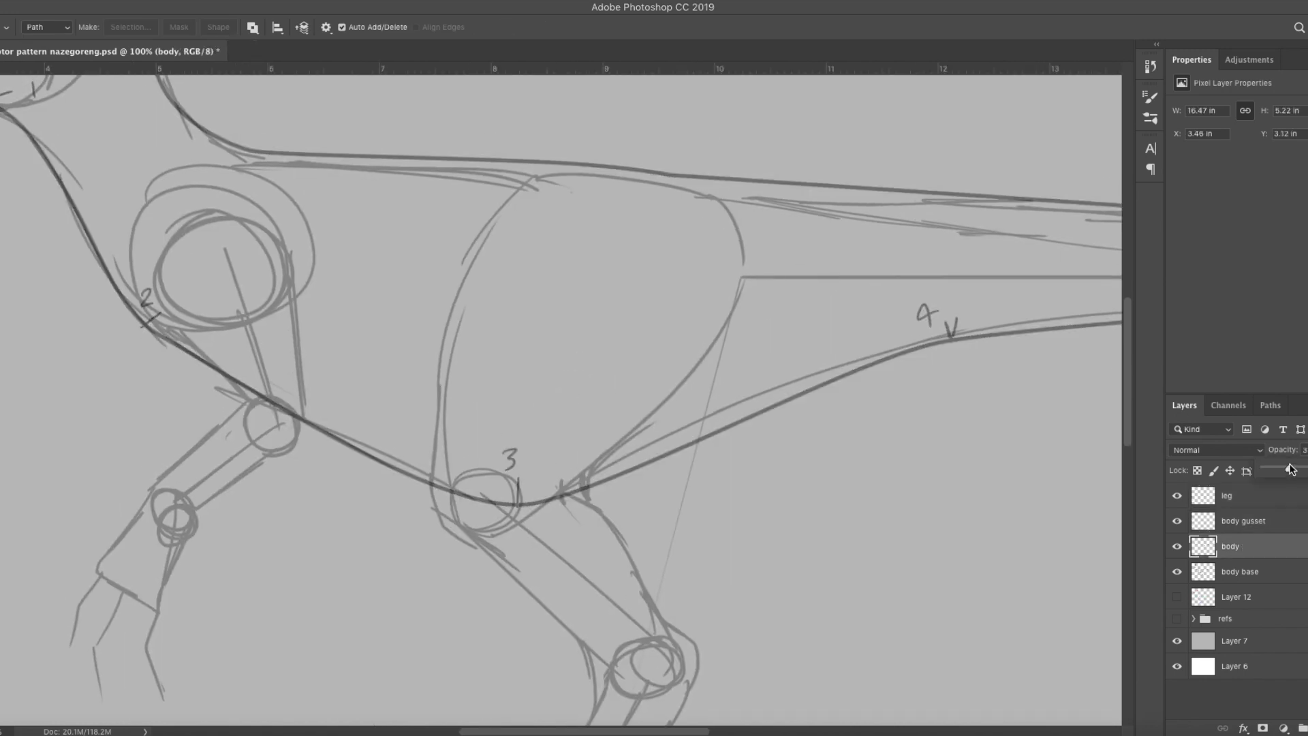
{"action": "left_click", "coordinate": [1247, 503]}
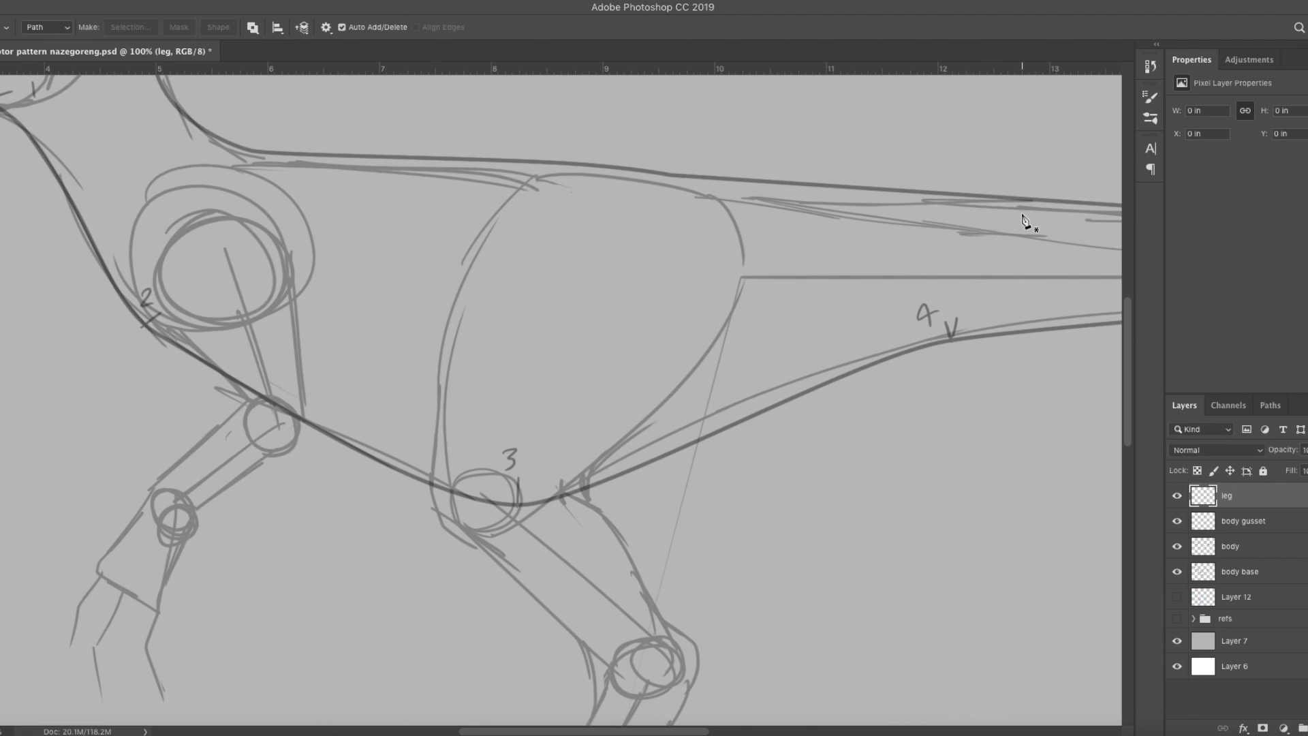
Draw a curved pen path on the leg layer over the top of the hip and down the thigh's front edge.
{"action": "left_click", "coordinate": [536, 178]}
{"action": "left_click_drag", "start_coordinate": [532, 175], "coordinate": [431, 188]}
{"action": "left_click", "coordinate": [429, 480]}
{"action": "scroll", "coordinate": [440, 488], "scroll_direction": "down", "scroll_amount": 2}
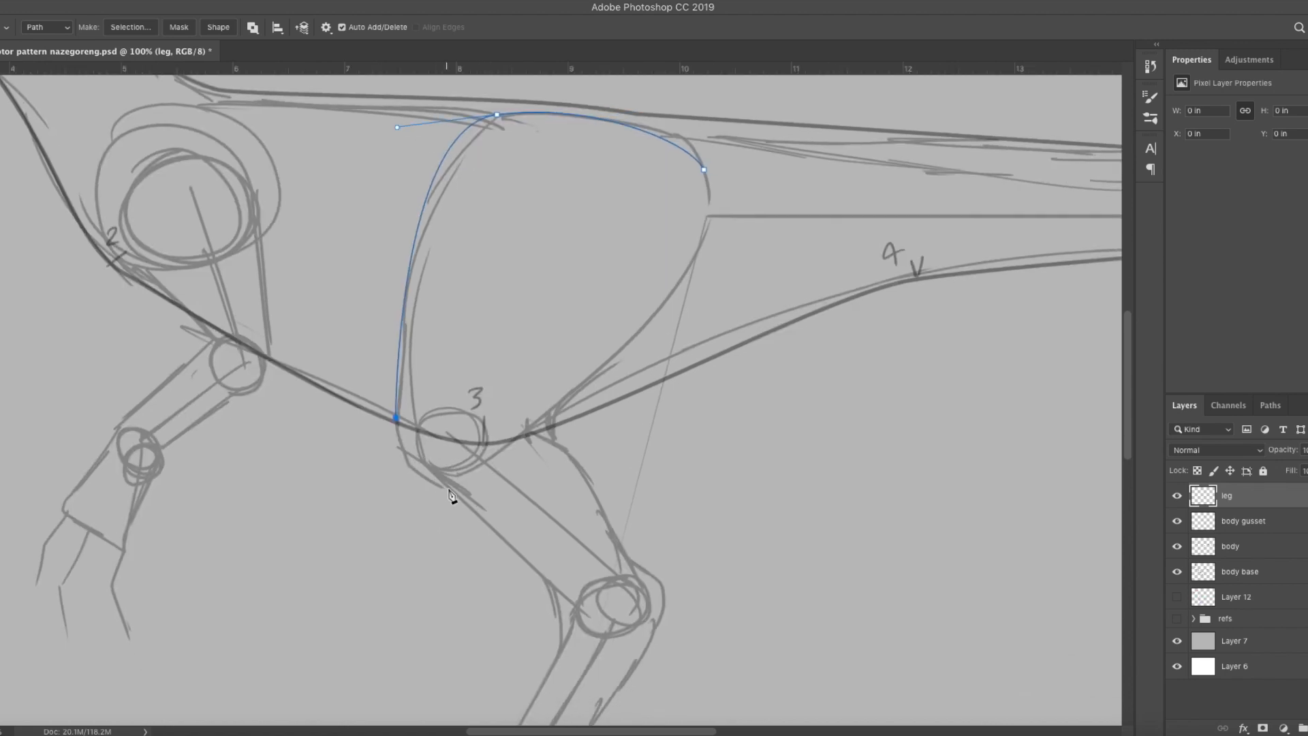
{"action": "left_click", "coordinate": [549, 583]}
{"action": "left_click_drag", "start_coordinate": [434, 464], "coordinate": [423, 468]}
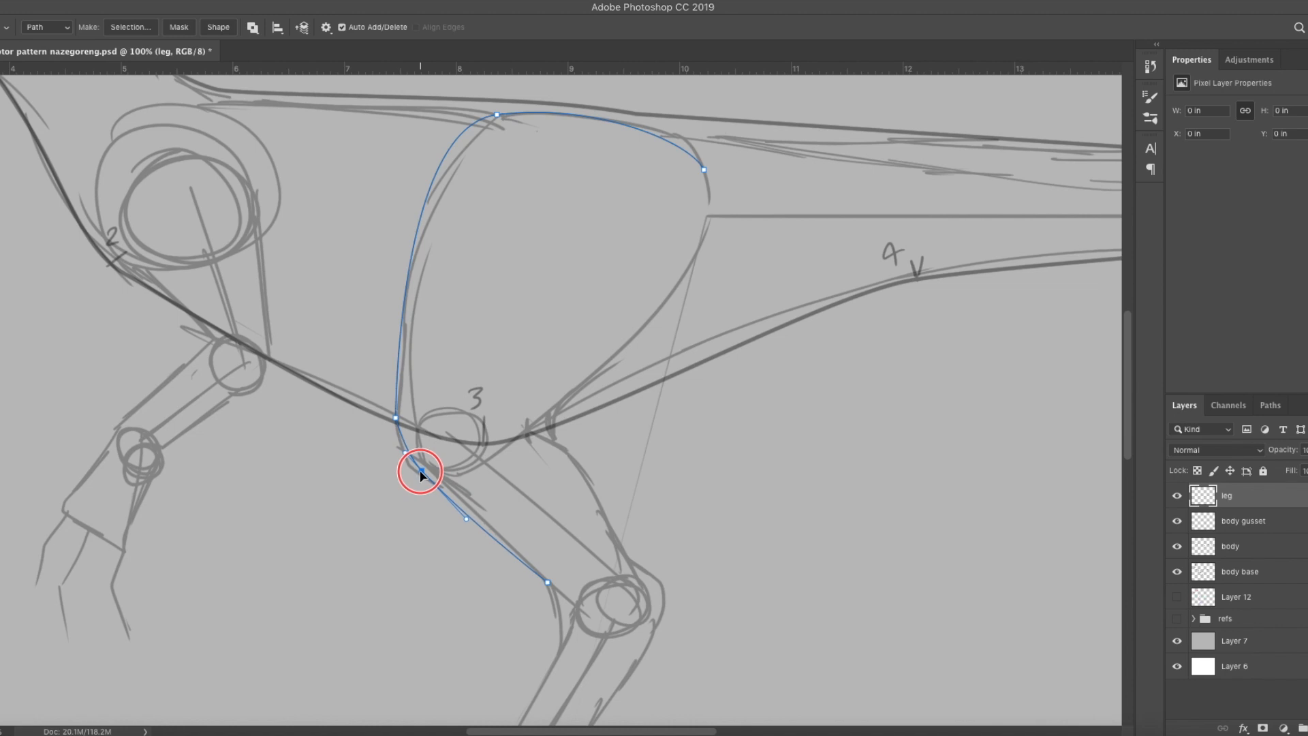
Extend the leg path from the shin's front along the top of the foot, around the toe and along the sole to the heel.
{"action": "scroll", "coordinate": [581, 599], "scroll_direction": "down", "scroll_amount": 5}
{"action": "left_click_drag", "start_coordinate": [605, 442], "coordinate": [598, 465]}
{"action": "left_click", "coordinate": [471, 543]}
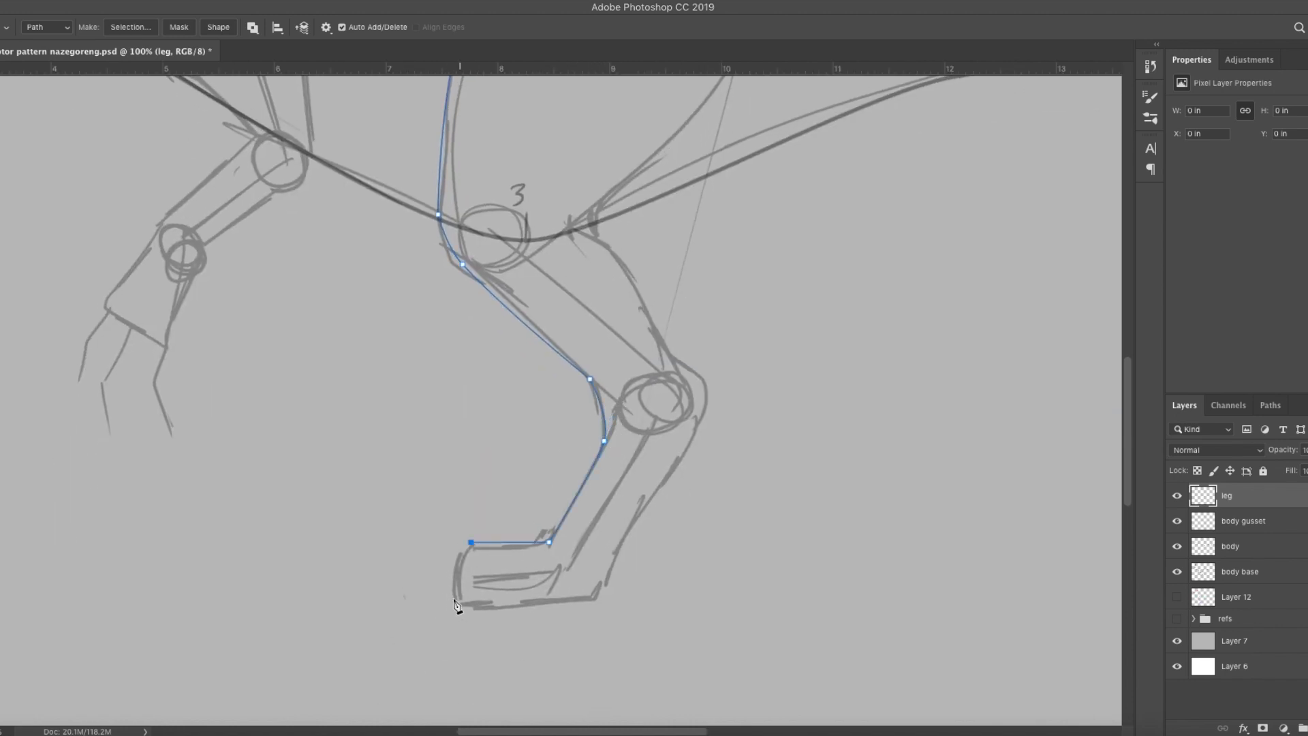
{"action": "left_click", "coordinate": [467, 606]}
{"action": "left_click_drag", "start_coordinate": [473, 574], "coordinate": [462, 575]}
{"action": "left_click", "coordinate": [598, 605]}
Continue the path up the back of the ankle, calf and thigh to close it at the hip, and stroke the leg outline.
{"action": "left_click", "coordinate": [709, 408]}
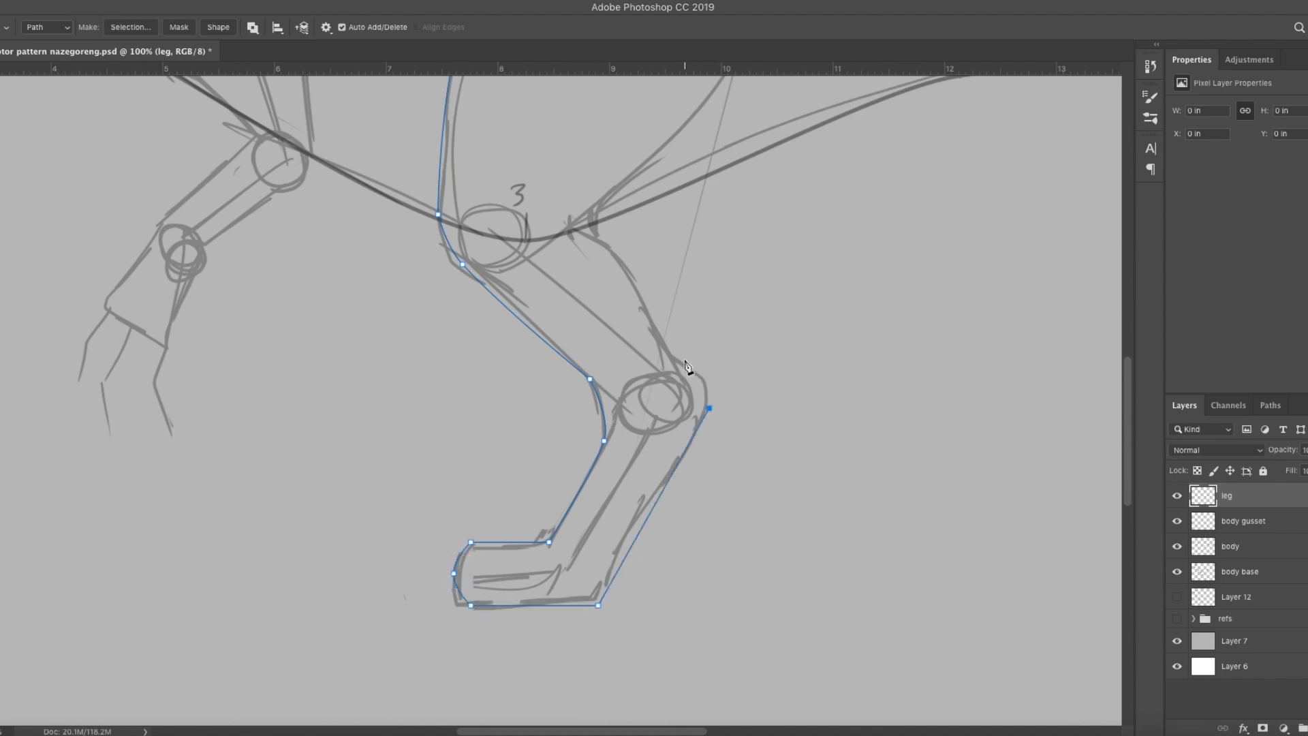
{"action": "left_click", "coordinate": [703, 377]}
{"action": "left_click", "coordinate": [668, 349]}
{"action": "left_click", "coordinate": [615, 253]}
{"action": "left_click_drag", "start_coordinate": [594, 212], "coordinate": [598, 194]}
{"action": "left_click_drag", "start_coordinate": [670, 241], "coordinate": [607, 423]}
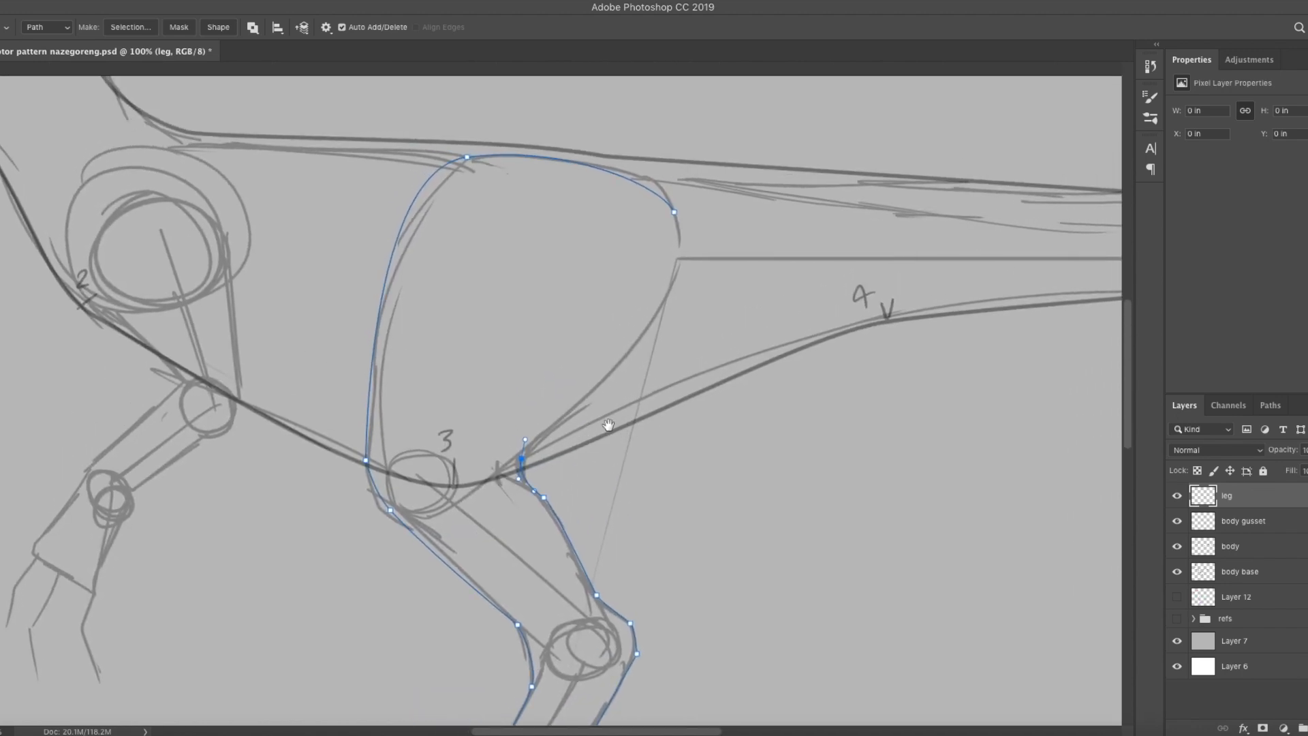
{"action": "left_click_drag", "start_coordinate": [670, 236], "coordinate": [616, 133]}
{"action": "right_click", "coordinate": [469, 324]}
{"action": "left_click", "coordinate": [575, 415]}
{"action": "key", "text": "Return"}
Try to reshape the calf's back edge by stroking a bulging curved path above the ankle.
{"action": "mouse_move", "coordinate": [517, 418]}
{"action": "left_mouse_down"}
{"action": "mouse_move", "coordinate": [602, 292]}
{"action": "mouse_move", "coordinate": [586, 325]}
{"action": "left_mouse_up"}
{"action": "mouse_move", "coordinate": [638, 421]}
{"action": "left_mouse_down"}
{"action": "mouse_move", "coordinate": [672, 527]}
{"action": "mouse_move", "coordinate": [655, 512]}
{"action": "left_mouse_up"}
{"action": "key", "text": "e"}
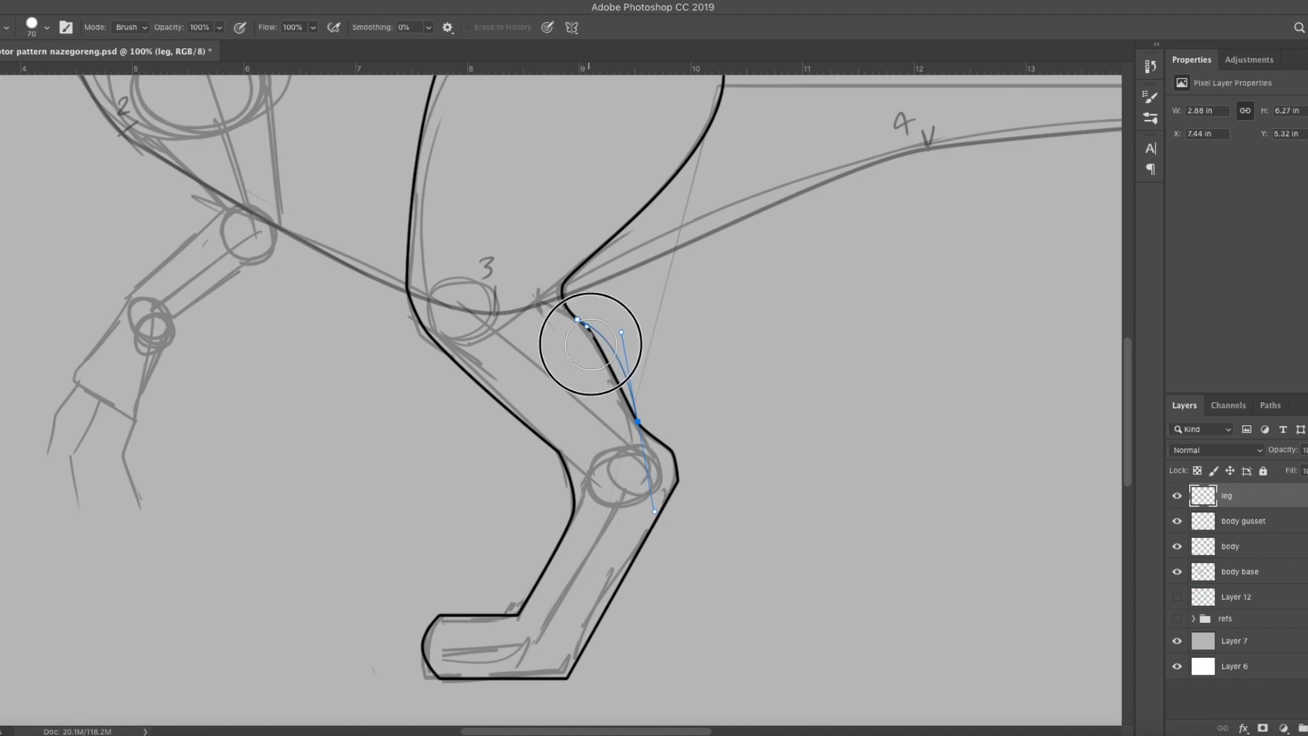
{"action": "key", "text": "i"}
{"action": "right_click", "coordinate": [526, 384]}
{"action": "left_click", "coordinate": [576, 477]}
{"action": "key", "text": "Return"}
{"action": "key", "text": "p"}
{"action": "key", "text": "super+z"}
Redraw the calf's back edge freehand as a fuller curve with the brush and erase the excess line inside it.
{"action": "key", "text": "b"}
{"action": "left_click_drag", "start_coordinate": [573, 316], "coordinate": [584, 330]}
{"action": "left_click_drag", "start_coordinate": [608, 377], "coordinate": [639, 426]}
{"action": "left_click_drag", "start_coordinate": [599, 355], "coordinate": [619, 379]}
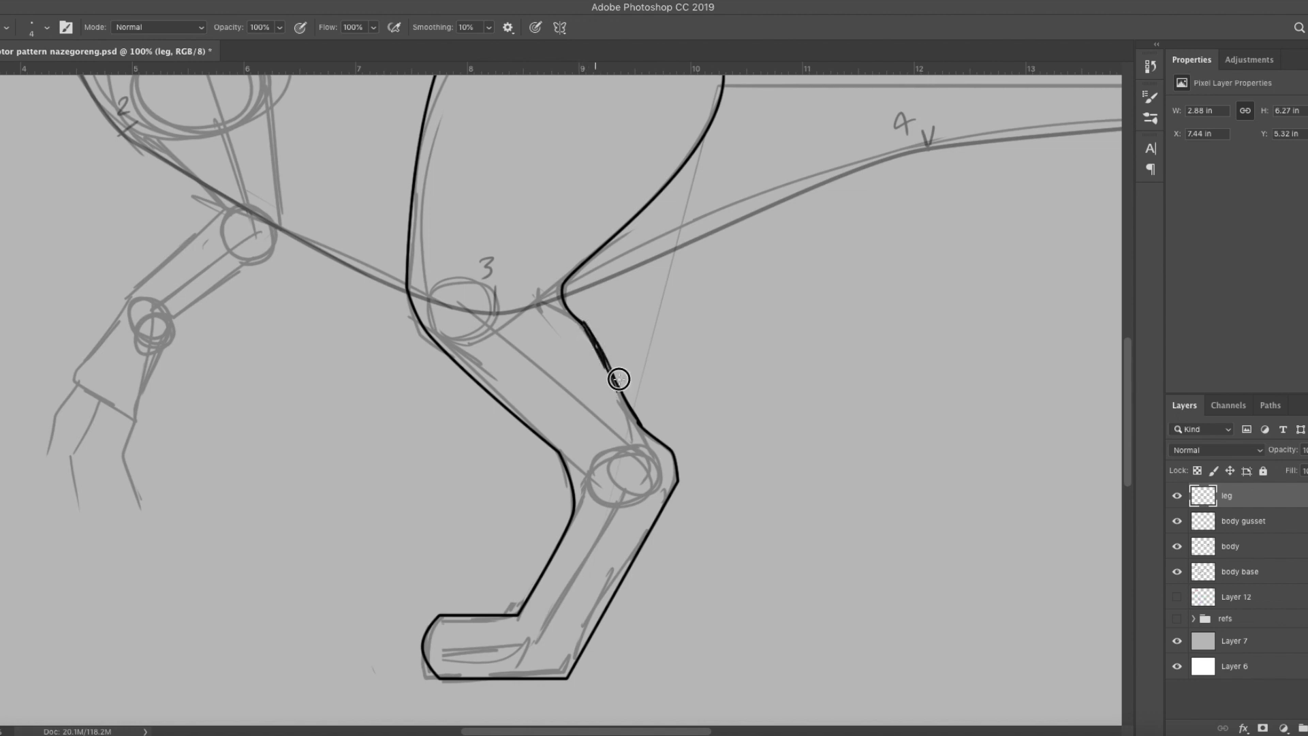
{"action": "key", "text": "e"}
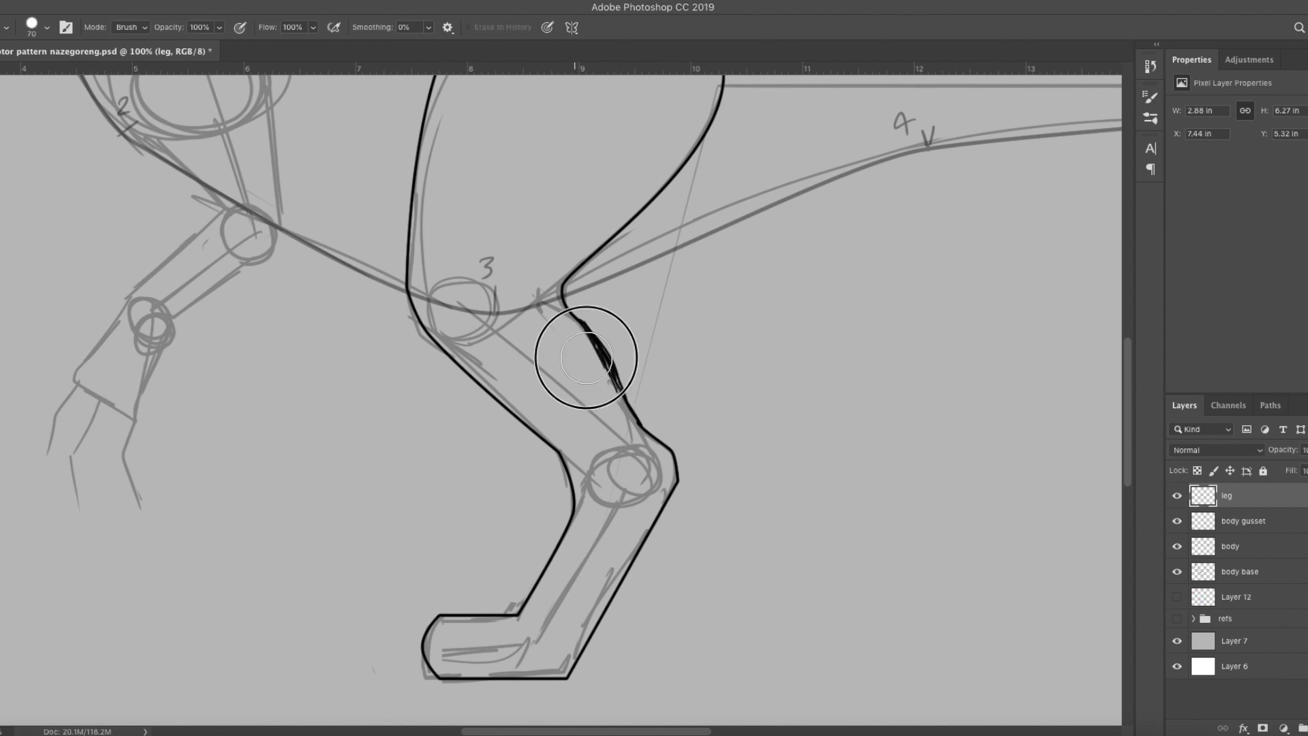
{"action": "mouse_move", "coordinate": [593, 359]}
{"action": "left_mouse_down"}
{"action": "mouse_move", "coordinate": [567, 341]}
{"action": "mouse_move", "coordinate": [601, 312]}
{"action": "left_mouse_up"}
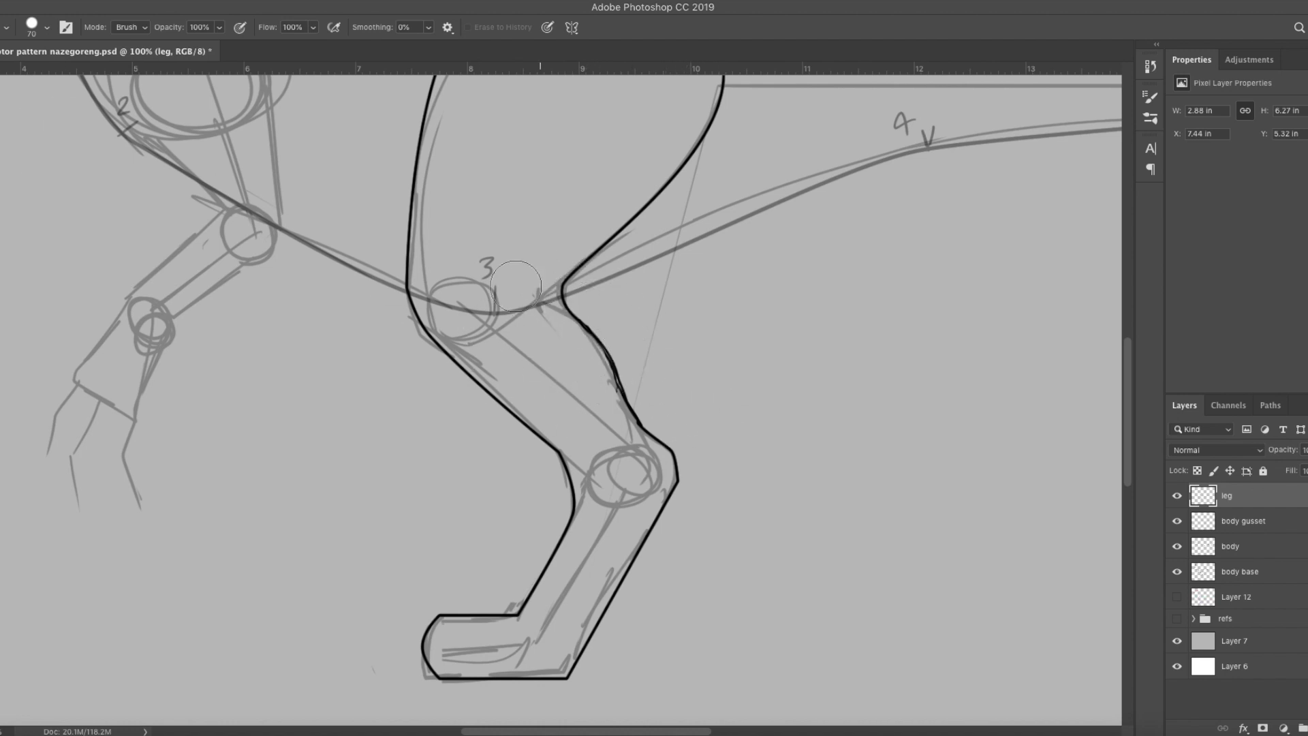
Stroke two straight lines across the leg, one at the bottom of the thigh and one at the ankle joint.
{"action": "key", "text": "b"}
{"action": "left_click", "coordinate": [419, 315]}
{"action": "right_click", "coordinate": [451, 246]}
{"action": "left_click", "coordinate": [498, 351]}
{"action": "key", "text": "Return"}
{"action": "left_click", "coordinate": [572, 488]}
{"action": "left_click", "coordinate": [677, 469]}
{"action": "right_click", "coordinate": [715, 423]}
{"action": "left_click", "coordinate": [753, 492]}
{"action": "key", "text": "Return"}
{"action": "key", "text": "m"}
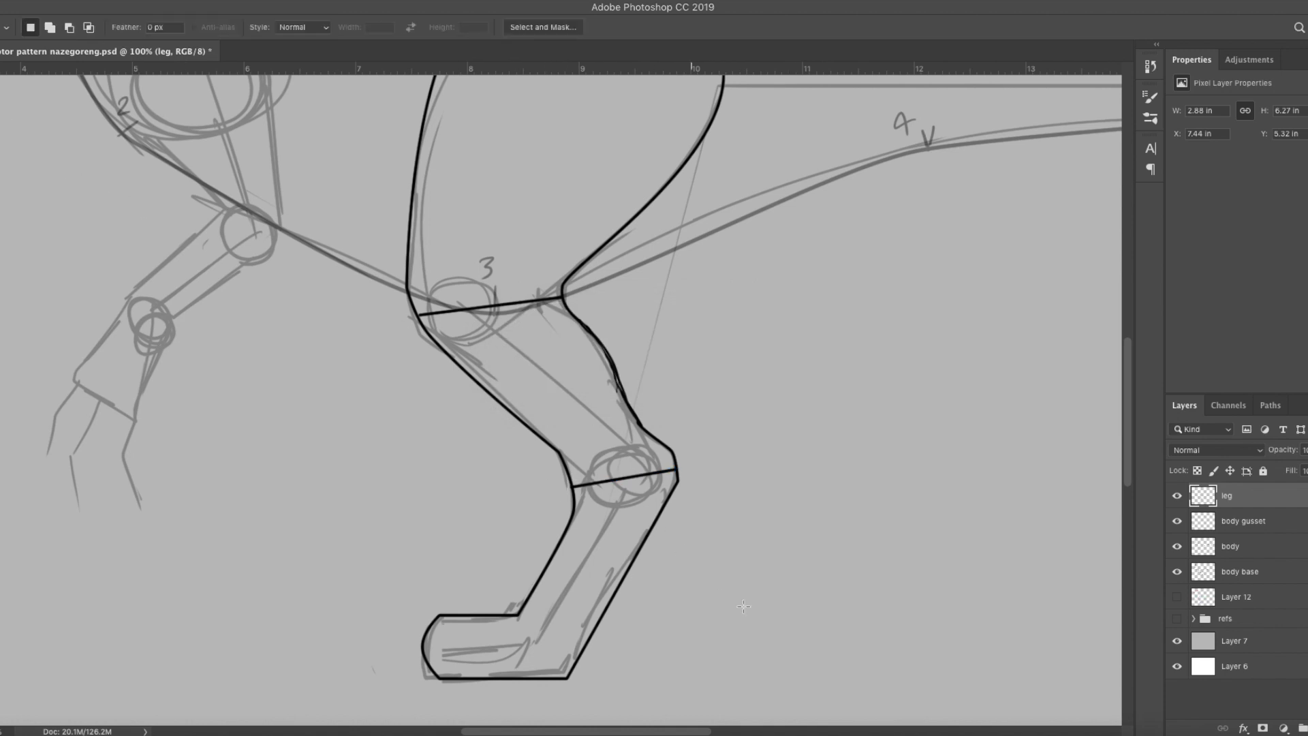
{"action": "key", "text": "l"}
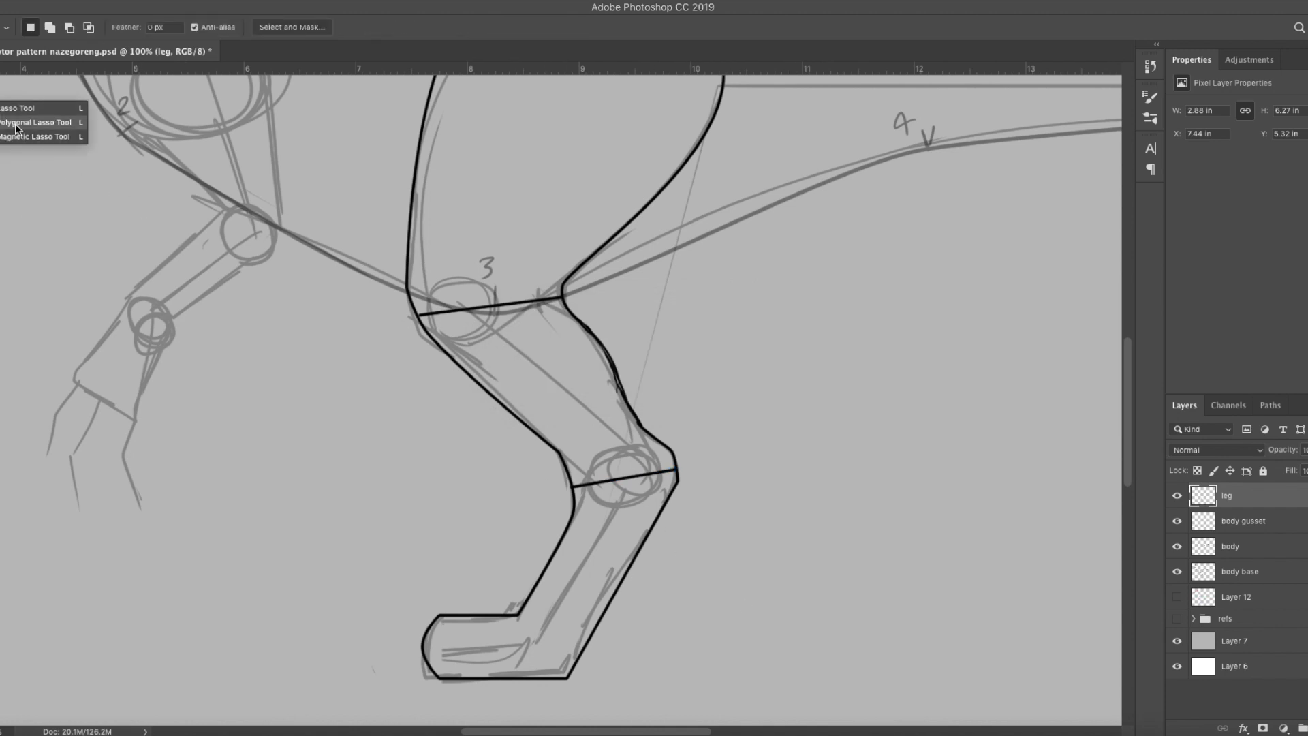
{"action": "left_click", "coordinate": [560, 486]}
{"action": "left_click", "coordinate": [690, 467]}
{"action": "left_click", "coordinate": [655, 698]}
{"action": "left_click", "coordinate": [455, 715]}
{"action": "left_click", "coordinate": [340, 680]}
{"action": "left_click", "coordinate": [416, 557]}
{"action": "left_click", "coordinate": [545, 520]}
{"action": "left_click", "coordinate": [560, 486]}
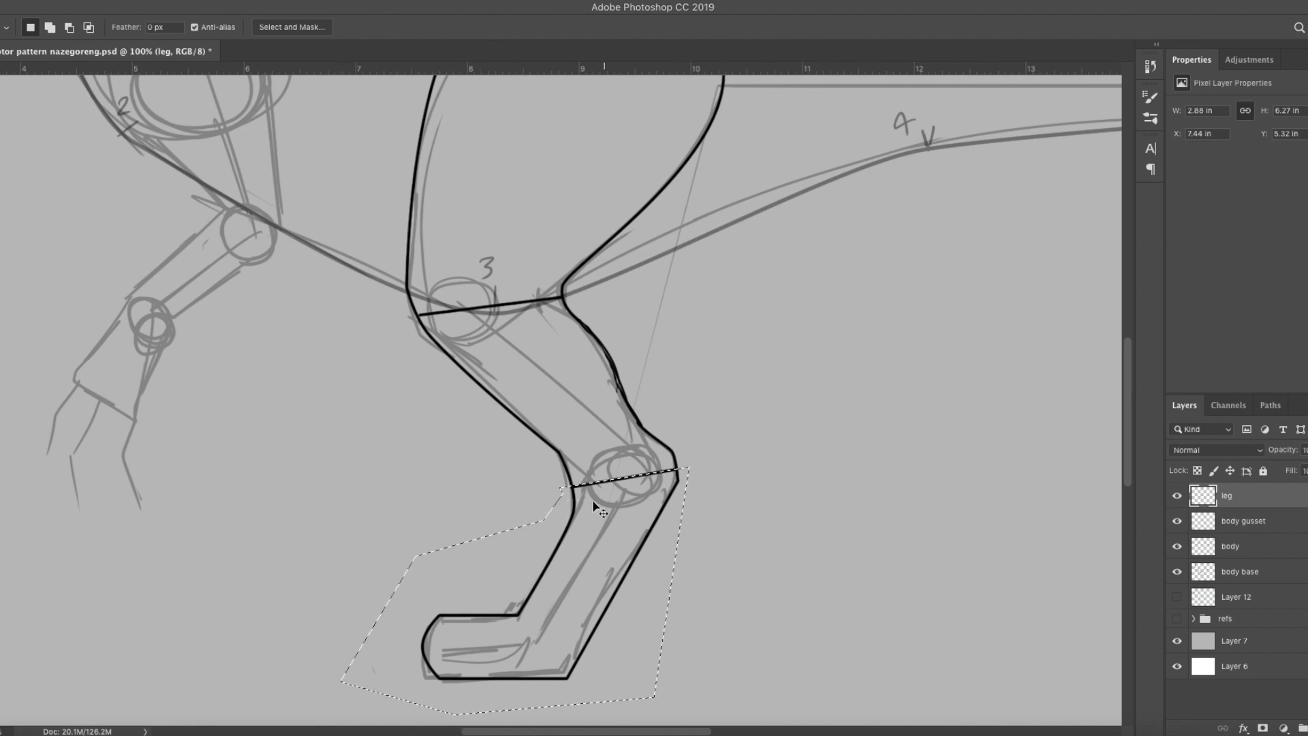
{"action": "key", "text": "ctrl+d"}
Copy the leg outline below the thigh line onto a new layer and place the copy in the empty space behind the leg.
{"action": "mouse_move", "coordinate": [404, 316]}
{"action": "left_mouse_down"}
{"action": "mouse_move", "coordinate": [468, 278]}
{"action": "mouse_move", "coordinate": [593, 300]}
{"action": "mouse_move", "coordinate": [257, 620]}
{"action": "mouse_move", "coordinate": [272, 519]}
{"action": "left_mouse_up"}
{"action": "key", "text": "ctrl+j"}
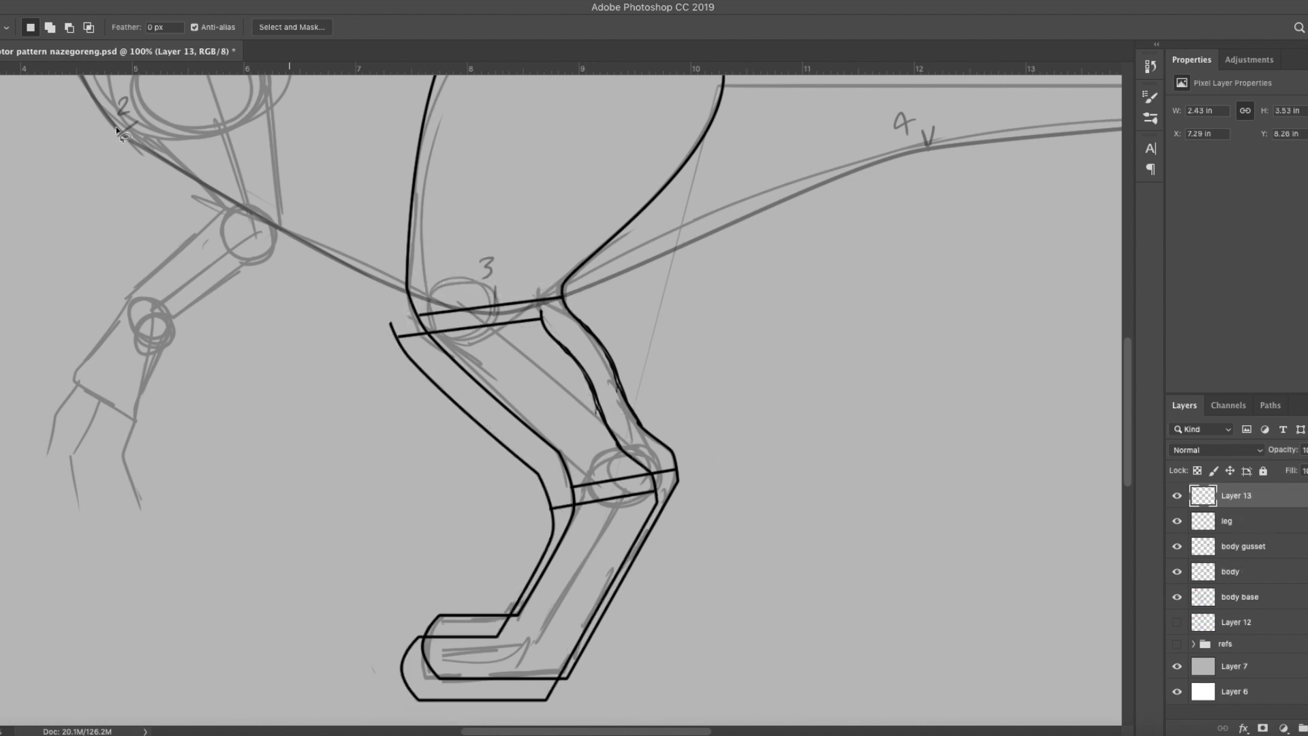
{"action": "key", "text": "v"}
{"action": "left_click_drag", "start_coordinate": [568, 439], "coordinate": [902, 440]}
Rename the copied layer as outer toe.
{"action": "double_click", "coordinate": [1251, 495]}
{"action": "type", "text": "outer tow"}
{"action": "key", "text": "Return"}
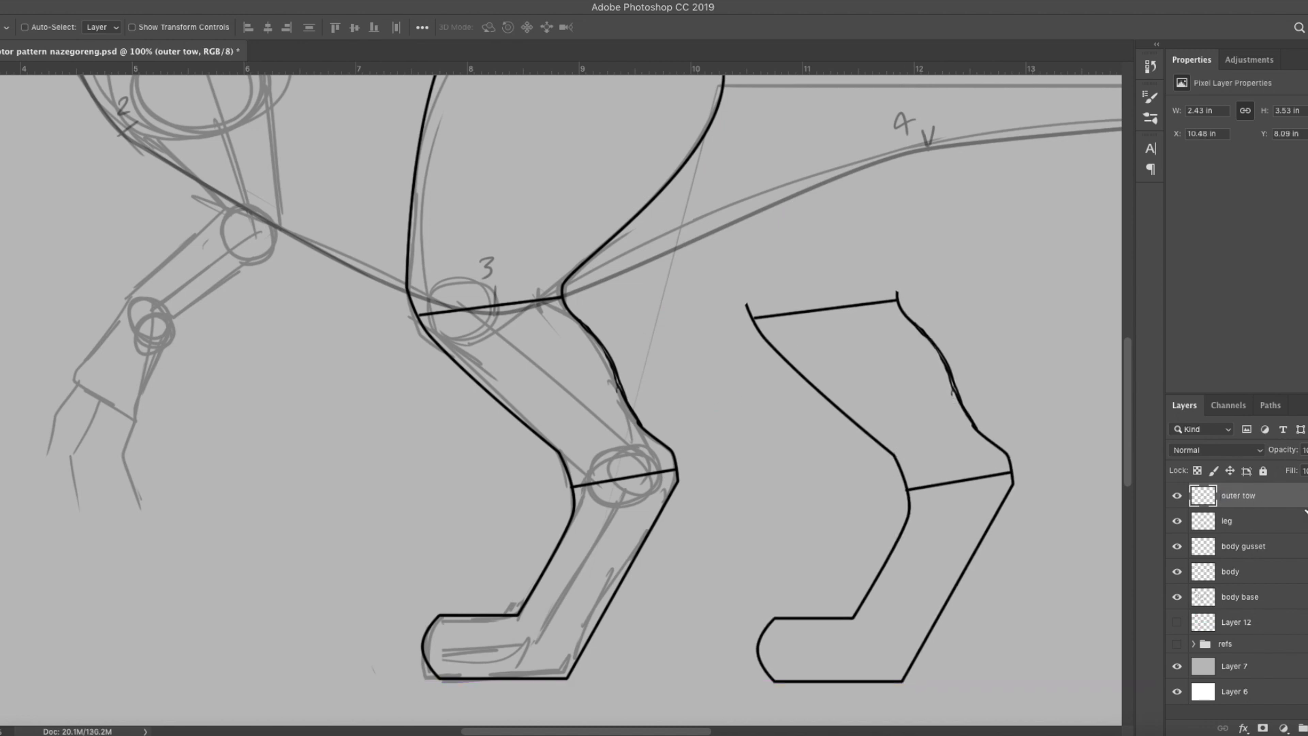
{"action": "key", "text": "End"}
{"action": "key", "text": "BackSpace"}
{"action": "type", "text": "e"}
{"action": "key", "text": "Return"}
On the leg layer, select the foot below the ankle line and rotate it backward about the ankle's rear edge.
{"action": "left_click", "coordinate": [1247, 520]}
{"action": "key", "text": "l"}
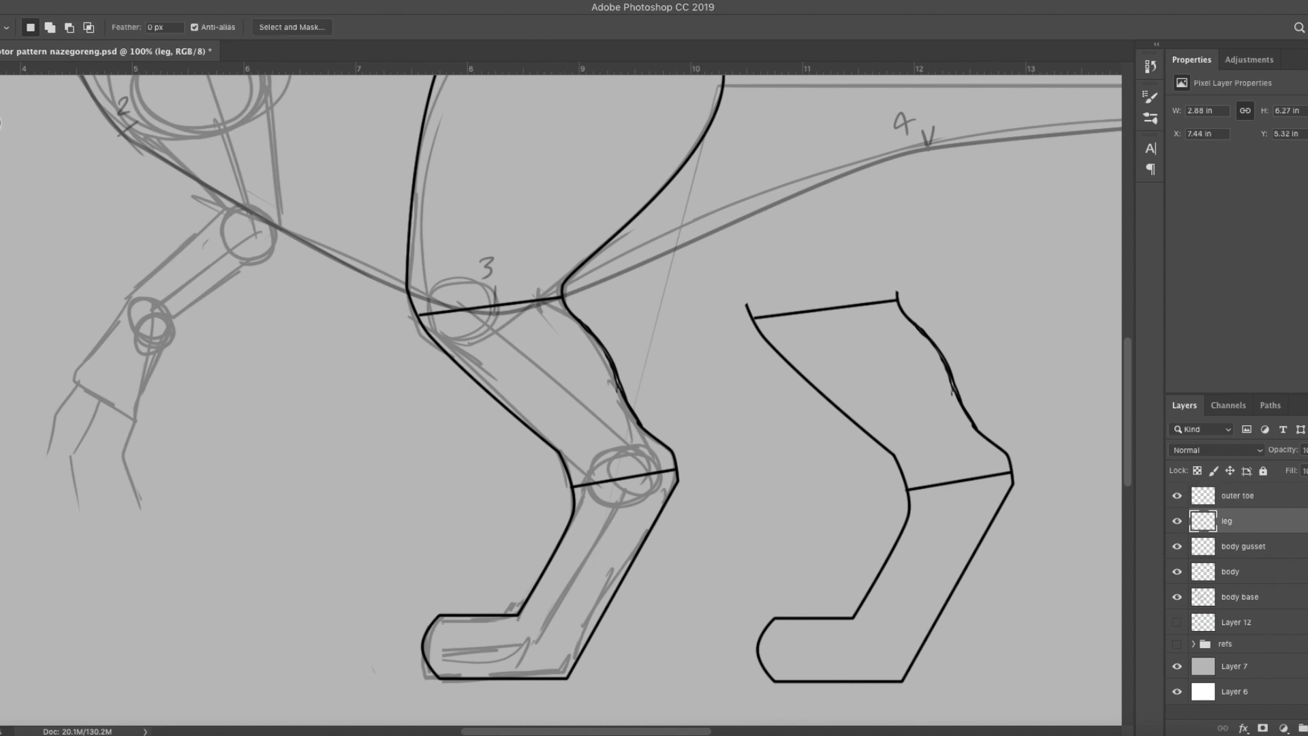
{"action": "left_click", "coordinate": [556, 492]}
{"action": "left_click", "coordinate": [605, 701]}
{"action": "left_click", "coordinate": [378, 709]}
{"action": "left_click", "coordinate": [341, 615]}
{"action": "left_click", "coordinate": [470, 565]}
{"action": "left_click", "coordinate": [541, 525]}
{"action": "double_click", "coordinate": [550, 508]}
{"action": "key", "text": "ctrl+t"}
{"action": "left_click_drag", "start_coordinate": [516, 584], "coordinate": [676, 468]}
{"action": "left_click_drag", "start_coordinate": [735, 515], "coordinate": [728, 431]}
{"action": "mouse_move", "coordinate": [692, 642]}
{"action": "left_mouse_down"}
{"action": "mouse_move", "coordinate": [756, 625]}
{"action": "mouse_move", "coordinate": [748, 639]}
{"action": "left_mouse_up"}
{"action": "key", "text": "Return"}
{"action": "key", "text": "ctrl+d"}
Bridge the gap in the front of the ankle with the brush and erase the guide lines across the joint.
{"action": "key", "text": "b"}
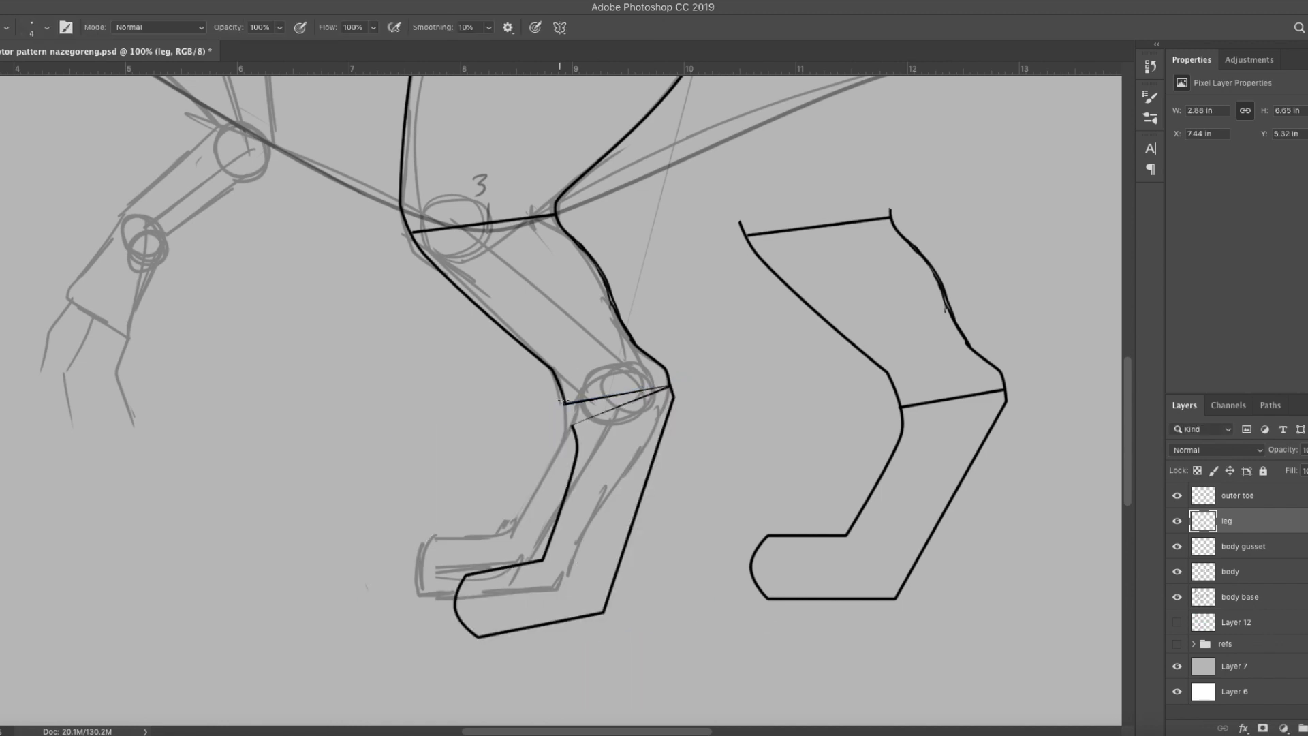
{"action": "left_click_drag", "start_coordinate": [565, 401], "coordinate": [576, 433]}
{"action": "key", "text": "e"}
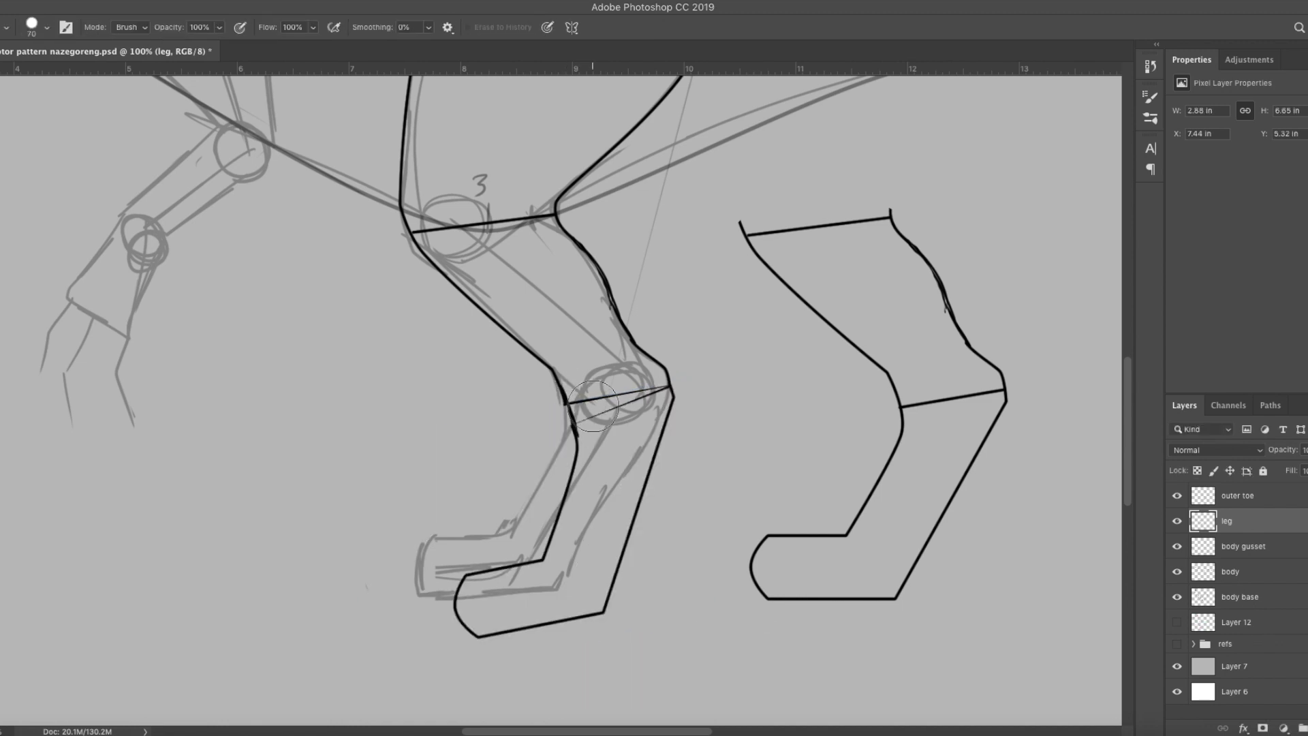
{"action": "left_click", "coordinate": [240, 27]}
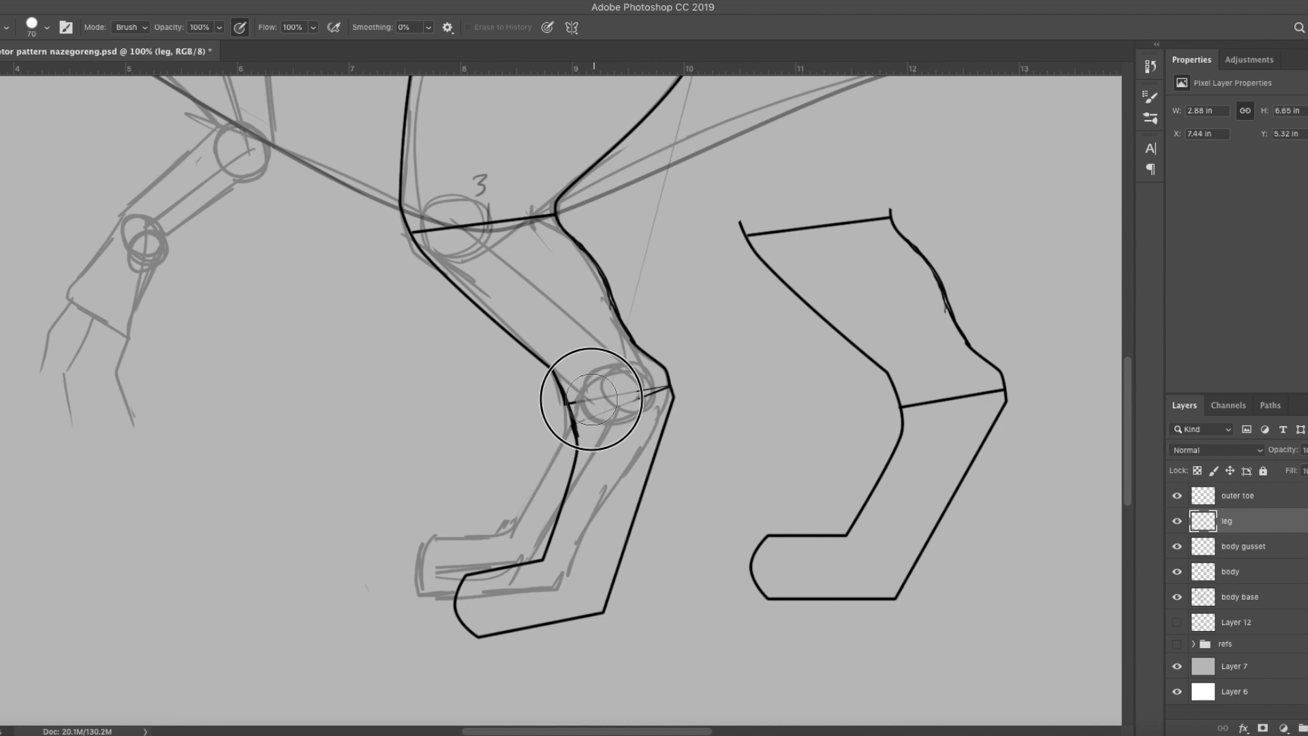
Select the leg below the thigh line and rotate it slightly about the front end of that line.
{"action": "key", "text": "l"}
{"action": "left_click", "coordinate": [394, 236]}
{"action": "left_click", "coordinate": [588, 210]}
{"action": "left_click", "coordinate": [704, 332]}
{"action": "left_click", "coordinate": [697, 546]}
{"action": "left_click", "coordinate": [635, 656]}
{"action": "left_click", "coordinate": [415, 688]}
{"action": "left_click", "coordinate": [321, 512]}
{"action": "double_click", "coordinate": [383, 390]}
{"action": "key", "text": "ctrl+t"}
{"action": "left_click_drag", "start_coordinate": [513, 449], "coordinate": [421, 229]}
{"action": "left_click_drag", "start_coordinate": [721, 205], "coordinate": [734, 226]}
{"action": "key", "text": "Return"}
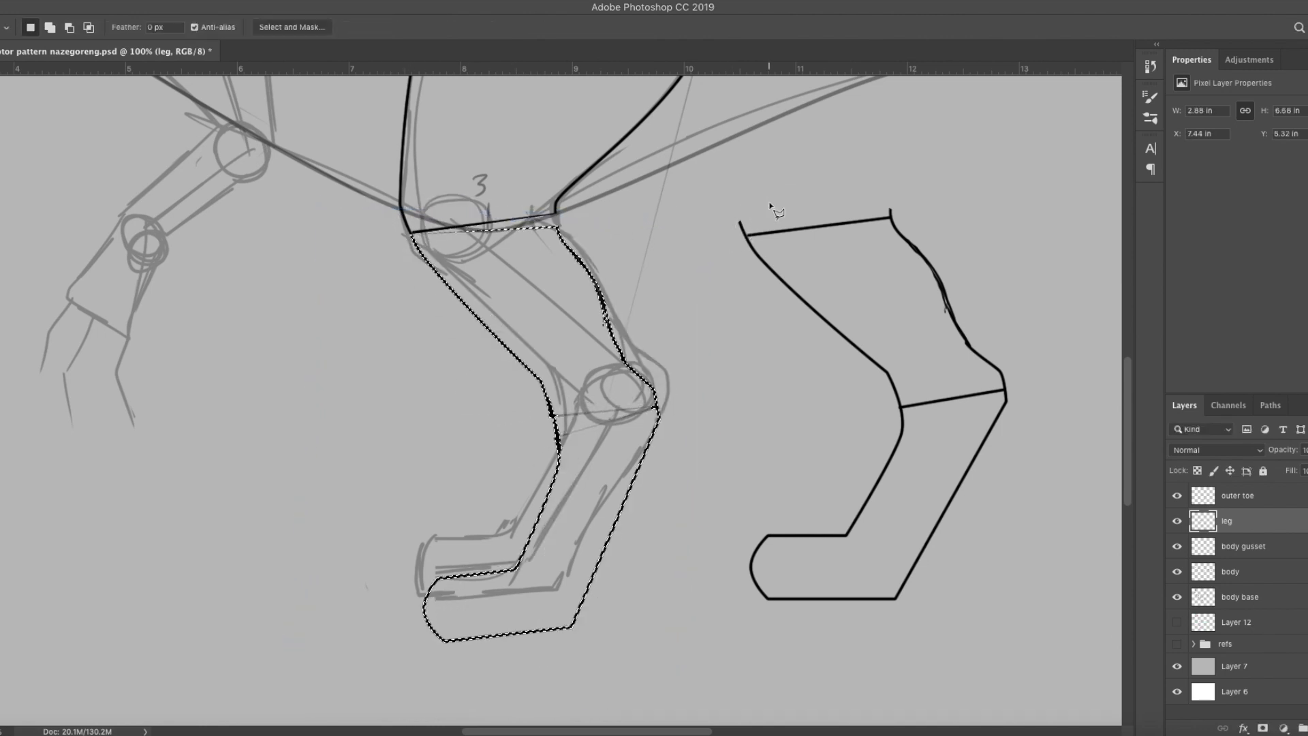
{"action": "key", "text": "ctrl+d"}
Reconnect the back edge below the thigh with the brush and erase the guide line across the leg there.
{"action": "key", "text": "b"}
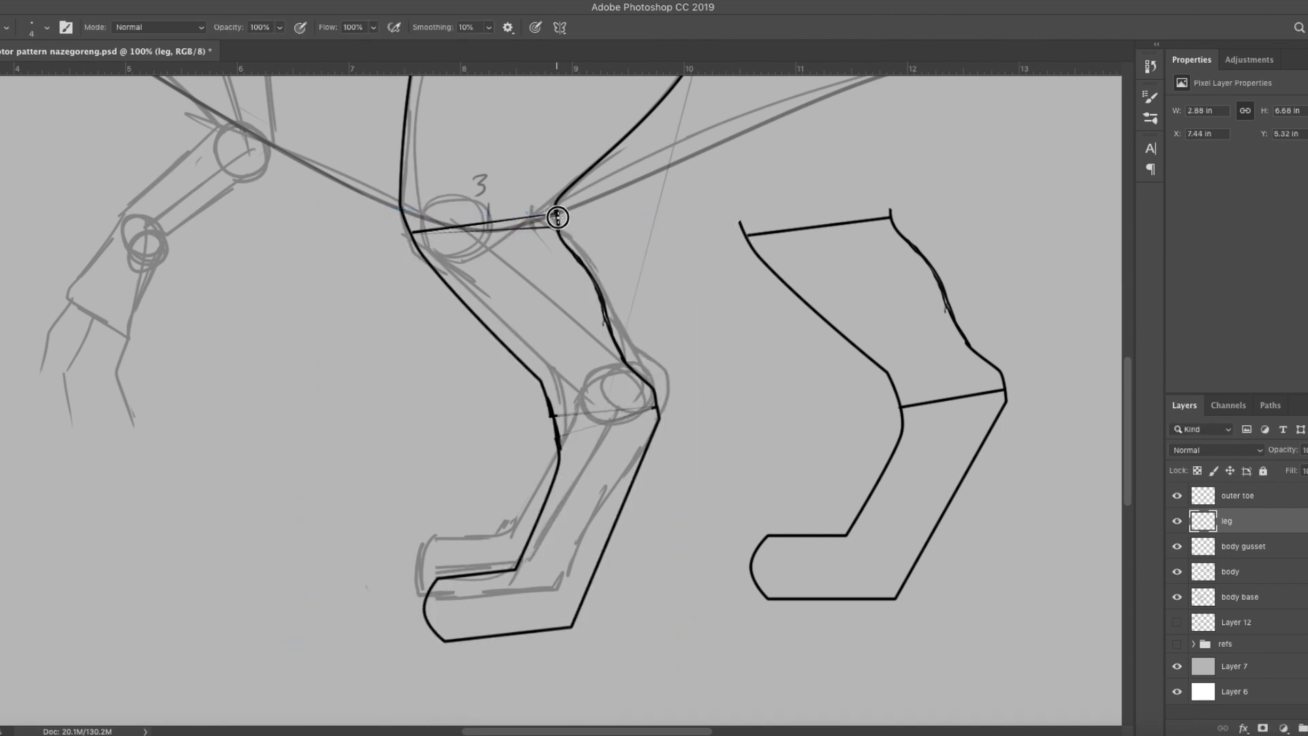
{"action": "key", "text": "e"}
{"action": "mouse_move", "coordinate": [470, 223]}
{"action": "left_mouse_down"}
{"action": "mouse_move", "coordinate": [437, 223]}
{"action": "mouse_move", "coordinate": [525, 217]}
{"action": "left_mouse_up"}
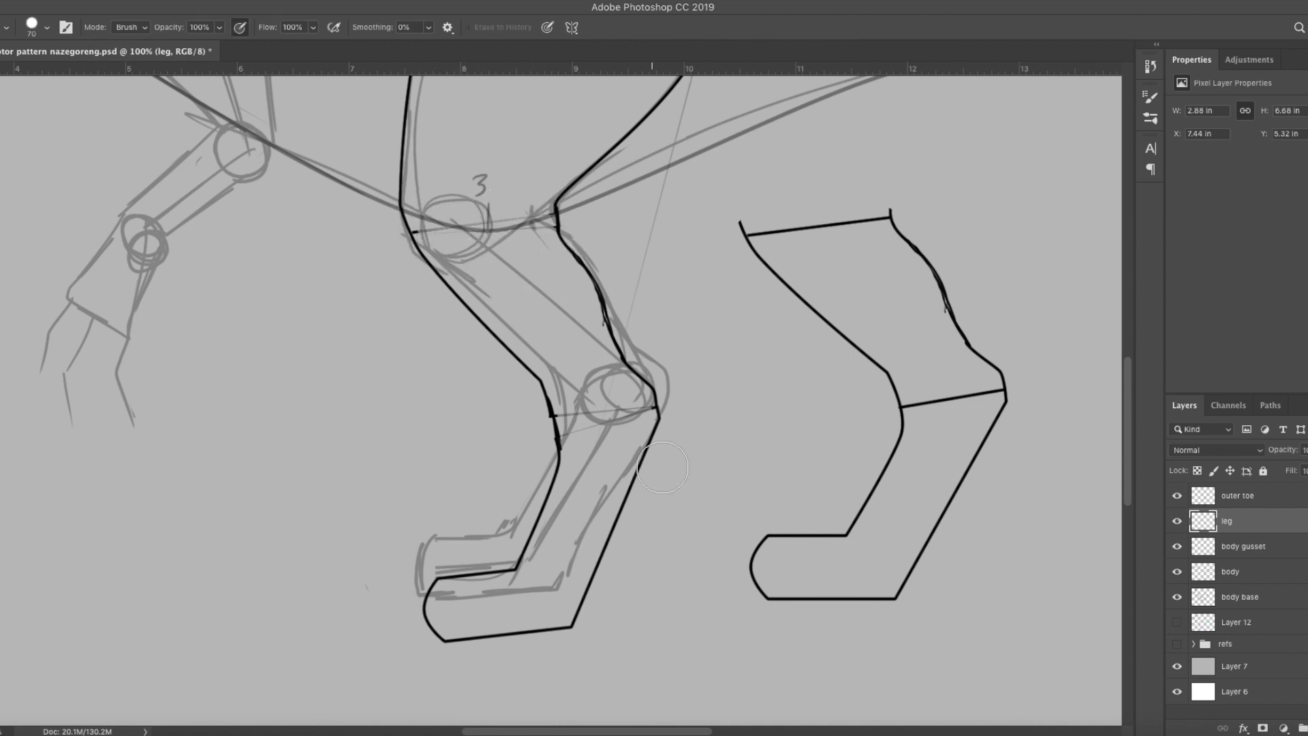
{"action": "left_click_drag", "start_coordinate": [543, 281], "coordinate": [548, 324]}
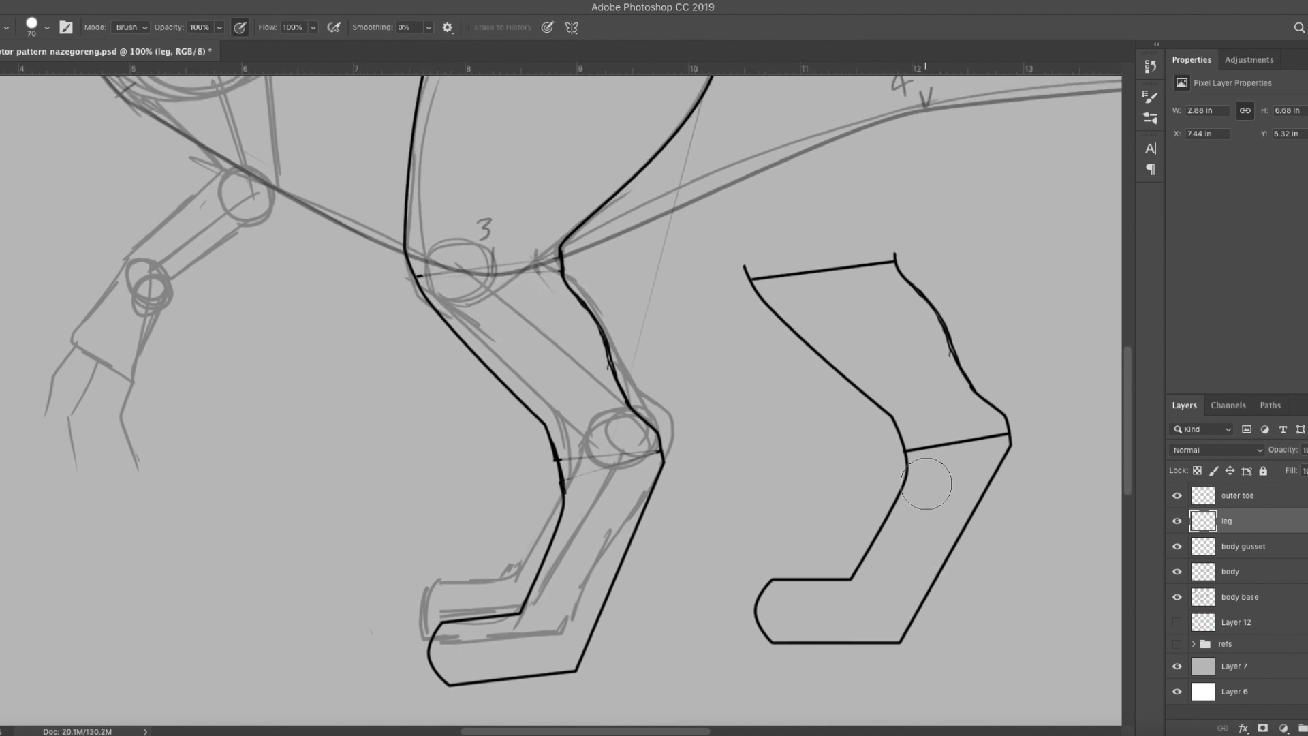
On the outer toe layer, draw a tapering path from the foot's instep up to a narrow tip at the ankle line and down to the heel.
{"action": "left_click", "coordinate": [1269, 495]}
{"action": "key", "text": "p"}
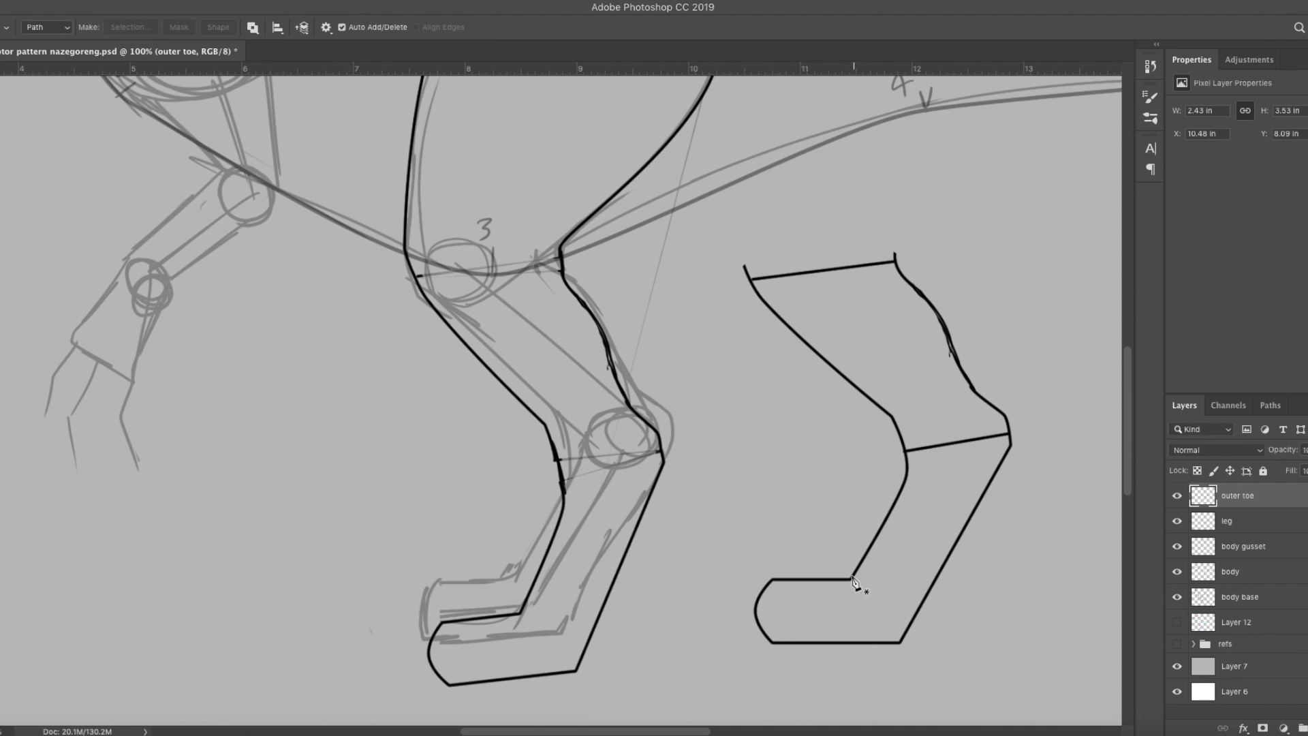
{"action": "left_click", "coordinate": [851, 581]}
{"action": "left_click", "coordinate": [934, 435]}
{"action": "left_click_drag", "start_coordinate": [946, 436], "coordinate": [946, 445]}
{"action": "left_click", "coordinate": [903, 641]}
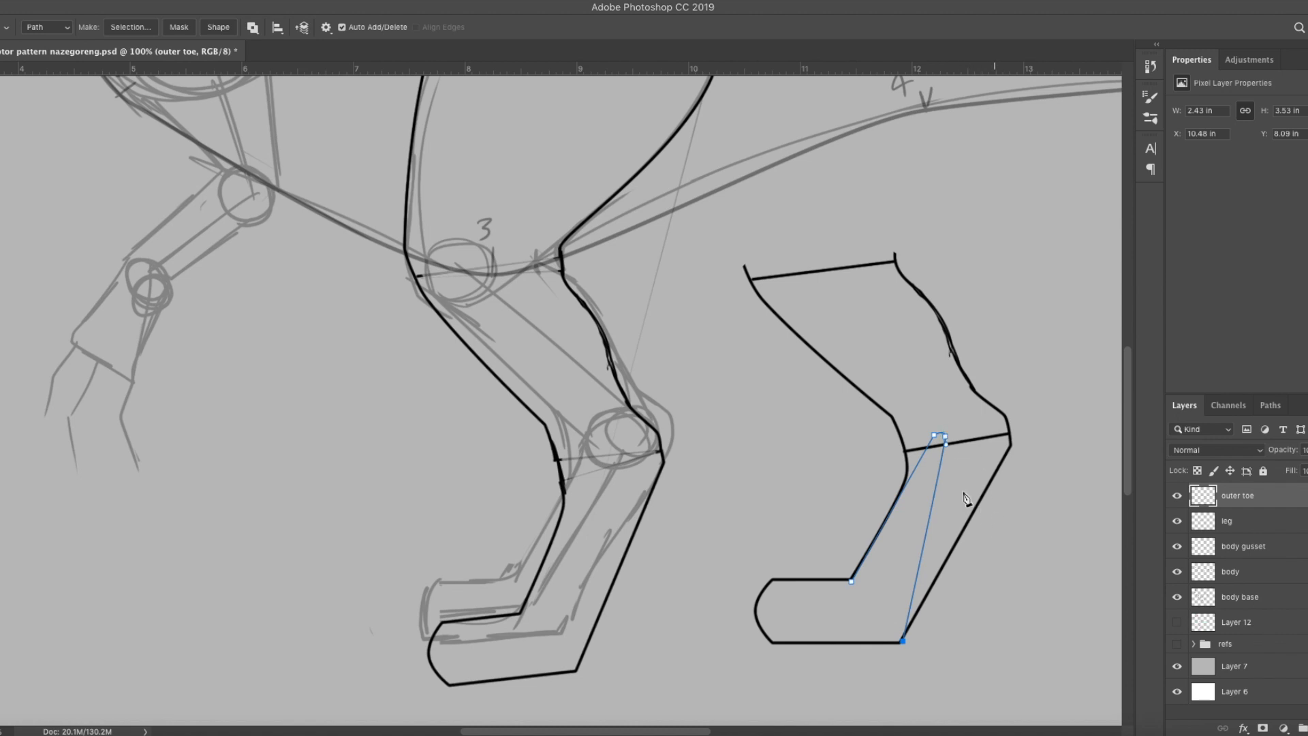
{"action": "left_click_drag", "start_coordinate": [942, 437], "coordinate": [961, 441], "text": "ctrl"}
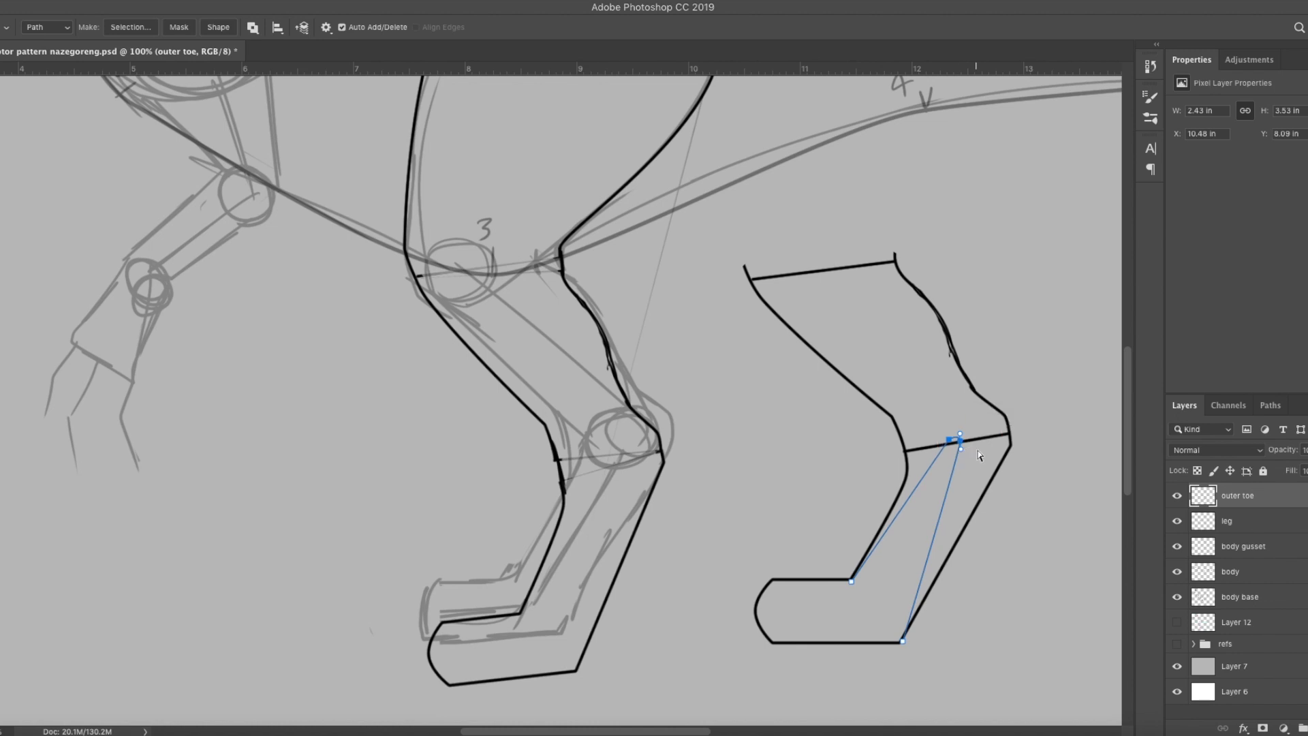
{"action": "right_click", "coordinate": [978, 443]}
{"action": "key", "text": "Escape"}
Erase the copied leg outline above the foot and stroke the tapering path to complete the outer toe piece.
{"action": "key", "text": "e"}
{"action": "mouse_move", "coordinate": [852, 576]}
{"action": "left_mouse_down"}
{"action": "mouse_move", "coordinate": [928, 441]}
{"action": "mouse_move", "coordinate": [982, 388]}
{"action": "mouse_move", "coordinate": [929, 599]}
{"action": "mouse_move", "coordinate": [795, 307]}
{"action": "mouse_move", "coordinate": [925, 297]}
{"action": "mouse_move", "coordinate": [944, 336]}
{"action": "mouse_move", "coordinate": [935, 415]}
{"action": "left_mouse_up"}
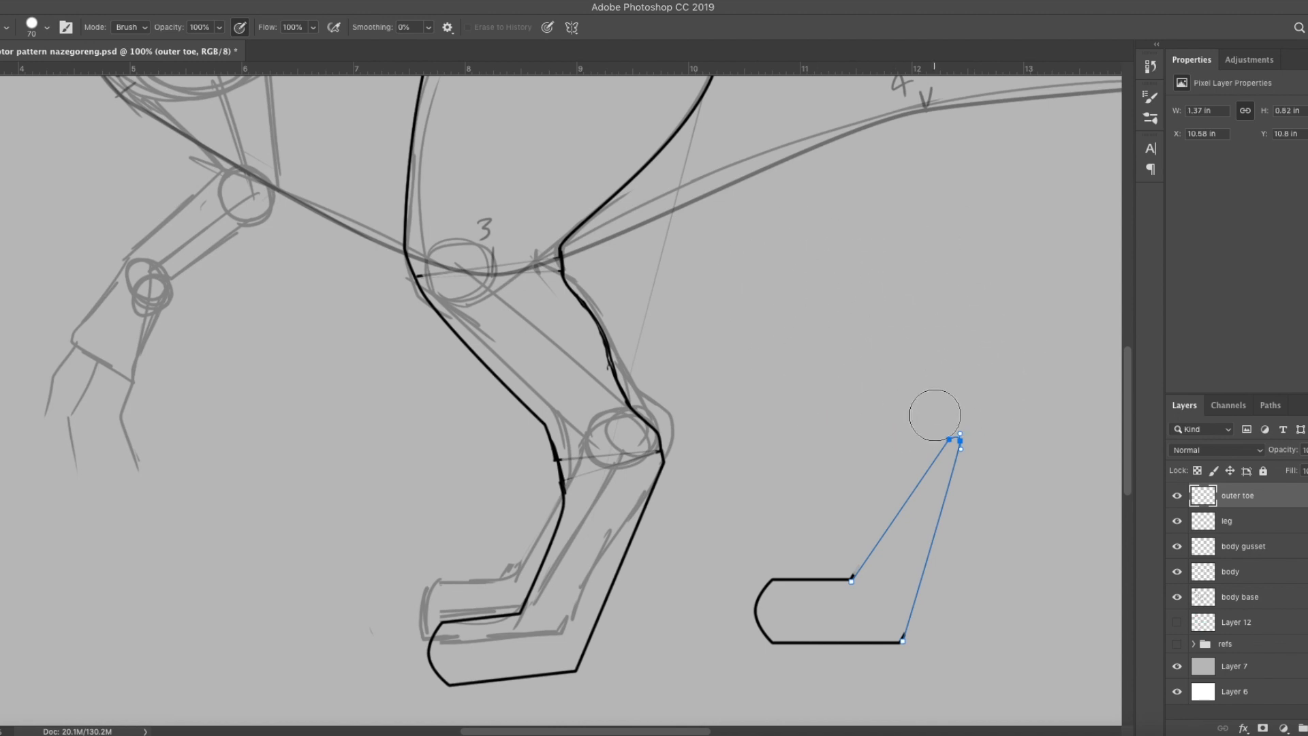
{"action": "key", "text": "a"}
{"action": "right_click", "coordinate": [850, 492]}
{"action": "left_click", "coordinate": [934, 587]}
{"action": "key", "text": "Return"}
Label the outer toe piece with ×2 and a downward arrow, and draw a downward arrow on the thigh in the leg layer.
{"action": "key", "text": "b"}
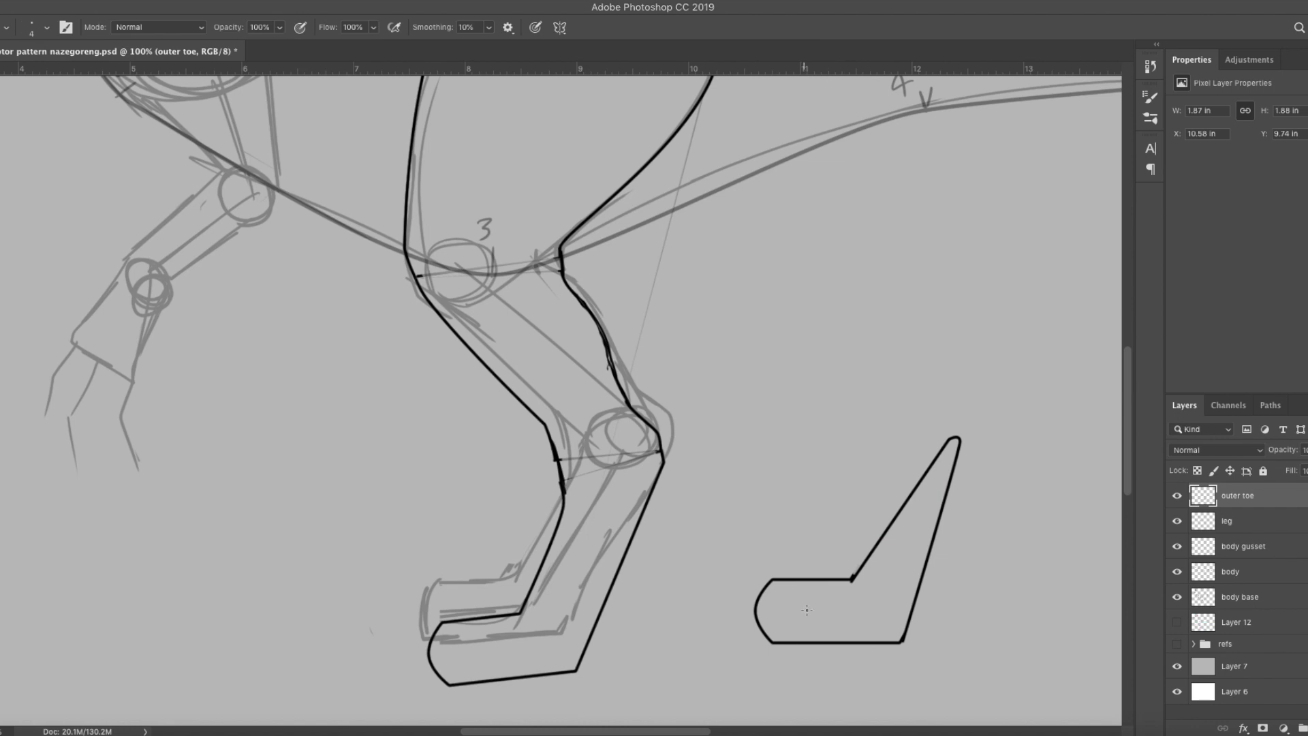
{"action": "left_click_drag", "start_coordinate": [835, 609], "coordinate": [854, 627]}
{"action": "left_click", "coordinate": [1261, 517]}
{"action": "mouse_move", "coordinate": [558, 167]}
{"action": "left_mouse_down"}
{"action": "mouse_move", "coordinate": [563, 378]}
{"action": "mouse_move", "coordinate": [515, 328]}
{"action": "mouse_move", "coordinate": [519, 365]}
{"action": "left_mouse_up"}
{"action": "left_click_drag", "start_coordinate": [513, 351], "coordinate": [523, 354]}
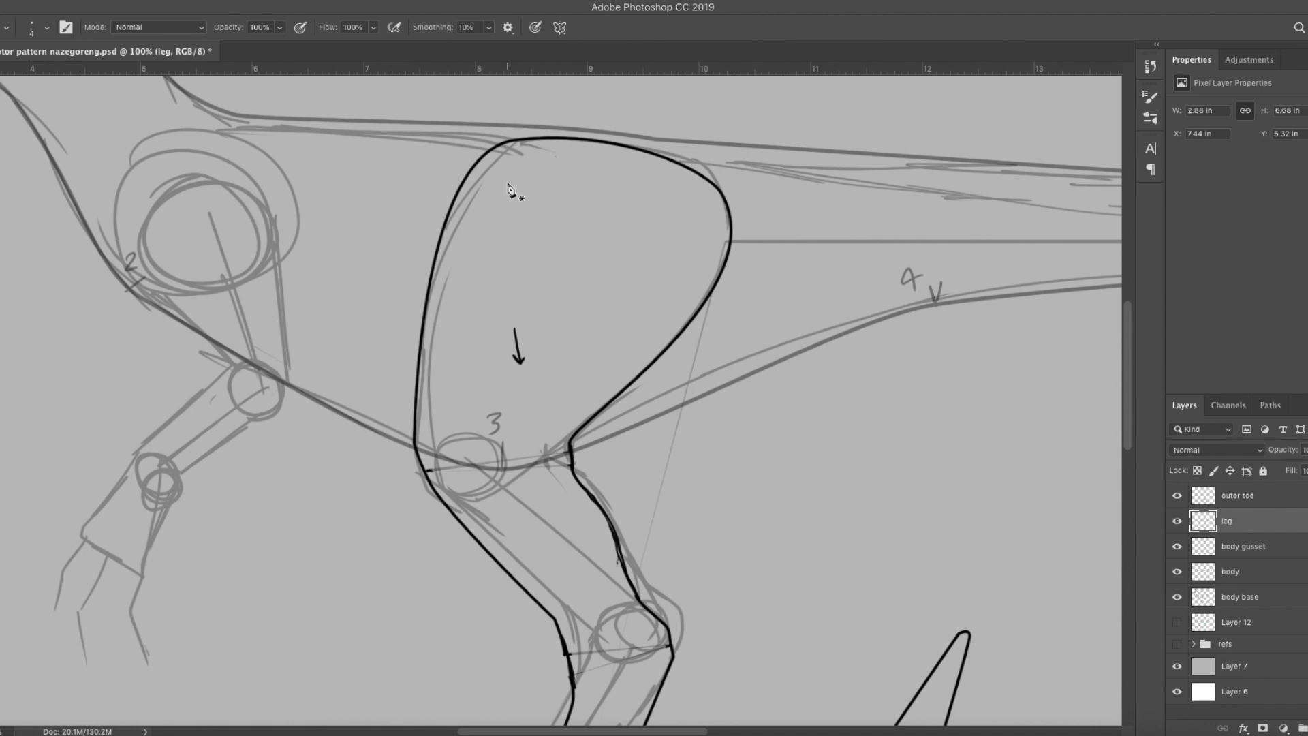
Try to stroke a slanted straight line across the upper part of the hip.
{"action": "key", "text": "p"}
{"action": "left_click", "coordinate": [447, 219]}
{"action": "left_click", "coordinate": [714, 282]}
{"action": "right_click", "coordinate": [620, 218]}
{"action": "left_click", "coordinate": [687, 310]}
{"action": "key", "text": "Return"}
{"action": "left_click", "coordinate": [583, 254]}
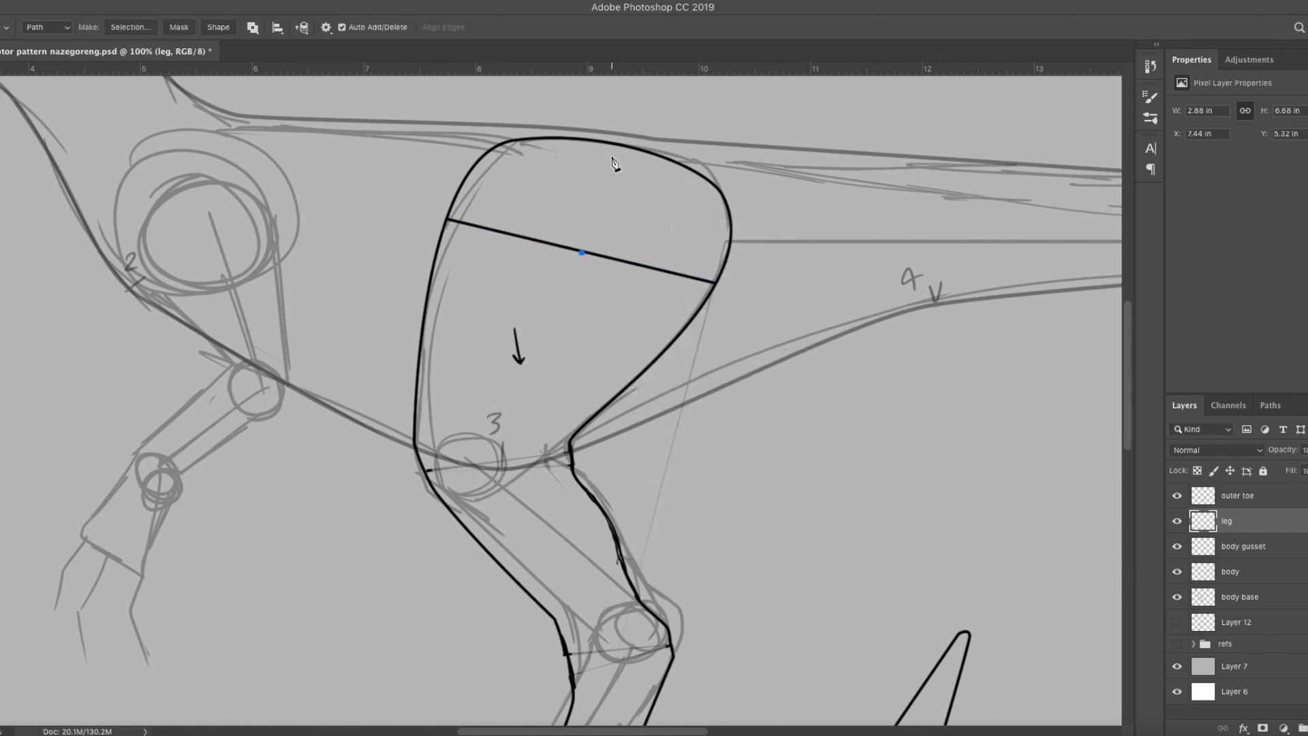
{"action": "key", "text": "ctrl+z"}
{"action": "key", "text": "ctrl+z"}
{"action": "key", "text": "Return"}
Draw a downward arrow on the middle section of the body gusset in its own layer.
{"action": "left_click_drag", "start_coordinate": [645, 395], "coordinate": [736, 285]}
{"action": "key", "text": "ctrl+minus"}
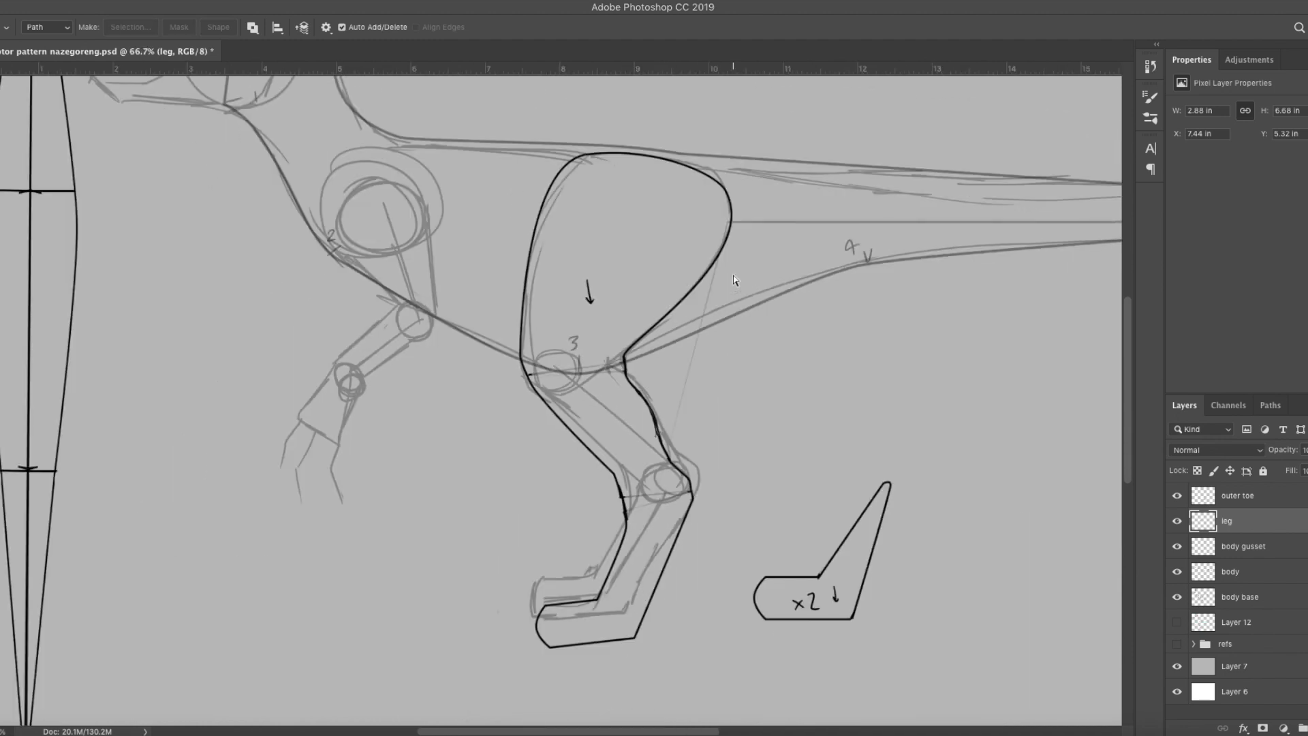
{"action": "key", "text": "ctrl+minus"}
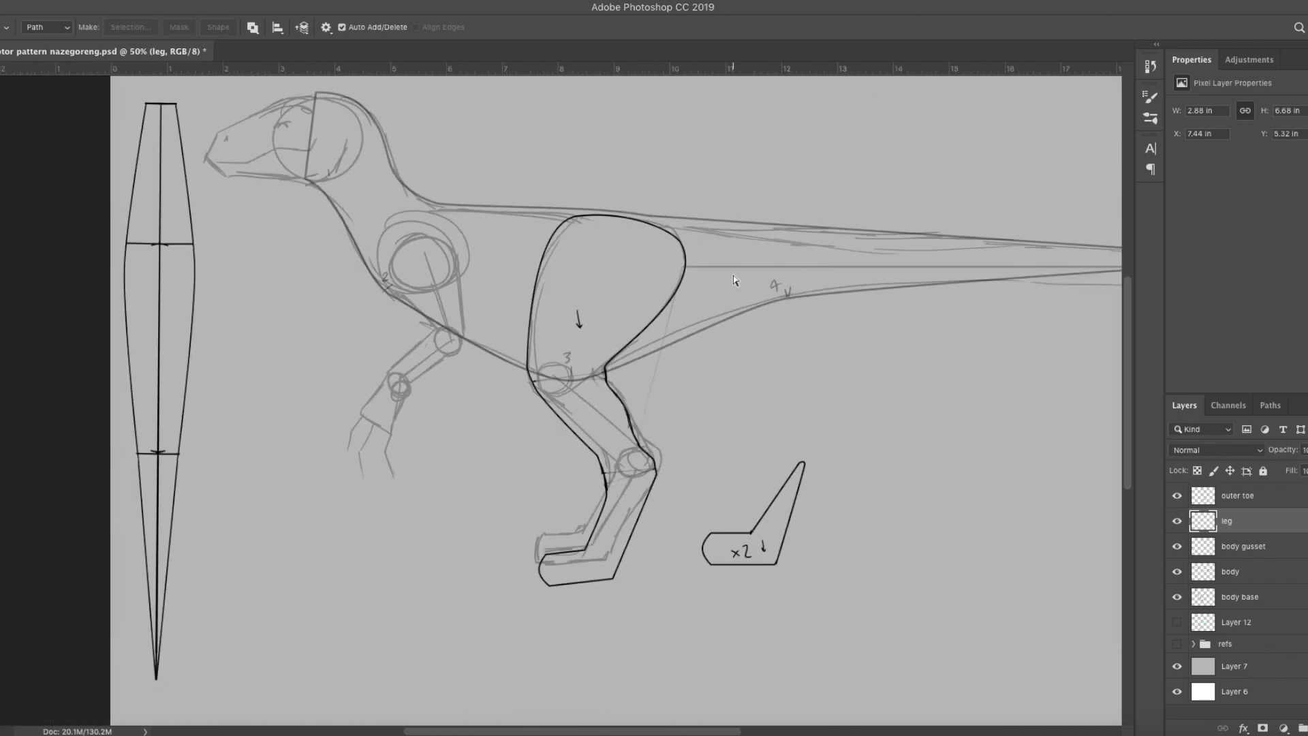
{"action": "left_click", "coordinate": [1246, 498]}
{"action": "left_click", "coordinate": [1265, 531]}
{"action": "left_click", "coordinate": [1266, 552]}
{"action": "key", "text": "b"}
{"action": "left_click_drag", "start_coordinate": [174, 280], "coordinate": [179, 313]}
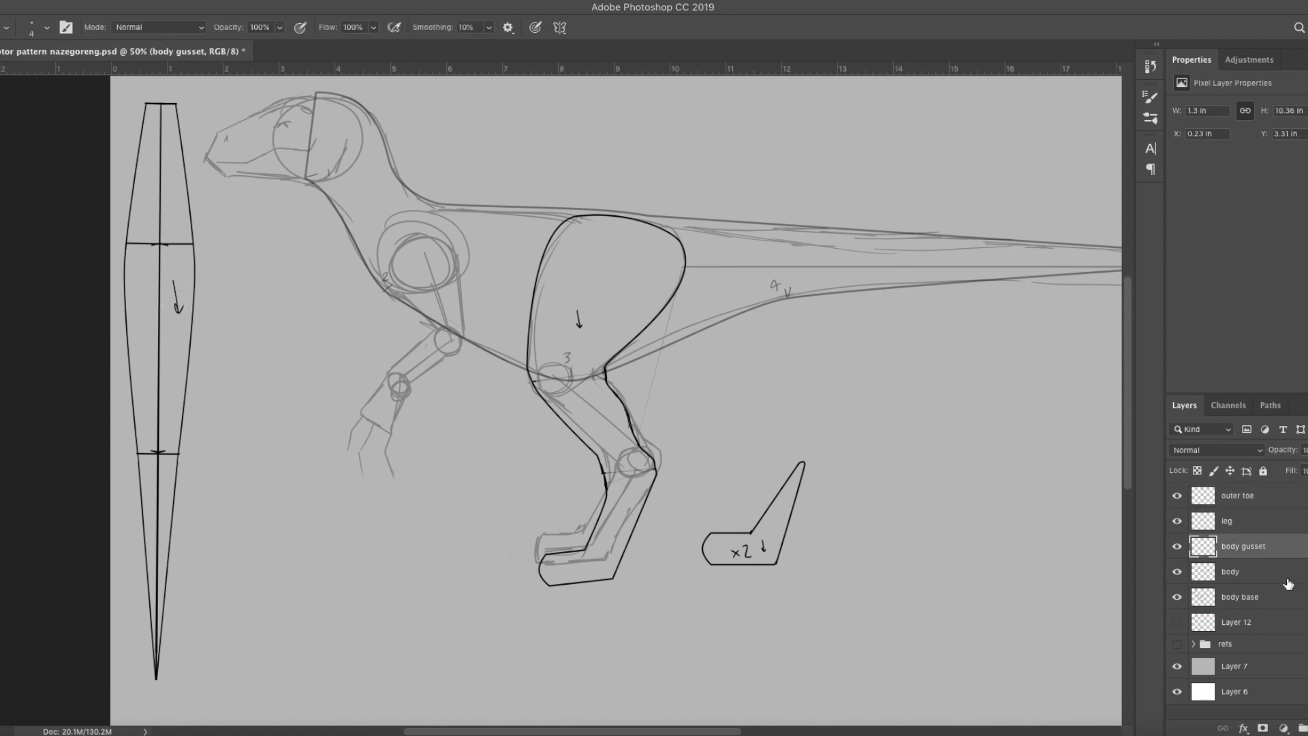
Mark a vertical line across the tail base and a downward arrow on each side of it in the body layer, keeping its opacity reduced.
{"action": "left_click", "coordinate": [1288, 576]}
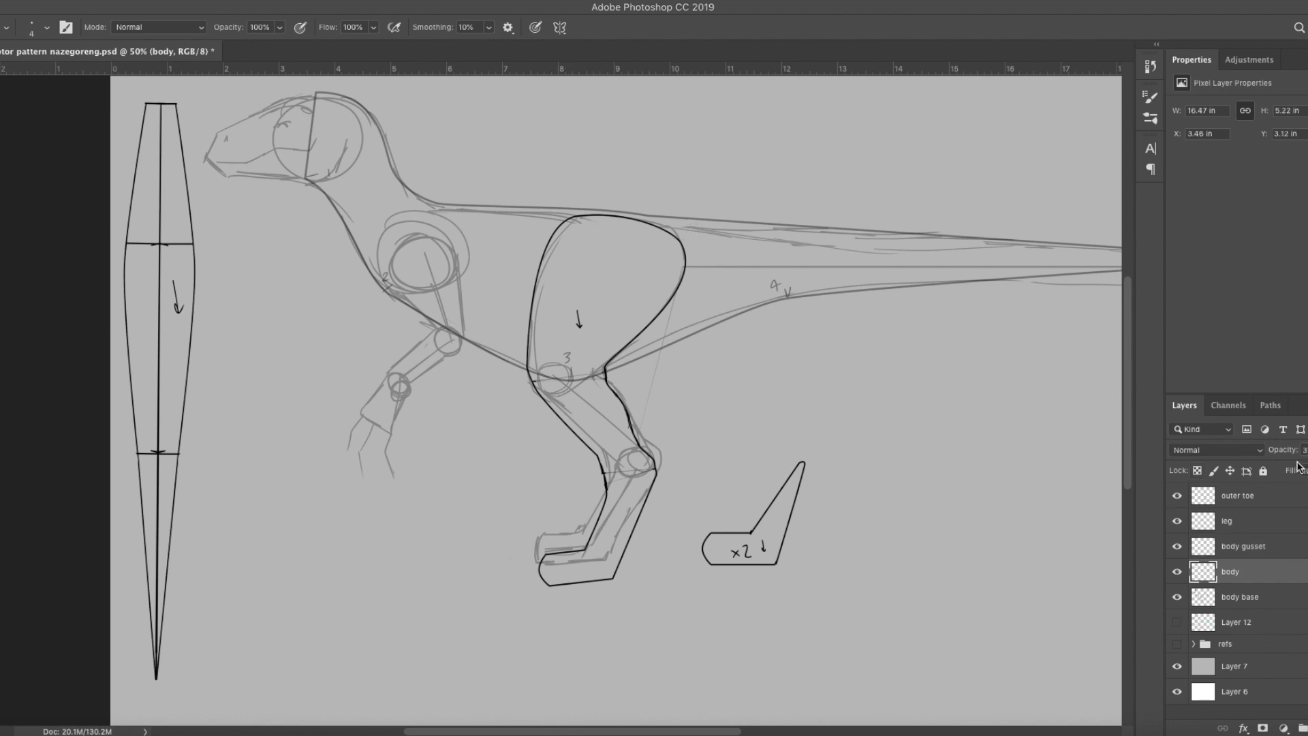
{"action": "left_click_drag", "start_coordinate": [1298, 468], "coordinate": [1307, 468]}
{"action": "left_click_drag", "start_coordinate": [667, 222], "coordinate": [701, 342]}
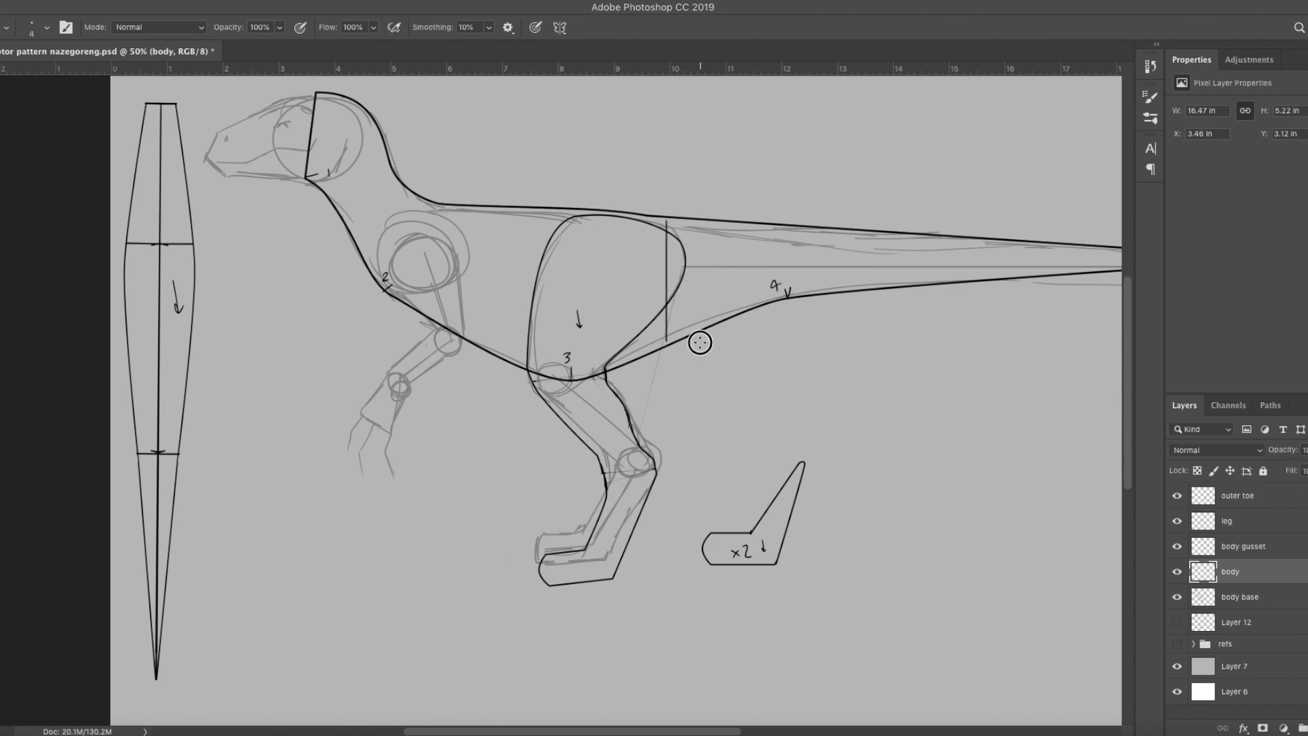
{"action": "left_click_drag", "start_coordinate": [736, 251], "coordinate": [738, 276]}
{"action": "left_click_drag", "start_coordinate": [482, 245], "coordinate": [493, 333]}
{"action": "left_click", "coordinate": [1306, 450]}
{"action": "left_click", "coordinate": [1288, 467]}
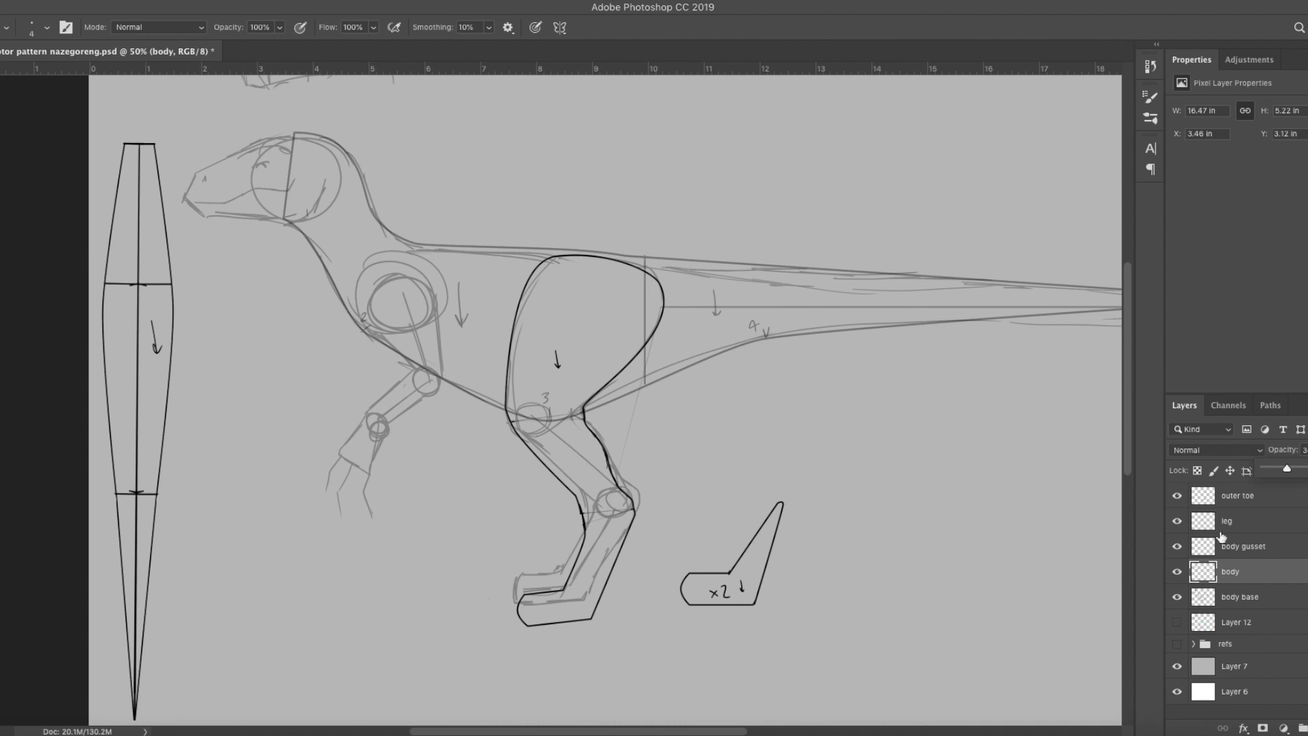
Add a new layer named arm above the outer toe layer.
{"action": "left_click", "coordinate": [1252, 500]}
{"action": "key", "text": "ctrl+shift+alt+n"}
{"action": "double_click", "coordinate": [1247, 496]}
{"action": "type", "text": "arm"}
{"action": "key", "text": "Return"}
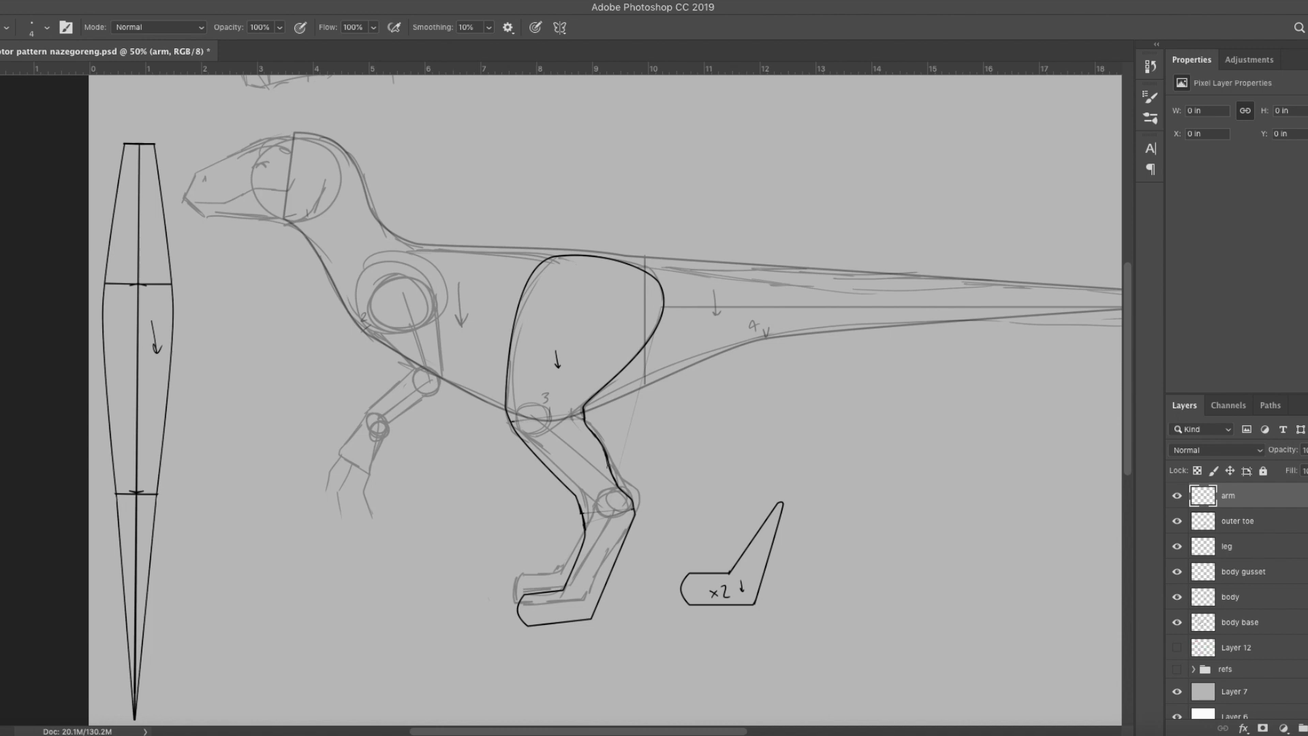
{"action": "scroll", "coordinate": [532, 407], "scroll_direction": "up", "scroll_amount": 3}
{"action": "left_click_drag", "start_coordinate": [465, 431], "coordinate": [491, 452]}
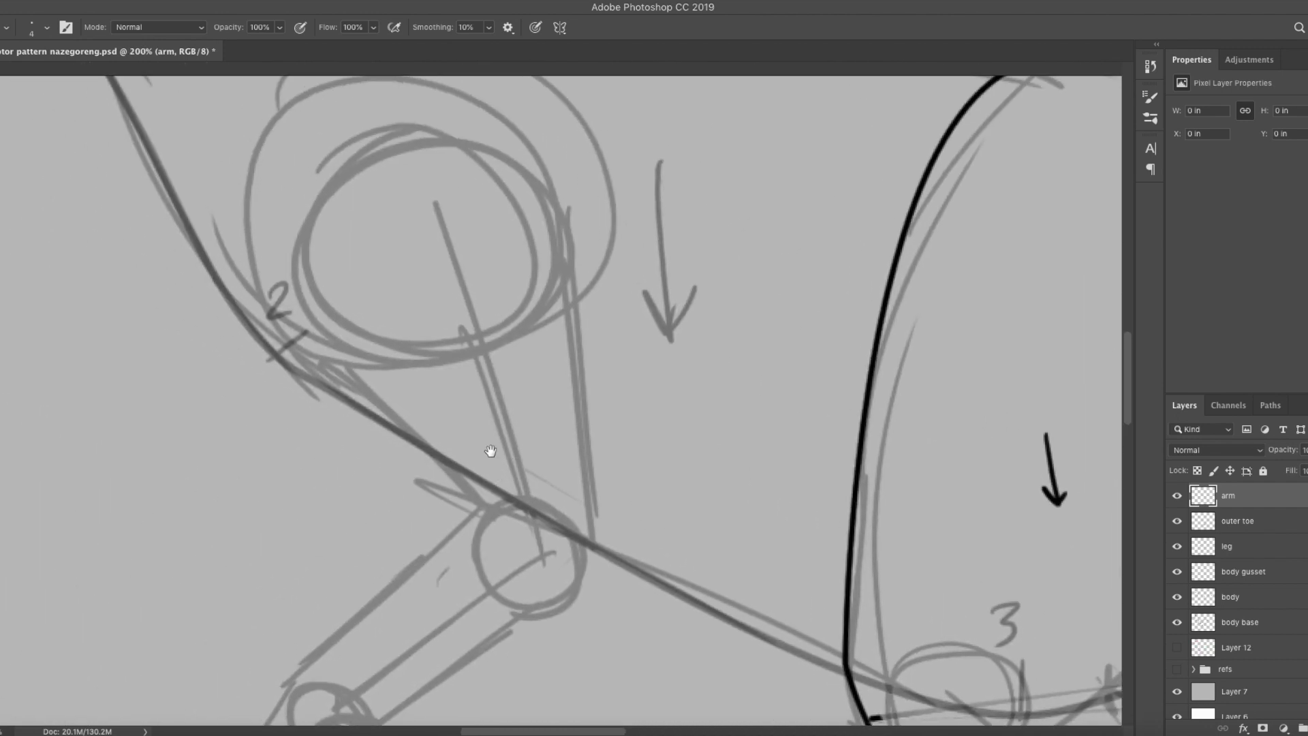
Trace a closed Pen path for the arm over the sketch, curving around the shoulder and elbow and ending straight across the wrist.
{"action": "key", "text": "super+minus"}
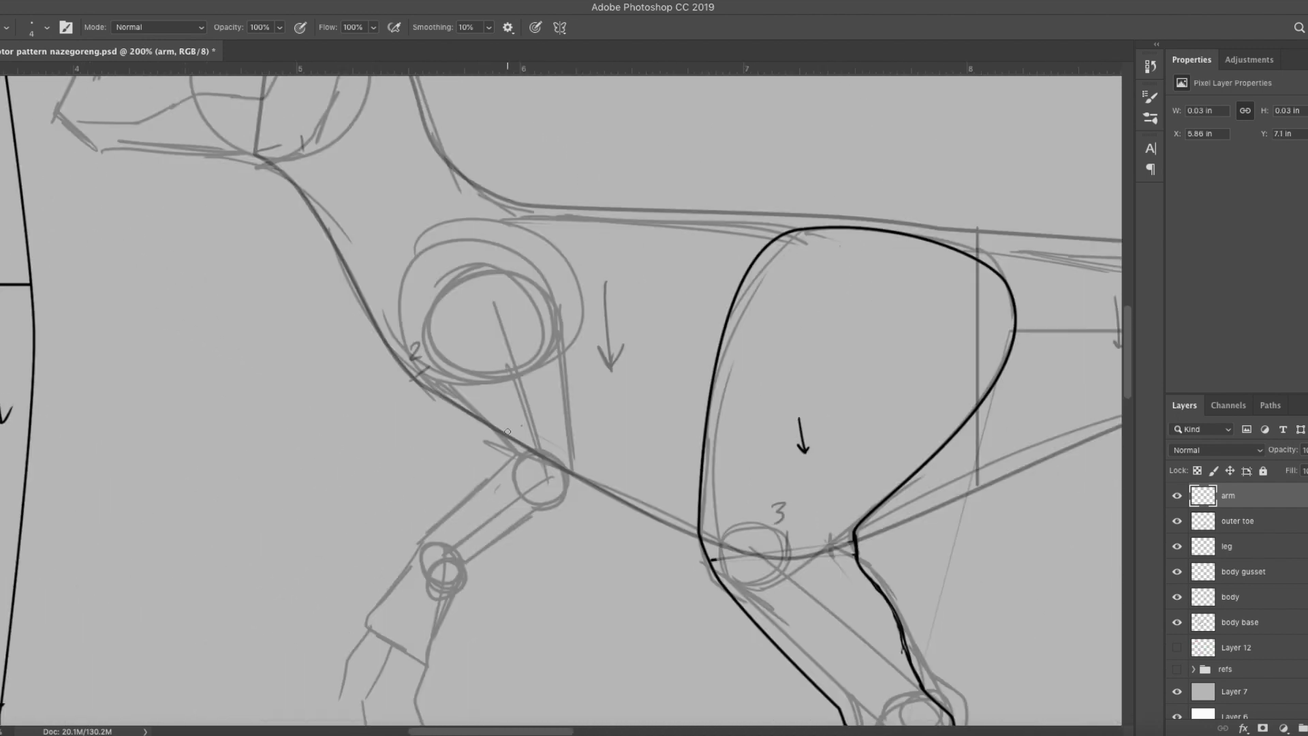
{"action": "key", "text": "p"}
{"action": "left_click_drag", "start_coordinate": [468, 275], "coordinate": [490, 270]}
{"action": "left_click_drag", "start_coordinate": [558, 308], "coordinate": [572, 343]}
{"action": "left_click_drag", "start_coordinate": [567, 497], "coordinate": [555, 525]}
{"action": "left_click", "coordinate": [463, 583]}
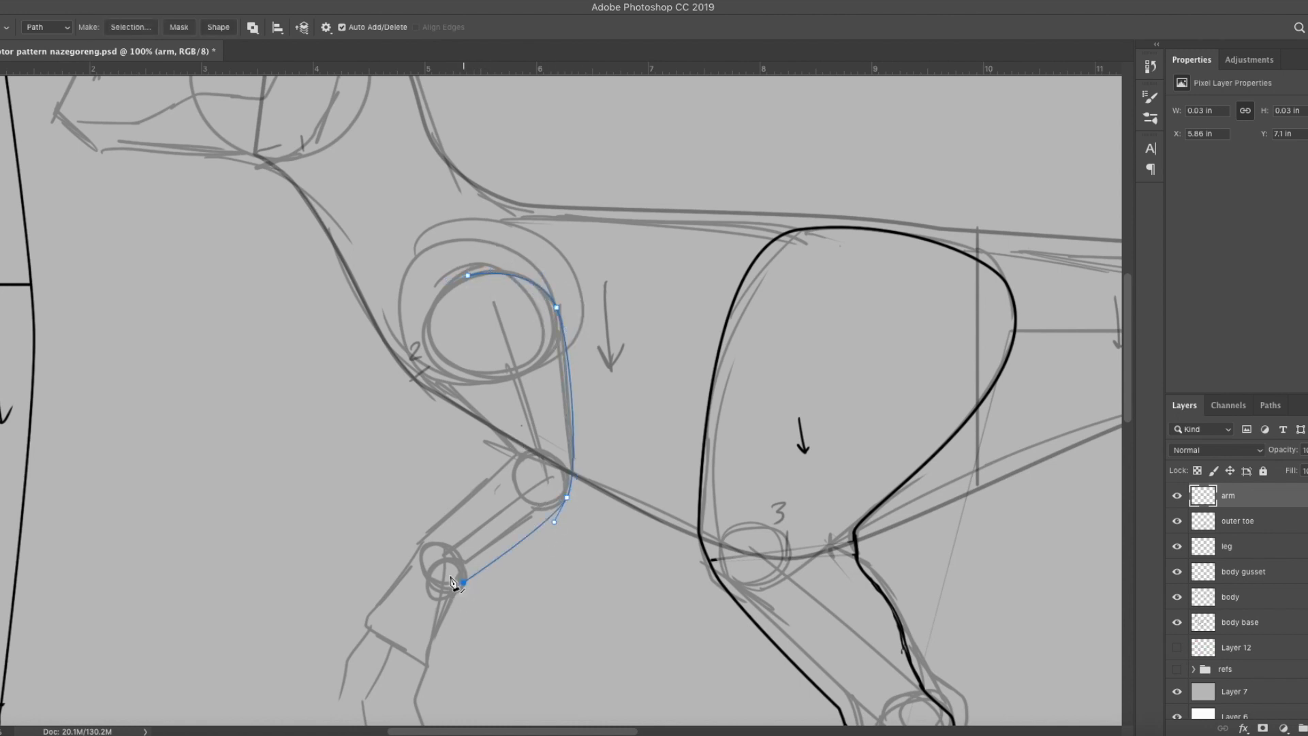
{"action": "left_click", "coordinate": [418, 544]}
{"action": "left_click", "coordinate": [507, 460]}
{"action": "left_click_drag", "start_coordinate": [468, 275], "coordinate": [576, 252]}
{"action": "left_click_drag", "start_coordinate": [567, 499], "coordinate": [578, 489]}
Stroke the arm path with the brush and draw a downward arrow inside the upper arm.
{"action": "right_click", "coordinate": [512, 389]}
{"action": "left_click", "coordinate": [570, 488]}
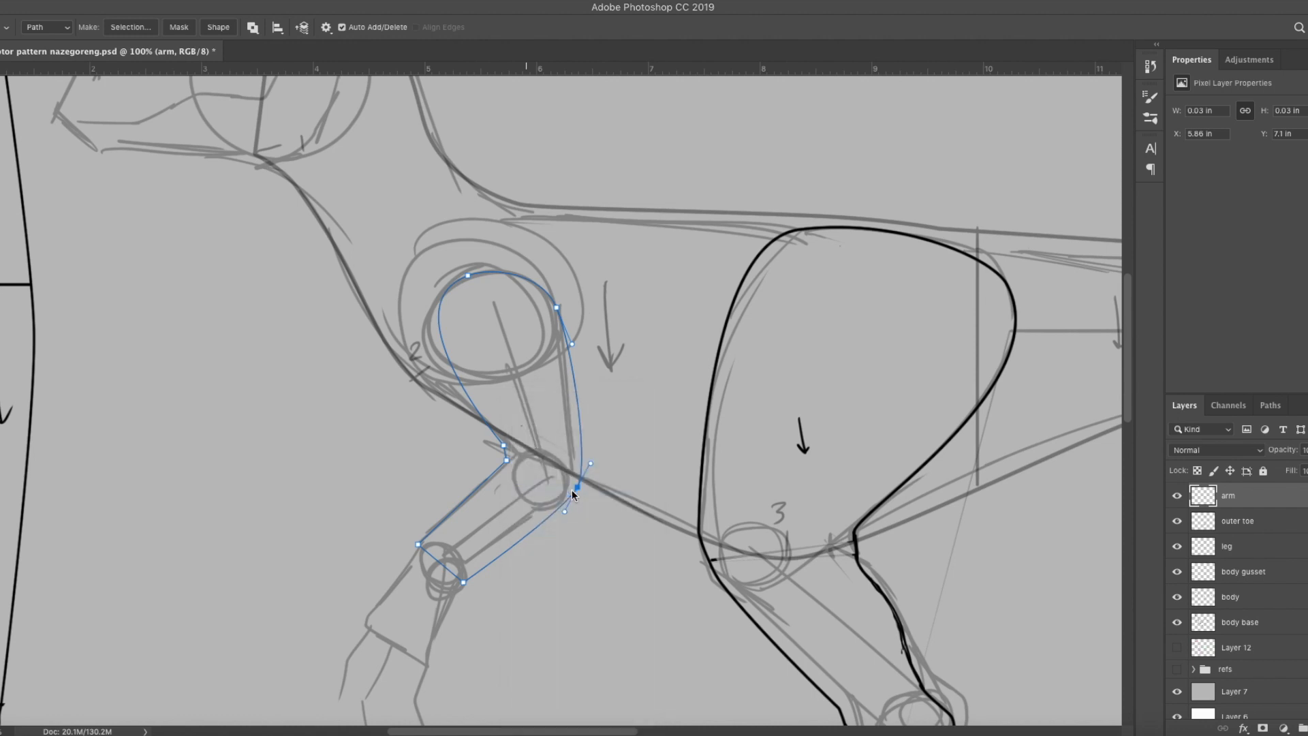
{"action": "key", "text": "Return"}
{"action": "key", "text": "Return"}
{"action": "key", "text": "b"}
{"action": "left_click_drag", "start_coordinate": [509, 347], "coordinate": [518, 377]}
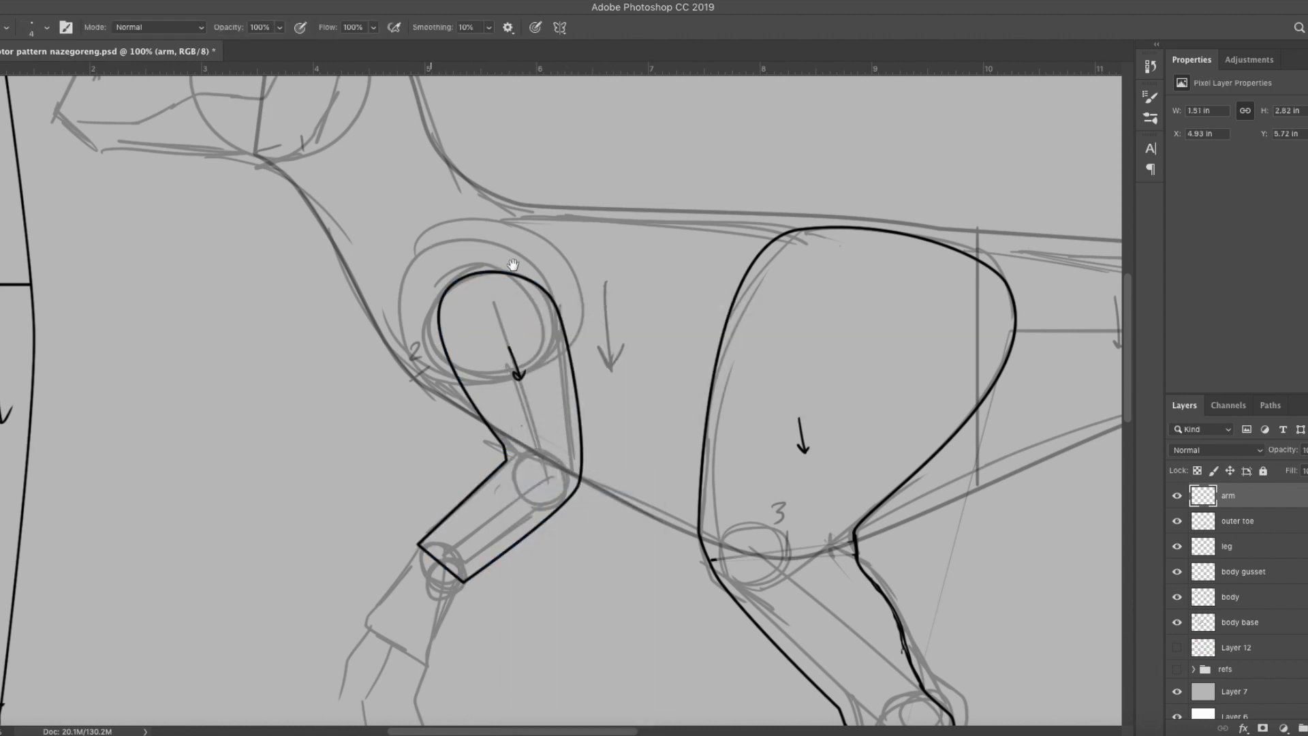
Stroke a straight line across the upper arm from one side of the outline to the other.
{"action": "key", "text": "p"}
{"action": "left_click", "coordinate": [449, 356]}
{"action": "left_click", "coordinate": [563, 332]}
{"action": "right_click", "coordinate": [565, 279]}
{"action": "left_click", "coordinate": [651, 346]}
{"action": "key", "text": "Return"}
{"action": "key", "text": "Return"}
Stroke a straight line from the top of the shoulder down to the middle of the cross line.
{"action": "left_click", "coordinate": [486, 274]}
{"action": "left_click", "coordinate": [503, 345]}
{"action": "right_click", "coordinate": [516, 293]}
{"action": "left_click", "coordinate": [627, 390]}
{"action": "key", "text": "Return"}
{"action": "key", "text": "Return"}
Place a horizontal guide across the upper arm and rotate the arm piece so its cross line lies level on the guide.
{"action": "key", "text": "v"}
{"action": "left_click_drag", "start_coordinate": [14, 68], "coordinate": [164, 309]}
{"action": "key", "text": "ctrl+t"}
{"action": "left_click_drag", "start_coordinate": [637, 273], "coordinate": [670, 309]}
{"action": "left_click_drag", "start_coordinate": [571, 364], "coordinate": [600, 320]}
{"action": "key", "text": "Return"}
{"action": "key", "text": "m"}
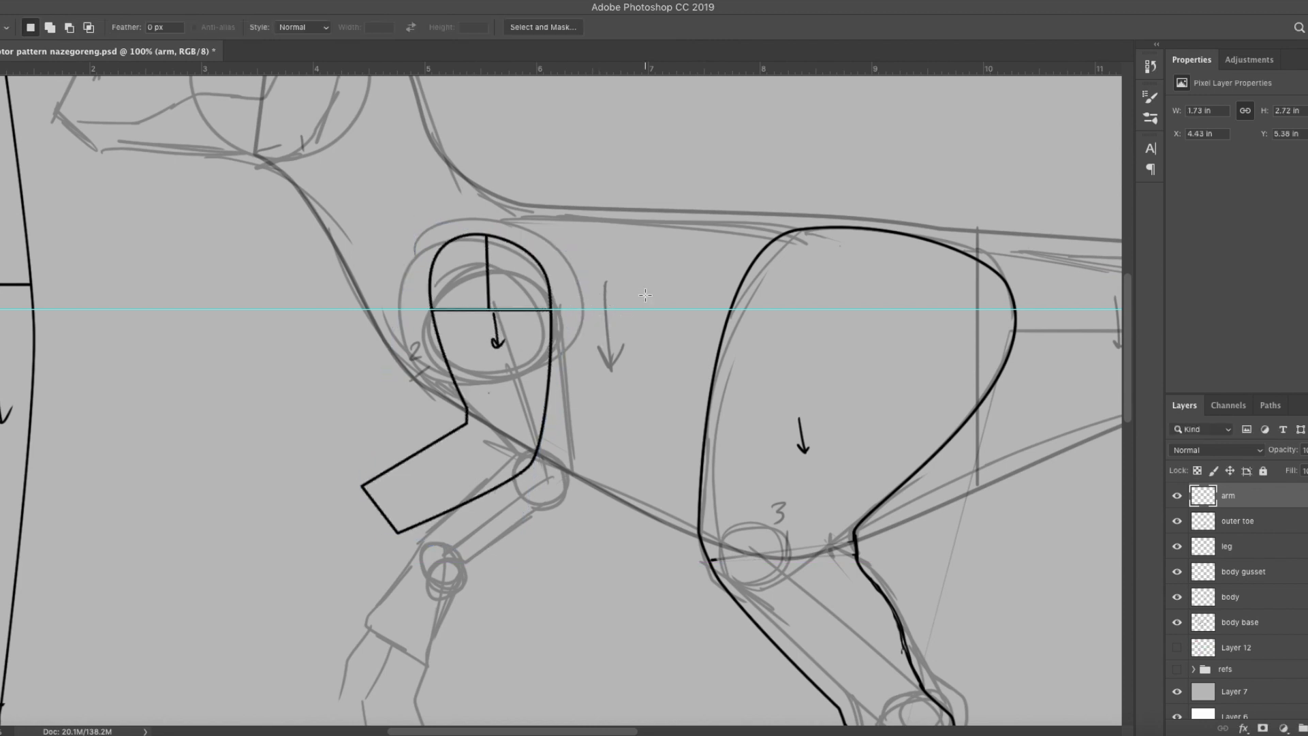
Remove the guide and rotate the front quarter of the shoulder outward by about 9.8 degrees around its outer lower corner.
{"action": "key", "text": "ctrl+plus"}
{"action": "key", "text": "v"}
{"action": "left_click_drag", "start_coordinate": [41, 217], "coordinate": [64, 13]}
{"action": "key", "text": "m"}
{"action": "left_click_drag", "start_coordinate": [327, 213], "coordinate": [382, 329]}
{"action": "left_click_drag", "start_coordinate": [447, 282], "coordinate": [477, 333]}
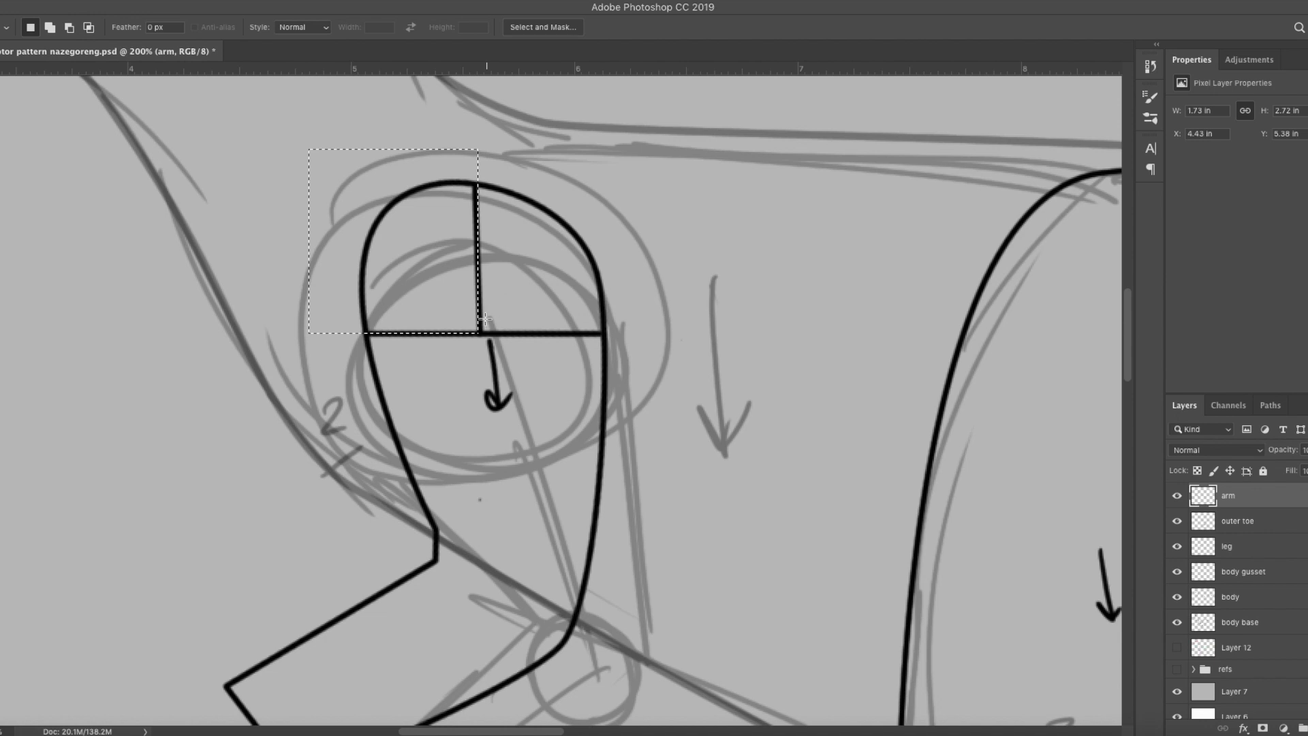
{"action": "key", "text": "super+t"}
{"action": "left_click_drag", "start_coordinate": [393, 241], "coordinate": [366, 331]}
{"action": "left_click_drag", "start_coordinate": [525, 245], "coordinate": [508, 218]}
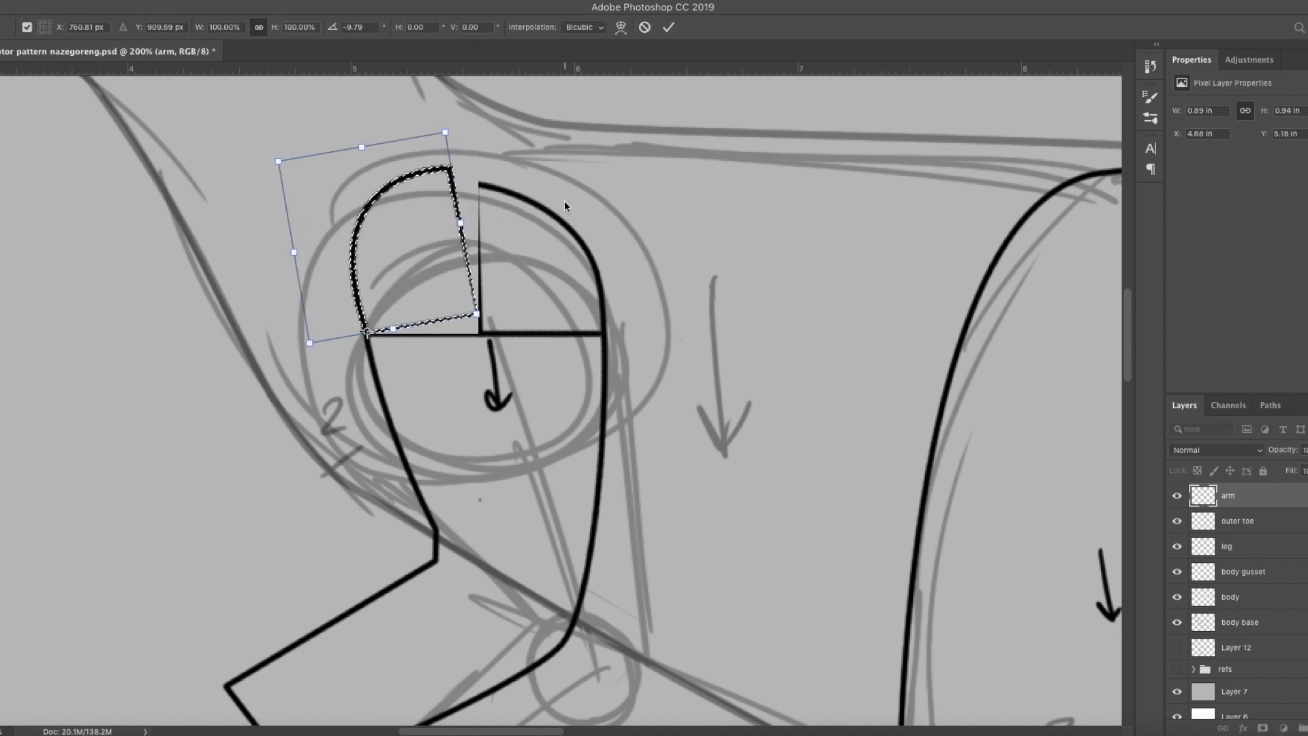
{"action": "key", "text": "Return"}
Rotate the rear quarter of the shoulder outward around its outer lower corner, opening a gap at the top.
{"action": "left_click_drag", "start_coordinate": [667, 115], "coordinate": [481, 332]}
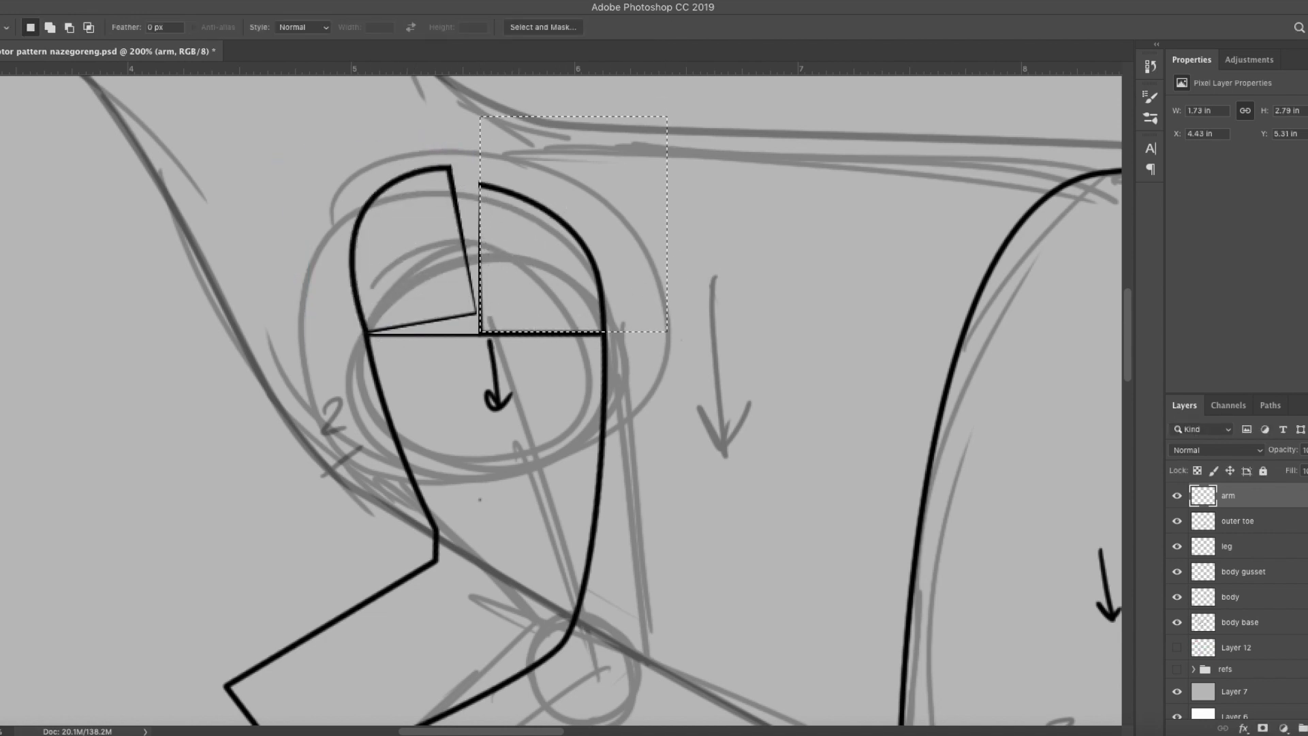
{"action": "key", "text": "super+t"}
{"action": "left_click_drag", "start_coordinate": [579, 232], "coordinate": [605, 332]}
{"action": "left_click_drag", "start_coordinate": [757, 259], "coordinate": [795, 248]}
{"action": "key", "text": "Return"}
Erase the construction lines inside the shoulder and stroke a V-shaped dart between the two open ends of the outline.
{"action": "key", "text": "p"}
{"action": "left_click", "coordinate": [447, 169]}
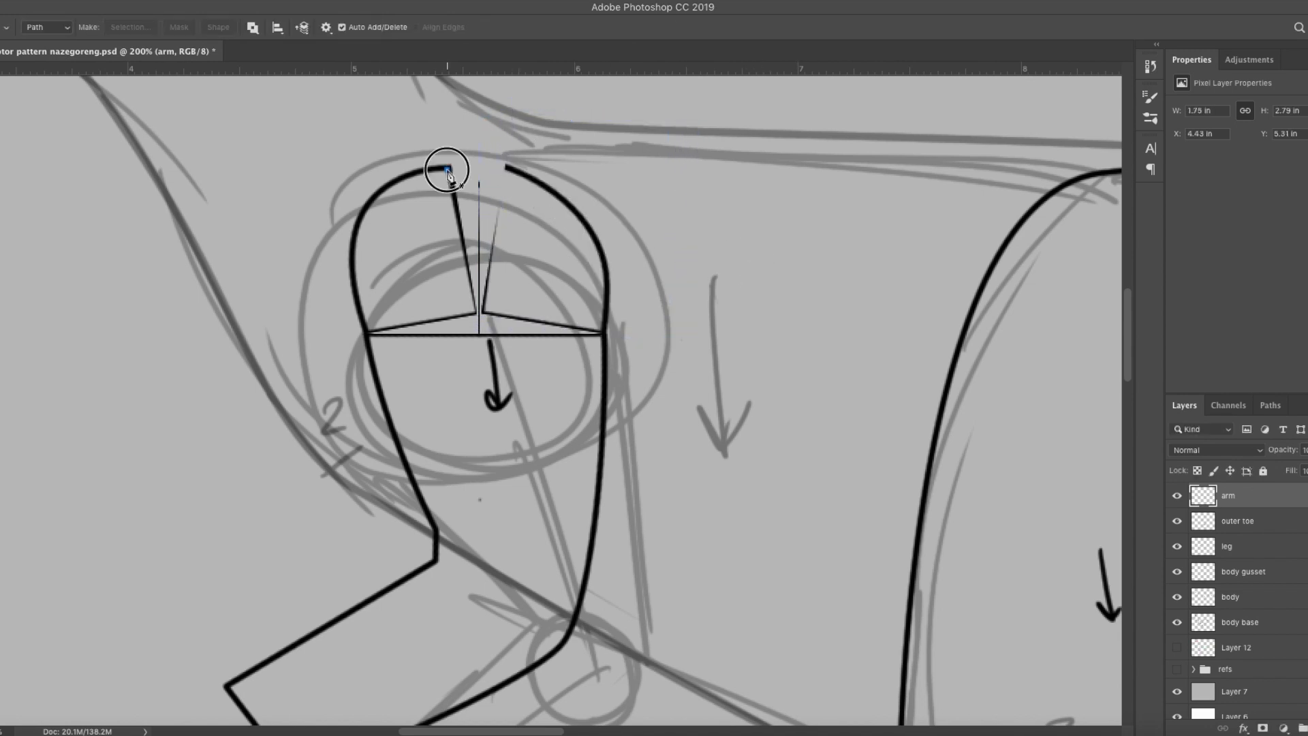
{"action": "key", "text": "e"}
{"action": "mouse_move", "coordinate": [468, 175]}
{"action": "left_mouse_down"}
{"action": "mouse_move", "coordinate": [473, 222]}
{"action": "mouse_move", "coordinate": [427, 317]}
{"action": "mouse_move", "coordinate": [586, 327]}
{"action": "left_mouse_up"}
{"action": "key", "text": "p"}
{"action": "left_click", "coordinate": [478, 278]}
{"action": "left_click", "coordinate": [507, 167]}
{"action": "right_click", "coordinate": [504, 259]}
{"action": "left_click", "coordinate": [640, 350]}
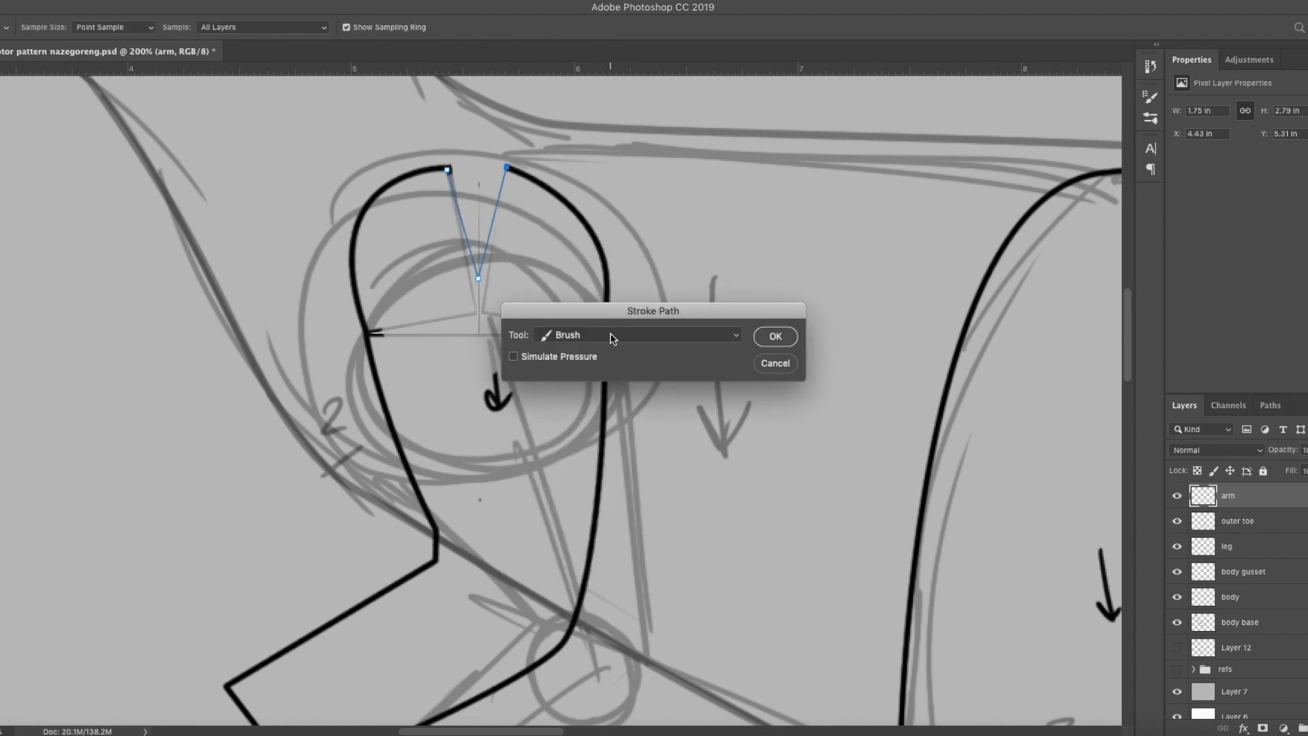
{"action": "key", "text": "Return"}
Touch up the arrow below the dart and rotate the arm piece back into place over the arm sketch.
{"action": "key", "text": "b"}
{"action": "left_click_drag", "start_coordinate": [491, 337], "coordinate": [496, 382]}
{"action": "key", "text": "super+minus"}
{"action": "key", "text": "super+minus"}
{"action": "key", "text": "super+t"}
{"action": "left_click_drag", "start_coordinate": [652, 412], "coordinate": [640, 373]}
{"action": "left_click_drag", "start_coordinate": [551, 441], "coordinate": [592, 436]}
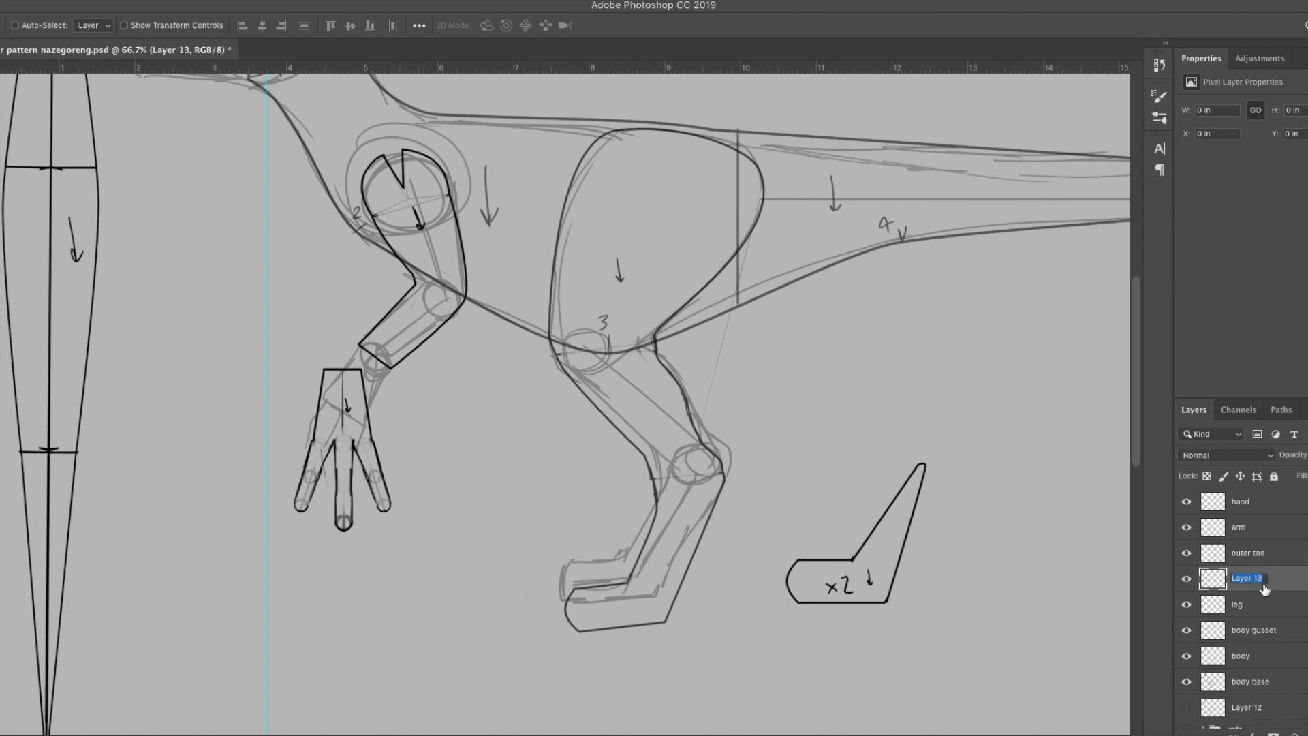
Replace the empty curl claw layer with a duplicate of the outer toe layer.
{"action": "key", "text": "p"}
{"action": "key", "text": "super+plus"}
{"action": "key", "text": "super+plus"}
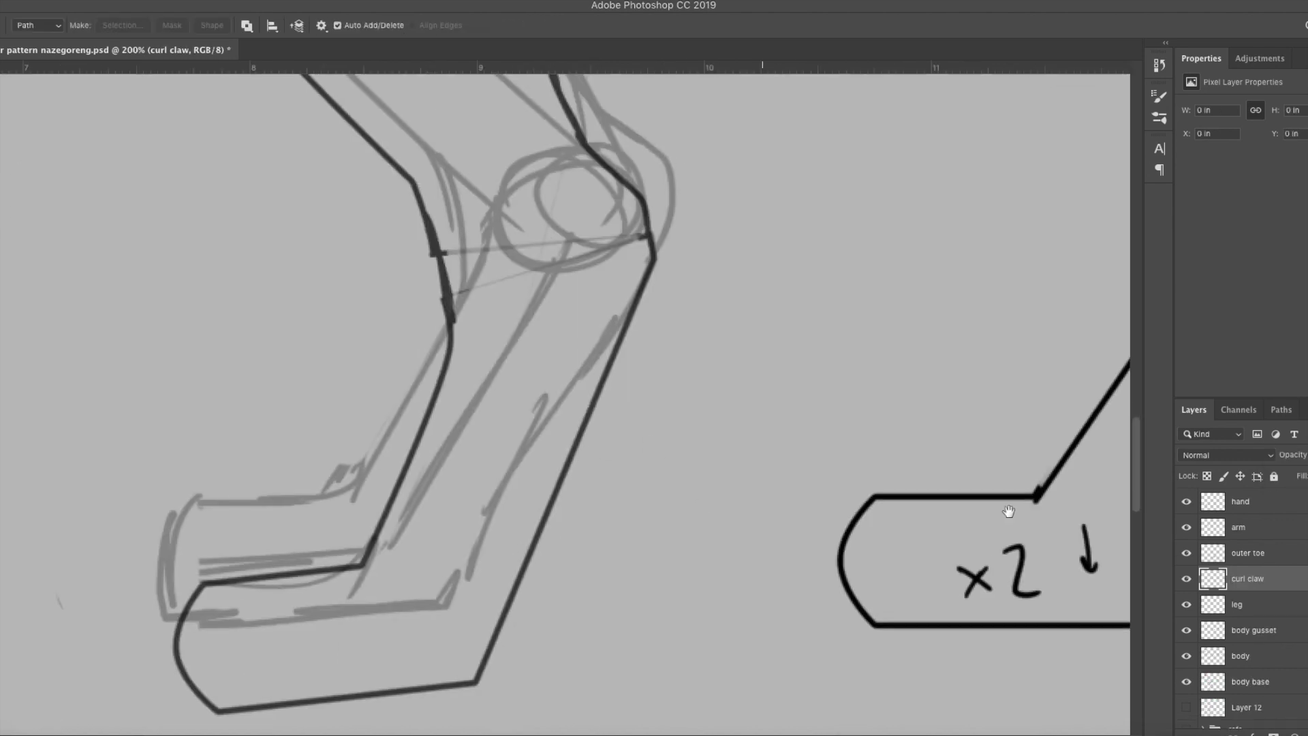
{"action": "left_click_drag", "start_coordinate": [1010, 511], "coordinate": [669, 534]}
{"action": "key", "text": "BackSpace"}
{"action": "mouse_move", "coordinate": [1261, 555]}
{"action": "left_mouse_down"}
{"action": "mouse_move", "coordinate": [1230, 722]}
{"action": "mouse_move", "coordinate": [1305, 734]}
{"action": "left_mouse_up"}
Move the duplicated toe onto the foot, adjust it with Free Transform and name its layer curl claw.
{"action": "key", "text": "v"}
{"action": "left_click_drag", "start_coordinate": [1071, 420], "coordinate": [382, 493]}
{"action": "key", "text": "super+t"}
{"action": "left_click_drag", "start_coordinate": [572, 477], "coordinate": [572, 450]}
{"action": "double_click", "coordinate": [1265, 551]}
{"action": "type", "text": "curl claw"}
{"action": "key", "text": "Return"}
Erase the straight-edged pad of the curl claw and trace a curved Pen path in its place.
{"action": "key", "text": "e"}
{"action": "left_click_drag", "start_coordinate": [191, 550], "coordinate": [398, 658]}
{"action": "key", "text": "p"}
{"action": "left_click_drag", "start_coordinate": [348, 468], "coordinate": [339, 469]}
{"action": "left_click_drag", "start_coordinate": [158, 423], "coordinate": [122, 476]}
{"action": "left_click_drag", "start_coordinate": [176, 498], "coordinate": [200, 498]}
{"action": "left_click", "coordinate": [303, 539]}
{"action": "left_click_drag", "start_coordinate": [432, 574], "coordinate": [449, 543]}
Refine the anchor points of the curved pad path, smoothing the heel, and stroke it with the brush.
{"action": "left_click_drag", "start_coordinate": [175, 497], "coordinate": [176, 505]}
{"action": "left_click_drag", "start_coordinate": [230, 514], "coordinate": [231, 501]}
{"action": "left_click_drag", "start_coordinate": [238, 419], "coordinate": [255, 415]}
{"action": "left_click_drag", "start_coordinate": [303, 539], "coordinate": [306, 549]}
{"action": "left_click_drag", "start_coordinate": [365, 574], "coordinate": [372, 589]}
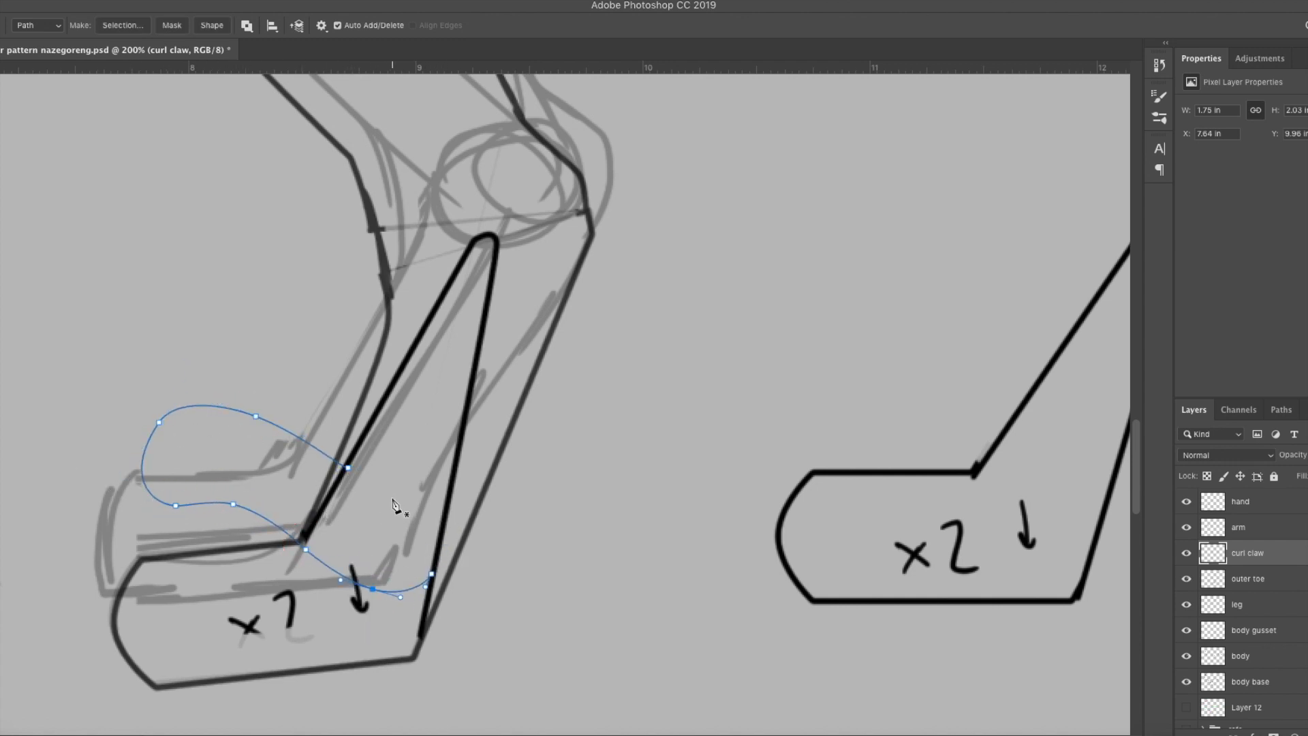
{"action": "left_click_drag", "start_coordinate": [432, 574], "coordinate": [451, 493]}
{"action": "left_click_drag", "start_coordinate": [372, 588], "coordinate": [408, 553]}
{"action": "right_click", "coordinate": [357, 443]}
{"action": "left_click", "coordinate": [390, 526]}
{"action": "key", "text": "Return"}
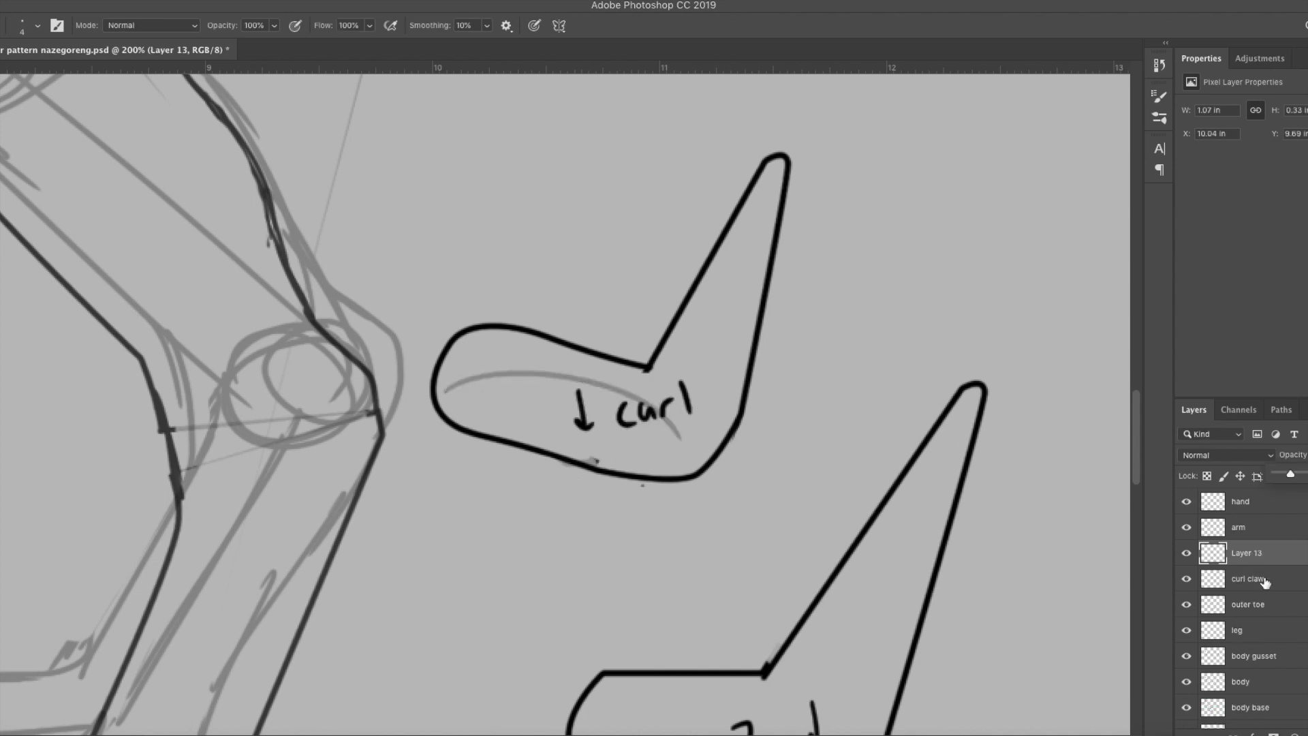
Warp the pad section of the curl claw so it arches, and clean up the joint with the upright claw part.
{"action": "left_click", "coordinate": [1247, 579]}
{"action": "key", "text": "ctrl+t"}
{"action": "left_click", "coordinate": [620, 26]}
{"action": "left_click_drag", "start_coordinate": [603, 284], "coordinate": [837, 301]}
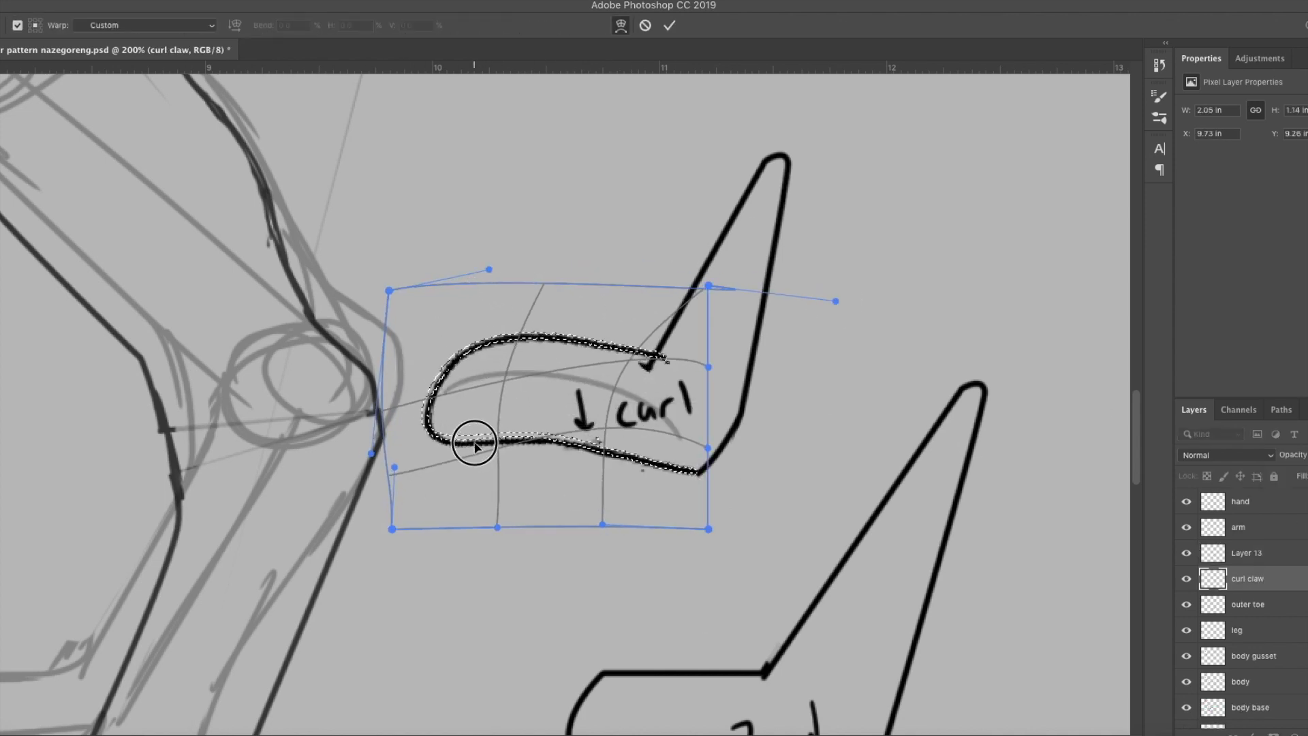
{"action": "key", "text": "Return"}
{"action": "key", "text": "e"}
{"action": "left_click_drag", "start_coordinate": [658, 368], "coordinate": [676, 368]}
{"action": "key", "text": "b"}
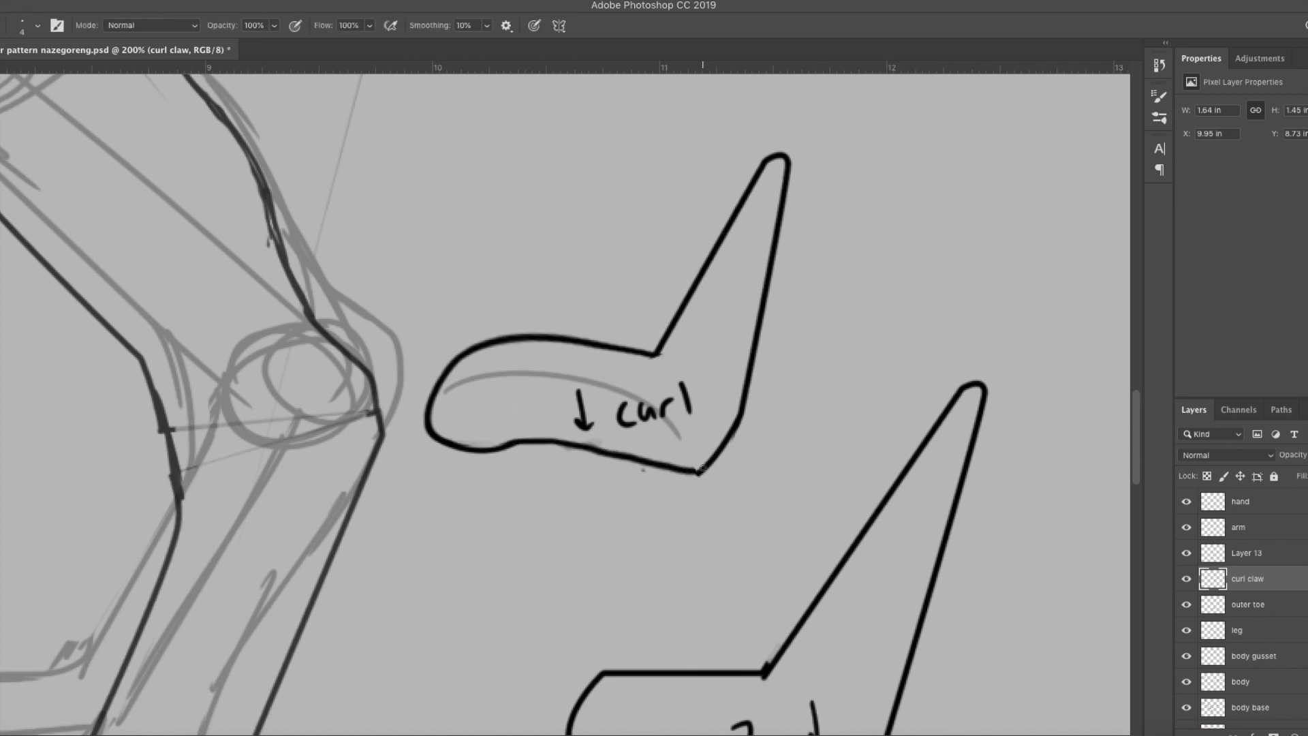
Move the curl claw up off the grey guide curve and trace a wavy Pen path along its lower edge.
{"action": "key", "text": "super+minus"}
{"action": "key", "text": "v"}
{"action": "mouse_move", "coordinate": [585, 413]}
{"action": "left_mouse_down"}
{"action": "mouse_move", "coordinate": [653, 577]}
{"action": "mouse_move", "coordinate": [596, 369]}
{"action": "left_mouse_up"}
{"action": "key", "text": "super+plus"}
{"action": "key", "text": "super+plus"}
{"action": "key", "text": "p"}
{"action": "left_click", "coordinate": [399, 310]}
{"action": "left_click_drag", "start_coordinate": [509, 359], "coordinate": [569, 358]}
{"action": "mouse_move", "coordinate": [666, 314]}
{"action": "left_mouse_down"}
{"action": "mouse_move", "coordinate": [766, 339]}
{"action": "mouse_move", "coordinate": [842, 382]}
{"action": "left_mouse_up"}
Erase the old lower edge of the curl claw and stroke the wavy path with the brush.
{"action": "key", "text": "e"}
{"action": "left_click_drag", "start_coordinate": [416, 328], "coordinate": [771, 375]}
{"action": "key", "text": "b"}
{"action": "key", "text": "Return"}
{"action": "key", "text": "p"}
{"action": "key", "text": "Return"}
{"action": "key", "text": "v"}
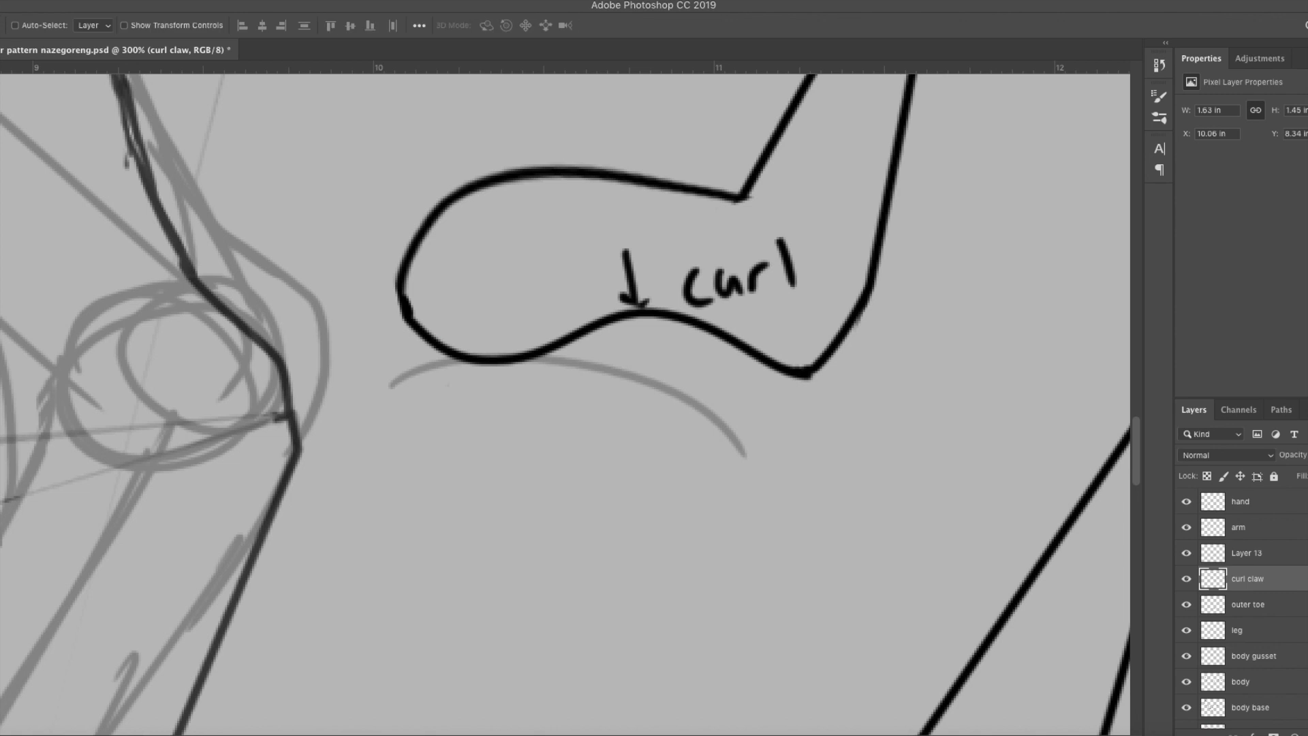
Reduce the opacity of Layer 14 and enlarge its small claw sketch over the curl claw to about 1.28 by 1.83 in.
{"action": "key", "text": "super+minus"}
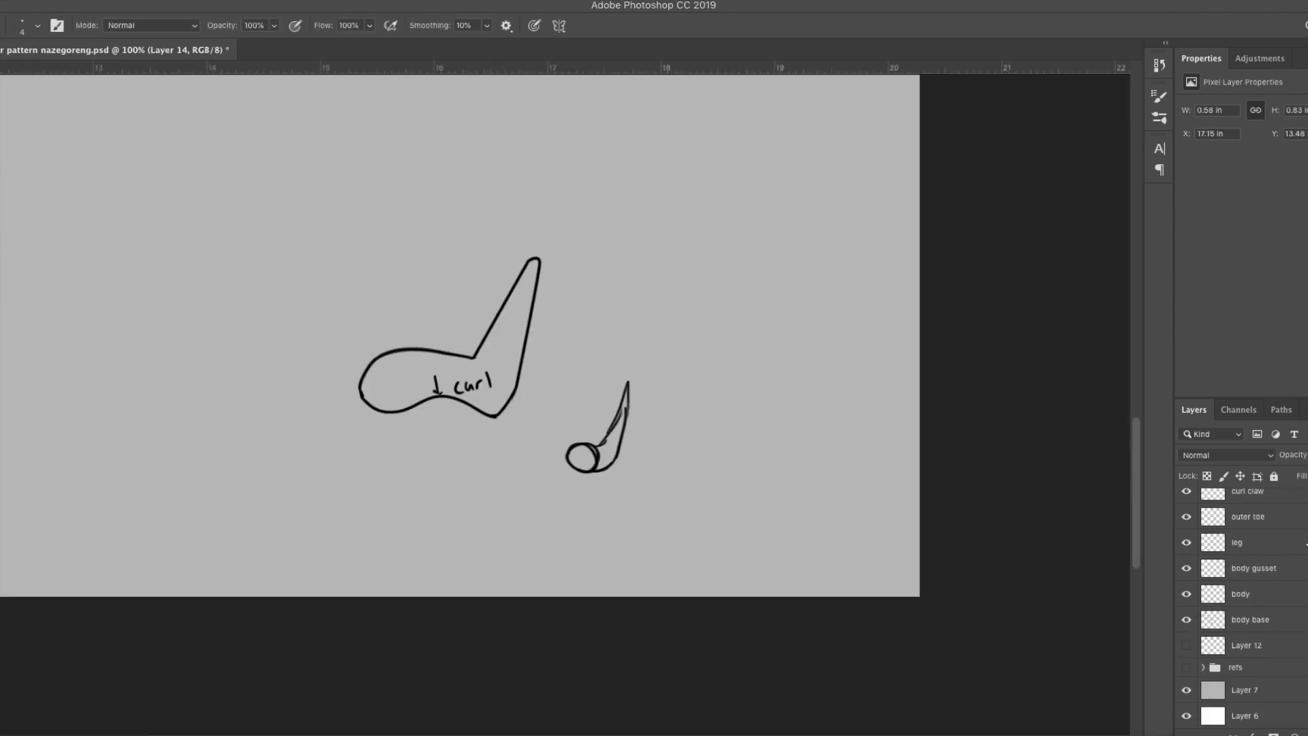
{"action": "scroll", "coordinate": [1254, 607], "scroll_direction": "up", "scroll_amount": 4}
{"action": "left_click", "coordinate": [1306, 455]}
{"action": "left_click_drag", "start_coordinate": [1306, 475], "coordinate": [1281, 478]}
{"action": "key", "text": "super+t"}
{"action": "mouse_move", "coordinate": [628, 381]}
{"action": "left_mouse_down"}
{"action": "mouse_move", "coordinate": [710, 266]}
{"action": "mouse_move", "coordinate": [491, 341]}
{"action": "mouse_move", "coordinate": [492, 318]}
{"action": "left_mouse_up"}
{"action": "key", "text": "Return"}
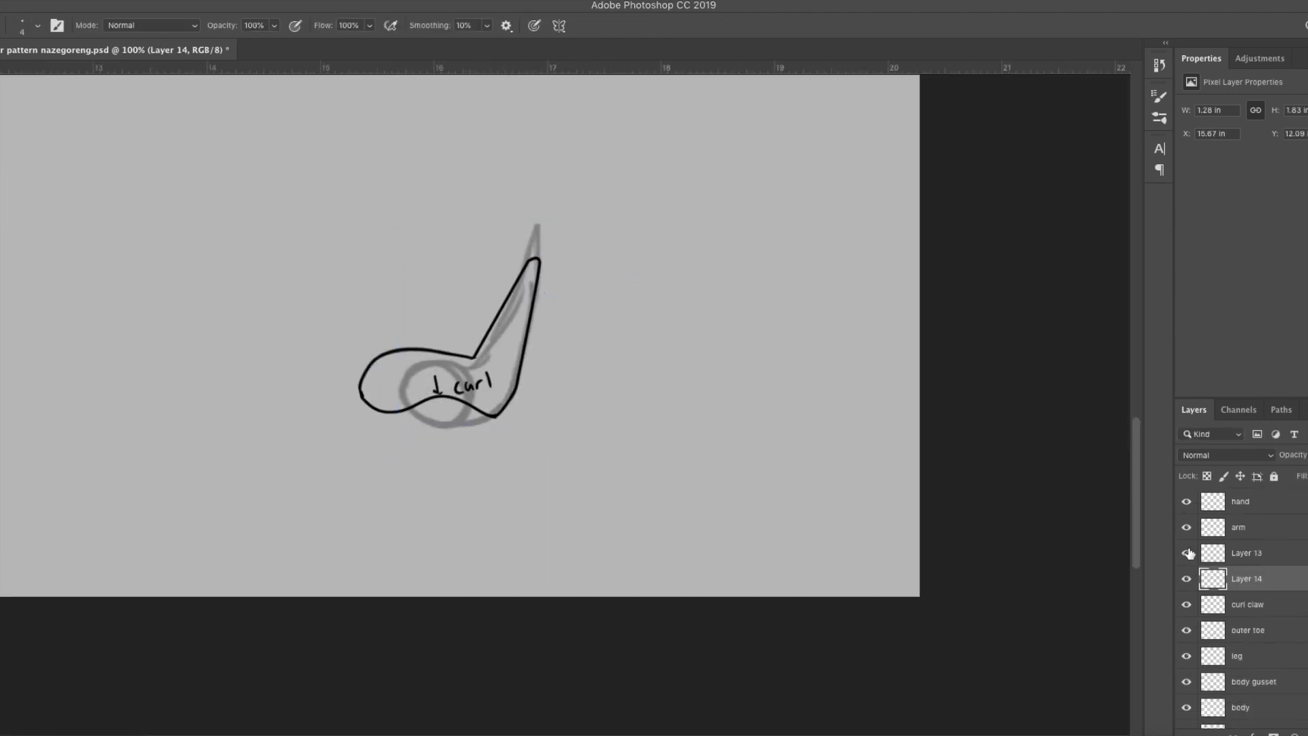
Delete Layer 13 and erase the pad outline and markings of the curl claw, keeping only the upright claw part.
{"action": "left_click", "coordinate": [1275, 555]}
{"action": "key", "text": "BackSpace"}
{"action": "key", "text": "super+minus"}
{"action": "key", "text": "super+minus"}
{"action": "left_click", "coordinate": [1235, 577]}
{"action": "key", "text": "super+plus"}
{"action": "key", "text": "super+plus"}
{"action": "key", "text": "super+plus"}
{"action": "key", "text": "e"}
{"action": "mouse_move", "coordinate": [390, 308]}
{"action": "left_mouse_down"}
{"action": "mouse_move", "coordinate": [199, 304]}
{"action": "mouse_move", "coordinate": [295, 295]}
{"action": "mouse_move", "coordinate": [438, 362]}
{"action": "mouse_move", "coordinate": [415, 418]}
{"action": "left_mouse_up"}
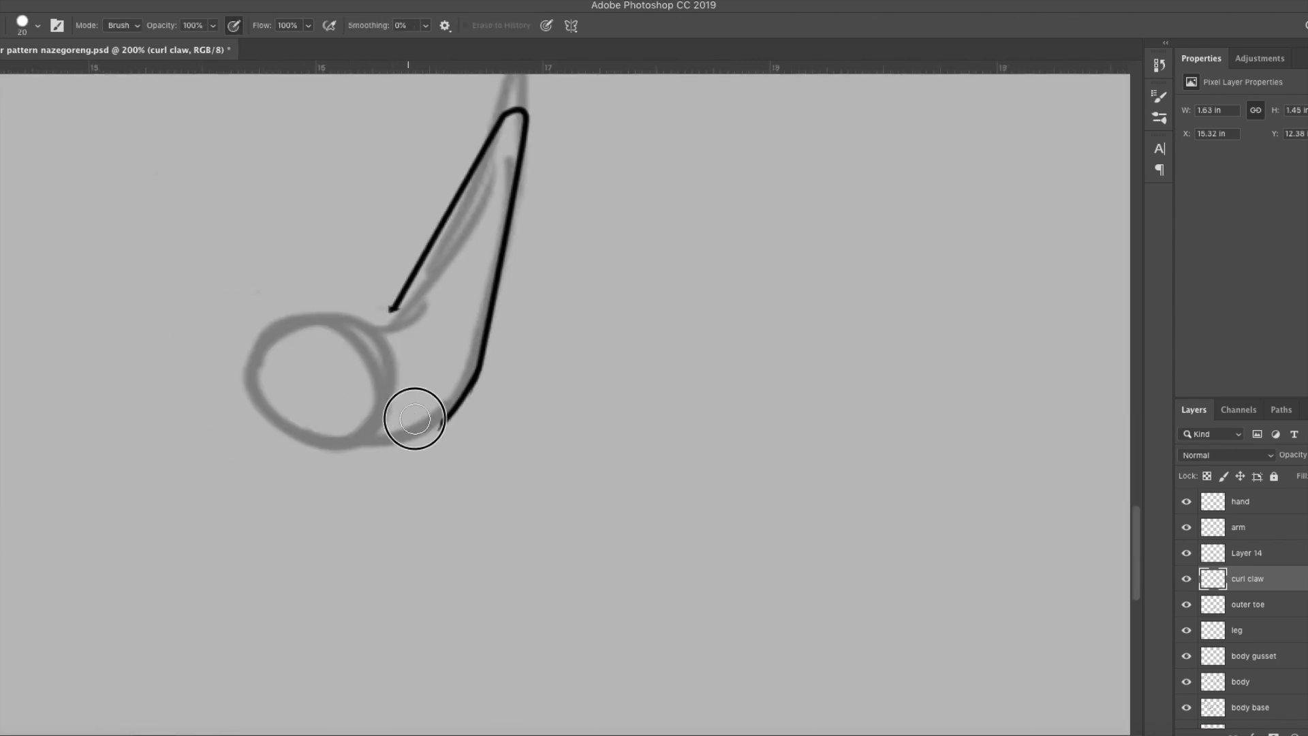
Trace a rounded pad path along the claw sketch, joining both ends of the remaining outline, and stroke it with the brush.
{"action": "key", "text": "p"}
{"action": "left_click", "coordinate": [392, 308]}
{"action": "left_click_drag", "start_coordinate": [364, 325], "coordinate": [347, 319]}
{"action": "left_click_drag", "start_coordinate": [248, 363], "coordinate": [221, 439]}
{"action": "left_click_drag", "start_coordinate": [440, 428], "coordinate": [525, 386]}
{"action": "right_click", "coordinate": [390, 366]}
{"action": "left_click", "coordinate": [443, 472]}
{"action": "key", "text": "Return"}
{"action": "key", "text": "Return"}
Draw a downward arrow inside the curl claw and label the piece curl.
{"action": "key", "text": "b"}
{"action": "left_click_drag", "start_coordinate": [436, 288], "coordinate": [442, 330]}
{"action": "left_click_drag", "start_coordinate": [430, 319], "coordinate": [451, 319]}
Delete the claw sketch on Layer 14.
{"action": "mouse_move", "coordinate": [406, 356]}
{"action": "left_mouse_down"}
{"action": "mouse_move", "coordinate": [403, 373]}
{"action": "mouse_move", "coordinate": [452, 365]}
{"action": "mouse_move", "coordinate": [274, 310]}
{"action": "mouse_move", "coordinate": [166, 218]}
{"action": "mouse_move", "coordinate": [181, 229]}
{"action": "left_mouse_up"}
{"action": "key", "text": "v"}
{"action": "key", "text": "super+minus"}
{"action": "key", "text": "super+minus"}
{"action": "key", "text": "Delete"}
Scale the curl claw up to about 1.82 by 1.78 in.
{"action": "left_click_drag", "start_coordinate": [183, 229], "coordinate": [385, 351]}
{"action": "key", "text": "super+t"}
{"action": "left_click_drag", "start_coordinate": [383, 253], "coordinate": [407, 232]}
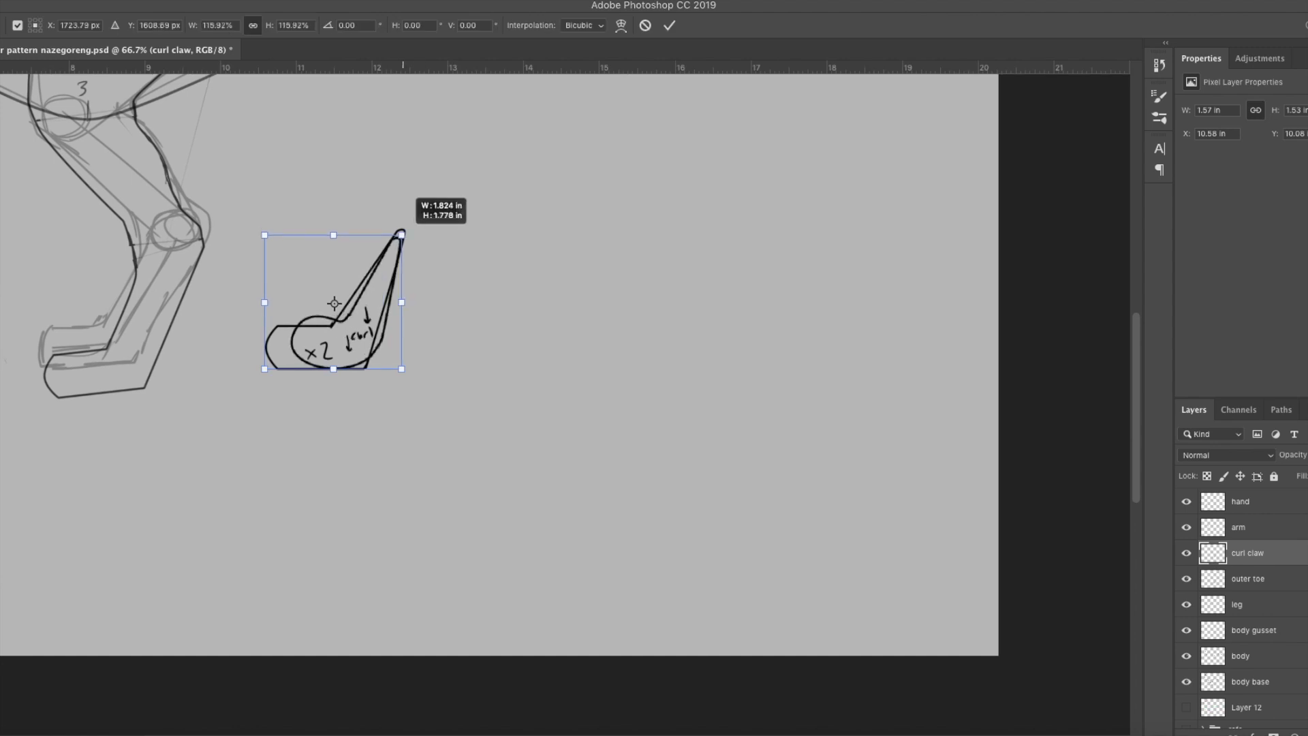
{"action": "key", "text": "Return"}
{"action": "mouse_move", "coordinate": [327, 321]}
{"action": "left_mouse_down"}
{"action": "mouse_move", "coordinate": [470, 315]}
{"action": "mouse_move", "coordinate": [136, 312]}
{"action": "mouse_move", "coordinate": [132, 300]}
{"action": "mouse_move", "coordinate": [598, 382]}
{"action": "left_mouse_up"}
Lasso a section of the curl claw outline and warp it slightly downward, leaving nothing selected.
{"action": "key", "text": "l"}
{"action": "key", "text": "super+plus"}
{"action": "key", "text": "super+plus"}
{"action": "left_click_drag", "start_coordinate": [598, 469], "coordinate": [732, 465]}
{"action": "left_click_drag", "start_coordinate": [763, 361], "coordinate": [731, 468]}
{"action": "key", "text": "super+t"}
{"action": "right_click", "coordinate": [665, 405]}
{"action": "left_click", "coordinate": [698, 501]}
{"action": "left_click_drag", "start_coordinate": [693, 412], "coordinate": [695, 436]}
{"action": "key", "text": "Return"}
{"action": "key", "text": "super+d"}
Move the curl claw above the outer toe piece and merge its layer into the outer toe layer.
{"action": "key", "text": "super+minus"}
{"action": "key", "text": "super+minus"}
{"action": "key", "text": "v"}
{"action": "left_click_drag", "start_coordinate": [600, 409], "coordinate": [824, 289]}
{"action": "right_click", "coordinate": [1247, 553]}
{"action": "left_click", "coordinate": [1182, 538]}
Erase the x2 marking inside the outer toe piece and handwrite the label outer in its place.
{"action": "key", "text": "b"}
{"action": "key", "text": "e"}
{"action": "left_click_drag", "start_coordinate": [789, 428], "coordinate": [806, 433]}
{"action": "key", "text": "b"}
{"action": "key", "text": "super+plus"}
{"action": "key", "text": "super+plus"}
{"action": "left_click_drag", "start_coordinate": [930, 454], "coordinate": [551, 399]}
{"action": "mouse_move", "coordinate": [844, 409]}
{"action": "left_mouse_down"}
{"action": "mouse_move", "coordinate": [847, 422]}
{"action": "mouse_move", "coordinate": [871, 421]}
{"action": "left_mouse_up"}
{"action": "left_click_drag", "start_coordinate": [881, 386], "coordinate": [885, 421]}
{"action": "left_click_drag", "start_coordinate": [874, 402], "coordinate": [892, 400]}
{"action": "left_click_drag", "start_coordinate": [899, 414], "coordinate": [914, 419]}
{"action": "left_click_drag", "start_coordinate": [923, 407], "coordinate": [938, 407]}
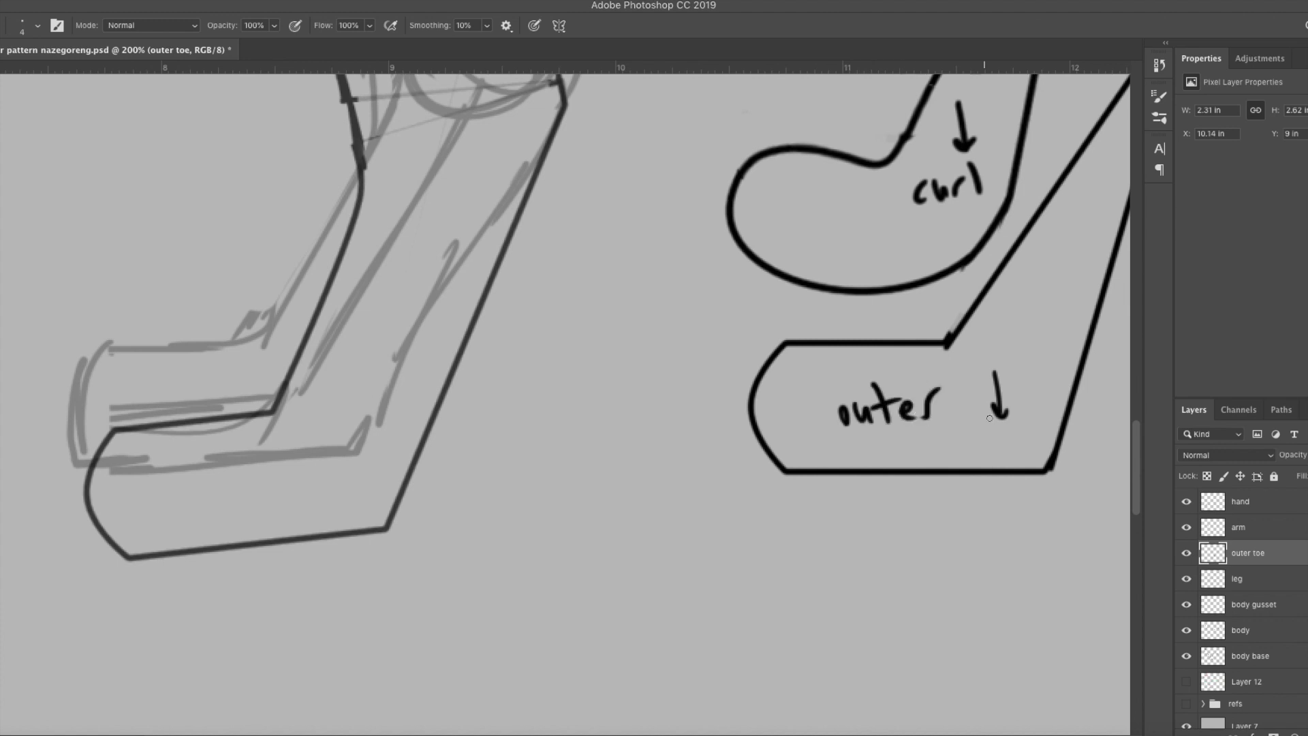
On a new layer named head side, trace the raptor's head sketch with a closed Pen path around snout, skull and jaw.
{"action": "key", "text": "super+minus"}
{"action": "key", "text": "super+minus"}
{"action": "key", "text": "super+minus"}
{"action": "key", "text": "super+minus"}
{"action": "key", "text": "v"}
{"action": "left_click_drag", "start_coordinate": [308, 409], "coordinate": [1116, 175]}
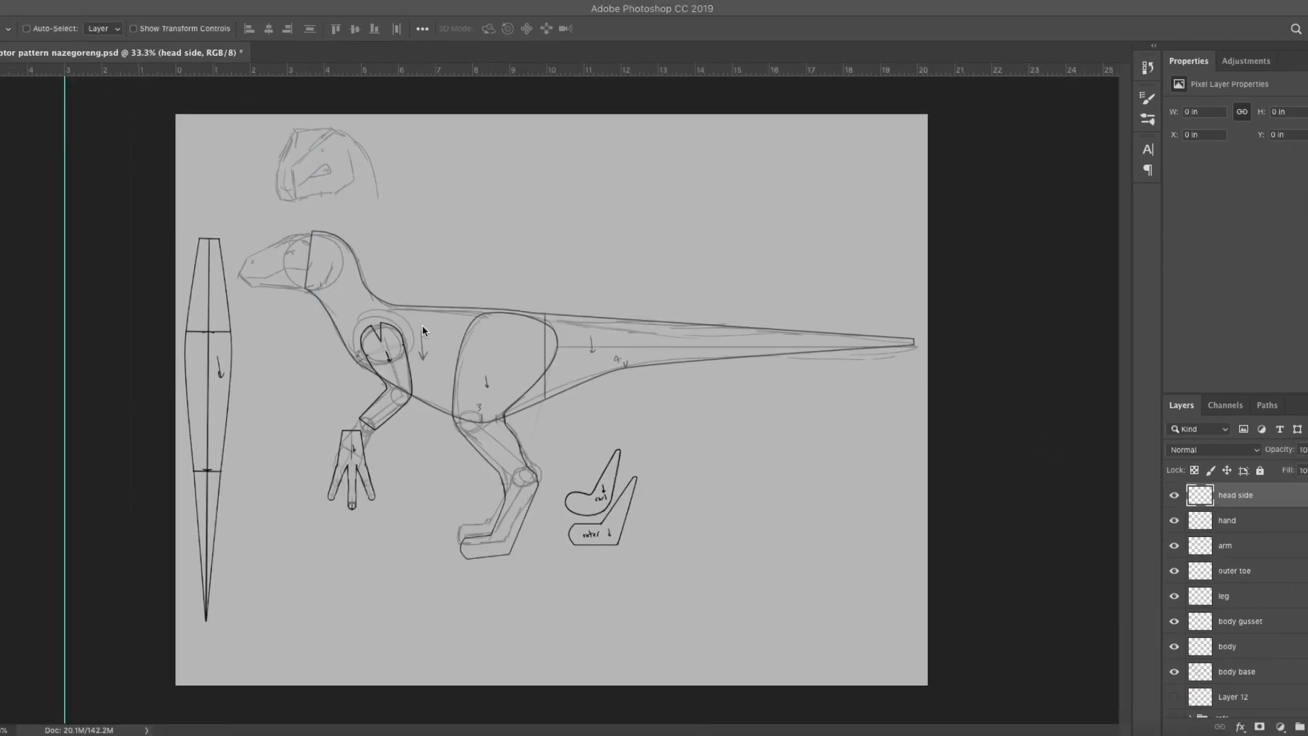
{"action": "key", "text": "super+plus"}
{"action": "key", "text": "super+plus"}
{"action": "key", "text": "super+plus"}
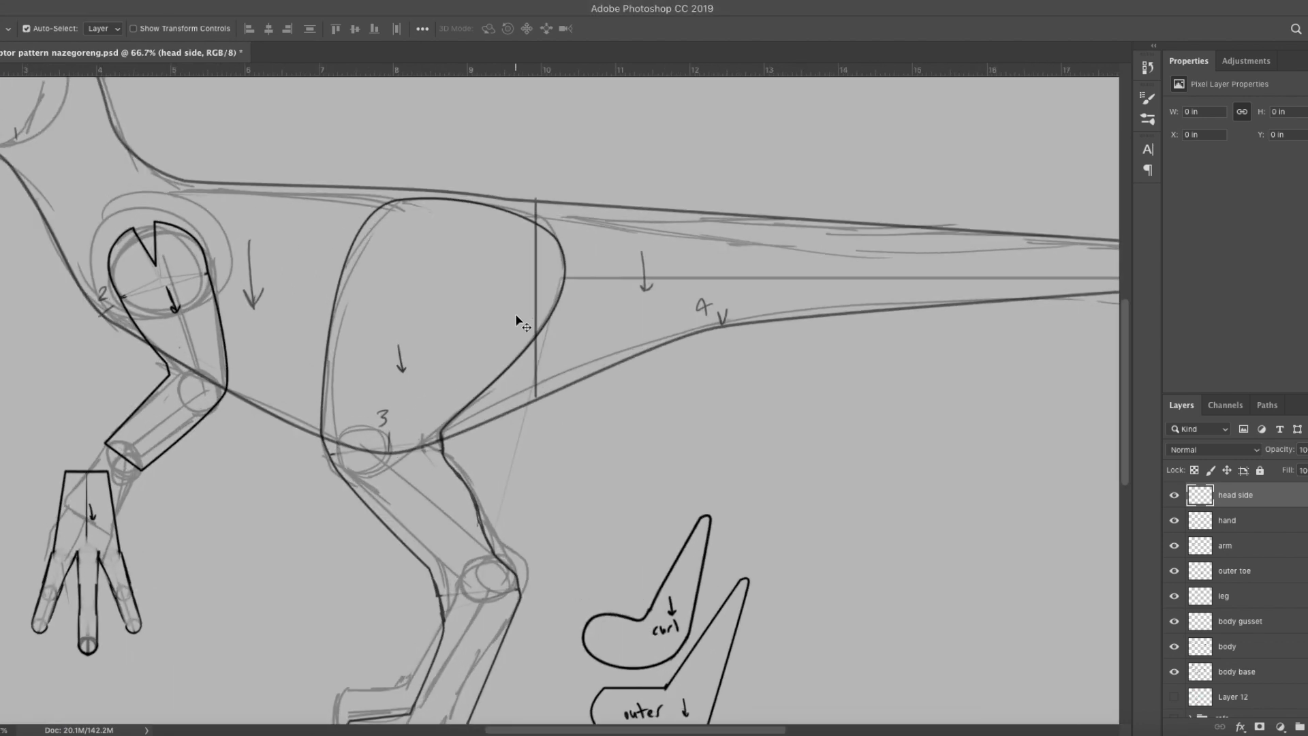
{"action": "scroll", "coordinate": [477, 341], "scroll_direction": "up", "scroll_amount": 5}
{"action": "scroll", "coordinate": [477, 341], "scroll_direction": "left", "scroll_amount": 8}
{"action": "key", "text": "p"}
{"action": "key", "text": "super+plus"}
{"action": "scroll", "coordinate": [450, 318], "scroll_direction": "left", "scroll_amount": 10}
{"action": "scroll", "coordinate": [450, 319], "scroll_direction": "up", "scroll_amount": 3}
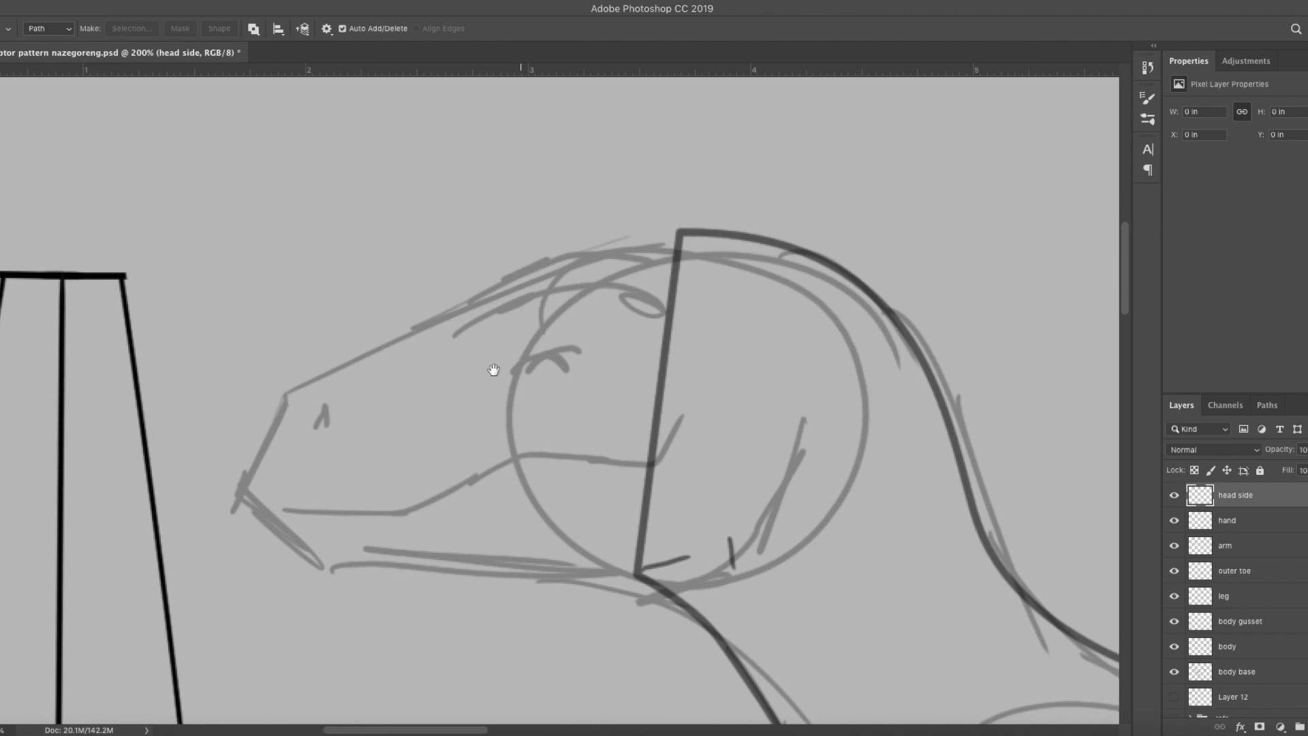
{"action": "left_click", "coordinate": [243, 486]}
{"action": "left_click", "coordinate": [284, 392]}
{"action": "left_click_drag", "start_coordinate": [673, 228], "coordinate": [776, 230]}
{"action": "left_click_drag", "start_coordinate": [872, 460], "coordinate": [850, 622]}
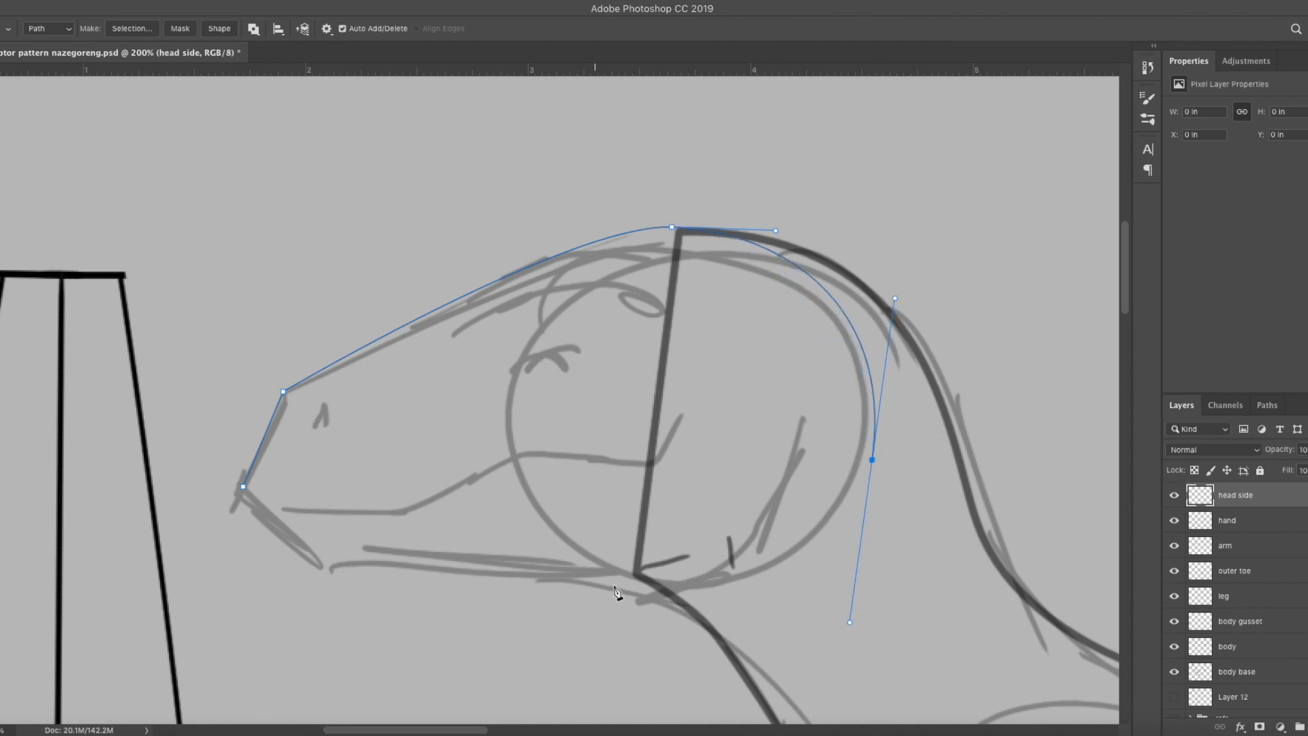
{"action": "left_click", "coordinate": [644, 595]}
{"action": "left_click", "coordinate": [321, 568]}
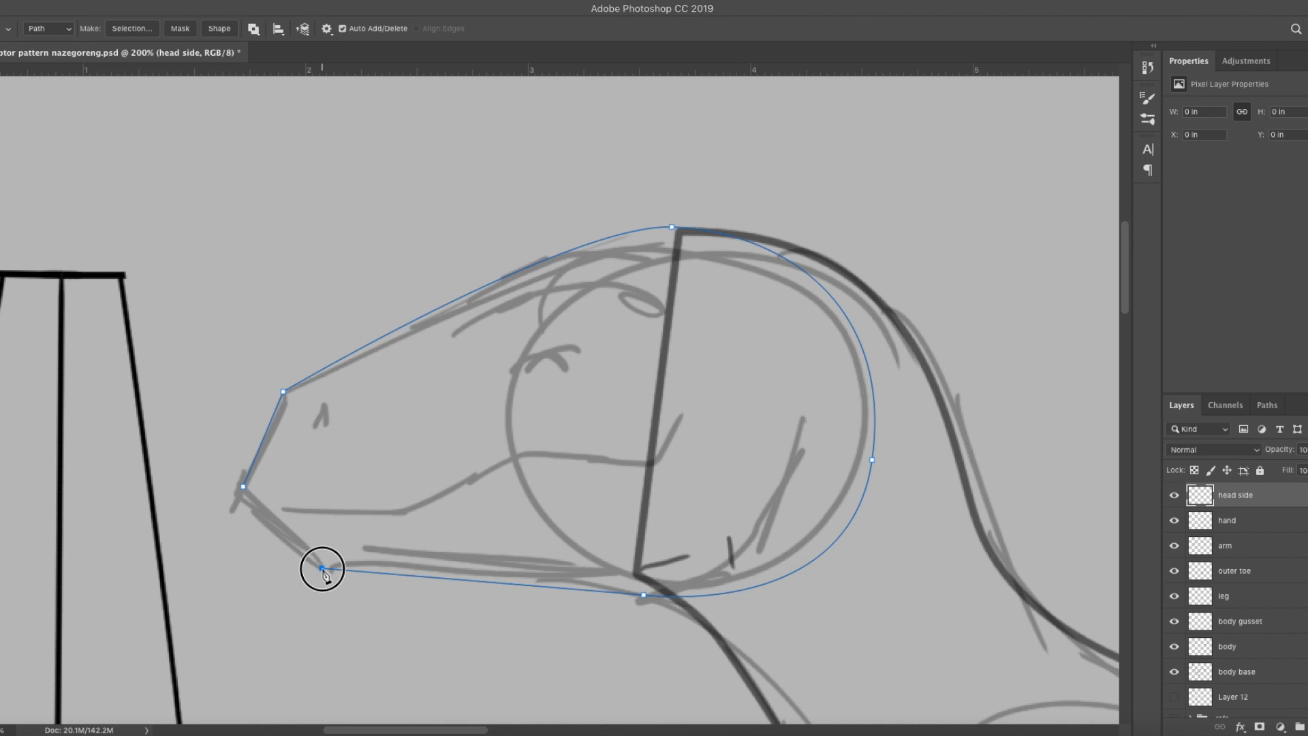
{"action": "left_click", "coordinate": [244, 488]}
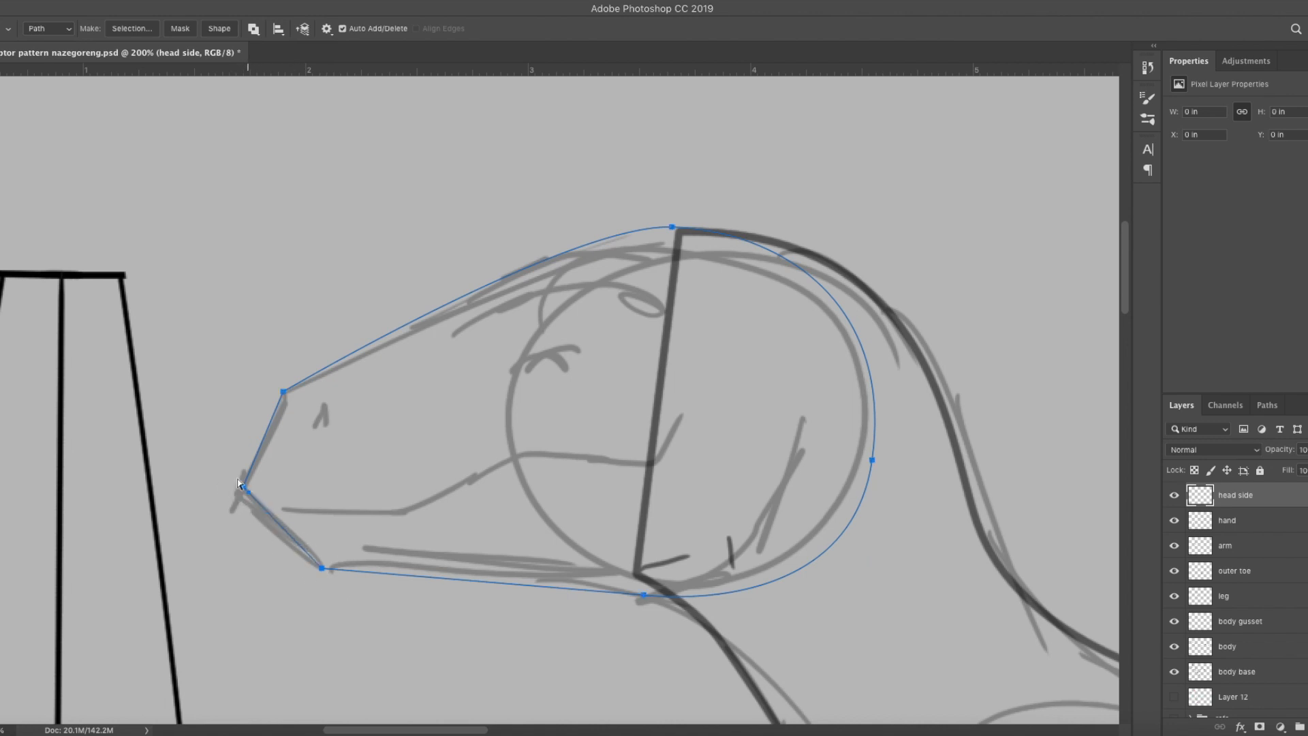
Round the path's anchor at the snout tip and stroke the head path with the brush.
{"action": "left_click_drag", "start_coordinate": [244, 488], "coordinate": [243, 454]}
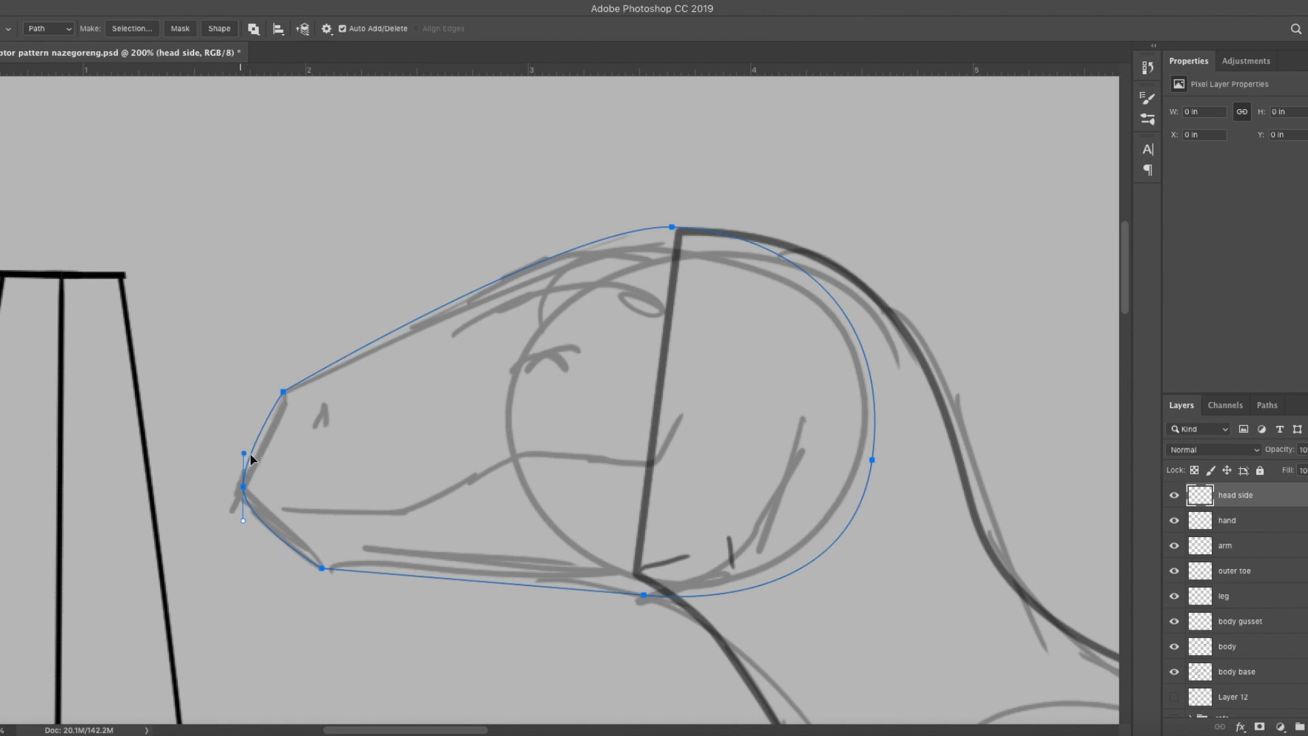
{"action": "right_click", "coordinate": [393, 471]}
{"action": "left_click", "coordinate": [428, 536]}
{"action": "key", "text": "Return"}
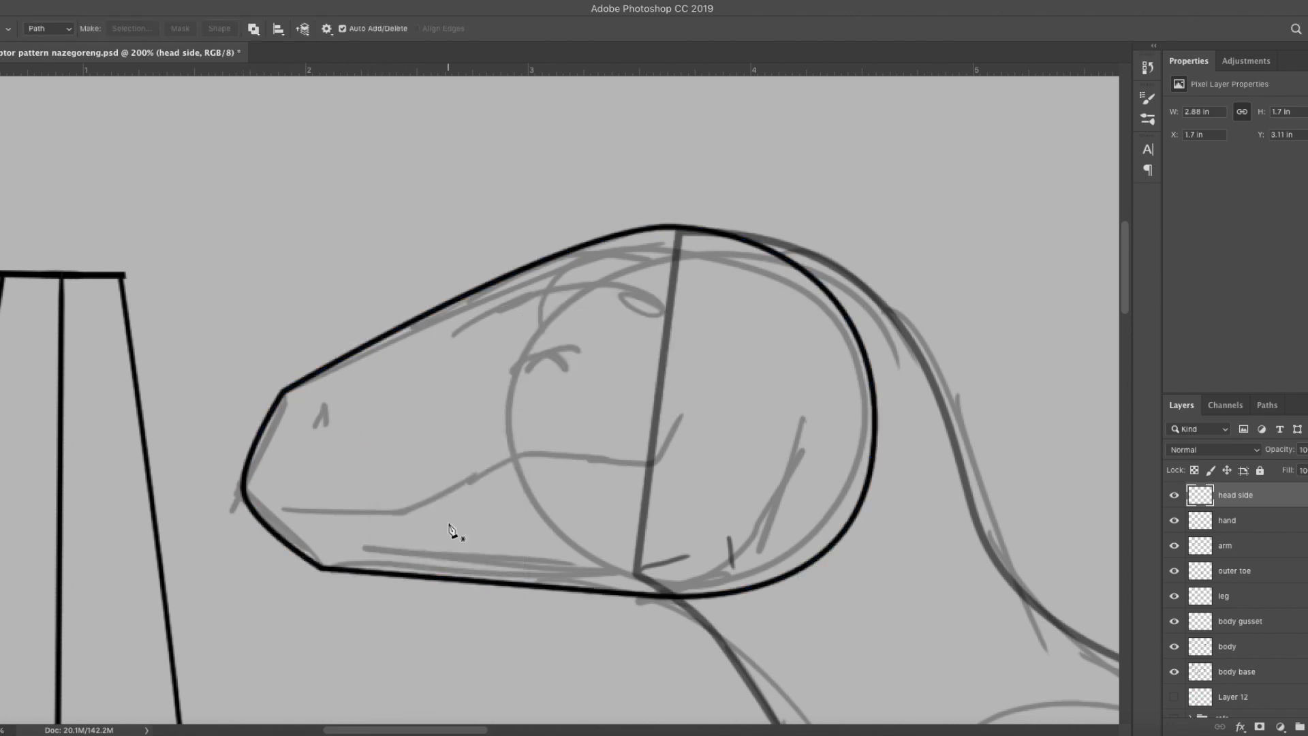
Draw a downward arrow inside the head piece and short alignment marks along its outline.
{"action": "key", "text": "b"}
{"action": "left_click_drag", "start_coordinate": [539, 403], "coordinate": [543, 455]}
{"action": "mouse_move", "coordinate": [535, 436]}
{"action": "left_mouse_down"}
{"action": "mouse_move", "coordinate": [549, 452]}
{"action": "mouse_move", "coordinate": [558, 436]}
{"action": "left_mouse_up"}
{"action": "left_click_drag", "start_coordinate": [286, 393], "coordinate": [308, 407]}
{"action": "left_click_drag", "start_coordinate": [323, 565], "coordinate": [338, 544]}
{"action": "left_click_drag", "start_coordinate": [638, 563], "coordinate": [636, 592]}
{"action": "left_click_drag", "start_coordinate": [682, 230], "coordinate": [682, 258]}
{"action": "left_click_drag", "start_coordinate": [481, 285], "coordinate": [491, 310]}
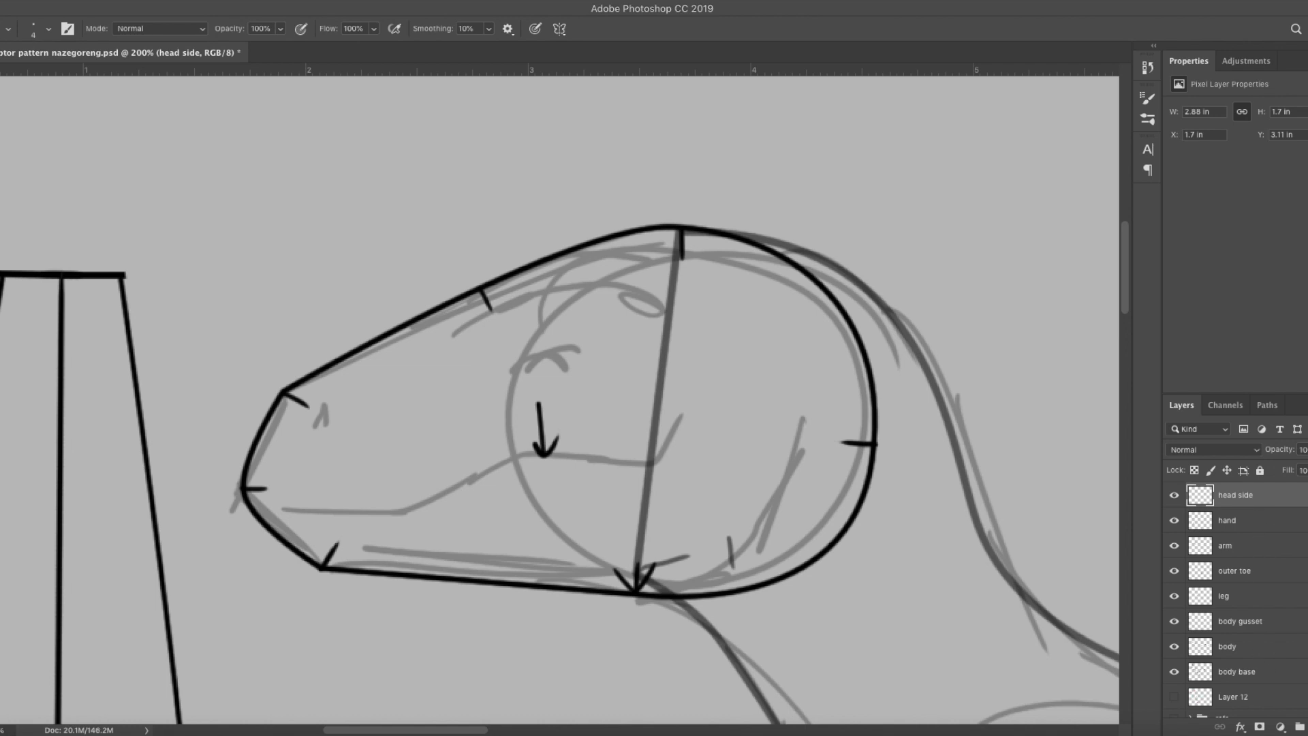
Lower the opacity of the body base layer and make the head side layer active again.
{"action": "scroll", "coordinate": [1233, 600], "scroll_direction": "down", "scroll_amount": 2}
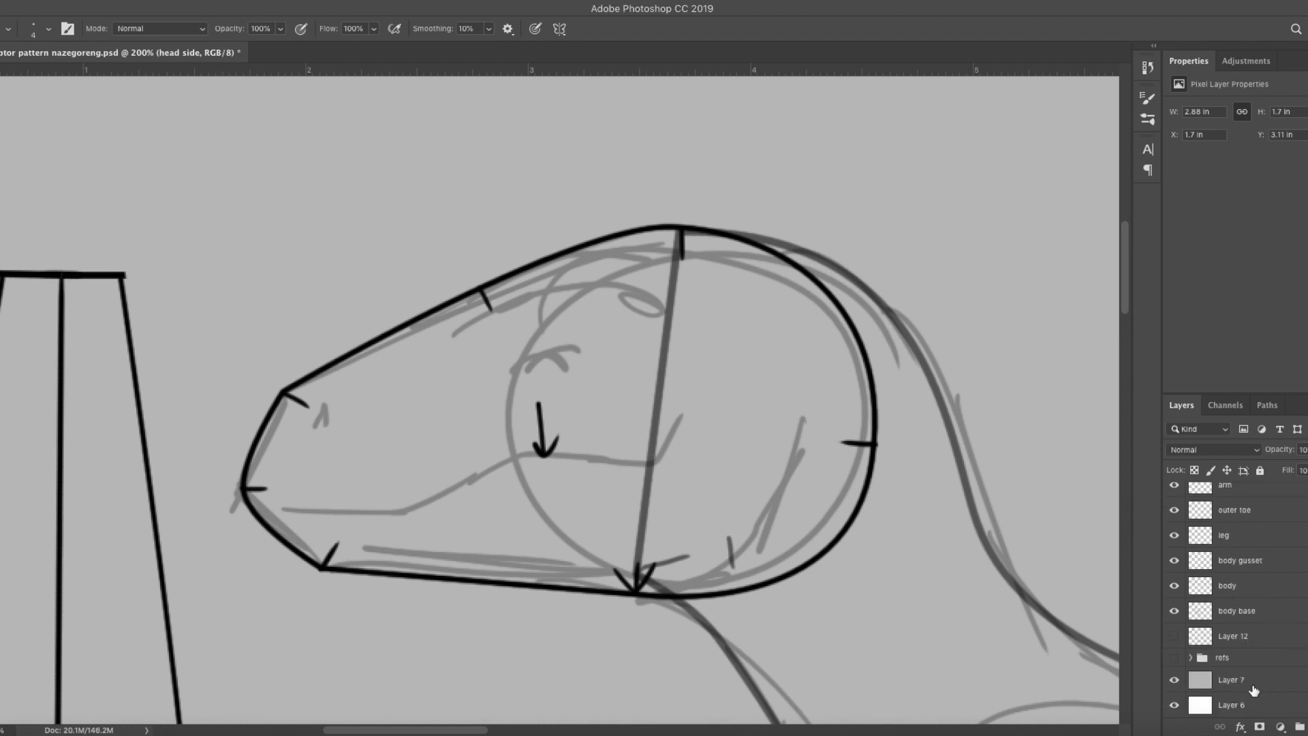
{"action": "left_click", "coordinate": [1258, 611]}
{"action": "left_click", "coordinate": [1307, 449]}
{"action": "left_click_drag", "start_coordinate": [1304, 467], "coordinate": [1290, 468]}
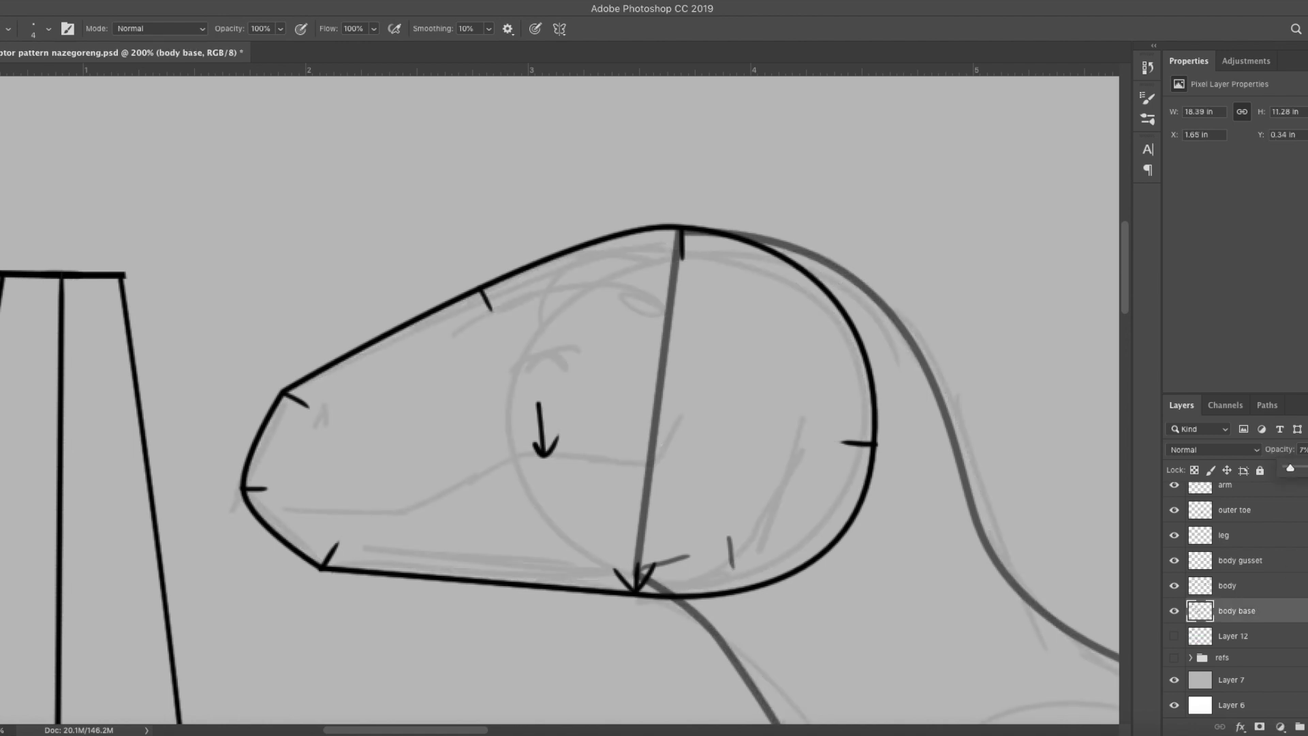
{"action": "scroll", "coordinate": [1250, 518], "scroll_direction": "up", "scroll_amount": 2}
{"action": "left_click", "coordinate": [1249, 504]}
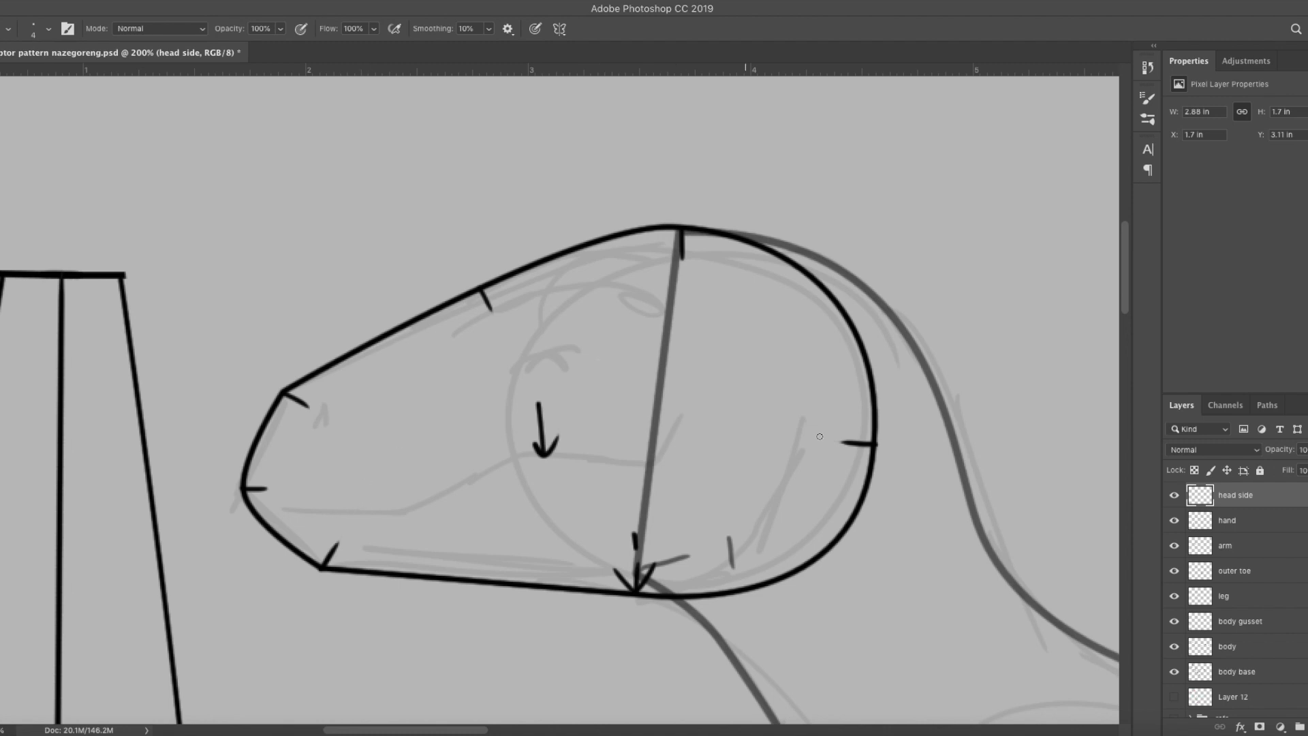
Number the head's alignment marks from 2 at the back of the skull around the top to 7 at the jaw.
{"action": "left_click_drag", "start_coordinate": [810, 429], "coordinate": [829, 446]}
{"action": "left_click_drag", "start_coordinate": [678, 269], "coordinate": [690, 285]}
{"action": "left_click_drag", "start_coordinate": [485, 315], "coordinate": [503, 341]}
{"action": "mouse_move", "coordinate": [321, 396]}
{"action": "left_mouse_down"}
{"action": "mouse_move", "coordinate": [336, 409]}
{"action": "mouse_move", "coordinate": [321, 417]}
{"action": "left_mouse_up"}
{"action": "left_click_drag", "start_coordinate": [285, 485], "coordinate": [294, 483]}
{"action": "left_click_drag", "start_coordinate": [336, 528], "coordinate": [353, 538]}
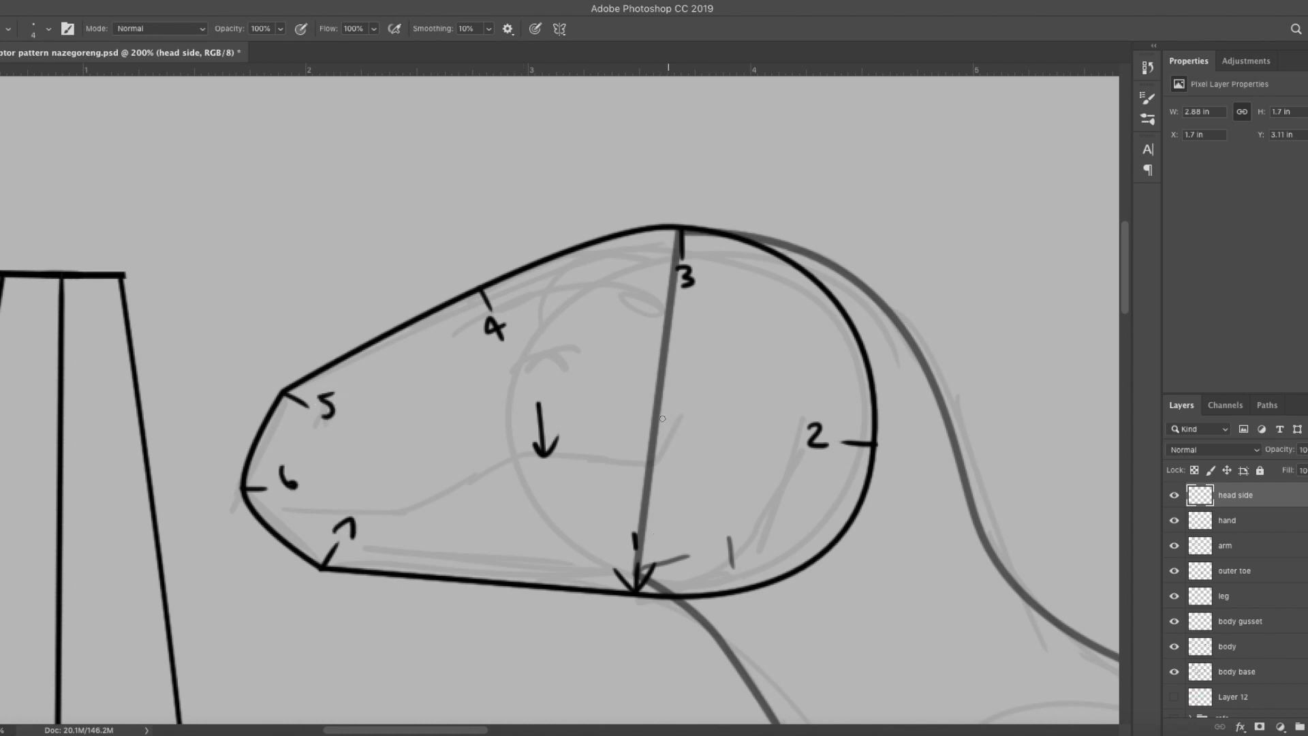
Draw a Pen path between head marks 4 and 3 and pull its middle upward into a brow bump.
{"action": "left_click_drag", "start_coordinate": [661, 472], "coordinate": [627, 491]}
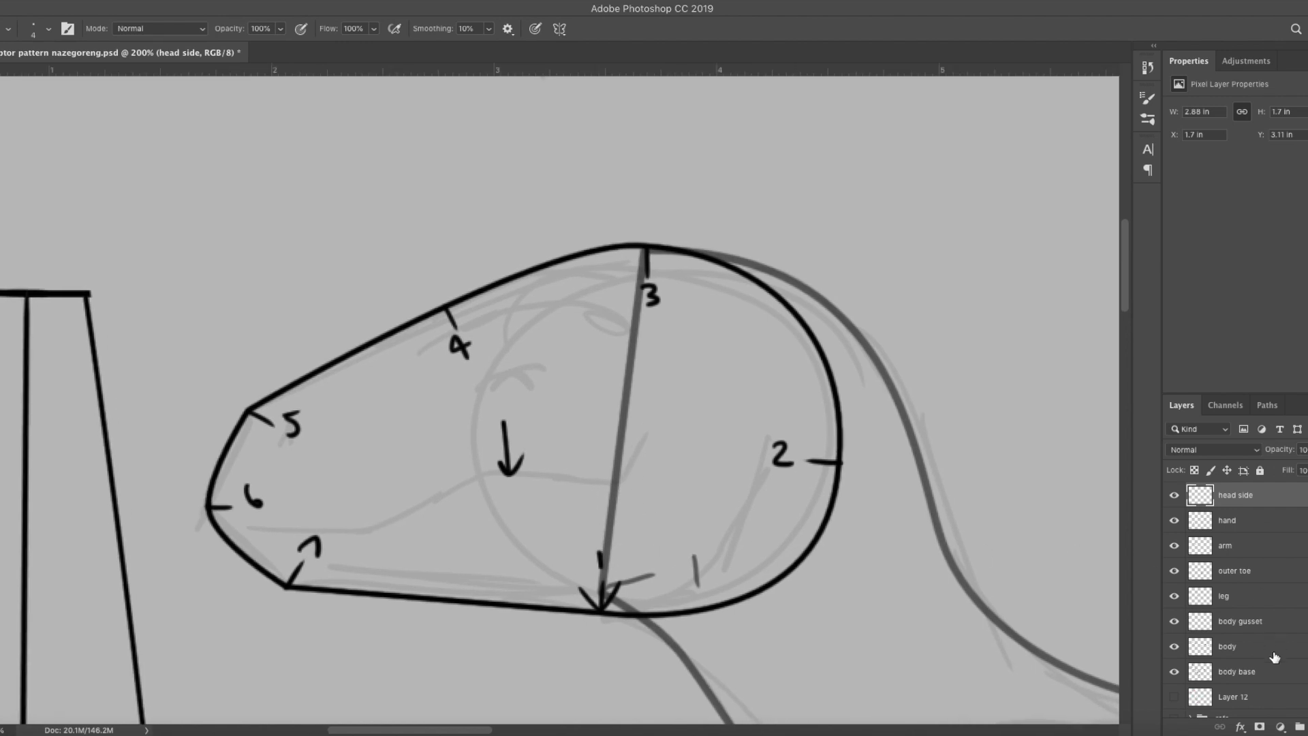
{"action": "key", "text": "alt+shift+super+n"}
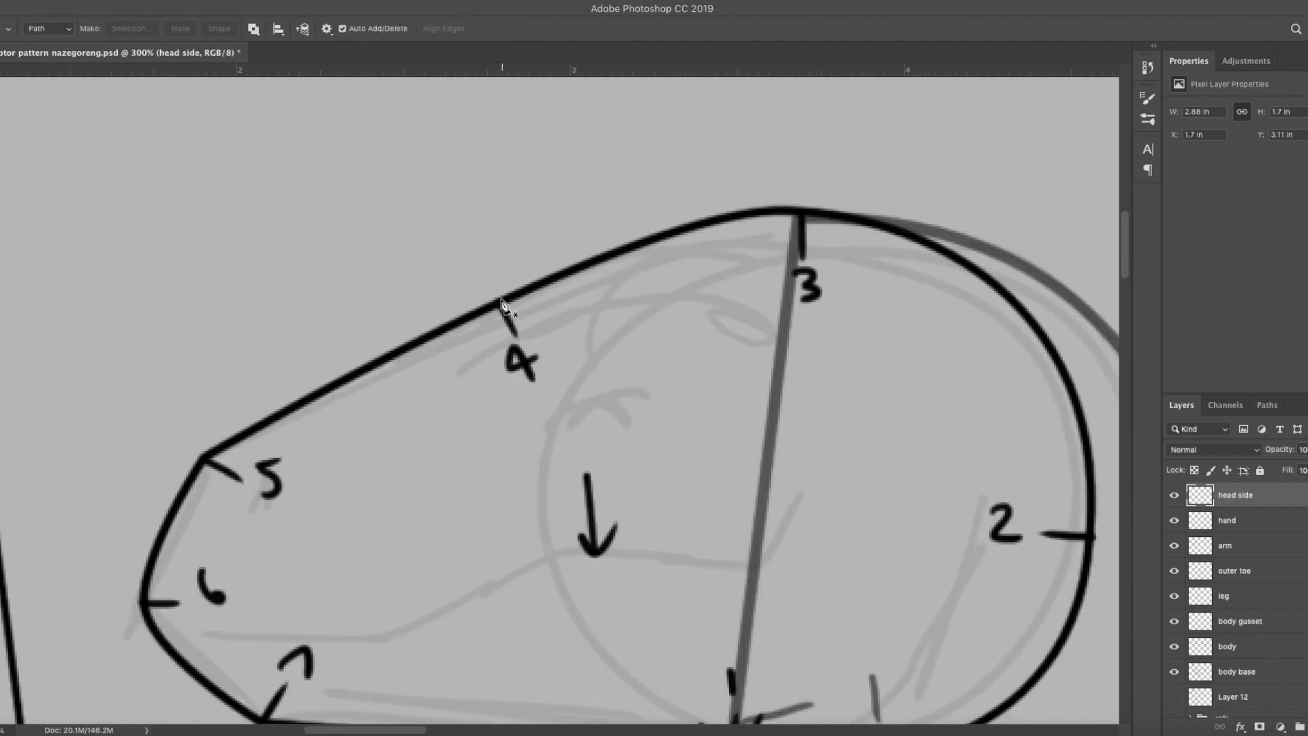
{"action": "left_click", "coordinate": [499, 301]}
{"action": "left_click", "coordinate": [801, 213]}
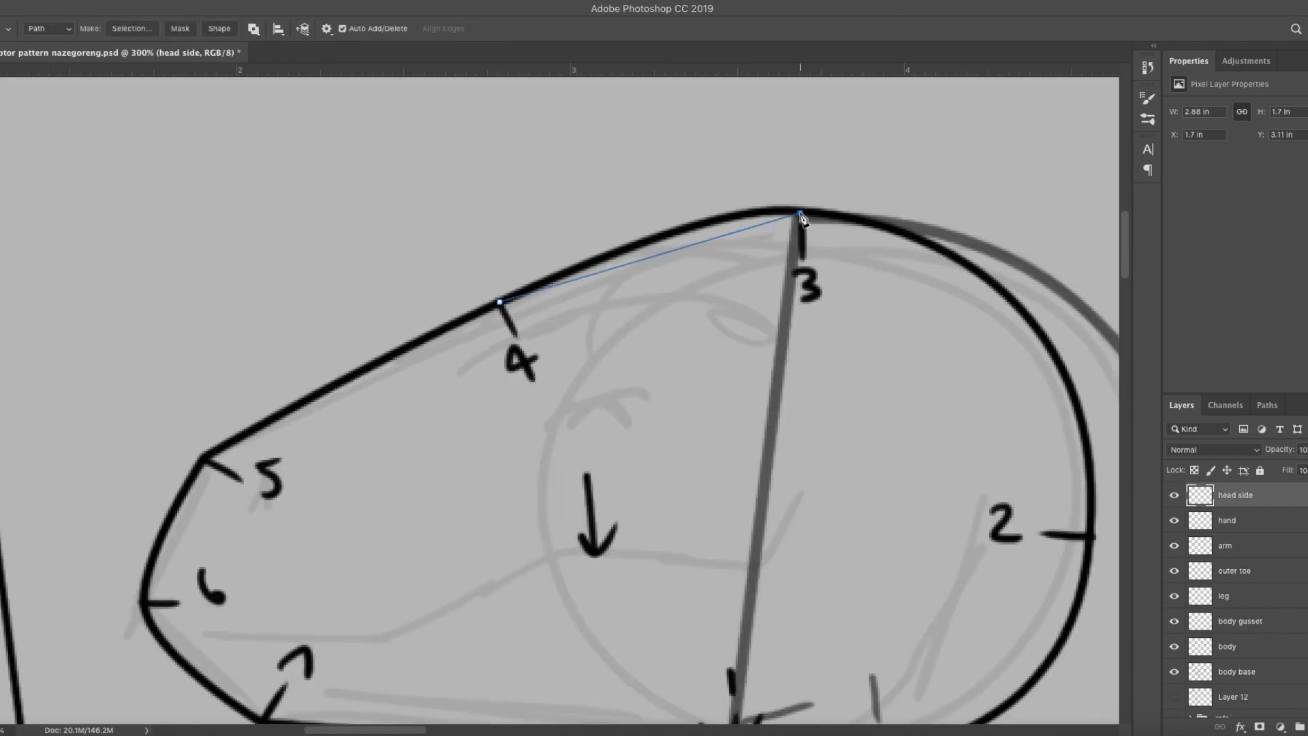
{"action": "right_click", "coordinate": [650, 256]}
{"action": "left_click", "coordinate": [651, 269]}
{"action": "right_click", "coordinate": [651, 257]}
{"action": "left_click", "coordinate": [657, 267]}
{"action": "right_click", "coordinate": [654, 259]}
{"action": "left_click", "coordinate": [658, 264]}
{"action": "left_click_drag", "start_coordinate": [656, 259], "coordinate": [630, 197]}
Adjust the brow path's end points against the head outline, raise its peak slightly and stroke the path.
{"action": "left_click_drag", "start_coordinate": [801, 214], "coordinate": [810, 211]}
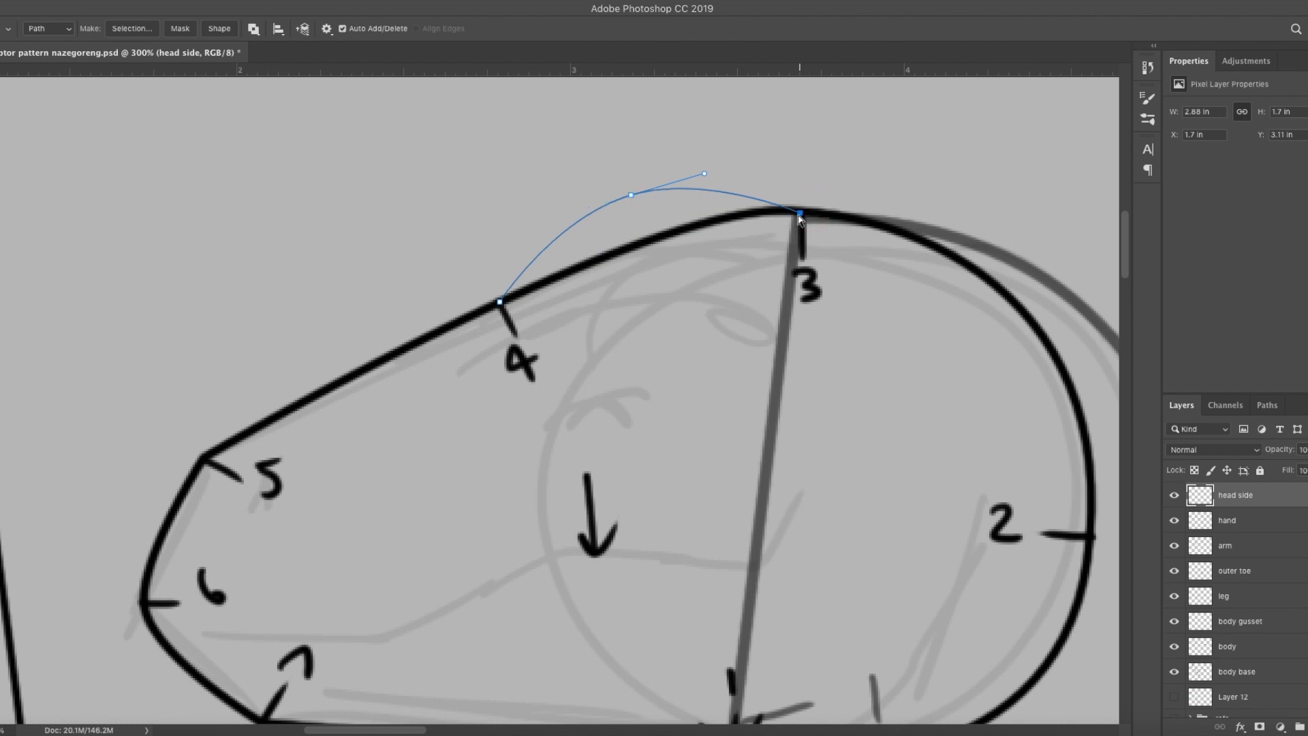
{"action": "left_click_drag", "start_coordinate": [499, 304], "coordinate": [482, 311]}
{"action": "left_click_drag", "start_coordinate": [631, 197], "coordinate": [629, 181]}
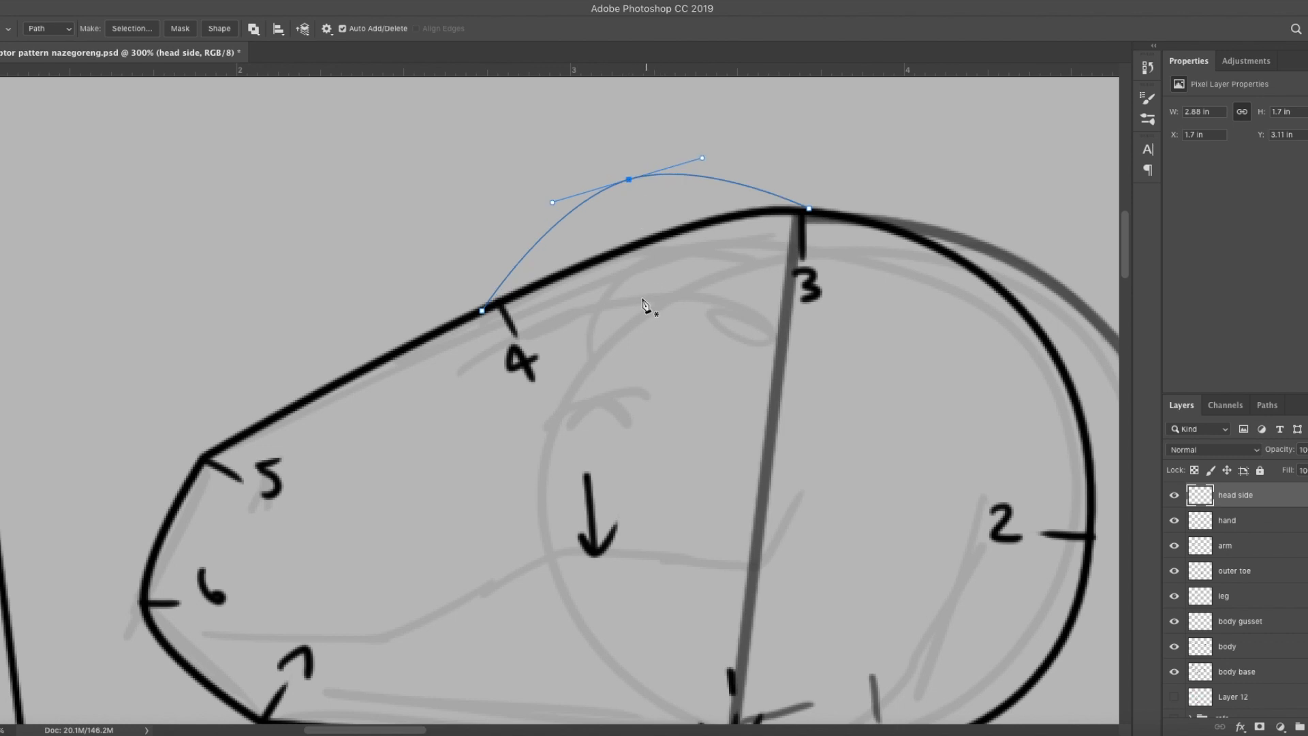
{"action": "left_click", "coordinate": [628, 178]}
{"action": "right_click", "coordinate": [647, 208]}
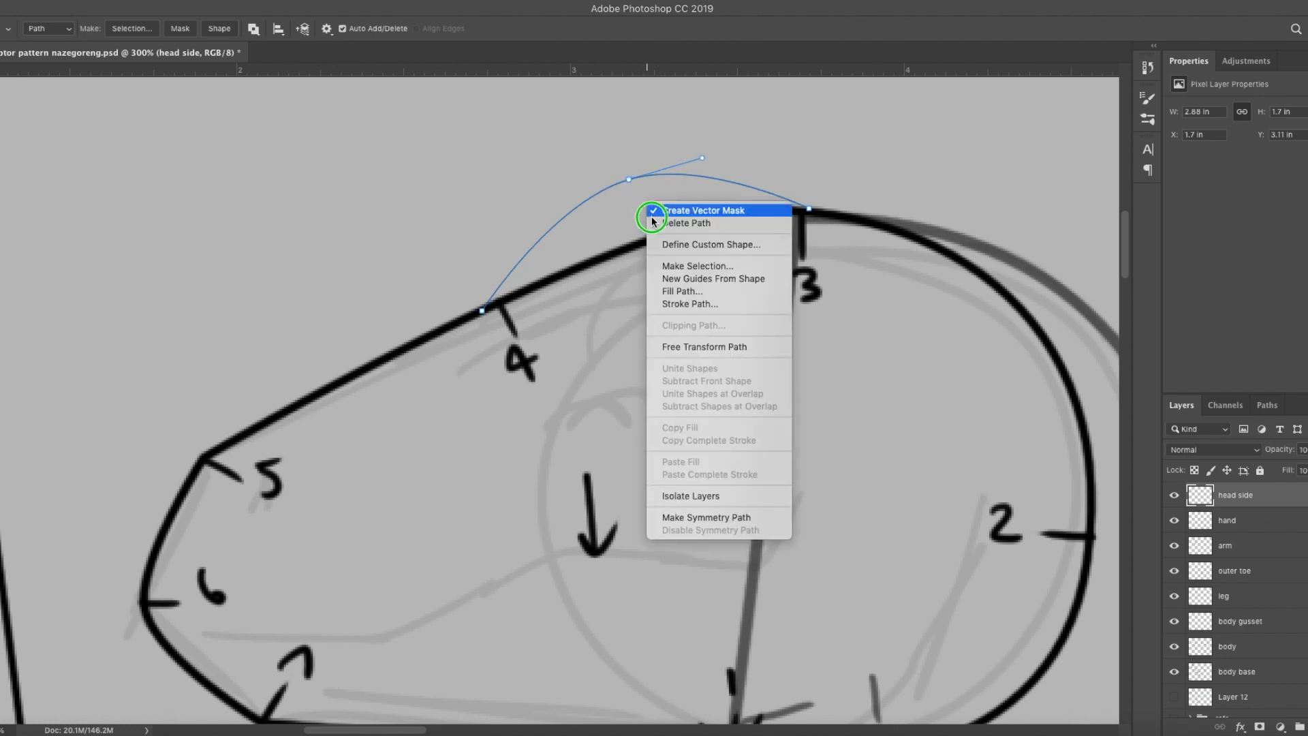
{"action": "left_click", "coordinate": [692, 314]}
{"action": "key", "text": "Return"}
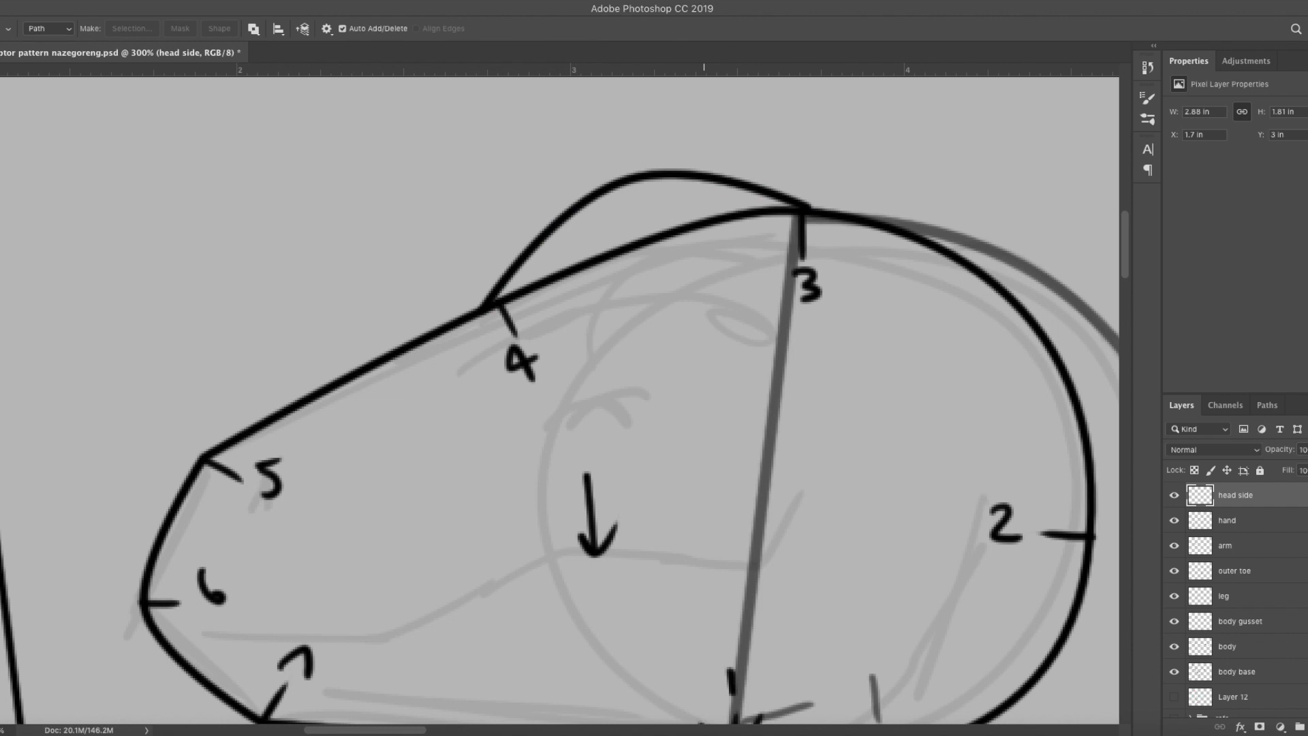
Erase the original head outline beneath the brow bump between marks 4 and 3.
{"action": "key", "text": "e"}
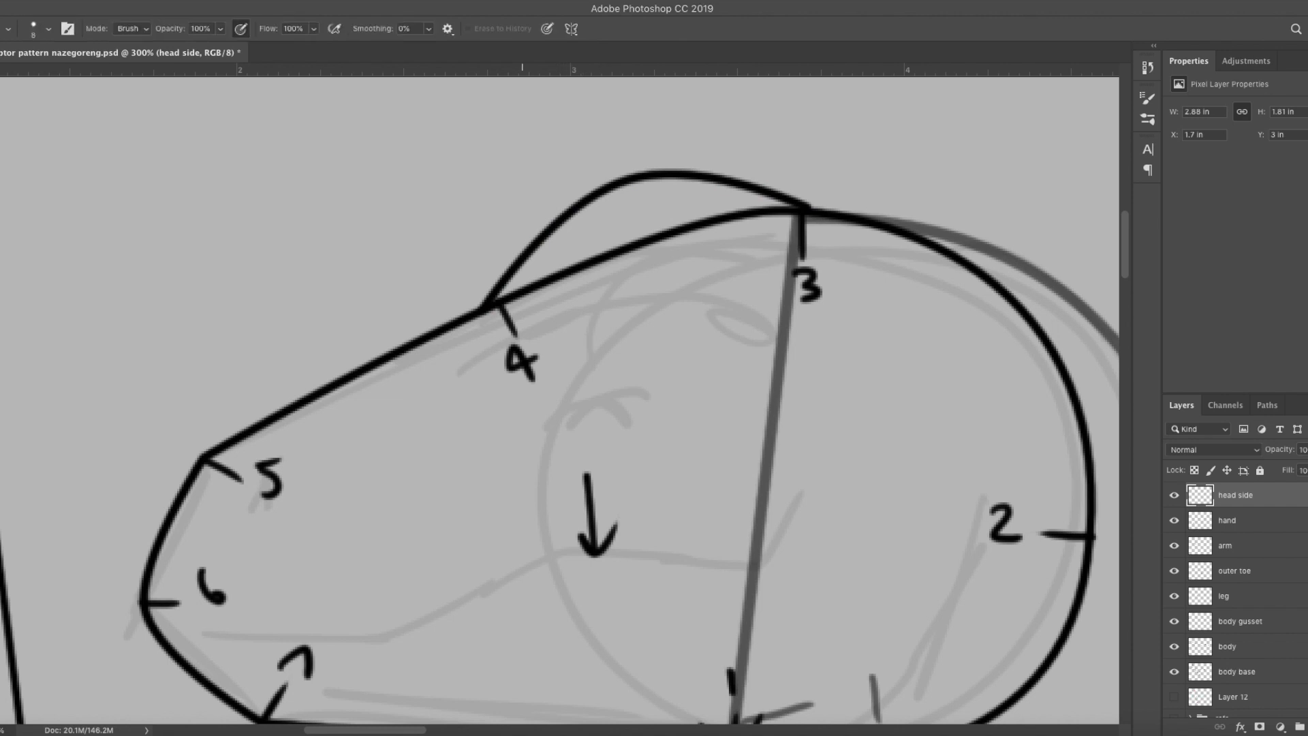
{"action": "left_click_drag", "start_coordinate": [517, 291], "coordinate": [767, 210]}
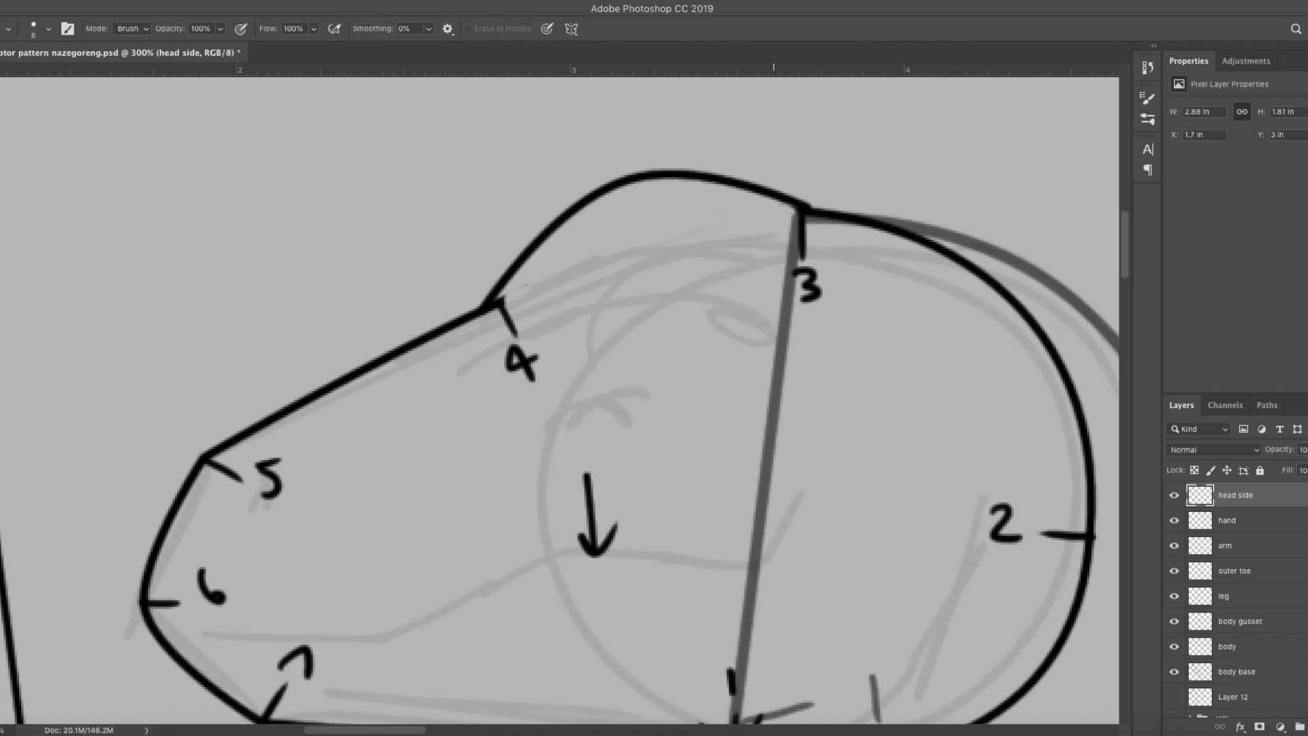
{"action": "key", "text": "super+minus"}
{"action": "key", "text": "super+minus"}
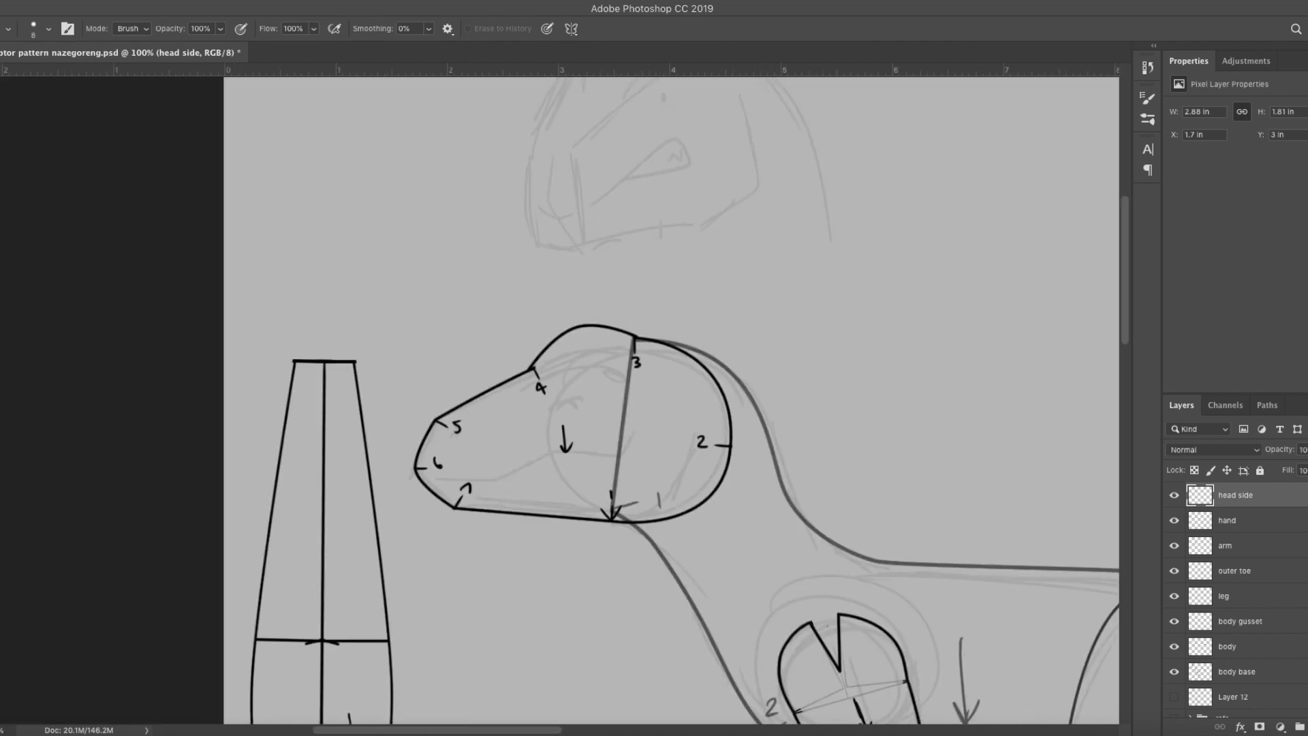
Duplicate the head side layer, name the copy eyebrow and move it to the empty area beside the three-quarter head sketch.
{"action": "key", "text": "super+j"}
{"action": "double_click", "coordinate": [1255, 495]}
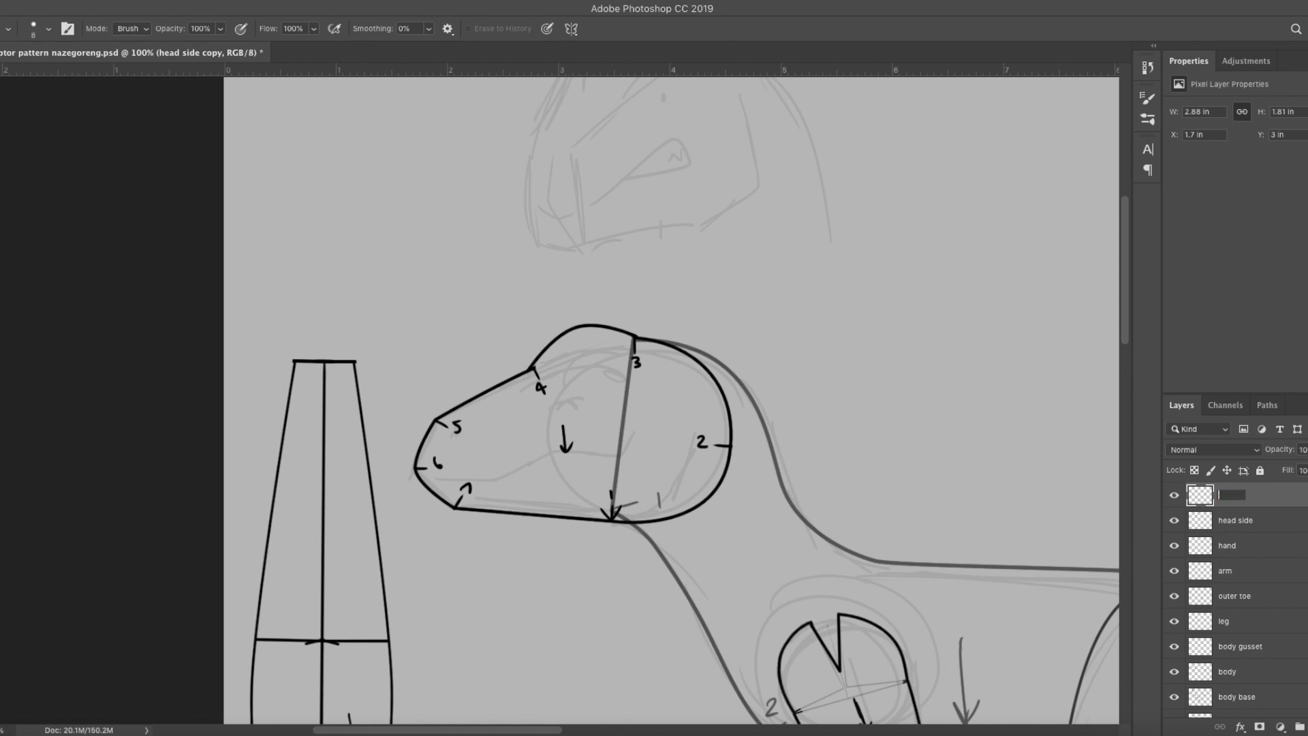
{"action": "key", "text": "Return"}
{"action": "key", "text": "v"}
{"action": "left_click_drag", "start_coordinate": [646, 446], "coordinate": [690, 361]}
Draw a straight Pen path from mark 4 to mark 3 on the eyebrow copy and stroke it.
{"action": "key", "text": "p"}
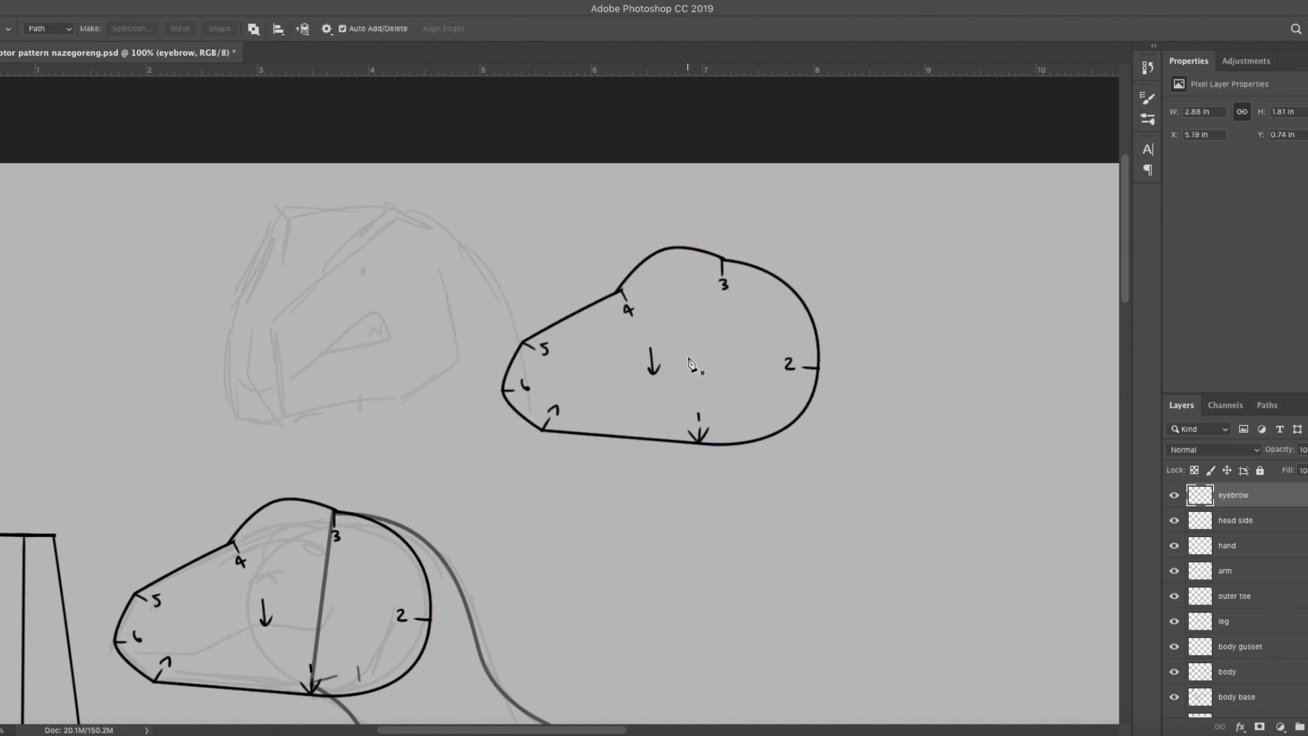
{"action": "left_click", "coordinate": [621, 290]}
{"action": "left_click", "coordinate": [723, 260]}
{"action": "right_click", "coordinate": [603, 300]}
{"action": "left_click", "coordinate": [750, 412]}
{"action": "key", "text": "Return"}
Add a small handwritten mark and a downward arrow inside the eyebrow piece.
{"action": "key", "text": "b"}
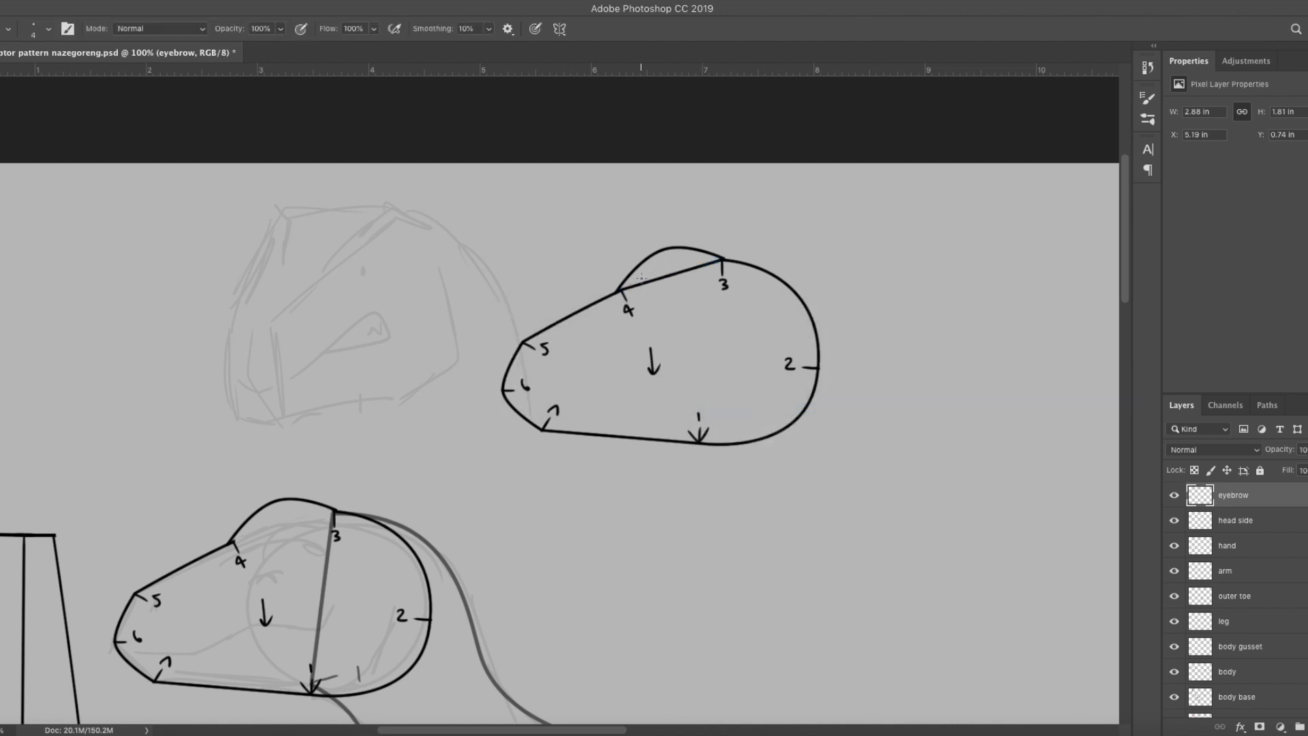
{"action": "left_click_drag", "start_coordinate": [634, 274], "coordinate": [668, 270]}
{"action": "left_click_drag", "start_coordinate": [664, 265], "coordinate": [673, 266]}
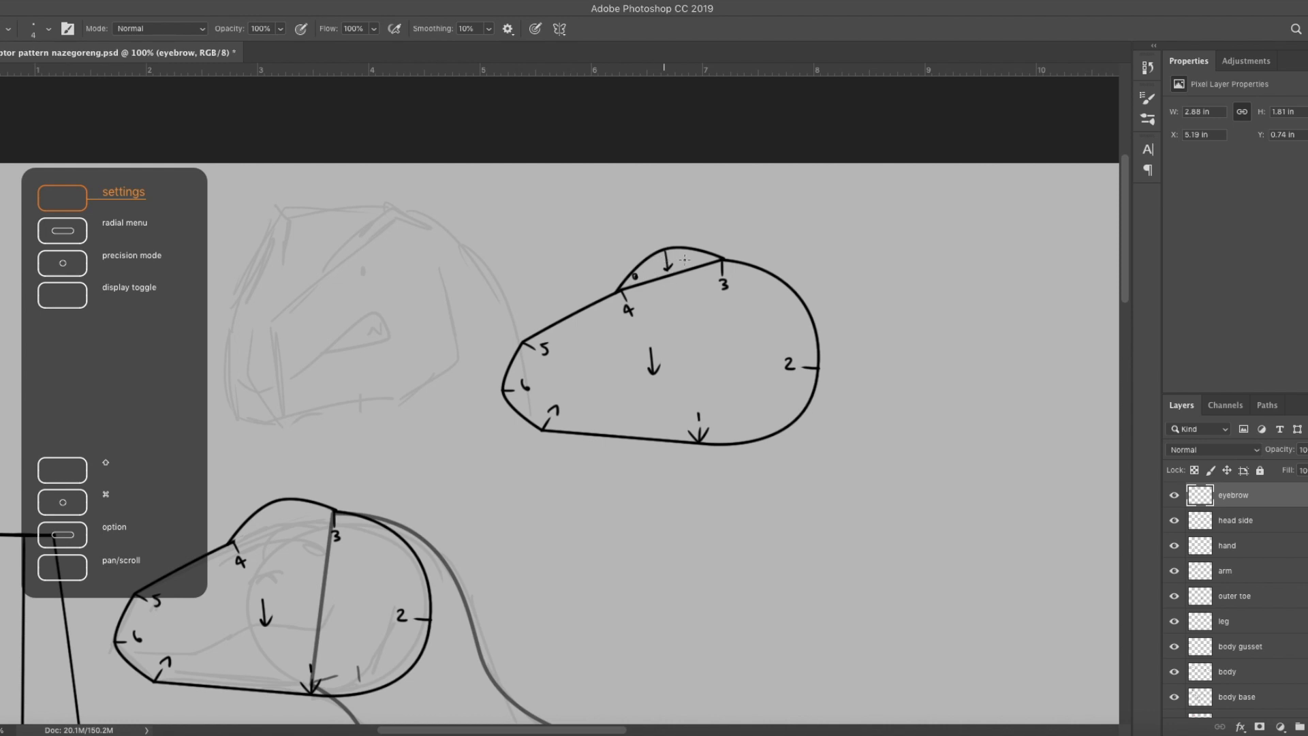
Erase the rest of the copied head outline and markings, and move the remaining eyebrow piece just above the head piece.
{"action": "key", "text": "e"}
{"action": "left_click", "coordinate": [602, 305]}
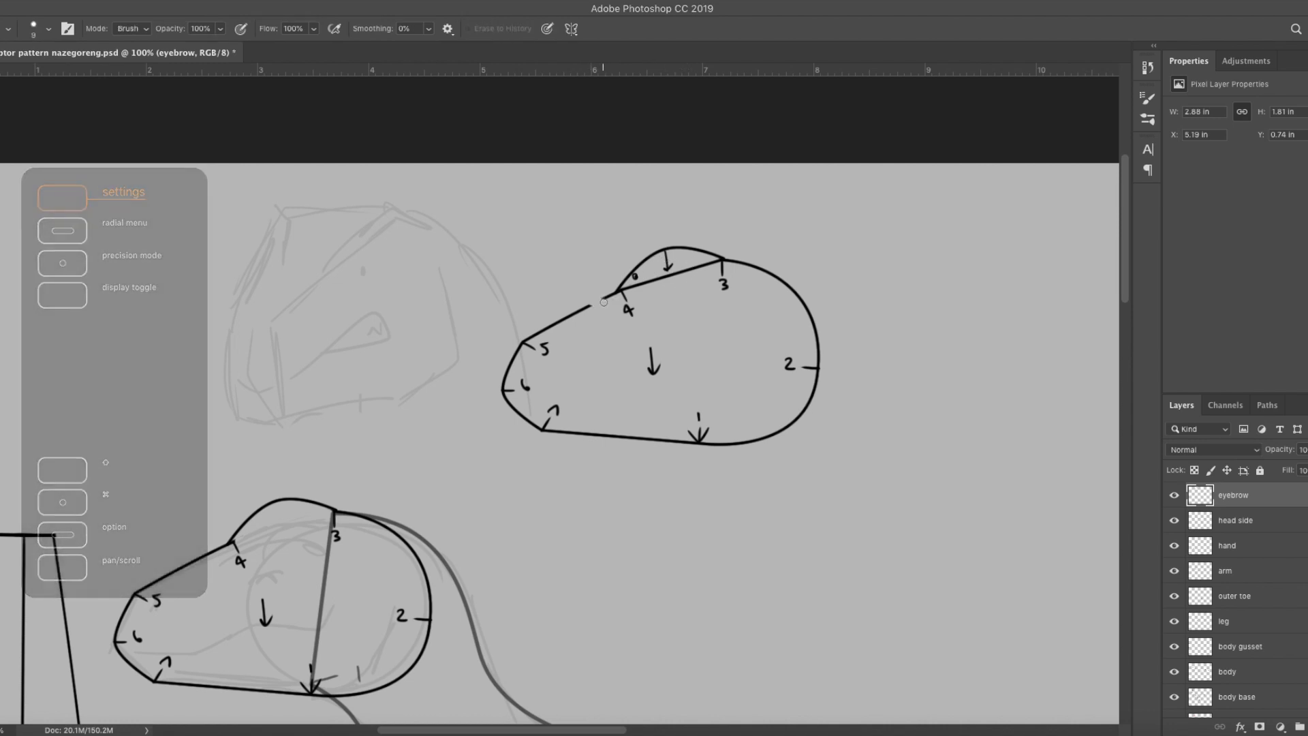
{"action": "left_click_drag", "start_coordinate": [602, 304], "coordinate": [625, 302]}
{"action": "mouse_move", "coordinate": [733, 272]}
{"action": "left_mouse_down"}
{"action": "mouse_move", "coordinate": [804, 409]}
{"action": "mouse_move", "coordinate": [814, 374]}
{"action": "mouse_move", "coordinate": [738, 435]}
{"action": "mouse_move", "coordinate": [462, 389]}
{"action": "mouse_move", "coordinate": [585, 310]}
{"action": "mouse_move", "coordinate": [525, 351]}
{"action": "mouse_move", "coordinate": [566, 391]}
{"action": "mouse_move", "coordinate": [642, 368]}
{"action": "mouse_move", "coordinate": [705, 433]}
{"action": "left_mouse_up"}
{"action": "key", "text": "v"}
{"action": "mouse_move", "coordinate": [663, 278]}
{"action": "left_mouse_down"}
{"action": "mouse_move", "coordinate": [498, 395]}
{"action": "mouse_move", "coordinate": [235, 512]}
{"action": "mouse_move", "coordinate": [277, 537]}
{"action": "mouse_move", "coordinate": [225, 476]}
{"action": "mouse_move", "coordinate": [256, 468]}
{"action": "mouse_move", "coordinate": [204, 493]}
{"action": "mouse_move", "coordinate": [280, 469]}
{"action": "left_mouse_up"}
Highlight the curved edges of the eyebrow and the head's brow in magenta, and undo the strokes.
{"action": "key", "text": "b"}
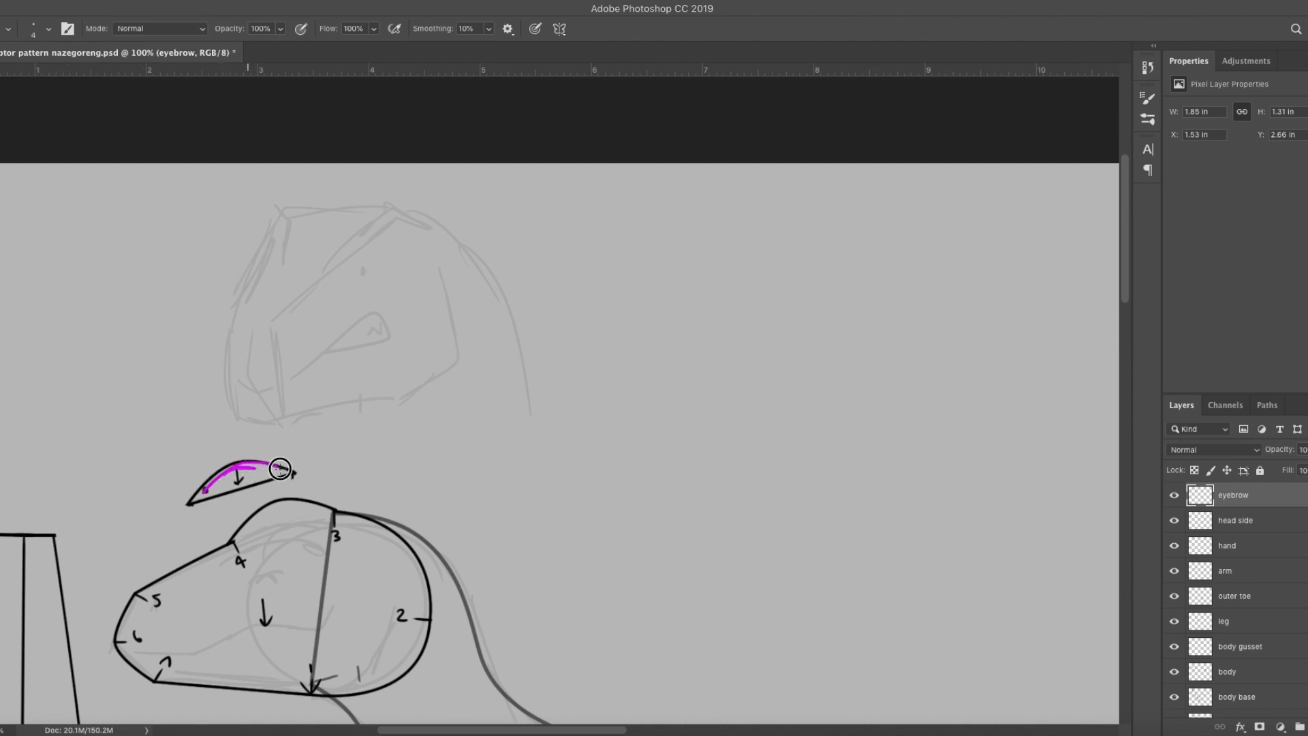
{"action": "mouse_move", "coordinate": [233, 541]}
{"action": "left_mouse_down"}
{"action": "mouse_move", "coordinate": [268, 505]}
{"action": "mouse_move", "coordinate": [334, 519]}
{"action": "mouse_move", "coordinate": [281, 502]}
{"action": "left_mouse_up"}
{"action": "key", "text": "ctrl+z"}
{"action": "key", "text": "ctrl+z"}
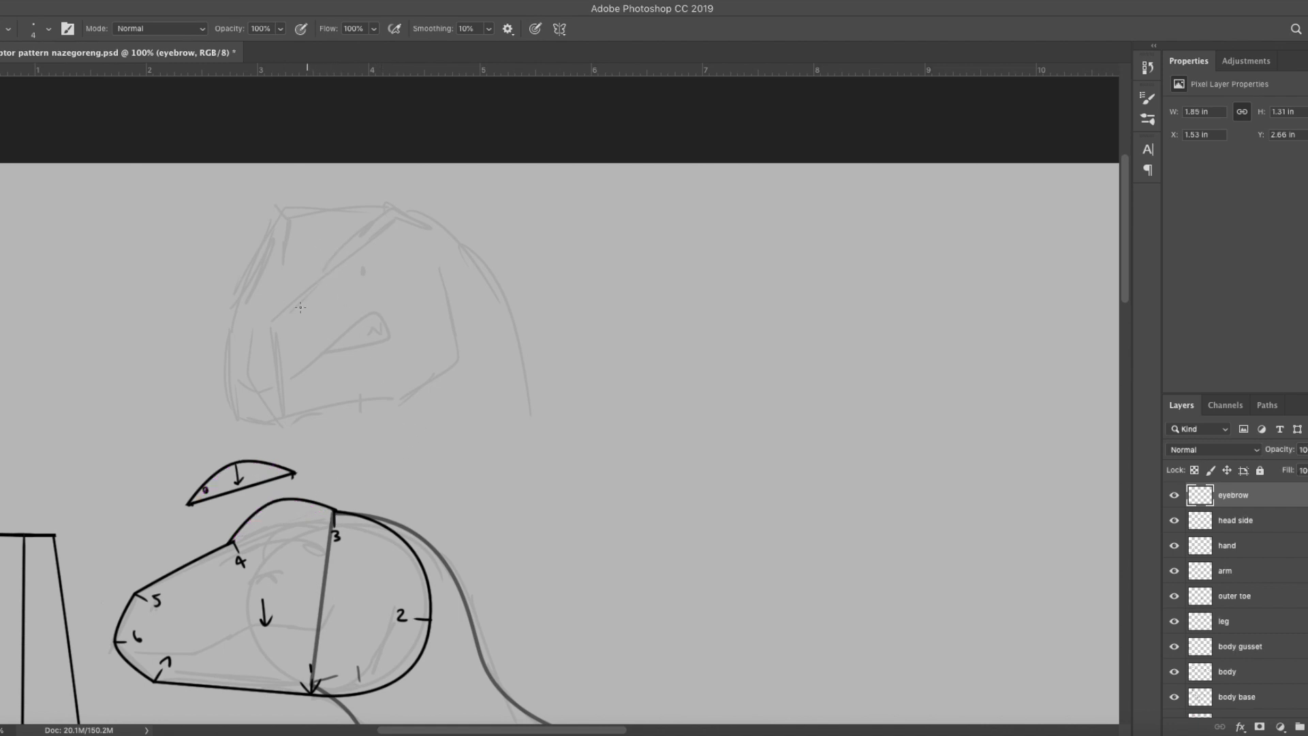
Trace the near and far head side pieces in magenta over the three-quarter head sketch.
{"action": "left_click_drag", "start_coordinate": [268, 330], "coordinate": [298, 426]}
{"action": "mouse_move", "coordinate": [273, 329]}
{"action": "left_mouse_down"}
{"action": "mouse_move", "coordinate": [336, 267]}
{"action": "mouse_move", "coordinate": [426, 225]}
{"action": "mouse_move", "coordinate": [456, 345]}
{"action": "mouse_move", "coordinate": [298, 424]}
{"action": "left_mouse_up"}
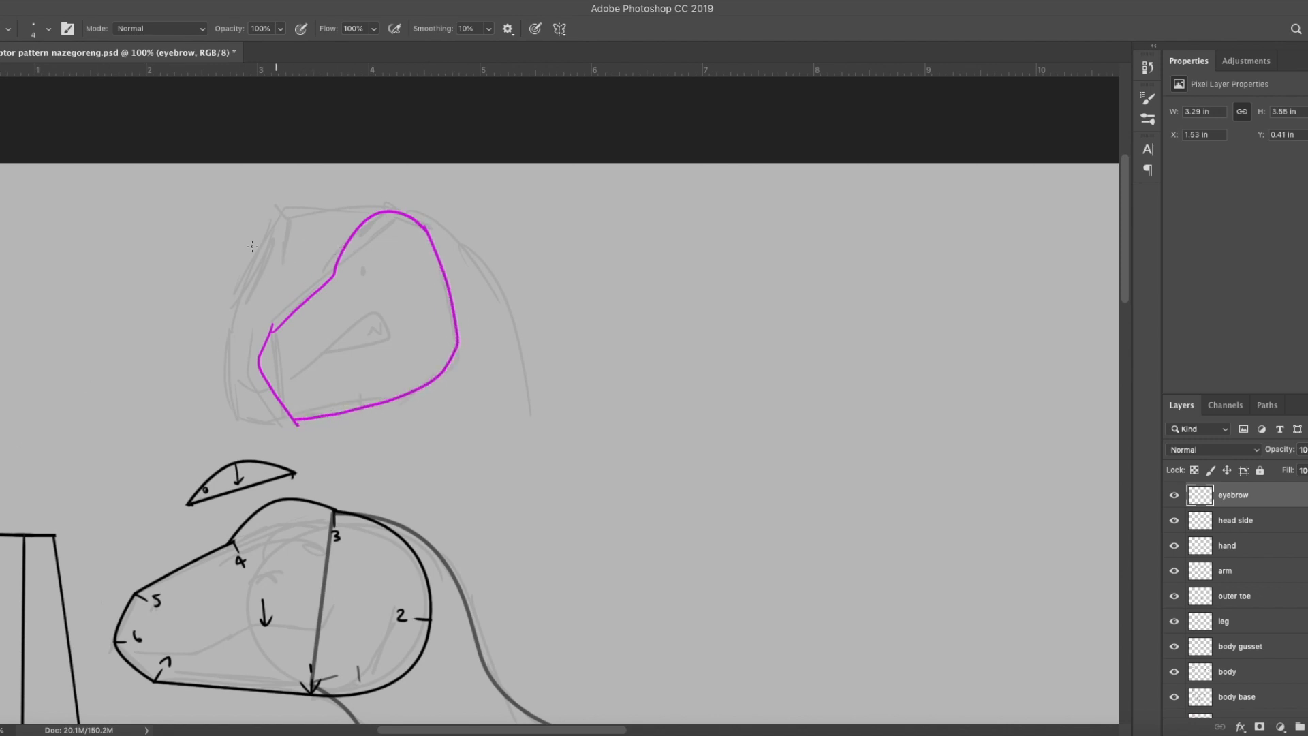
{"action": "left_click_drag", "start_coordinate": [266, 266], "coordinate": [298, 206]}
{"action": "mouse_move", "coordinate": [265, 263]}
{"action": "left_mouse_down"}
{"action": "mouse_move", "coordinate": [227, 361]}
{"action": "mouse_move", "coordinate": [275, 420]}
{"action": "left_mouse_up"}
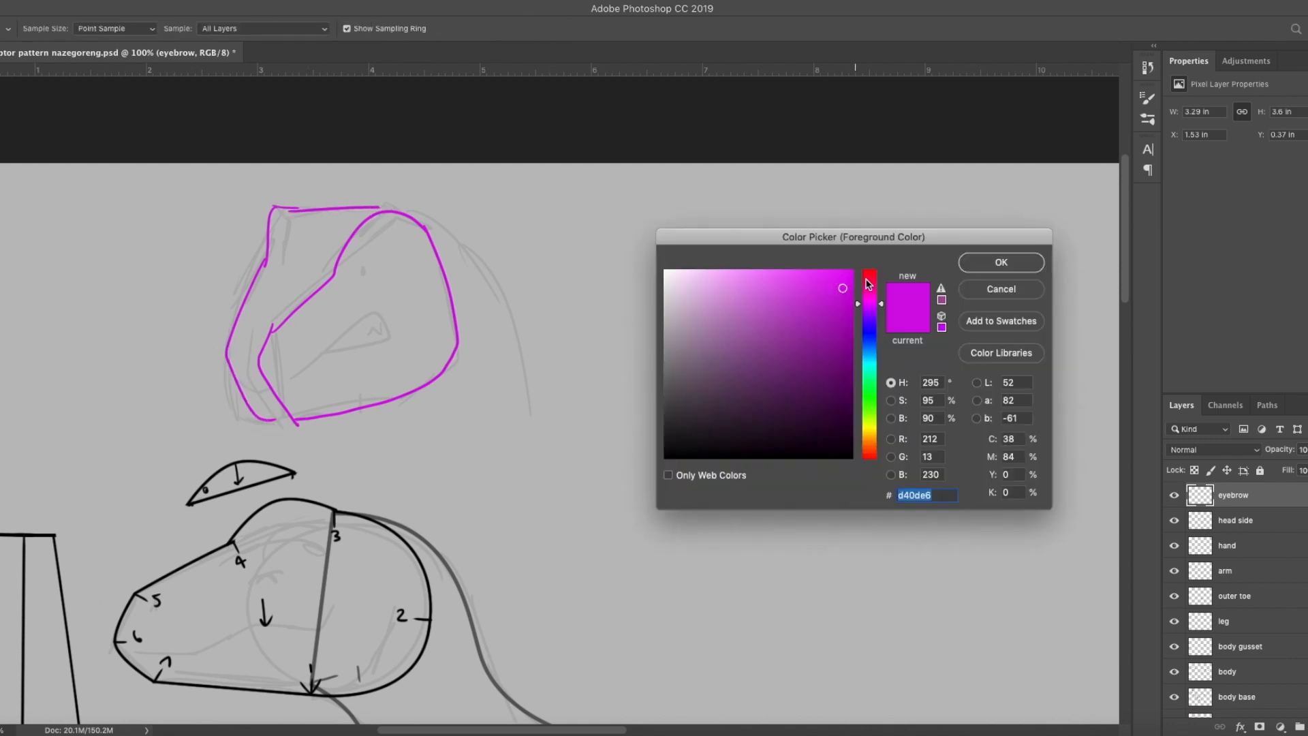
Change the brush color to light blue and sketch the eyebrow pieces on the three-quarter head.
{"action": "left_click", "coordinate": [873, 360]}
{"action": "left_click", "coordinate": [1002, 263]}
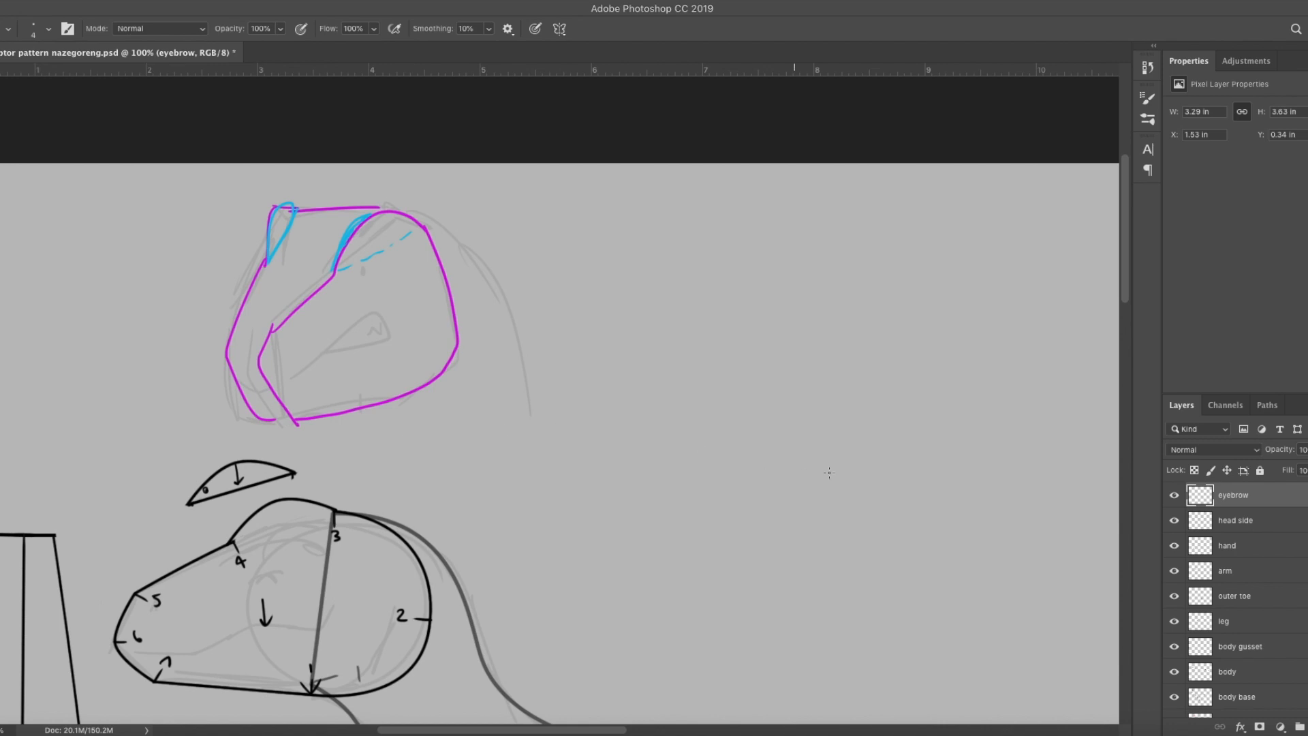
Erase the three-quarter head sketch together with its magenta and light-blue outlines.
{"action": "key", "text": "e"}
{"action": "mouse_move", "coordinate": [232, 320]}
{"action": "left_mouse_down"}
{"action": "mouse_move", "coordinate": [307, 184]}
{"action": "mouse_move", "coordinate": [476, 218]}
{"action": "mouse_move", "coordinate": [339, 257]}
{"action": "mouse_move", "coordinate": [245, 359]}
{"action": "mouse_move", "coordinate": [328, 409]}
{"action": "mouse_move", "coordinate": [407, 242]}
{"action": "mouse_move", "coordinate": [419, 394]}
{"action": "left_mouse_up"}
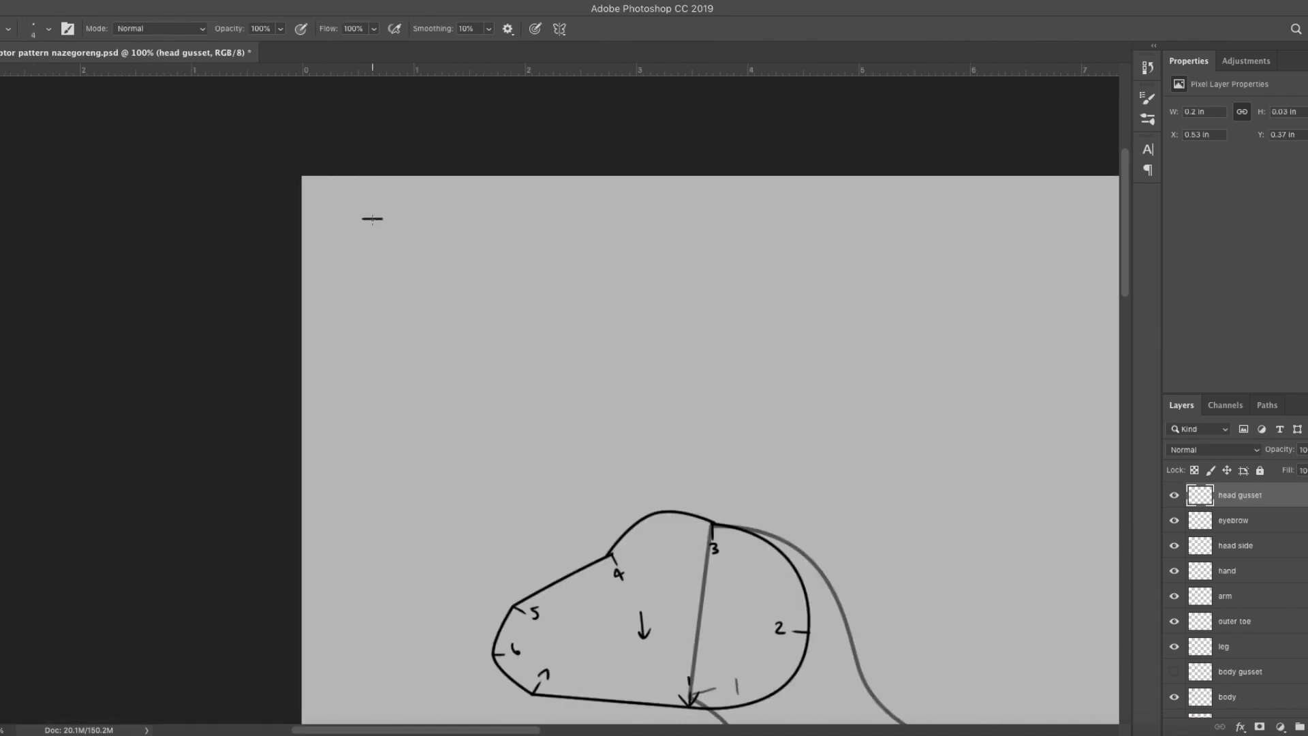
Draw a long vertical line on the head gusset layer and erase its lower part, leaving it about 12.75 in long.
{"action": "mouse_move", "coordinate": [372, 219]}
{"action": "left_mouse_down"}
{"action": "mouse_move", "coordinate": [408, 723]}
{"action": "mouse_move", "coordinate": [434, 723]}
{"action": "left_mouse_up"}
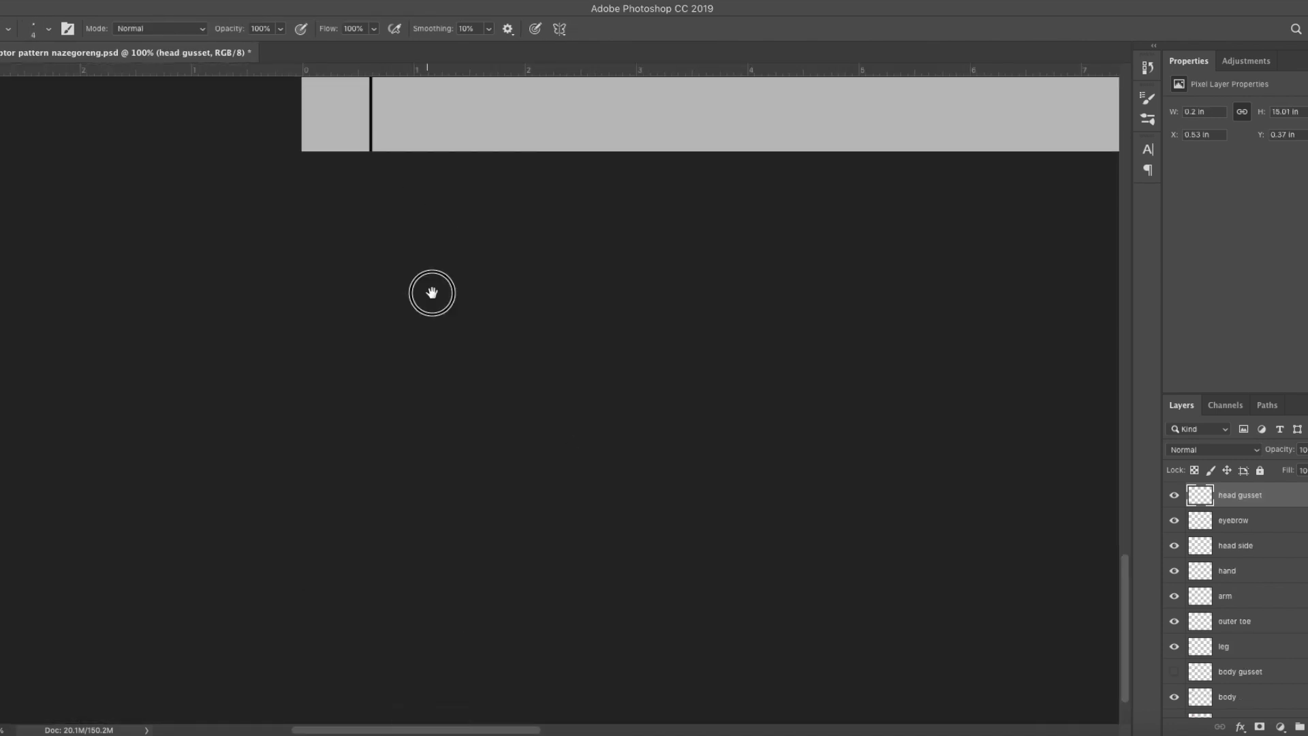
{"action": "left_click_drag", "start_coordinate": [432, 292], "coordinate": [462, 722]}
{"action": "key", "text": "e"}
{"action": "left_click_drag", "start_coordinate": [413, 402], "coordinate": [413, 634]}
{"action": "scroll", "coordinate": [488, 406], "scroll_direction": "up", "scroll_amount": 15}
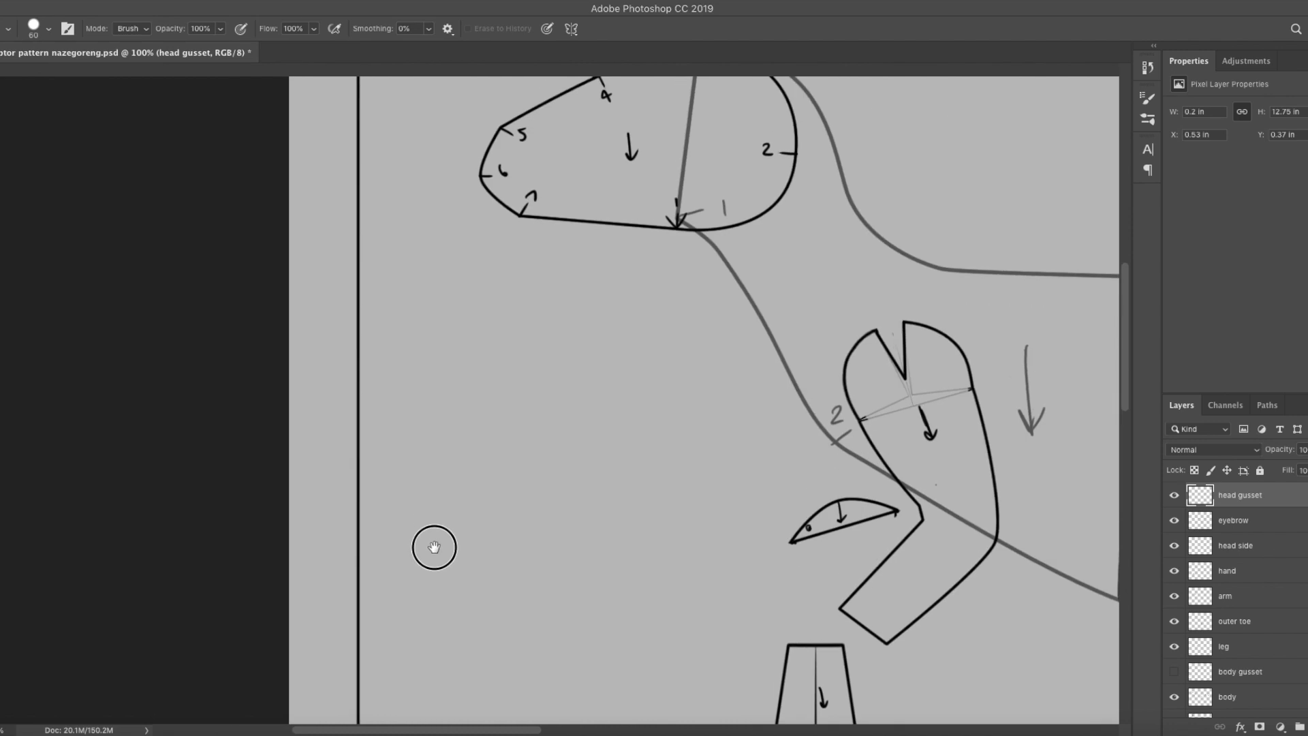
Cap the top of the gusset line with a short perpendicular line, erase its left half and tick its right end.
{"action": "key", "text": "ctrl+r"}
{"action": "key", "text": "b"}
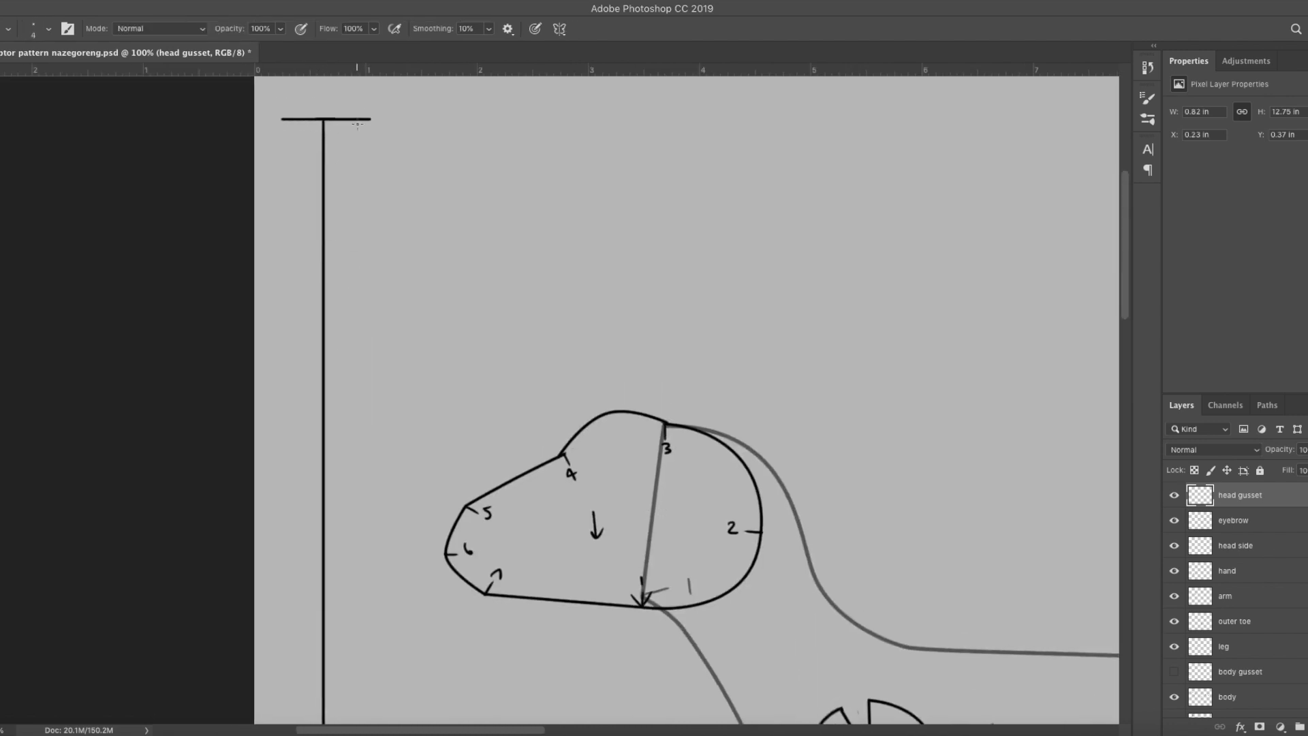
{"action": "key", "text": "e"}
{"action": "left_click_drag", "start_coordinate": [274, 109], "coordinate": [295, 124]}
{"action": "left_click", "coordinate": [381, 121]}
{"action": "left_click_drag", "start_coordinate": [400, 420], "coordinate": [424, 136]}
{"action": "left_click_drag", "start_coordinate": [365, 437], "coordinate": [397, 559]}
Flip the gusset line horizontally and move its capped end to mark 1 on the head's lower edge.
{"action": "left_click", "coordinate": [102, 2]}
{"action": "mouse_move", "coordinate": [237, 336]}
{"action": "left_click", "coordinate": [350, 500]}
{"action": "key", "text": "super+t"}
{"action": "left_click_drag", "start_coordinate": [409, 258], "coordinate": [696, 697]}
{"action": "left_click_drag", "start_coordinate": [708, 590], "coordinate": [602, 280]}
{"action": "left_click_drag", "start_coordinate": [650, 607], "coordinate": [595, 194]}
{"action": "left_click_drag", "start_coordinate": [517, 611], "coordinate": [544, 134]}
{"action": "left_click_drag", "start_coordinate": [581, 190], "coordinate": [529, 543]}
{"action": "left_click_drag", "start_coordinate": [493, 480], "coordinate": [486, 257]}
Rotate the gusset line about its capped end so it runs in line with the head's lower edge at mark 1.
{"action": "key", "text": "super+z"}
{"action": "key", "text": "super+minus"}
{"action": "scroll", "coordinate": [574, 513], "scroll_direction": "down", "scroll_amount": 3}
{"action": "left_click_drag", "start_coordinate": [497, 636], "coordinate": [497, 161]}
{"action": "key", "text": "super+plus"}
{"action": "key", "text": "super+plus"}
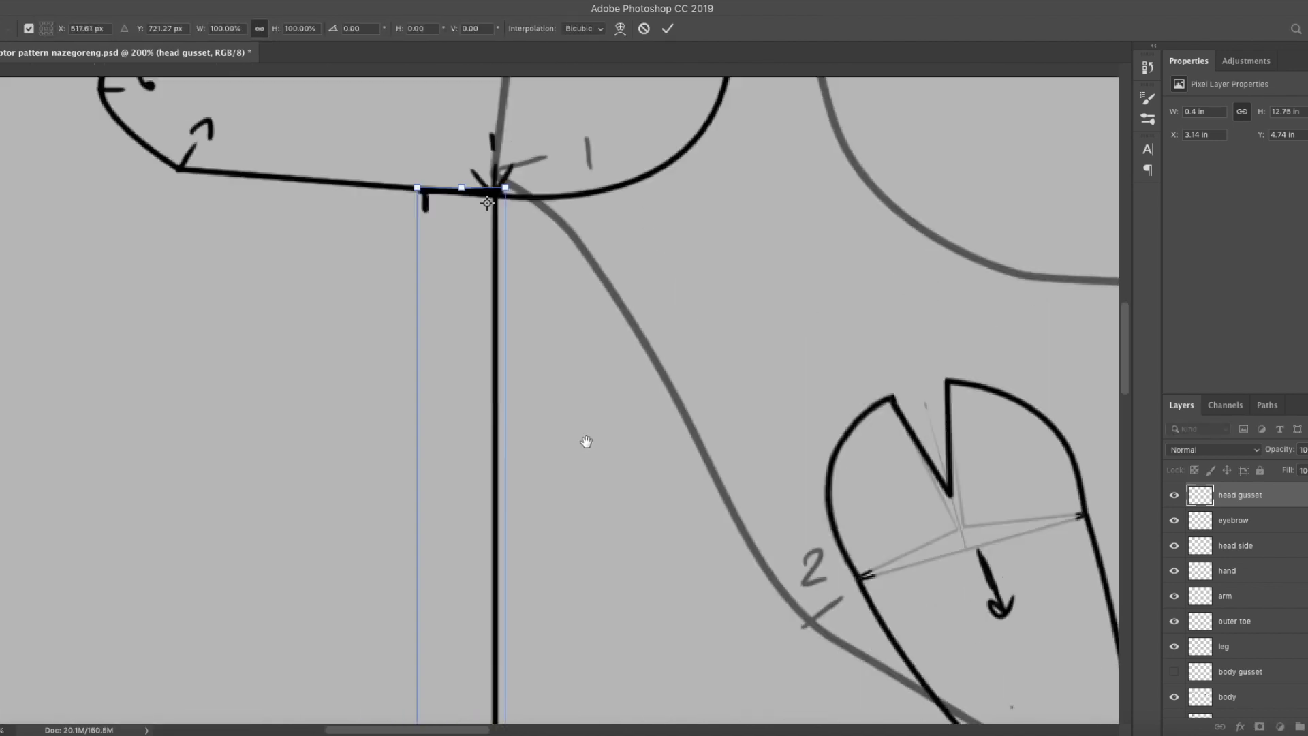
{"action": "scroll", "coordinate": [580, 423], "scroll_direction": "up", "scroll_amount": 2}
{"action": "left_click_drag", "start_coordinate": [526, 227], "coordinate": [479, 168]}
{"action": "key", "text": "Return"}
{"action": "key", "text": "e"}
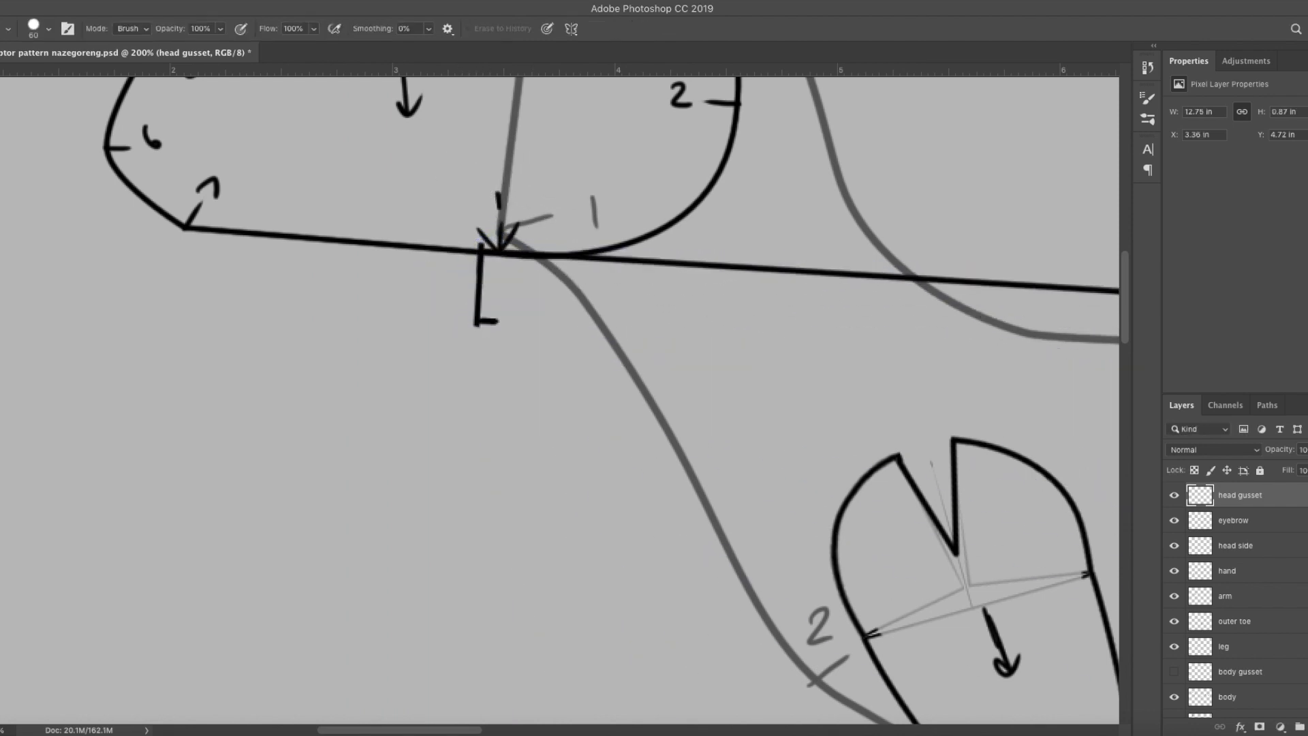
Reduce the head side layer's opacity to about 49% and hide the body layer.
{"action": "left_click", "coordinate": [1254, 577]}
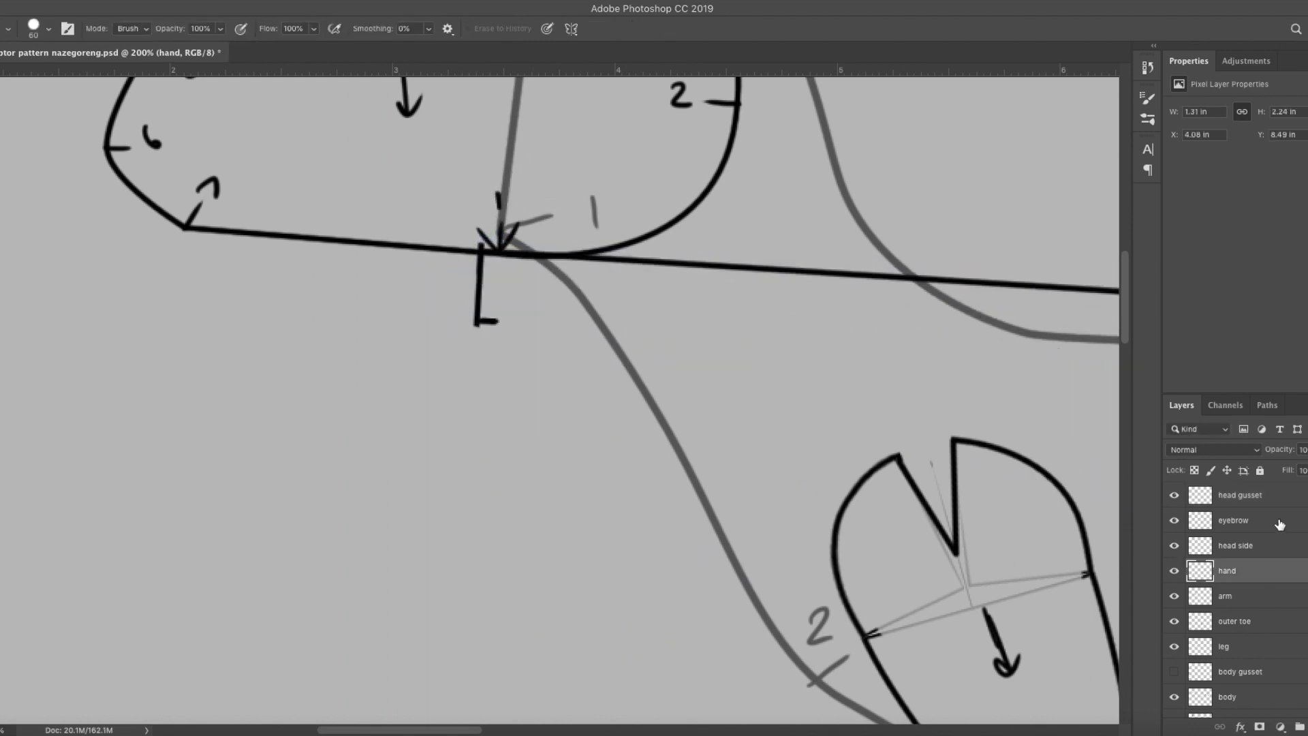
{"action": "left_click", "coordinate": [1191, 549]}
{"action": "left_click", "coordinate": [1306, 449]}
{"action": "left_click_drag", "start_coordinate": [1307, 469], "coordinate": [1293, 470]}
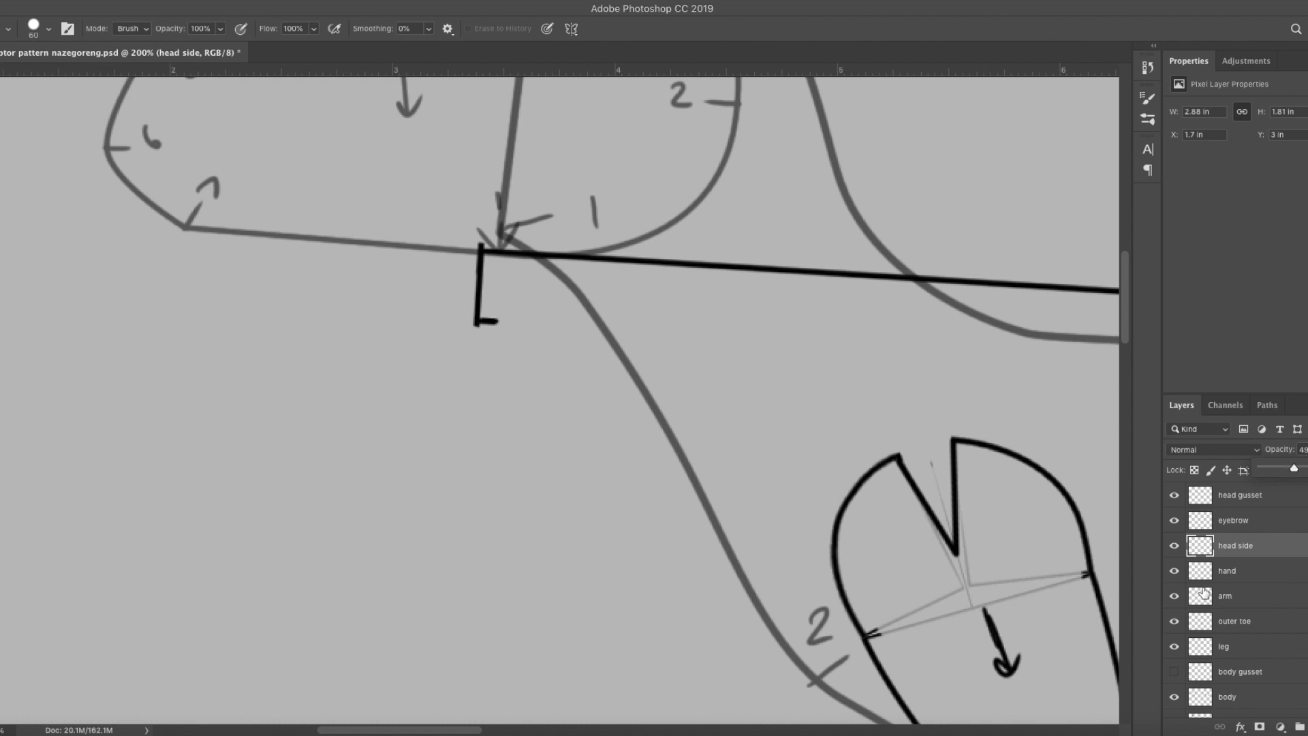
{"action": "left_click", "coordinate": [1174, 690]}
Move the gusset line so its capped end sits exactly on mark 1 of the head piece.
{"action": "left_click", "coordinate": [1242, 506]}
{"action": "key", "text": "v"}
{"action": "left_click_drag", "start_coordinate": [489, 287], "coordinate": [504, 285]}
Pivot the gusset line in small rotations along the back curve of the head from mark 1 to mark 2 and tick mark 2.
{"action": "key", "text": "ctrl+t"}
{"action": "key", "text": "ctrl+minus"}
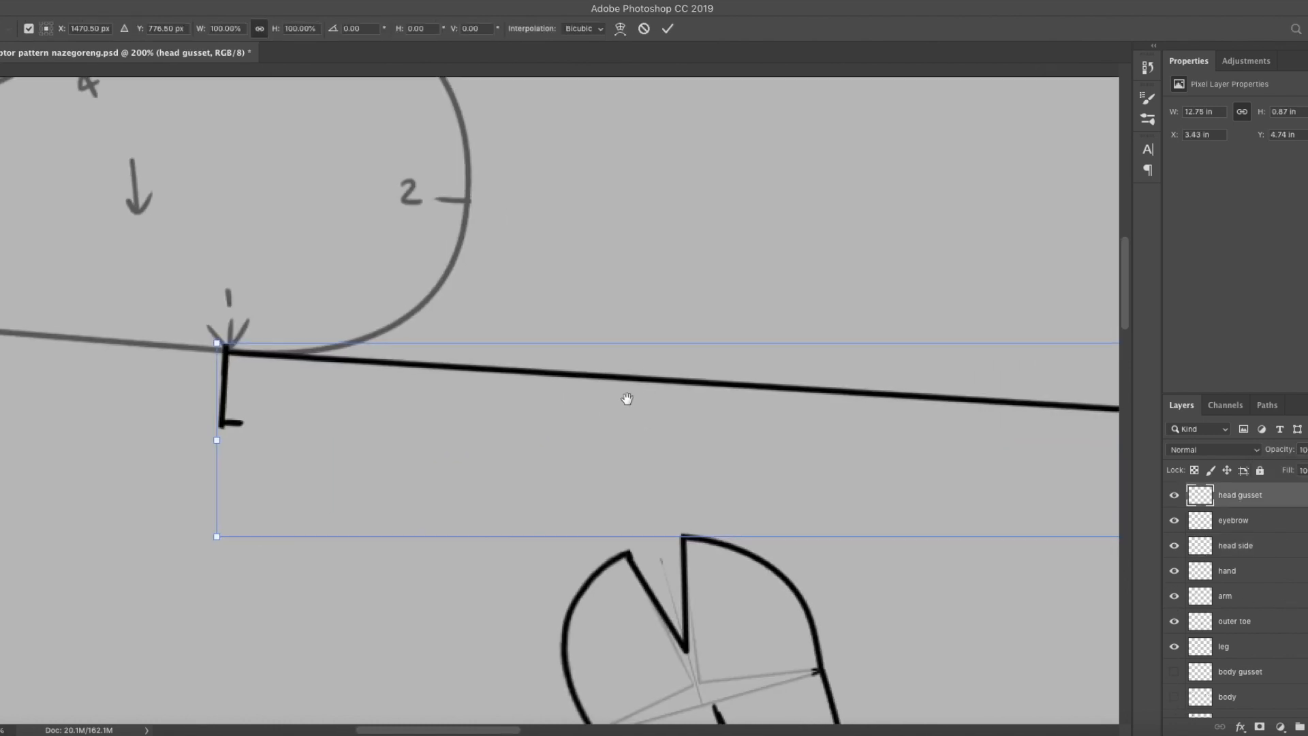
{"action": "left_click_drag", "start_coordinate": [1088, 419], "coordinate": [404, 378]}
{"action": "left_click_drag", "start_coordinate": [481, 353], "coordinate": [476, 340]}
{"action": "left_click_drag", "start_coordinate": [404, 378], "coordinate": [466, 321]}
{"action": "left_click_drag", "start_coordinate": [432, 374], "coordinate": [466, 363]}
{"action": "left_click_drag", "start_coordinate": [498, 296], "coordinate": [476, 288]}
{"action": "left_click_drag", "start_coordinate": [465, 363], "coordinate": [483, 349]}
{"action": "left_click_drag", "start_coordinate": [480, 282], "coordinate": [461, 286]}
{"action": "left_click_drag", "start_coordinate": [483, 350], "coordinate": [498, 331]}
{"action": "left_click_drag", "start_coordinate": [479, 271], "coordinate": [437, 257]}
{"action": "key", "text": "Return"}
{"action": "key", "text": "b"}
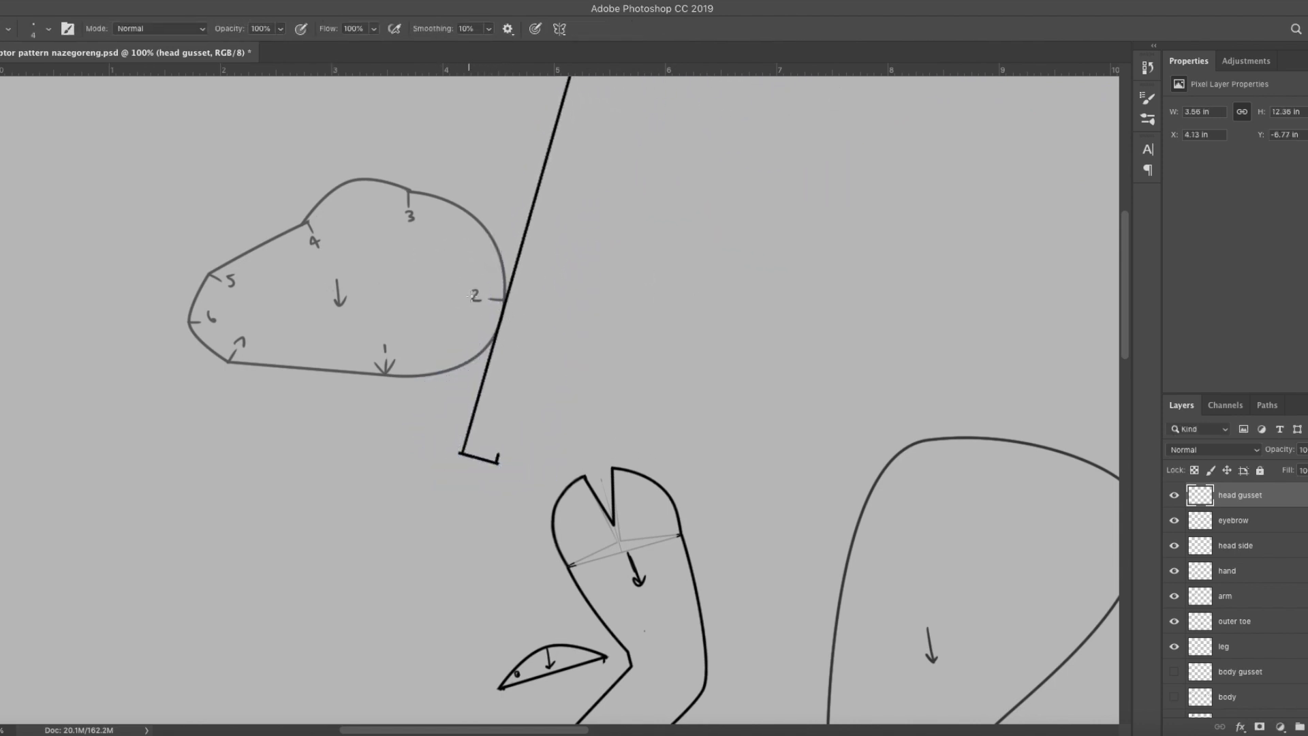
Move the eyebrow piece onto the head's brow, fitting it between marks 3 and 4.
{"action": "left_click", "coordinate": [1235, 521]}
{"action": "key", "text": "v"}
{"action": "left_click_drag", "start_coordinate": [583, 680], "coordinate": [406, 213]}
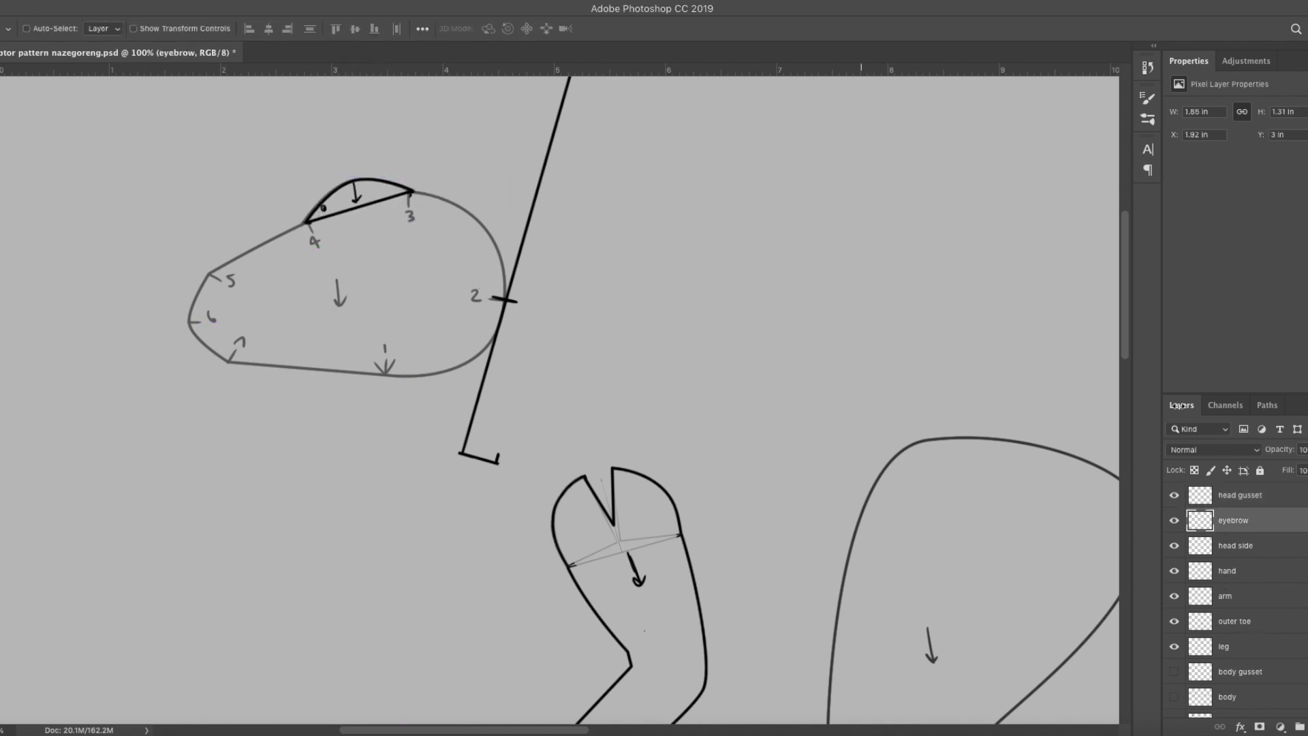
Pivot the gusset line along the head's upper back curve from mark 2 to mark 3 and tick mark 3.
{"action": "left_click", "coordinate": [1261, 501]}
{"action": "key", "text": "super+t"}
{"action": "left_click_drag", "start_coordinate": [636, 85], "coordinate": [514, 596]}
{"action": "left_click_drag", "start_coordinate": [441, 543], "coordinate": [416, 570]}
{"action": "left_click_drag", "start_coordinate": [514, 596], "coordinate": [511, 560]}
{"action": "left_click_drag", "start_coordinate": [414, 540], "coordinate": [495, 526]}
{"action": "left_click_drag", "start_coordinate": [420, 574], "coordinate": [440, 595]}
{"action": "left_click_drag", "start_coordinate": [495, 526], "coordinate": [475, 506]}
{"action": "left_click_drag", "start_coordinate": [415, 581], "coordinate": [436, 592]}
{"action": "left_click_drag", "start_coordinate": [475, 506], "coordinate": [455, 495]}
{"action": "left_click_drag", "start_coordinate": [447, 591], "coordinate": [476, 582]}
{"action": "key", "text": "Return"}
{"action": "key", "text": "b"}
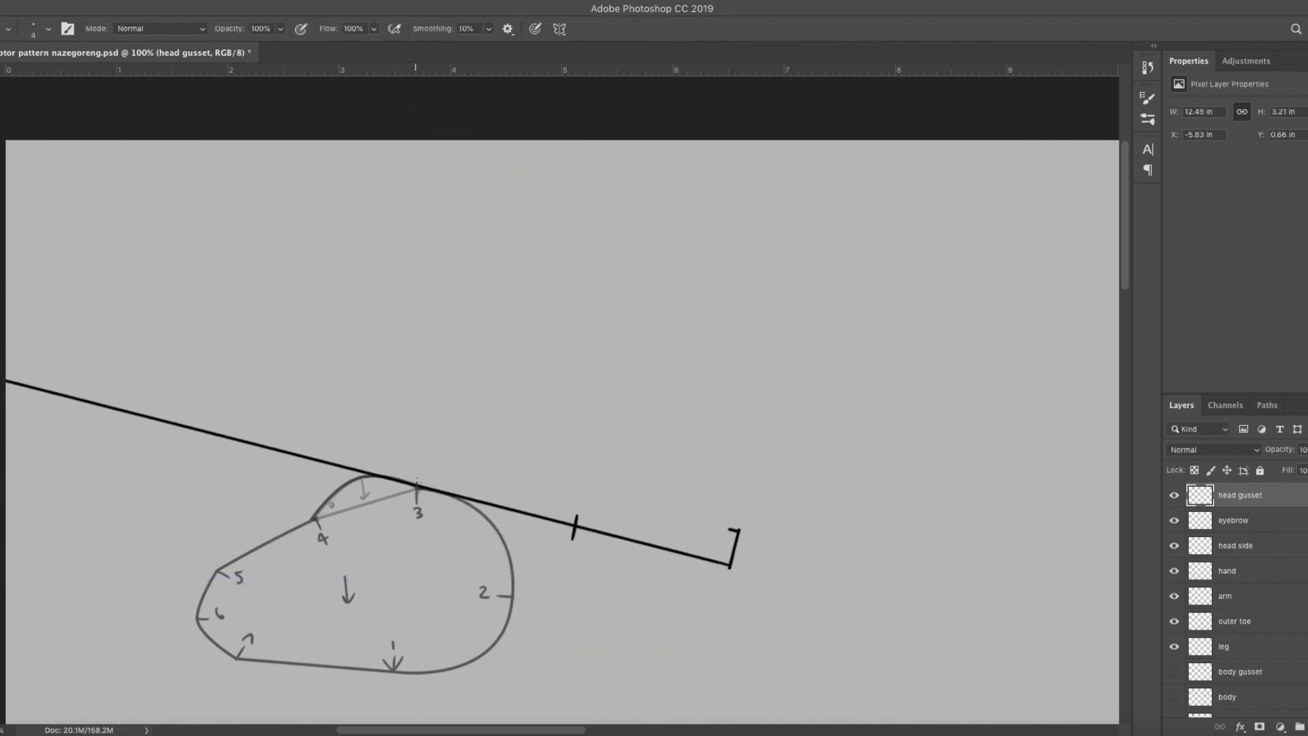
Rotate the gusset line about mark 3 along the eyebrow's straight edge, nudge it into place and tick mark 4.
{"action": "key", "text": "super+t"}
{"action": "left_click_drag", "start_coordinate": [47, 391], "coordinate": [421, 488]}
{"action": "left_click_drag", "start_coordinate": [429, 581], "coordinate": [476, 554]}
{"action": "key", "text": "Return"}
{"action": "key", "text": "v"}
{"action": "key", "text": "Left"}
{"action": "key", "text": "Left"}
{"action": "key", "text": "Left"}
{"action": "key", "text": "Left"}
{"action": "key", "text": "b"}
{"action": "left_click", "coordinate": [411, 486], "text": "super"}
{"action": "left_click_drag", "start_coordinate": [424, 477], "coordinate": [479, 427]}
Rotate the gusset line about mark 4 along the snout's upper edge and tick mark 5.
{"action": "key", "text": "super+t"}
{"action": "key", "text": "super+minus"}
{"action": "mouse_move", "coordinate": [246, 471]}
{"action": "left_mouse_down"}
{"action": "mouse_move", "coordinate": [476, 423]}
{"action": "mouse_move", "coordinate": [511, 402]}
{"action": "left_mouse_up"}
{"action": "left_click_drag", "start_coordinate": [636, 202], "coordinate": [599, 184]}
{"action": "key", "text": "Return"}
{"action": "key", "text": "super+plus"}
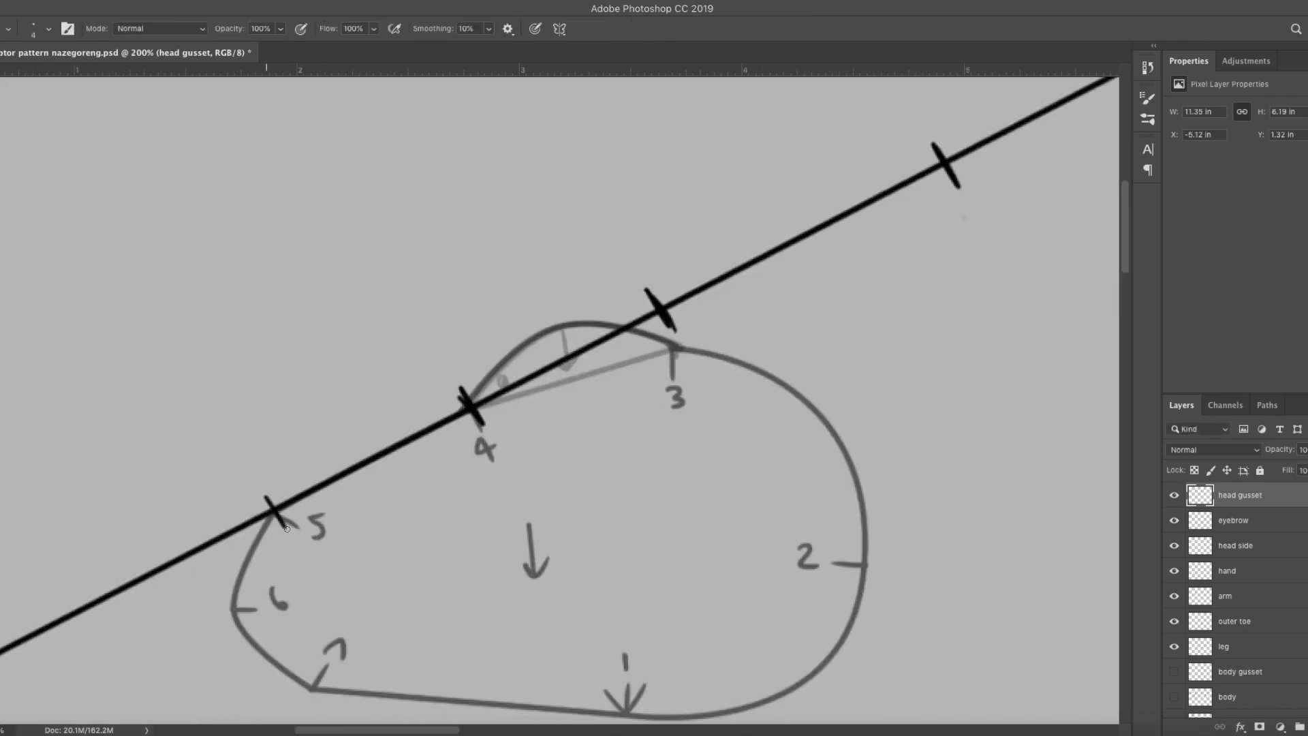
Pivot the gusset line around the nose, rotating it about marks 5 and 6, and tick marks 6 and 7 on it.
{"action": "key", "text": "super+t"}
{"action": "key", "text": "super+minus"}
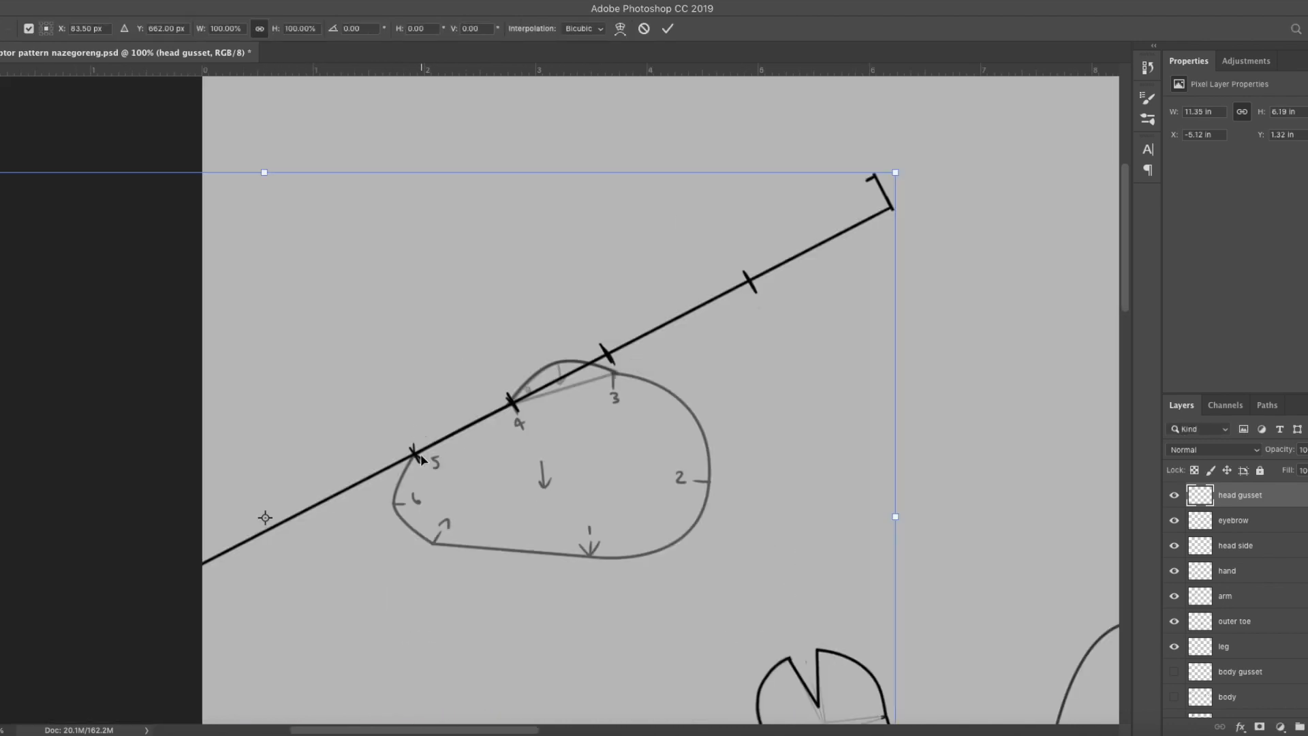
{"action": "left_click_drag", "start_coordinate": [266, 518], "coordinate": [414, 453]}
{"action": "left_click_drag", "start_coordinate": [481, 143], "coordinate": [272, 170]}
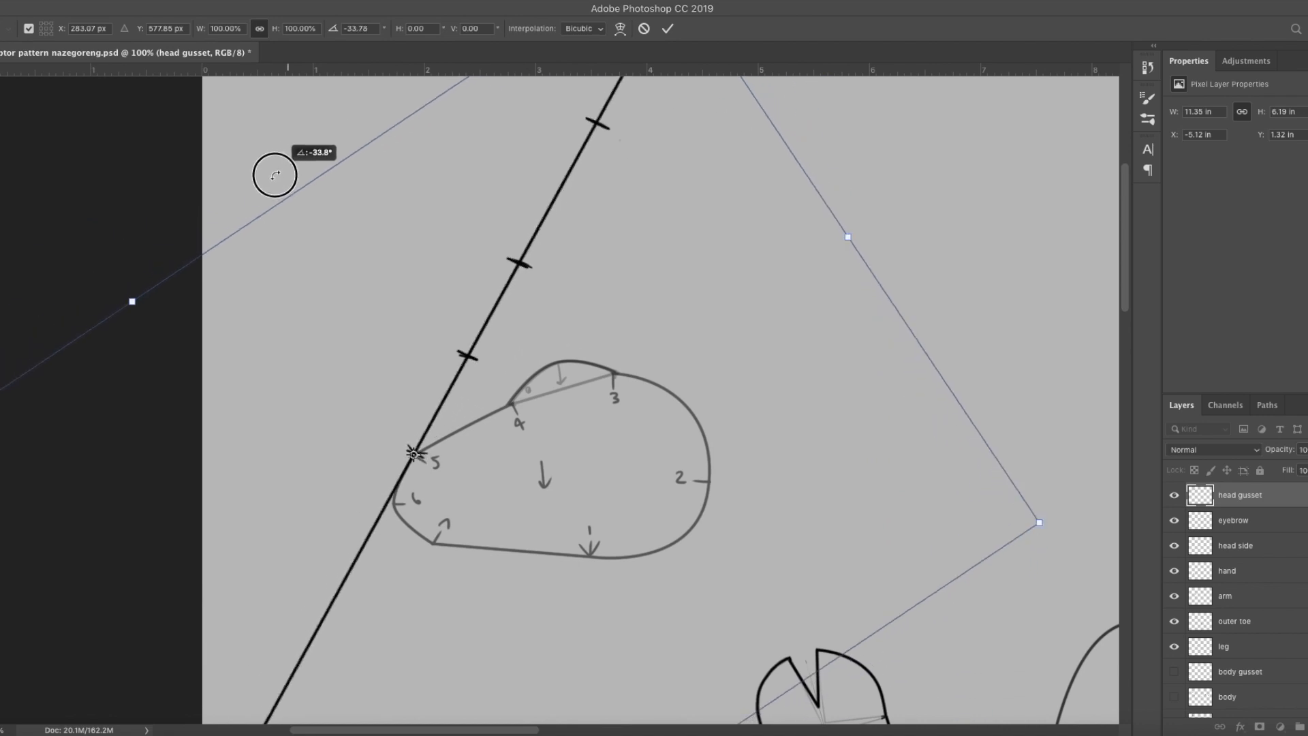
{"action": "left_click_drag", "start_coordinate": [414, 453], "coordinate": [394, 503]}
{"action": "left_click_drag", "start_coordinate": [947, 624], "coordinate": [426, 485]}
{"action": "mouse_move", "coordinate": [811, 525]}
{"action": "left_mouse_down"}
{"action": "mouse_move", "coordinate": [809, 443]}
{"action": "mouse_move", "coordinate": [704, 341]}
{"action": "left_mouse_up"}
{"action": "key", "text": "Return"}
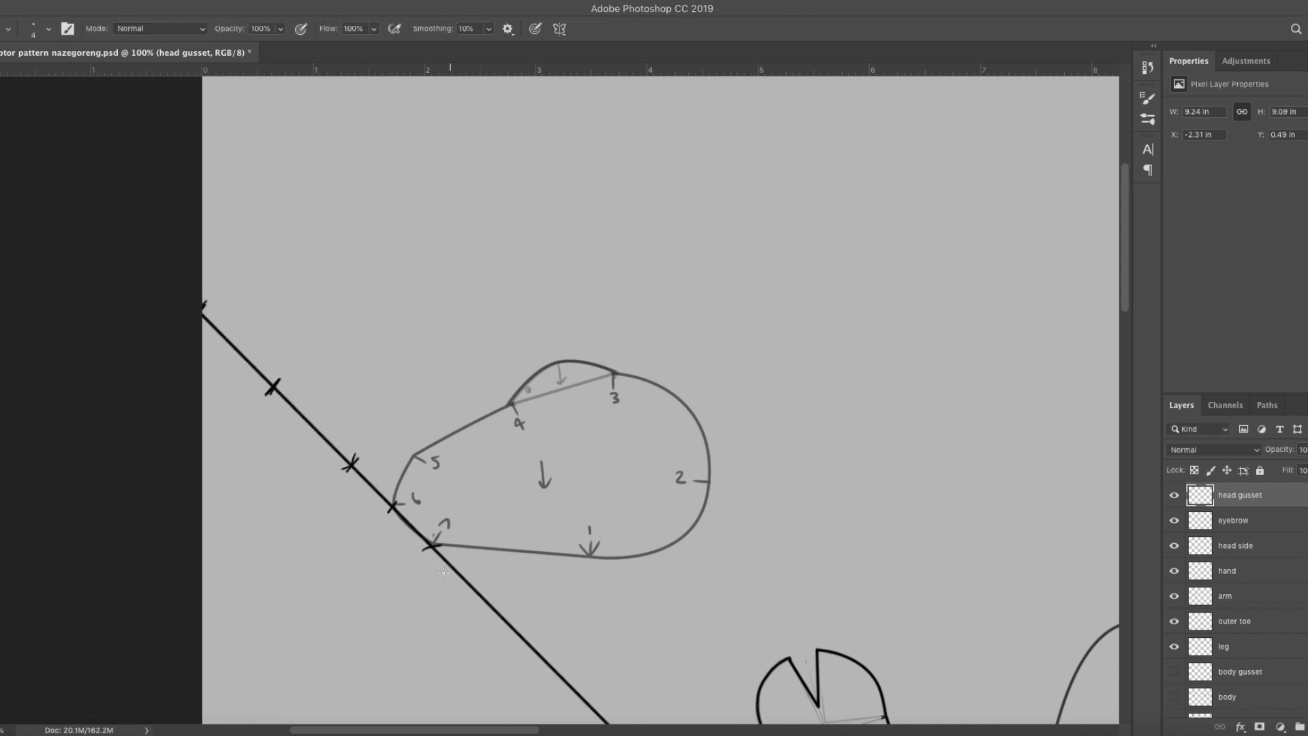
Rotate the gusset line about mark 7 along the head's lower edge, tick mark 1 and erase the excess beyond it.
{"action": "key", "text": "ctrl+t"}
{"action": "left_click_drag", "start_coordinate": [459, 584], "coordinate": [429, 541]}
{"action": "mouse_move", "coordinate": [996, 526]}
{"action": "left_mouse_down"}
{"action": "mouse_move", "coordinate": [778, 225]}
{"action": "mouse_move", "coordinate": [809, 214]}
{"action": "left_mouse_up"}
{"action": "key", "text": "Return"}
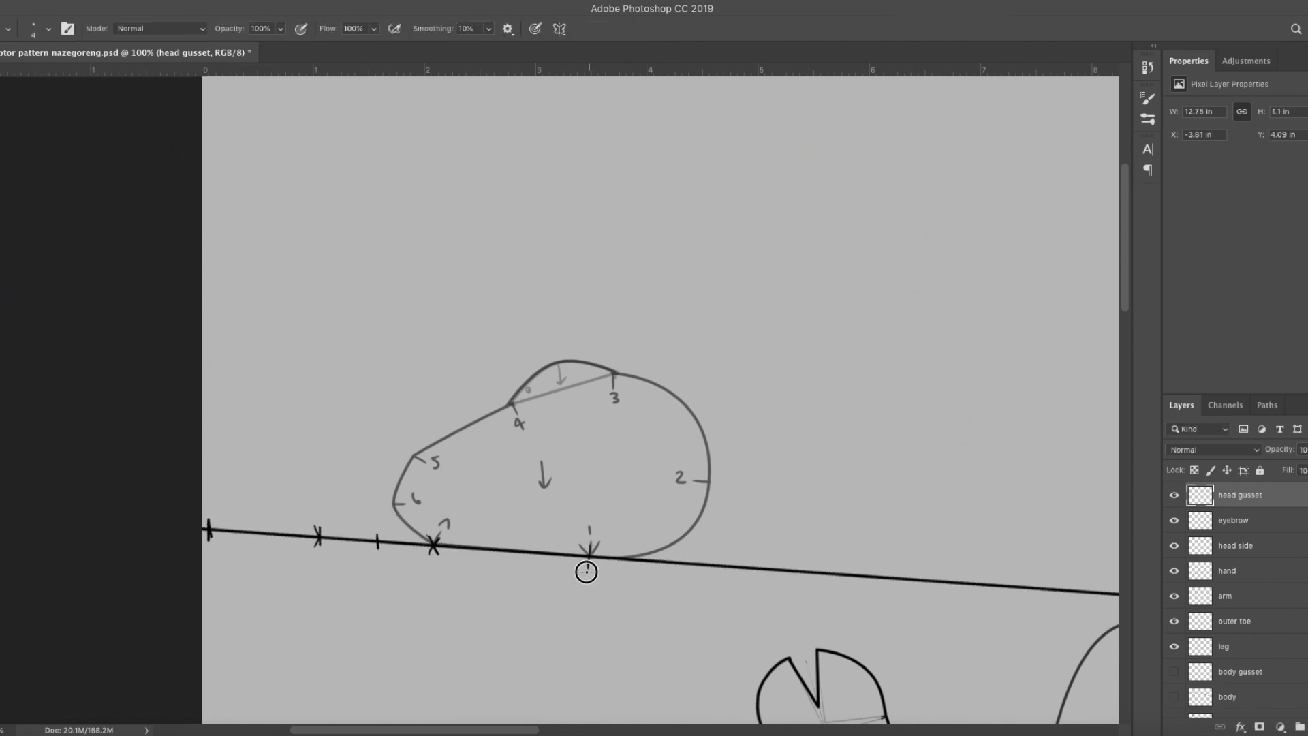
{"action": "key", "text": "ctrl+minus"}
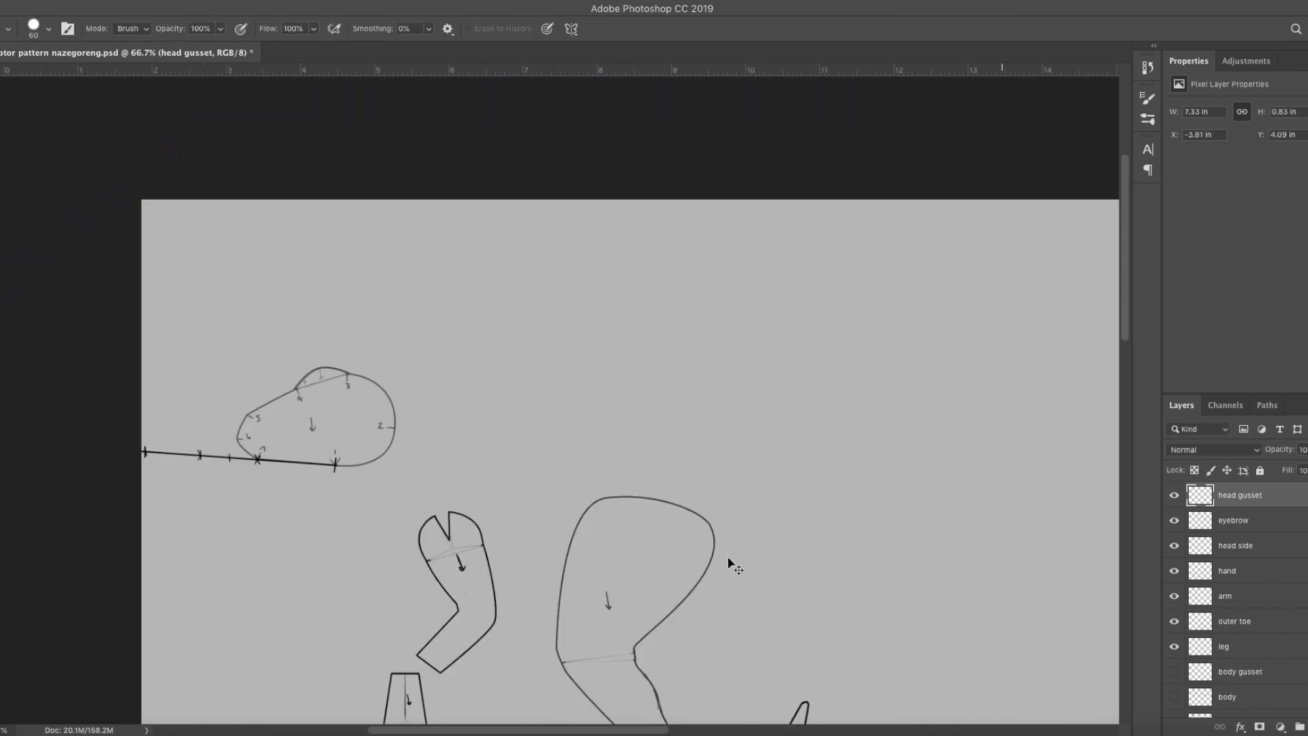
Rotate the measured gusset line nearly upright and place it in front of the head piece.
{"action": "key", "text": "ctrl+t"}
{"action": "left_click_drag", "start_coordinate": [358, 403], "coordinate": [169, 696]}
{"action": "left_click_drag", "start_coordinate": [125, 366], "coordinate": [184, 364]}
{"action": "left_click_drag", "start_coordinate": [265, 344], "coordinate": [251, 335]}
{"action": "key", "text": "Return"}
Add a vertical guide beside the head piece and nudge the gusset line right to meet it.
{"action": "key", "text": "v"}
{"action": "left_click_drag", "start_coordinate": [1, 229], "coordinate": [187, 229]}
{"action": "key", "text": "ctrl+plus"}
{"action": "key", "text": "super+t"}
{"action": "key", "text": "Right"}
{"action": "key", "text": "Right"}
{"action": "key", "text": "Right"}
{"action": "key", "text": "Right"}
{"action": "key", "text": "Right"}
{"action": "key", "text": "Right"}
{"action": "key", "text": "Return"}
Rotate the gusset line to match the vertical guide, and move the guide off the canvas.
{"action": "key", "text": "super+t"}
{"action": "left_click_drag", "start_coordinate": [71, 466], "coordinate": [68, 196]}
{"action": "left_click_drag", "start_coordinate": [134, 435], "coordinate": [274, 269]}
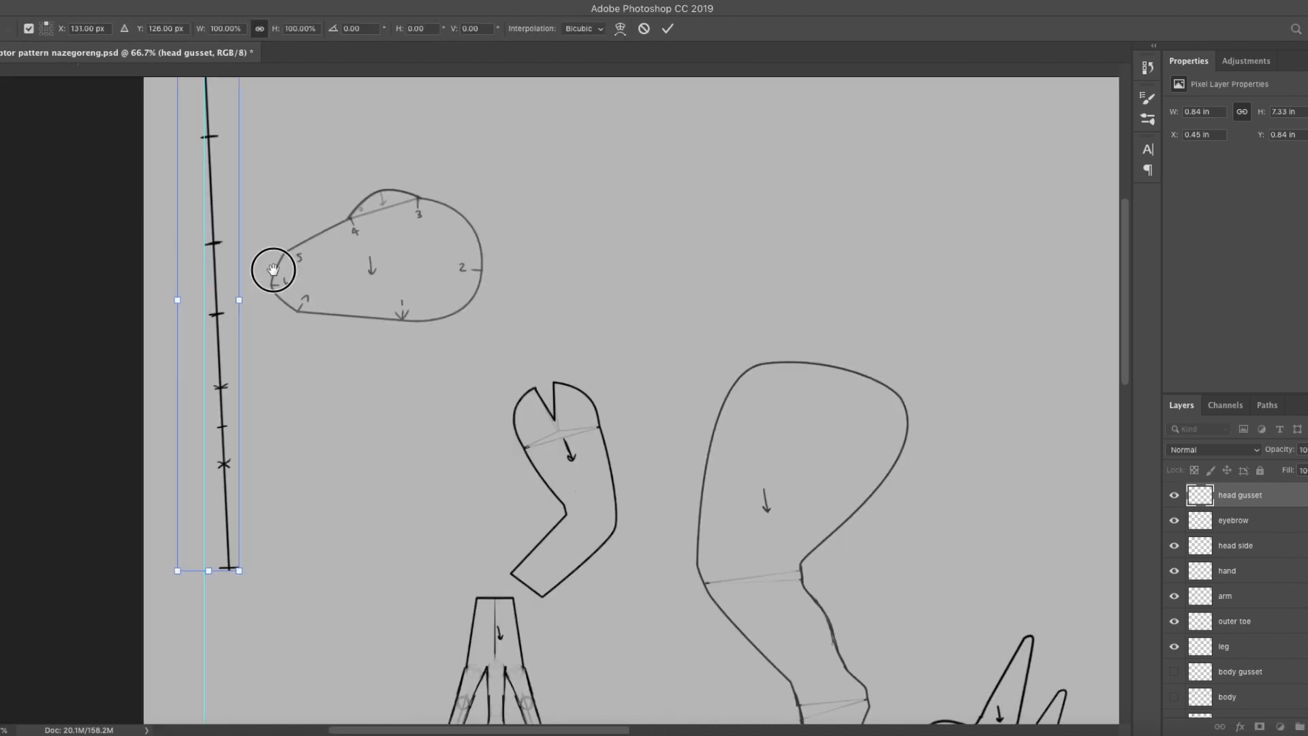
{"action": "mouse_move", "coordinate": [255, 579]}
{"action": "left_mouse_down"}
{"action": "mouse_move", "coordinate": [231, 597]}
{"action": "mouse_move", "coordinate": [234, 582]}
{"action": "left_mouse_up"}
{"action": "key", "text": "Return"}
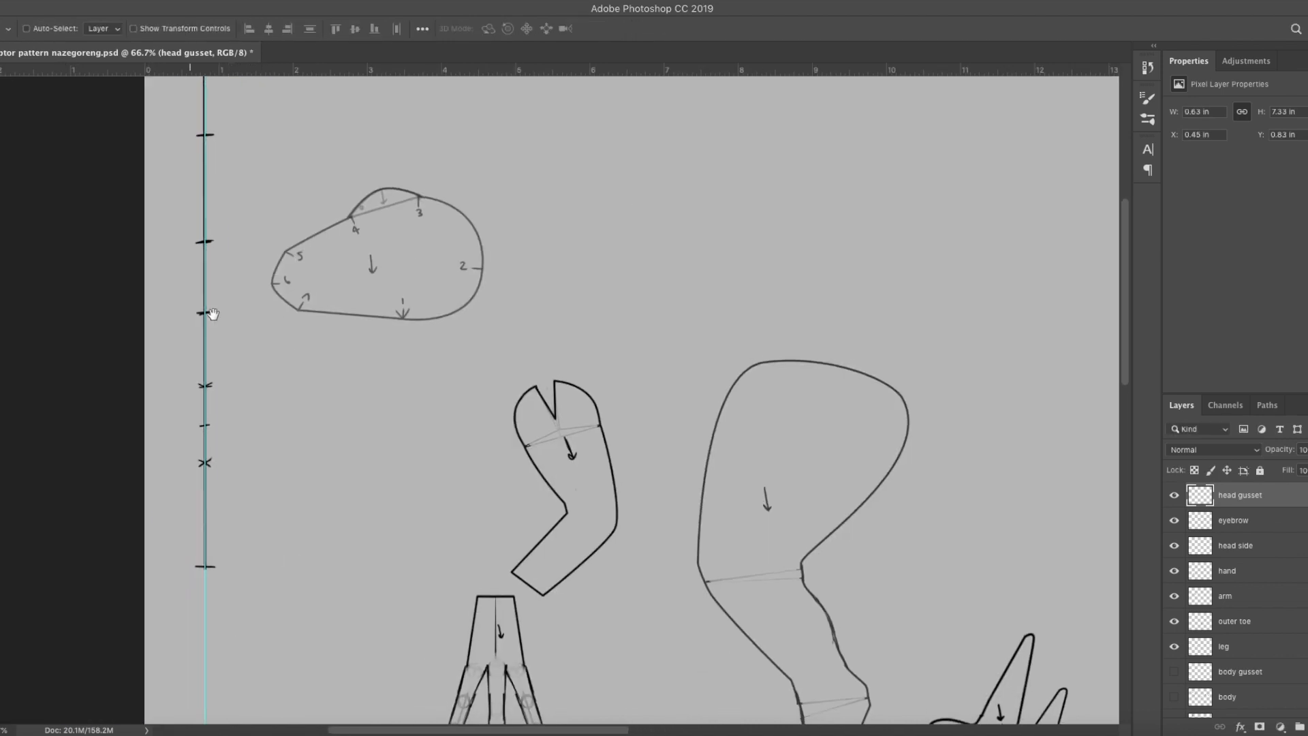
{"action": "left_click_drag", "start_coordinate": [214, 312], "coordinate": [271, 478]}
{"action": "left_click_drag", "start_coordinate": [264, 89], "coordinate": [2, 88]}
Erase the old cap at the top of the gusset line and draw a short horizontal line to its right.
{"action": "key", "text": "e"}
{"action": "left_click_drag", "start_coordinate": [229, 191], "coordinate": [246, 193]}
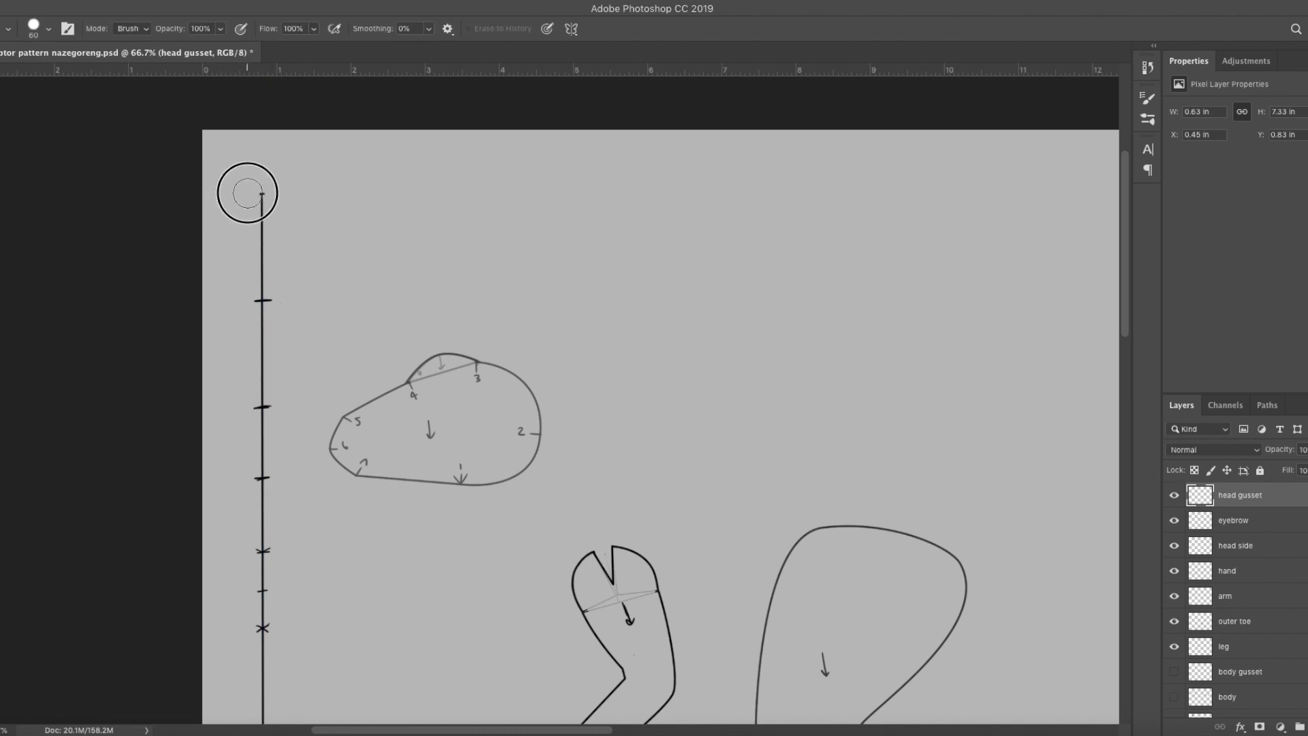
{"action": "key", "text": "b"}
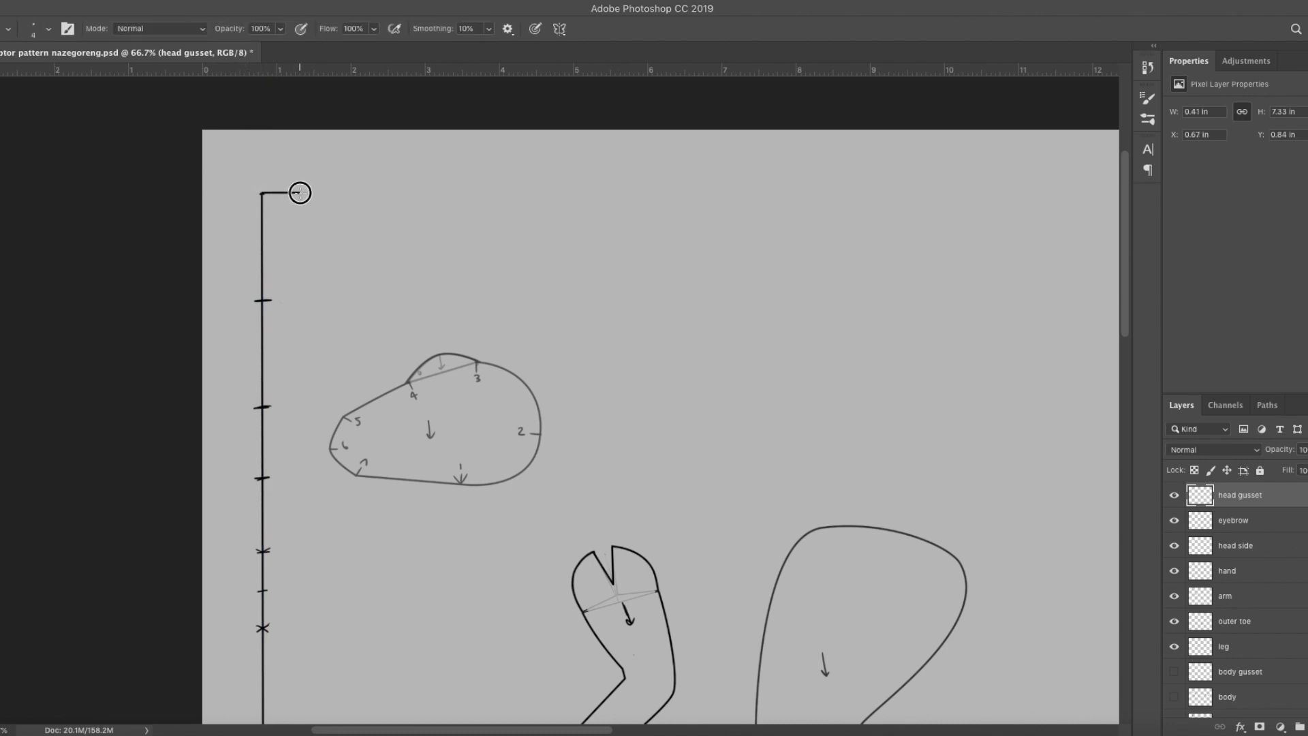
Draw a vertical line parallel to the gusset line from the top cap's end and erase all but a short piece at mark 1.
{"action": "left_click_drag", "start_coordinate": [313, 302], "coordinate": [359, 735]}
{"action": "scroll", "coordinate": [316, 408], "scroll_direction": "up", "scroll_amount": 9}
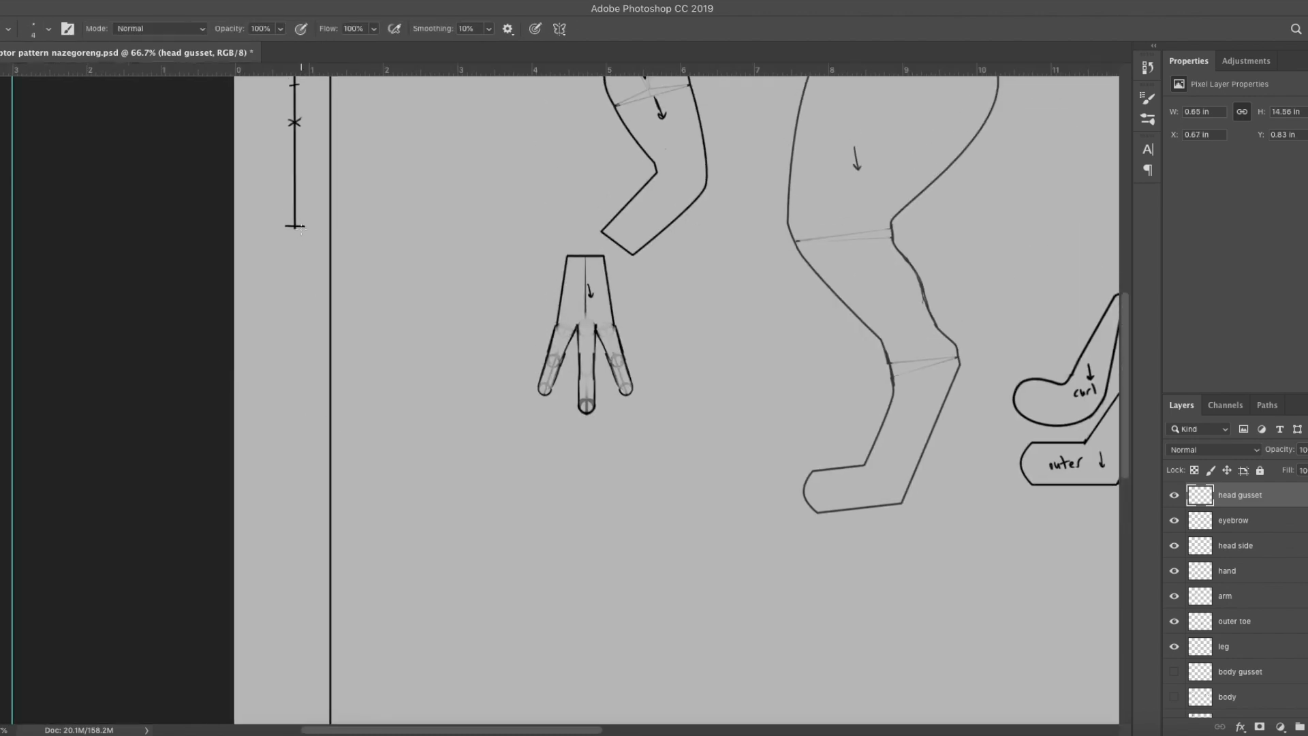
{"action": "key", "text": "e"}
{"action": "left_click_drag", "start_coordinate": [326, 246], "coordinate": [320, 723]}
{"action": "scroll", "coordinate": [394, 476], "scroll_direction": "up", "scroll_amount": 5}
{"action": "left_click_drag", "start_coordinate": [315, 572], "coordinate": [315, 148]}
{"action": "scroll", "coordinate": [315, 148], "scroll_direction": "up", "scroll_amount": 5}
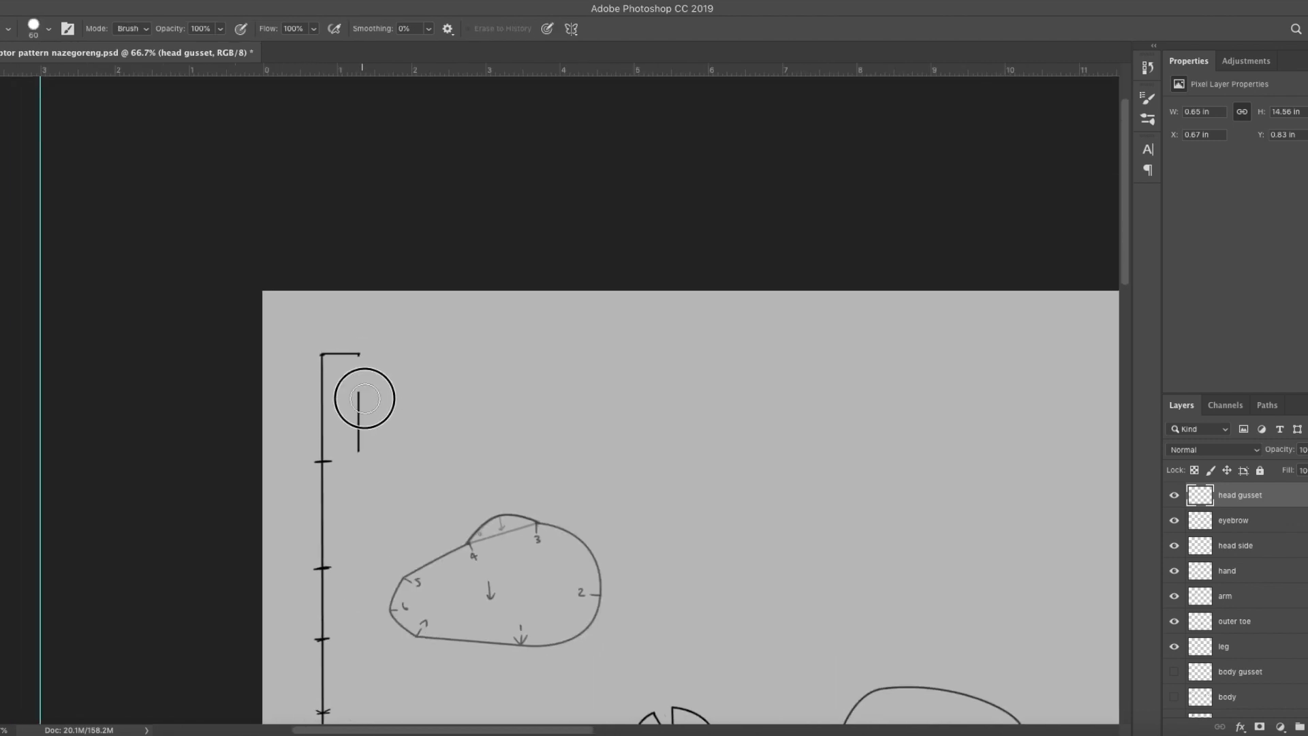
Number the tick marks along the gusset line 2 to 7 and label its lower end 1.
{"action": "key", "text": "p"}
{"action": "scroll", "coordinate": [464, 448], "scroll_direction": "down", "scroll_amount": 3}
{"action": "scroll", "coordinate": [463, 448], "scroll_direction": "left", "scroll_amount": 2}
{"action": "key", "text": "b"}
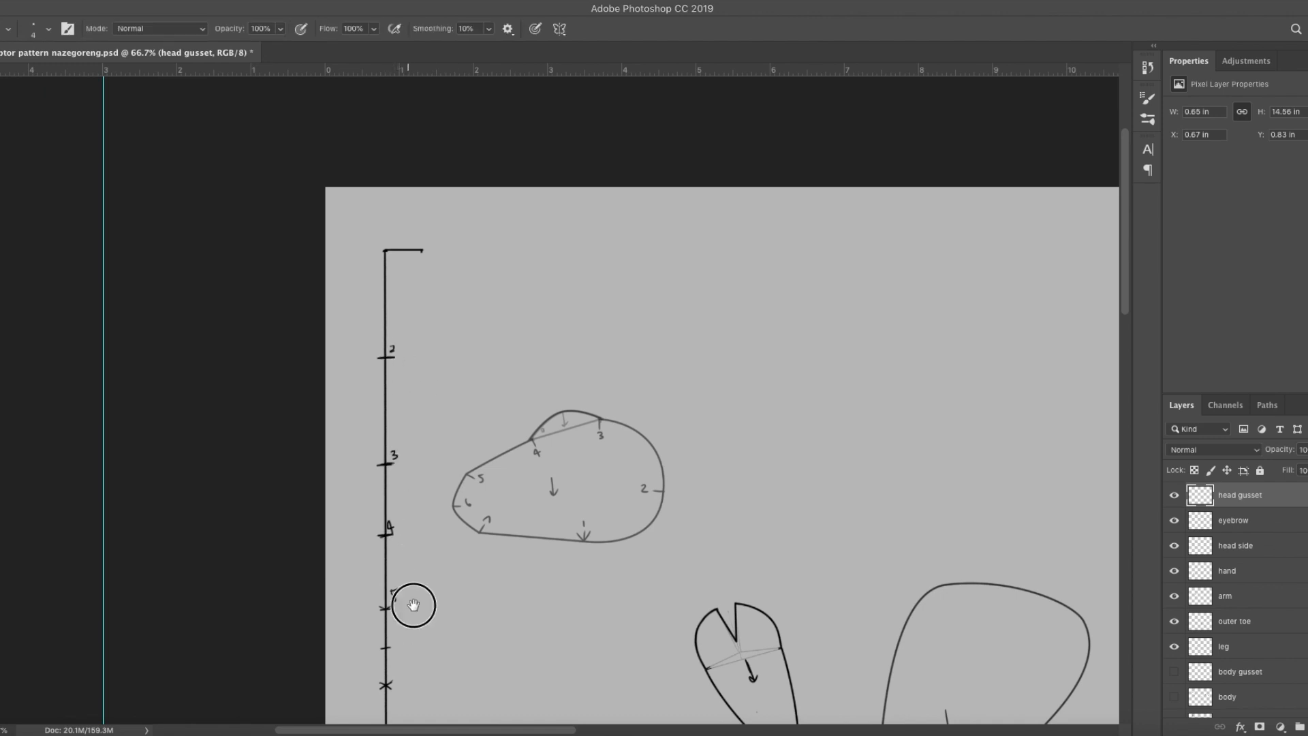
{"action": "scroll", "coordinate": [413, 605], "scroll_direction": "down", "scroll_amount": 3}
{"action": "scroll", "coordinate": [413, 605], "scroll_direction": "left", "scroll_amount": 1}
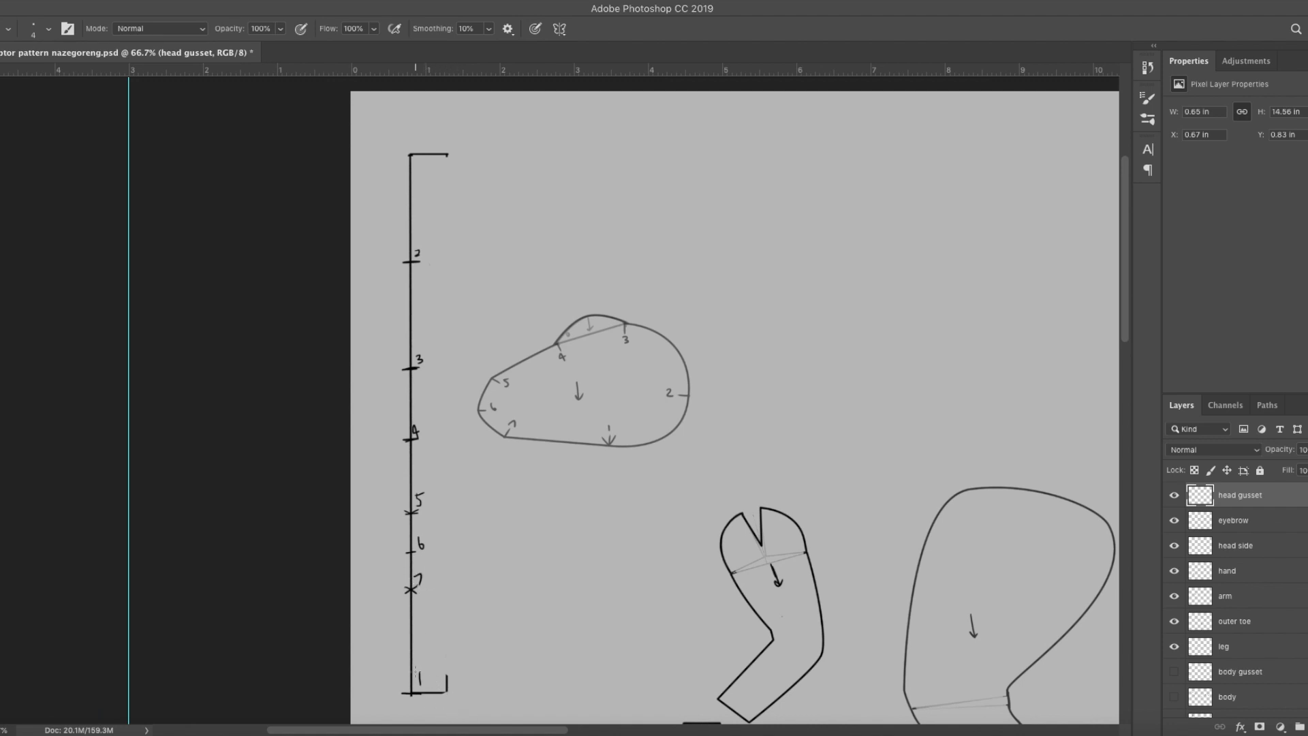
Draw the gusset's outer edge as a path narrowing from the top past marks 3, 5 and 7 to mark 1, and stroke it.
{"action": "key", "text": "p"}
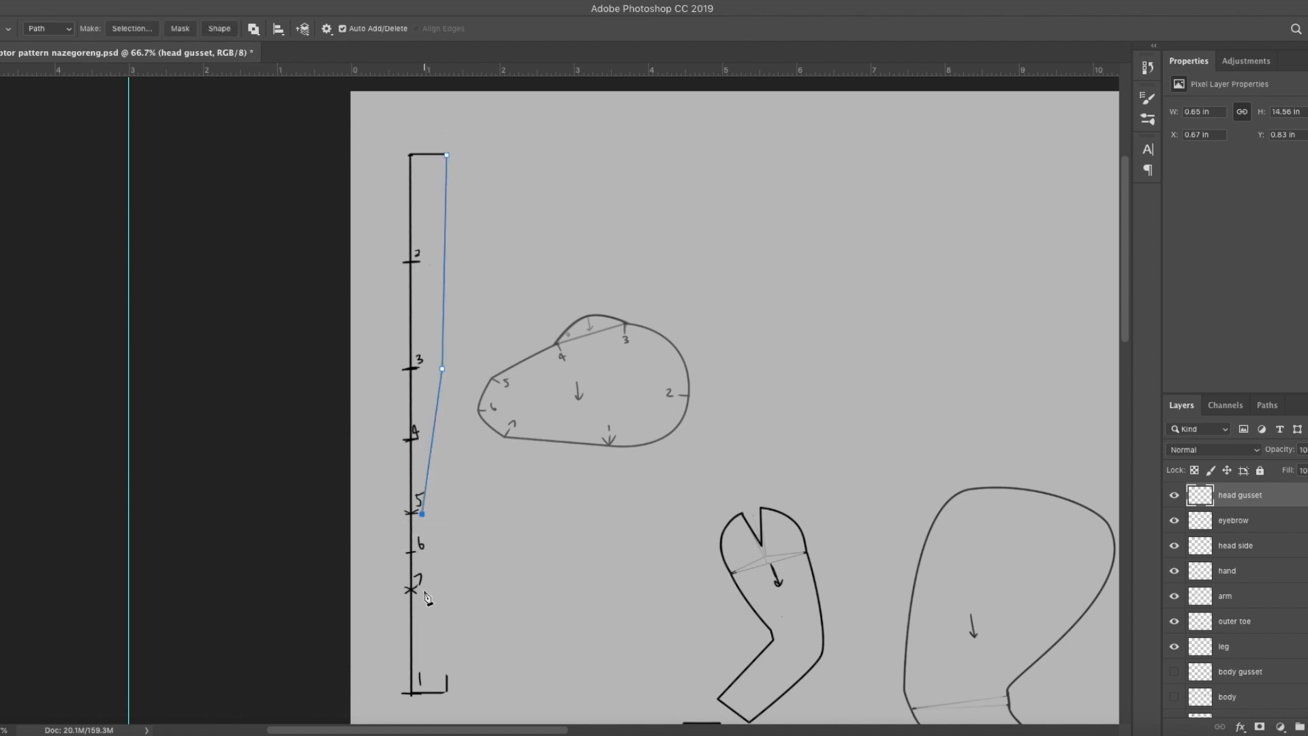
{"action": "right_click", "coordinate": [475, 507]}
{"action": "left_click", "coordinate": [524, 571]}
{"action": "key", "text": "Return"}
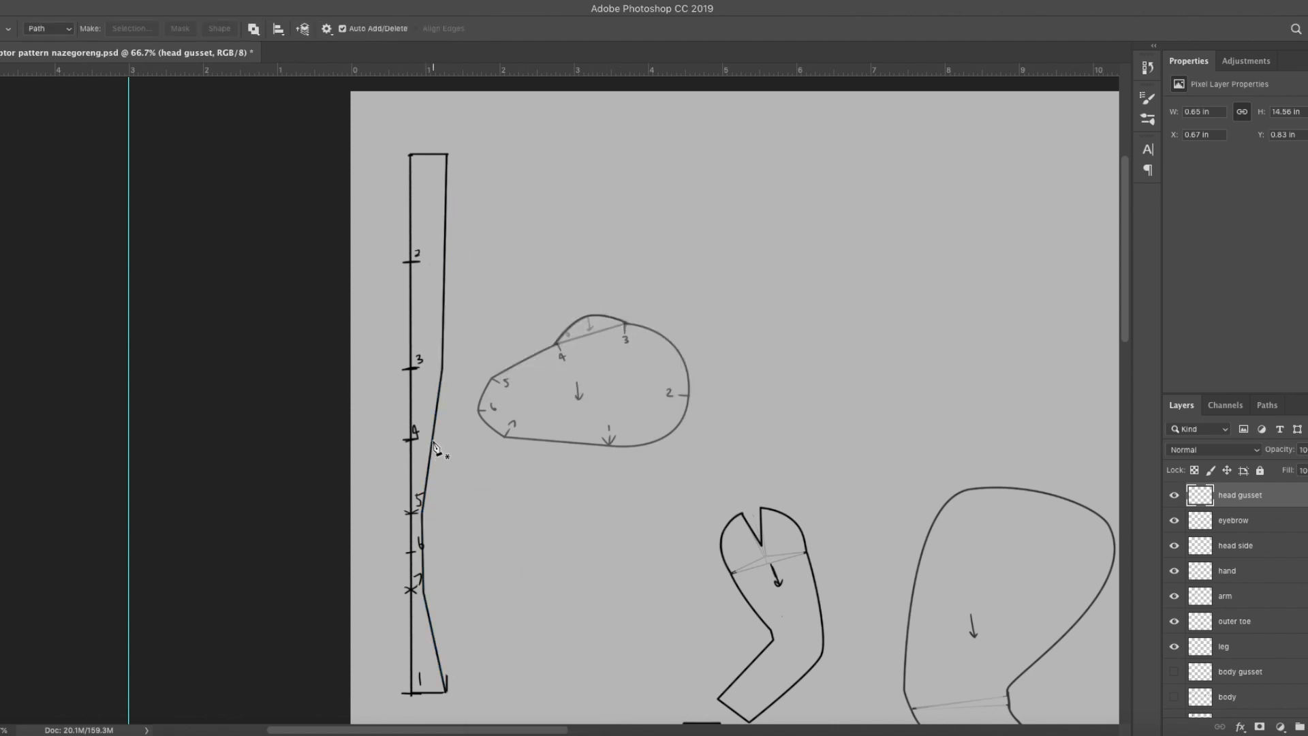
Replace the gusset's straight outer edge between marks 3 and 4 with an inward-curving path, and stroke it.
{"action": "left_click_drag", "start_coordinate": [437, 417], "coordinate": [427, 404]}
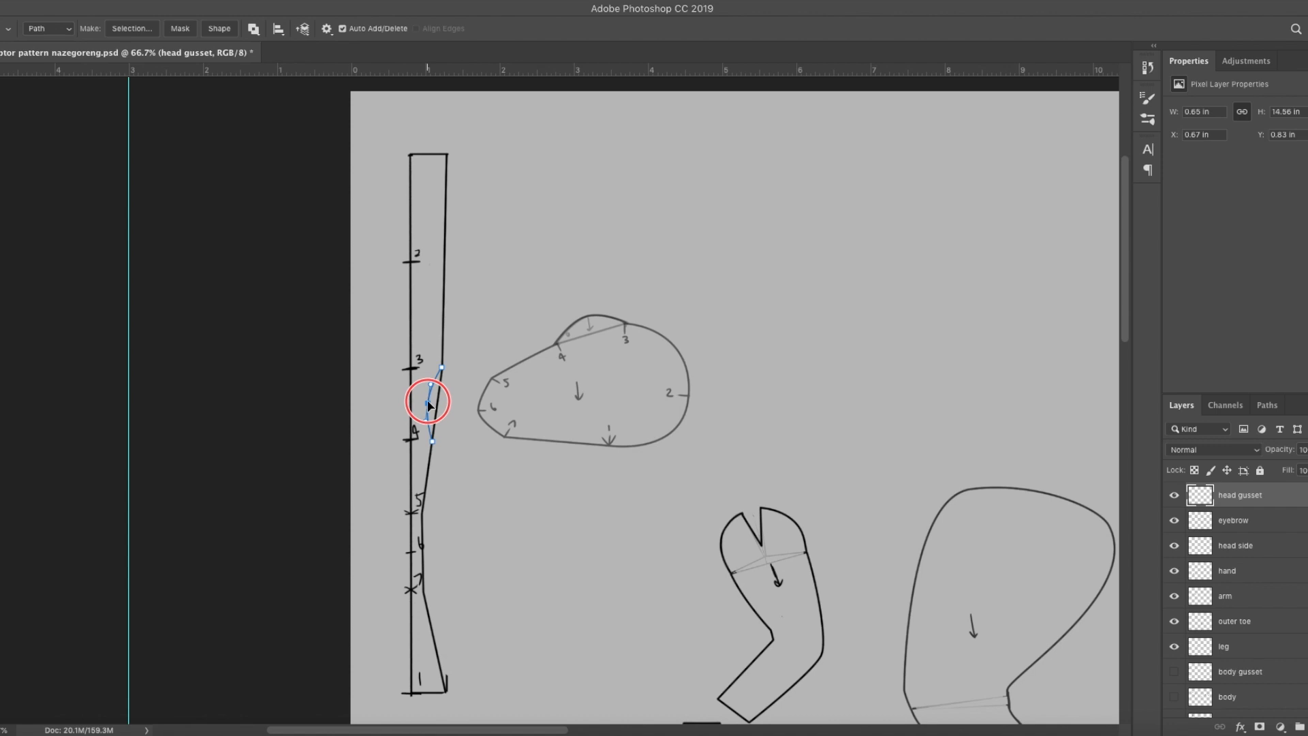
{"action": "key", "text": "e"}
{"action": "left_click_drag", "start_coordinate": [444, 431], "coordinate": [447, 383]}
{"action": "key", "text": "b"}
{"action": "right_click", "coordinate": [455, 391]}
{"action": "key", "text": "Escape"}
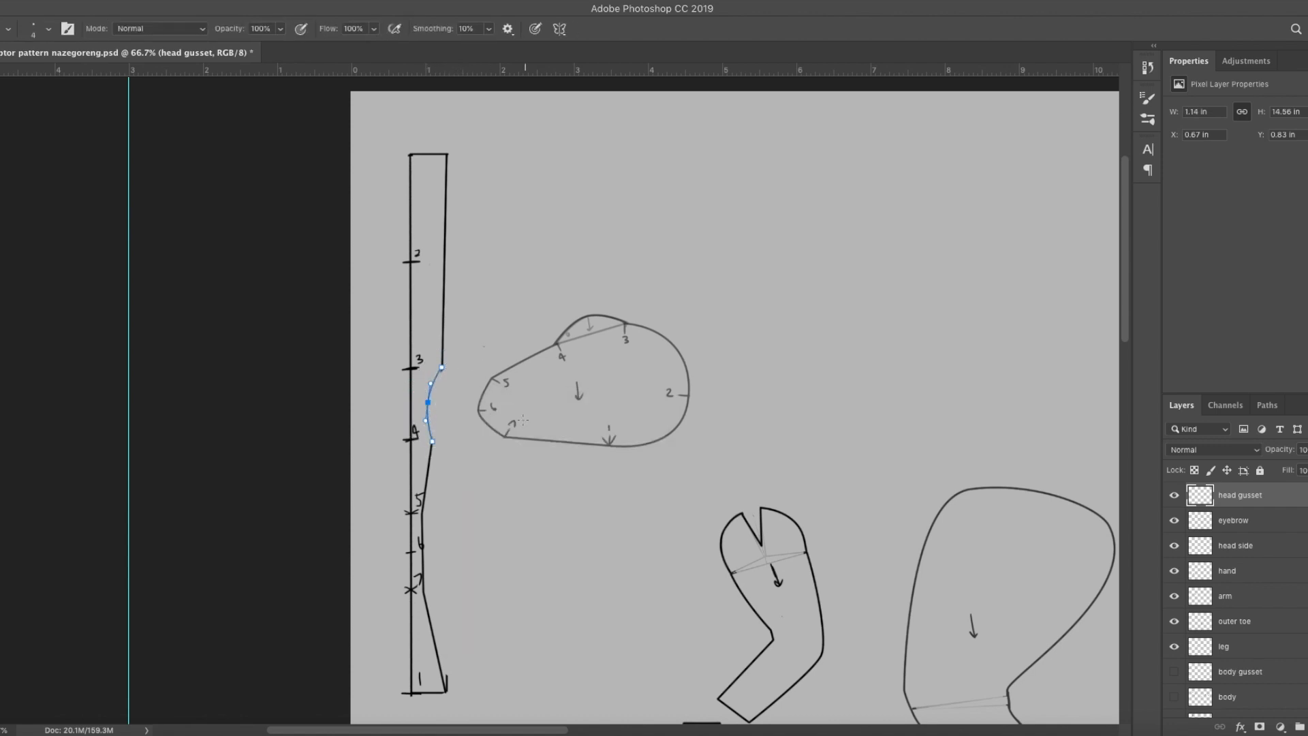
{"action": "key", "text": "p"}
{"action": "right_click", "coordinate": [511, 485]}
{"action": "left_click", "coordinate": [517, 502]}
{"action": "key", "text": "Return"}
{"action": "key", "text": "e"}
{"action": "key", "text": "b"}
{"action": "key", "text": "super+equal"}
{"action": "key", "text": "super+equal"}
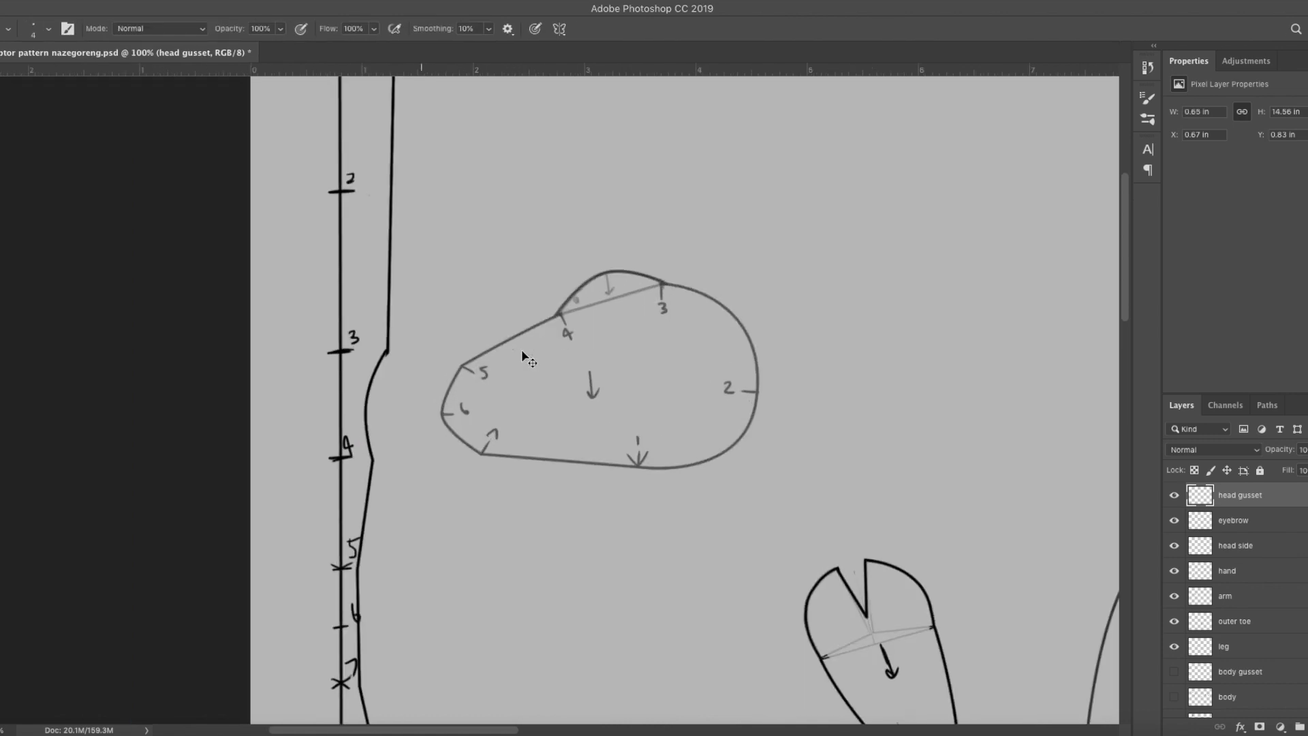
Extend the tick marks across the head gusset's full width to its outer edge.
{"action": "scroll", "coordinate": [432, 240], "scroll_direction": "up", "scroll_amount": 4}
{"action": "scroll", "coordinate": [432, 240], "scroll_direction": "left", "scroll_amount": 4}
{"action": "left_click_drag", "start_coordinate": [432, 560], "coordinate": [522, 561]}
{"action": "key", "text": "super+z"}
{"action": "left_click_drag", "start_coordinate": [519, 637], "coordinate": [531, 486]}
{"action": "left_click_drag", "start_coordinate": [468, 297], "coordinate": [492, 296]}
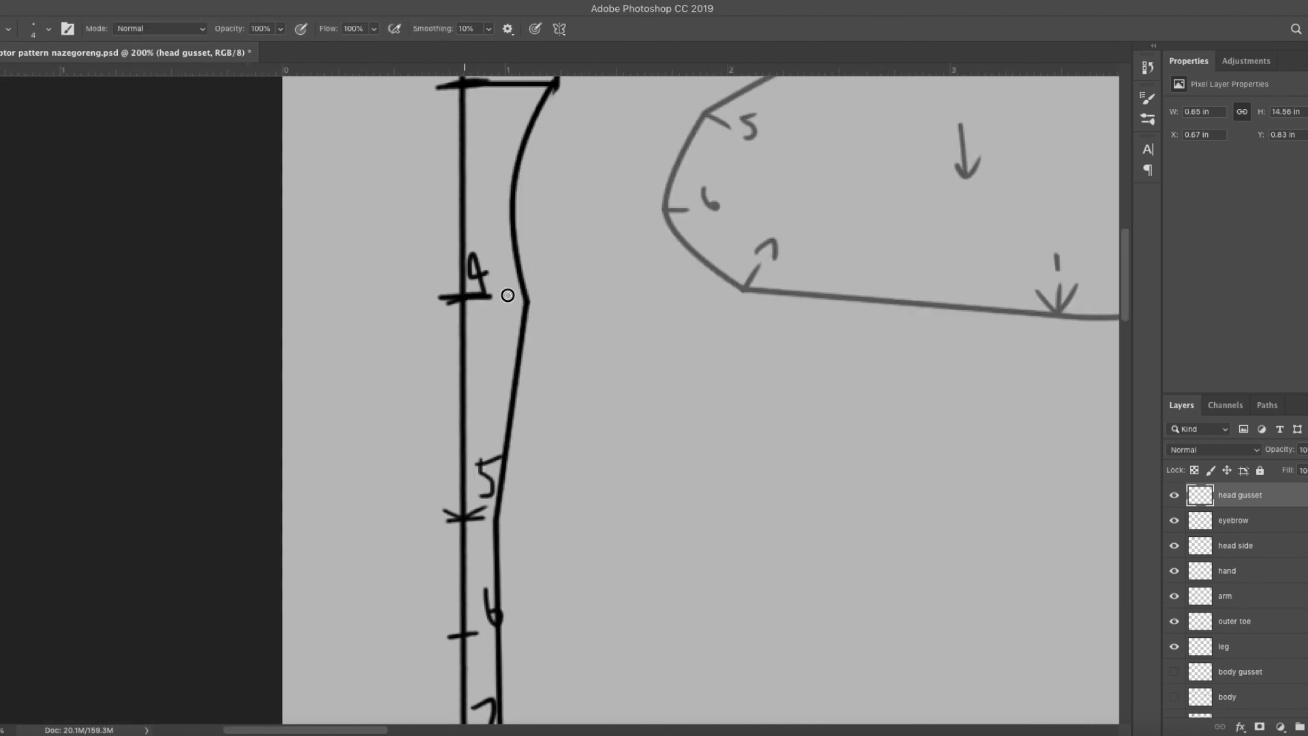
{"action": "left_click_drag", "start_coordinate": [526, 541], "coordinate": [550, 274]}
{"action": "left_click_drag", "start_coordinate": [545, 716], "coordinate": [561, 429]}
Erase the tick mark ends that stick out past the head gusset's straight edge.
{"action": "key", "text": "e"}
{"action": "left_click_drag", "start_coordinate": [634, 347], "coordinate": [647, 404]}
{"action": "key", "text": "super+z"}
{"action": "left_click_drag", "start_coordinate": [461, 443], "coordinate": [464, 413]}
{"action": "left_click_drag", "start_coordinate": [485, 170], "coordinate": [488, 631]}
{"action": "left_click_drag", "start_coordinate": [462, 562], "coordinate": [461, 509]}
{"action": "left_click", "coordinate": [474, 451]}
{"action": "left_click", "coordinate": [473, 331]}
{"action": "left_click_drag", "start_coordinate": [488, 412], "coordinate": [498, 673]}
{"action": "left_click", "coordinate": [483, 371]}
{"action": "left_click", "coordinate": [484, 162]}
{"action": "mouse_move", "coordinate": [533, 93]}
{"action": "left_mouse_down"}
{"action": "mouse_move", "coordinate": [552, 567]}
{"action": "mouse_move", "coordinate": [522, 421]}
{"action": "left_mouse_up"}
{"action": "left_click", "coordinate": [505, 318]}
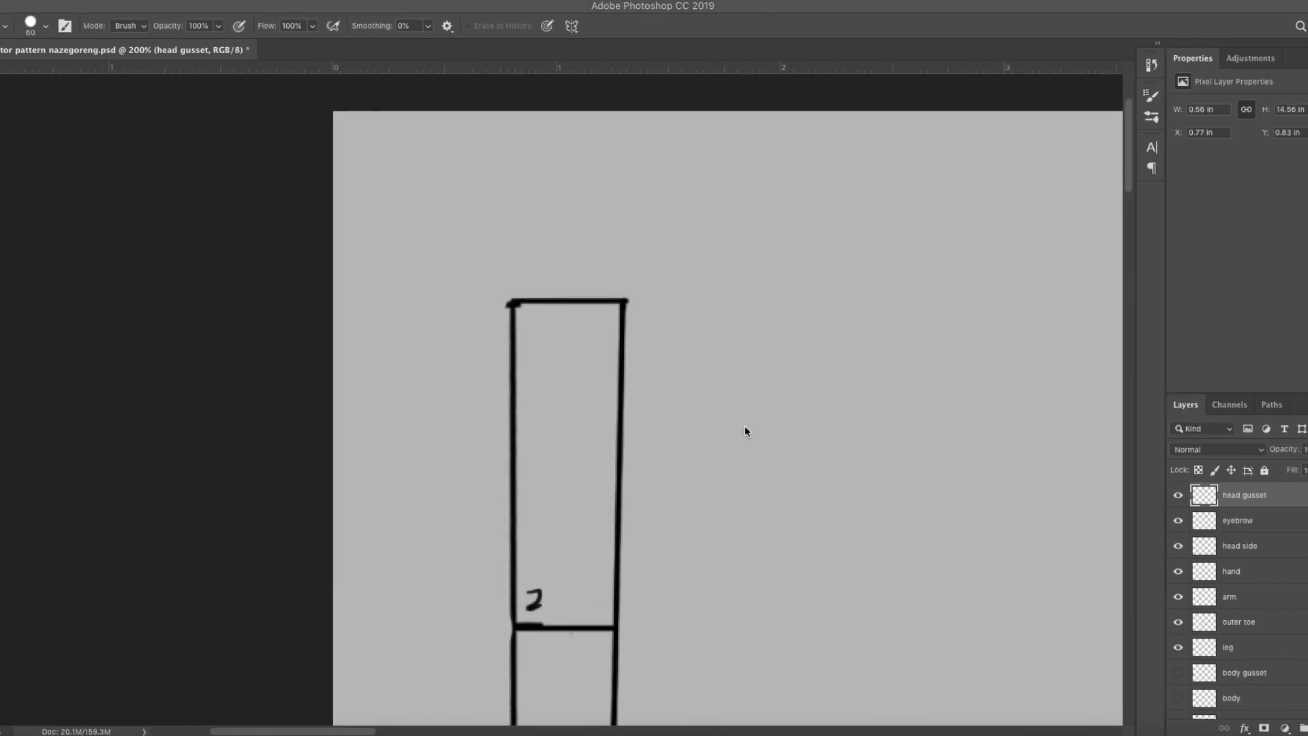
Duplicate the head gusset layer and flip the copy horizontally.
{"action": "key", "text": "super+minus"}
{"action": "key", "text": "super+minus"}
{"action": "key", "text": "super+minus"}
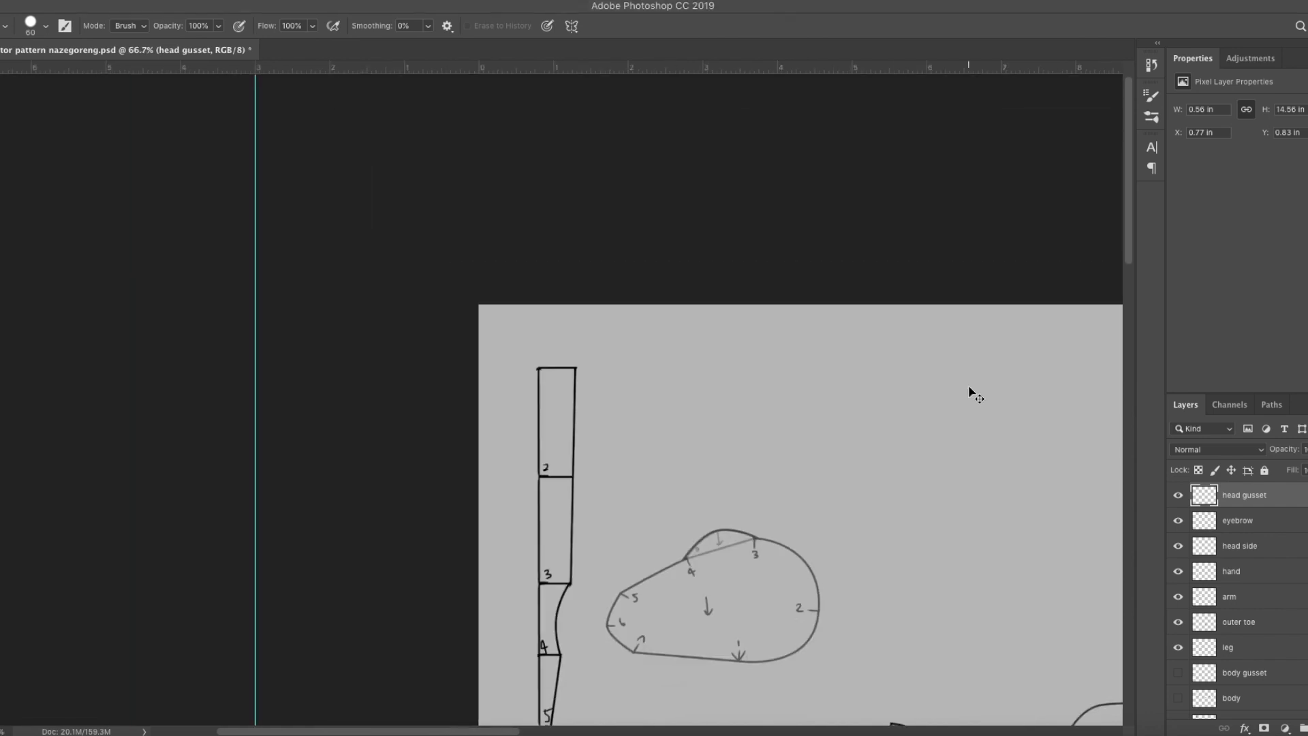
{"action": "left_click_drag", "start_coordinate": [871, 484], "coordinate": [754, 267]}
{"action": "key", "text": "super+r"}
{"action": "key", "text": "super+j"}
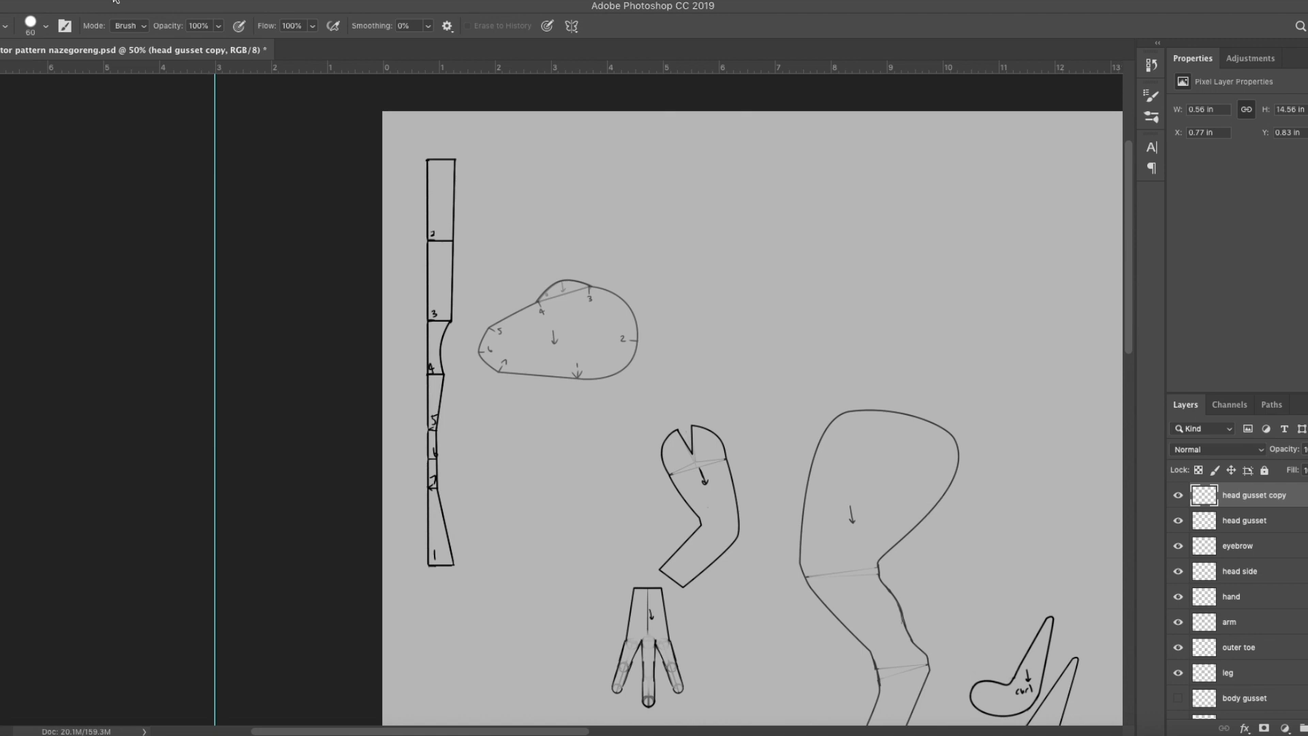
{"action": "left_click", "coordinate": [116, 0]}
{"action": "mouse_move", "coordinate": [188, 333]}
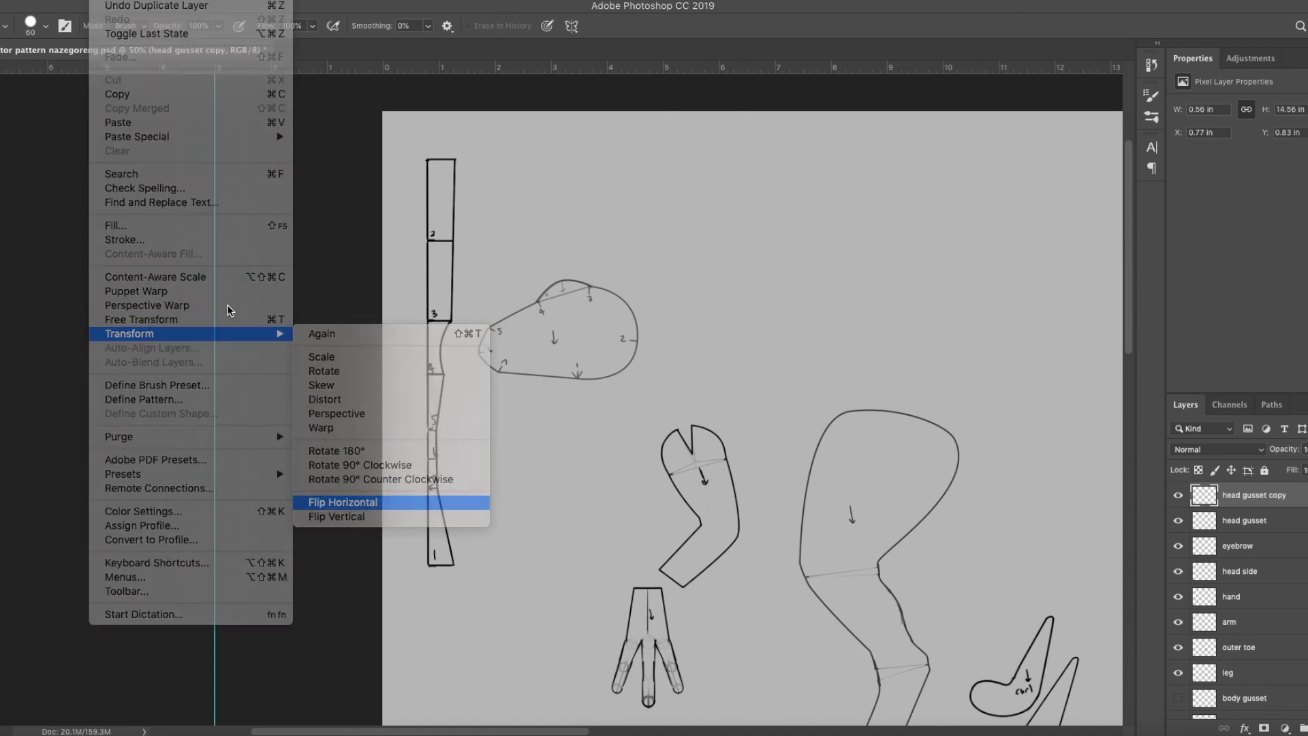
Shift the mirrored half sideways until its straight edge meets the original's, and merge both halves into the head gusset layer.
{"action": "key", "text": "v"}
{"action": "key", "text": "Left"}
{"action": "key", "text": "Left"}
{"action": "key", "text": "Left"}
{"action": "key", "text": "Left"}
{"action": "key", "text": "Left"}
{"action": "key", "text": "Left"}
{"action": "key", "text": "Left"}
{"action": "key", "text": "Left"}
{"action": "key", "text": "Left"}
{"action": "key", "text": "Left"}
{"action": "key", "text": "Left"}
{"action": "key", "text": "Left"}
{"action": "key", "text": "Left"}
{"action": "key", "text": "Left"}
{"action": "key", "text": "Left"}
{"action": "key", "text": "Left"}
{"action": "key", "text": "Left"}
{"action": "key", "text": "Left"}
{"action": "key", "text": "Left"}
{"action": "key", "text": "Left"}
{"action": "key", "text": "Left"}
{"action": "key", "text": "Left"}
{"action": "key", "text": "Left"}
{"action": "key", "text": "Left"}
{"action": "key", "text": "Left"}
{"action": "key", "text": "Left"}
{"action": "key", "text": "Left"}
{"action": "key", "text": "Left"}
{"action": "key", "text": "Left"}
{"action": "key", "text": "Left"}
{"action": "key", "text": "Left"}
{"action": "key", "text": "Left"}
{"action": "key", "text": "Left"}
{"action": "key", "text": "Left"}
{"action": "key", "text": "Left"}
{"action": "key", "text": "Left"}
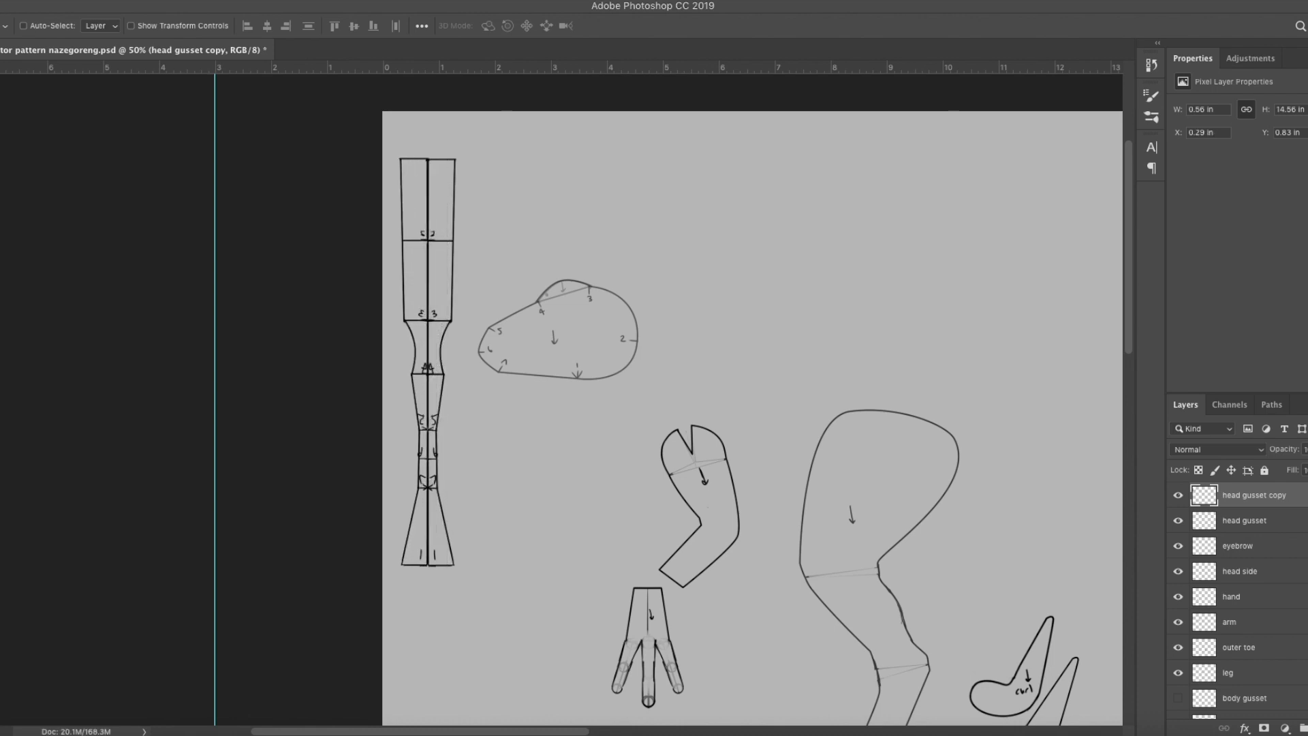
{"action": "right_click", "coordinate": [1237, 498]}
{"action": "left_click", "coordinate": [1184, 532]}
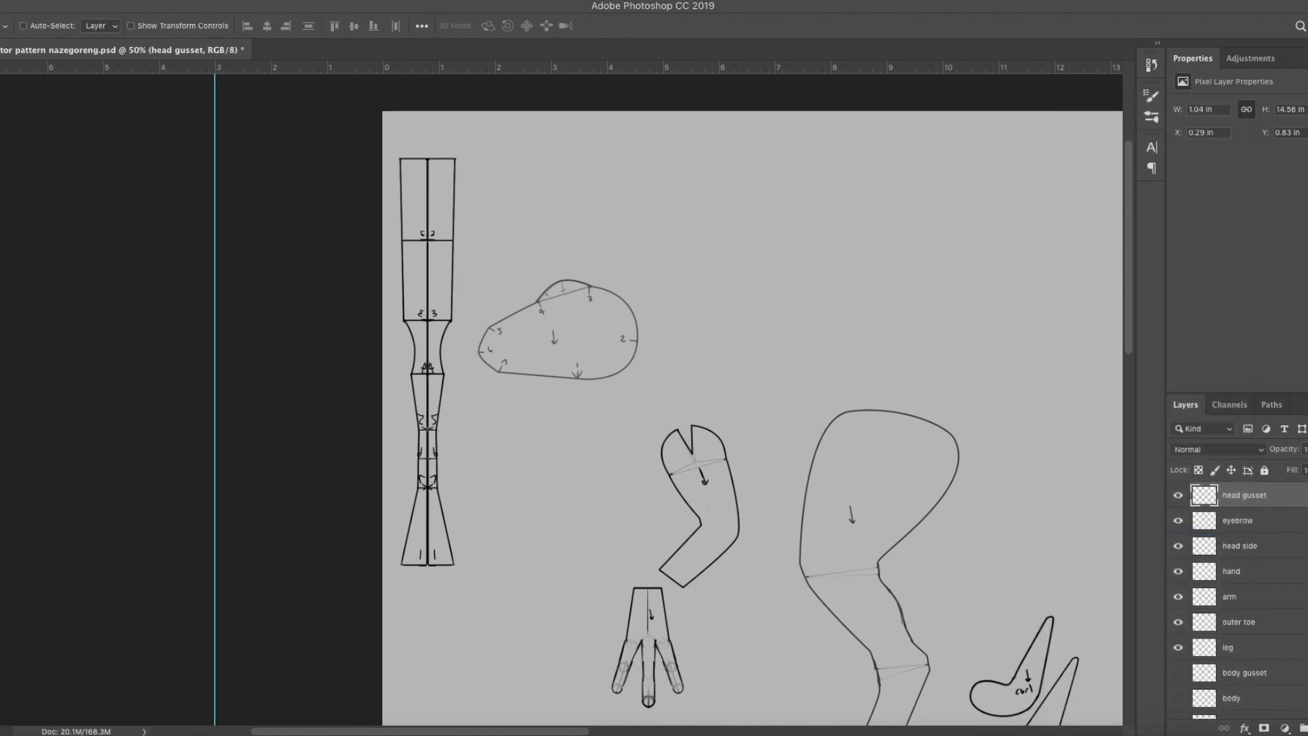
Show the body base, body and body gusset layers again, leaving Layer 12 hidden.
{"action": "scroll", "coordinate": [1237, 600], "scroll_direction": "down", "scroll_amount": 3}
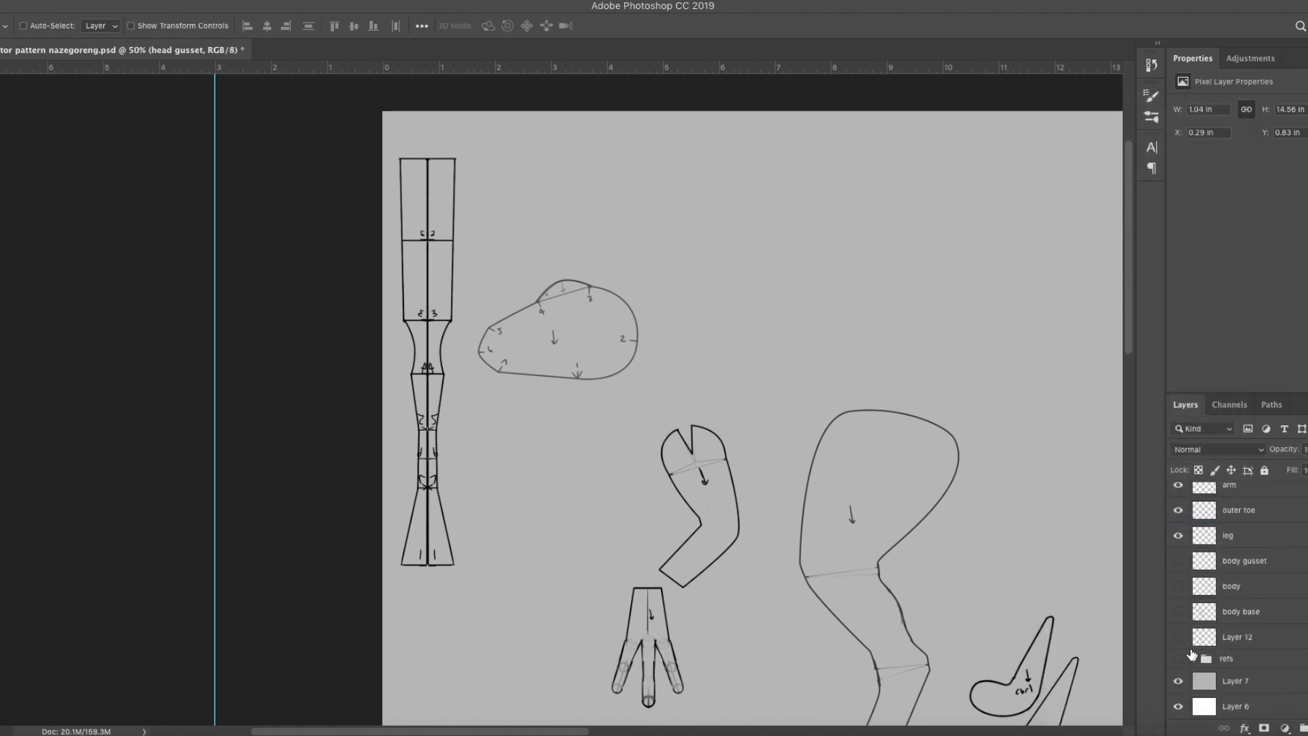
{"action": "left_click", "coordinate": [1179, 637]}
{"action": "left_click", "coordinate": [1179, 638]}
{"action": "left_click", "coordinate": [1179, 612]}
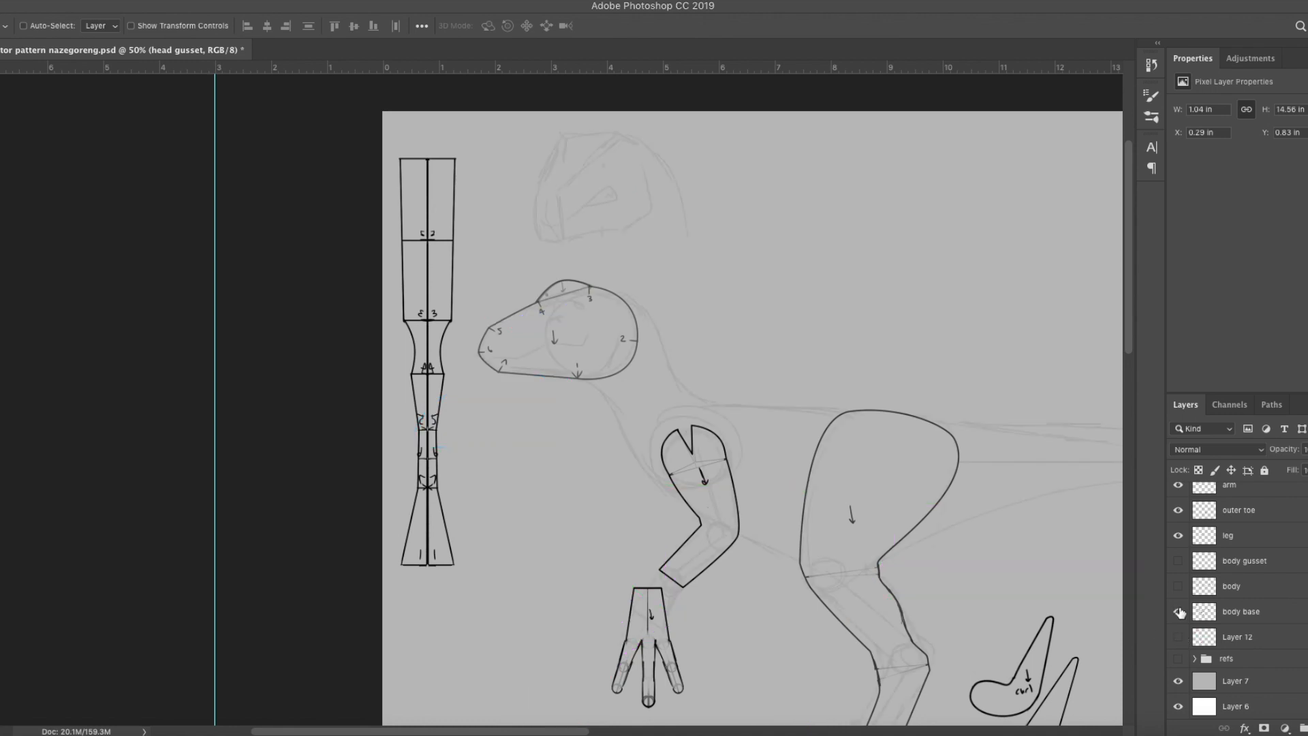
{"action": "left_click_drag", "start_coordinate": [710, 461], "coordinate": [550, 394]}
{"action": "left_click", "coordinate": [1179, 584]}
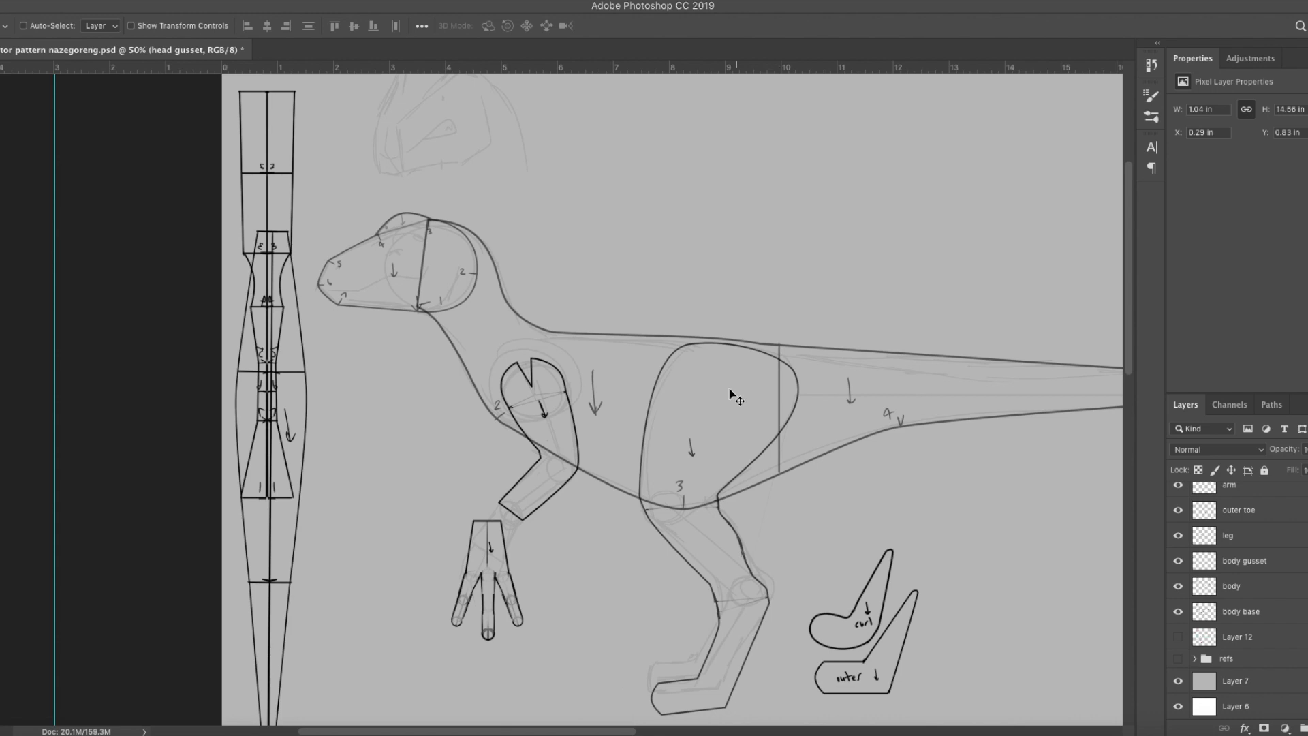
Move the body gusset away from the head gusset to the tail end of the raptor.
{"action": "left_click", "coordinate": [1280, 566]}
{"action": "left_click_drag", "start_coordinate": [197, 286], "coordinate": [971, 217]}
{"action": "scroll", "coordinate": [657, 228], "scroll_direction": "right", "scroll_amount": 10}
{"action": "left_click_drag", "start_coordinate": [668, 267], "coordinate": [825, 298]}
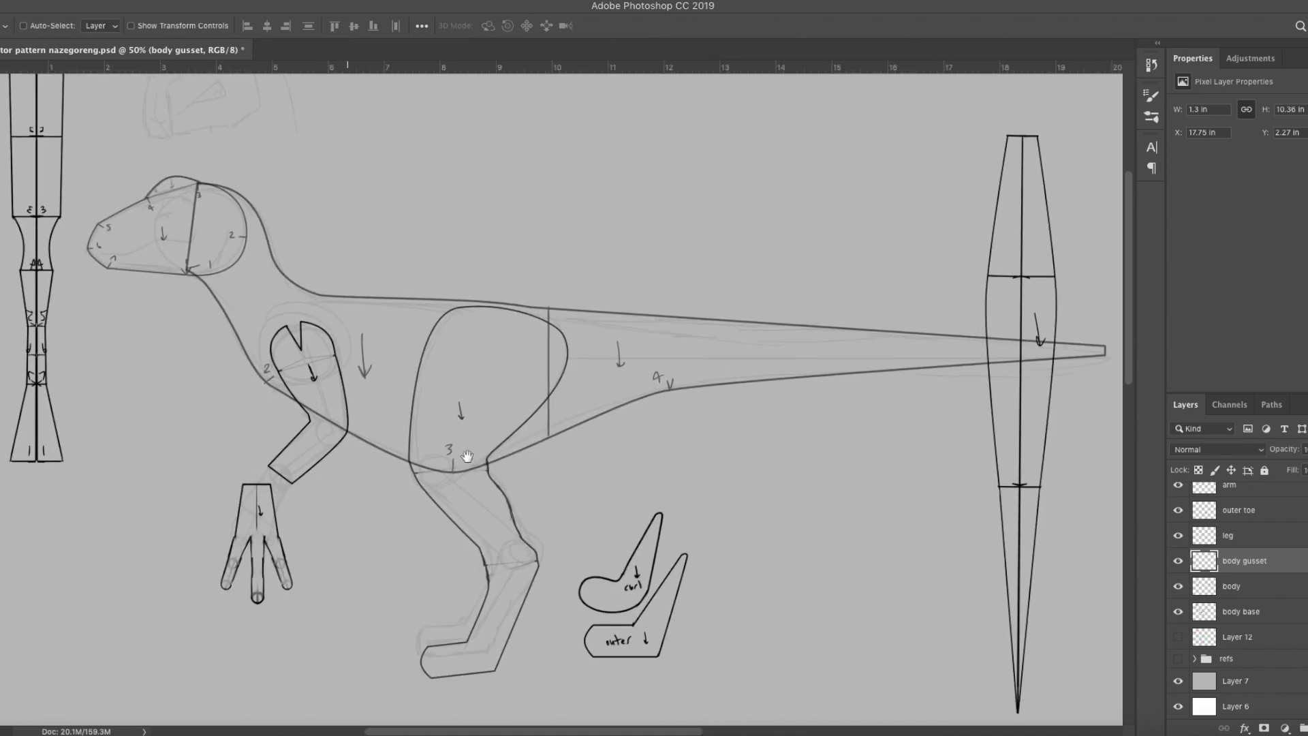
{"action": "mouse_move", "coordinate": [396, 434]}
{"action": "left_mouse_down"}
{"action": "mouse_move", "coordinate": [439, 356]}
{"action": "mouse_move", "coordinate": [490, 358]}
{"action": "left_mouse_up"}
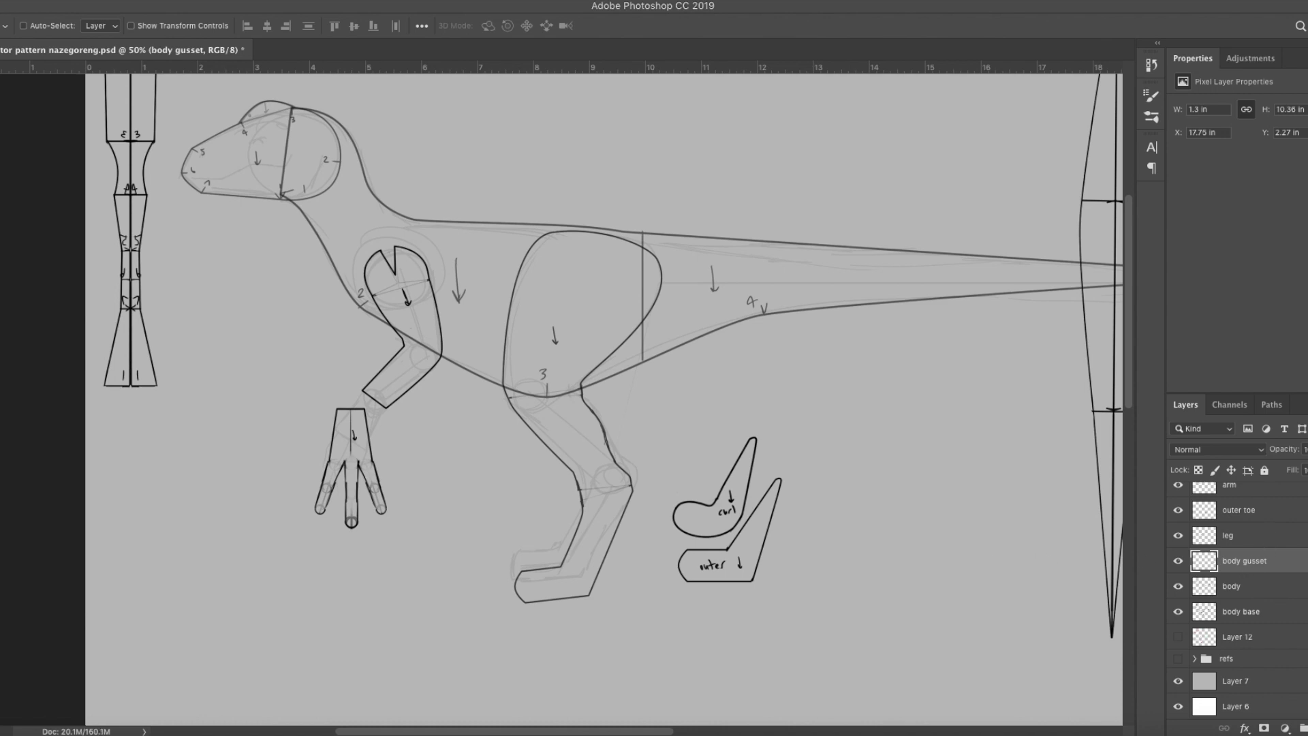
Add a new layer above head gusset and name it toe claws.
{"action": "scroll", "coordinate": [1238, 600], "scroll_direction": "up", "scroll_amount": 4}
{"action": "left_click", "coordinate": [1263, 498]}
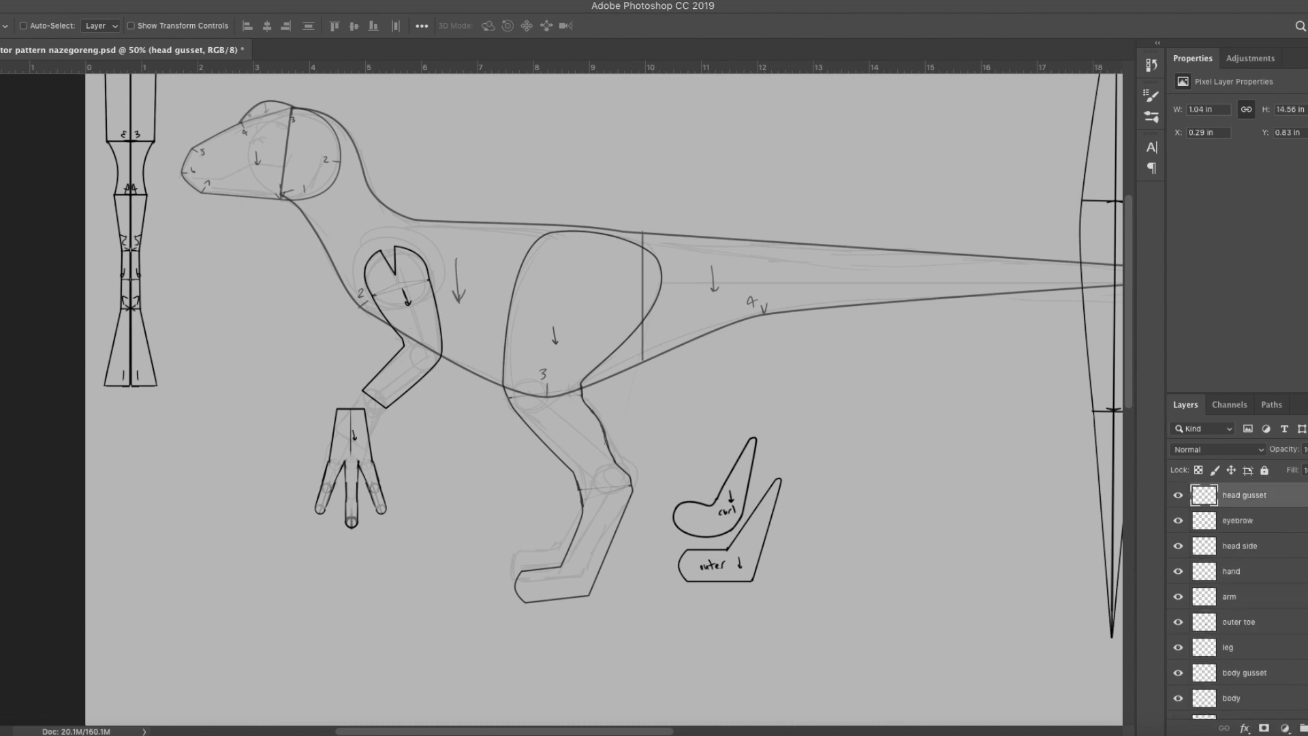
{"action": "left_click", "coordinate": [1304, 728]}
{"action": "double_click", "coordinate": [1249, 494]}
{"action": "type", "text": "toe claws"}
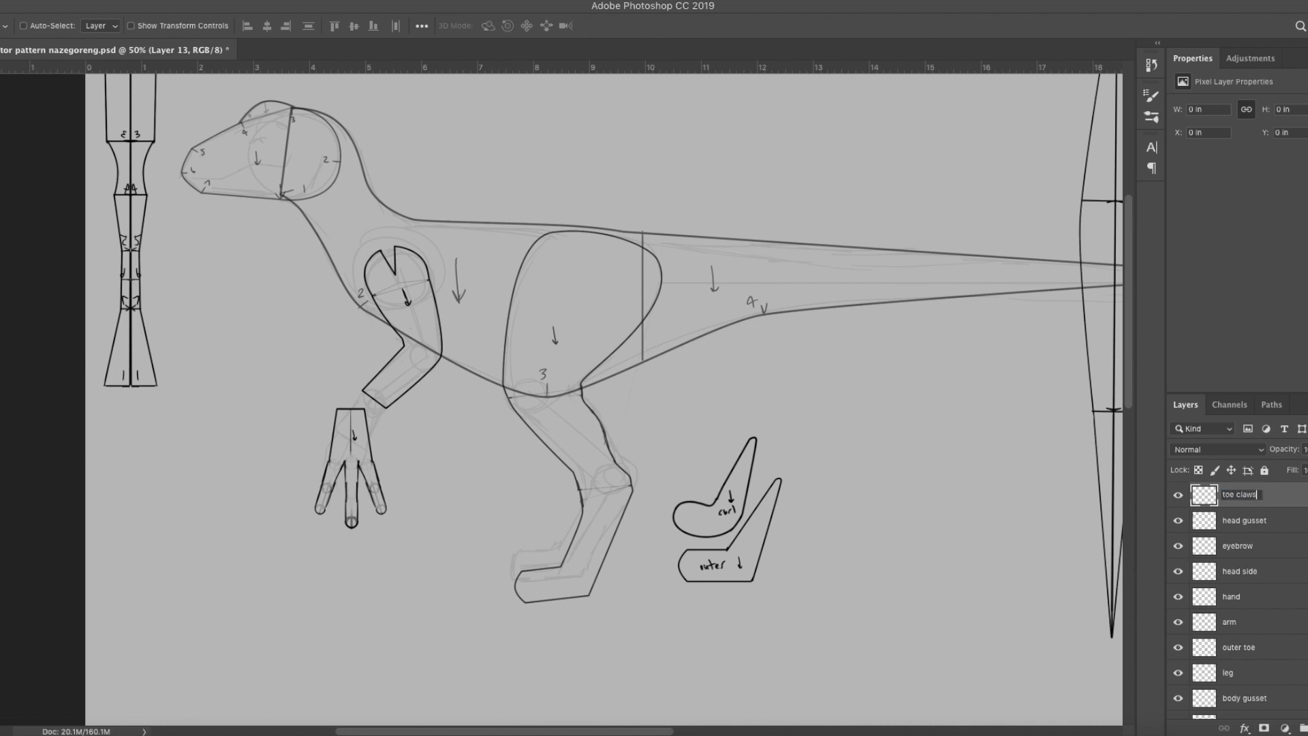
{"action": "key", "text": "Return"}
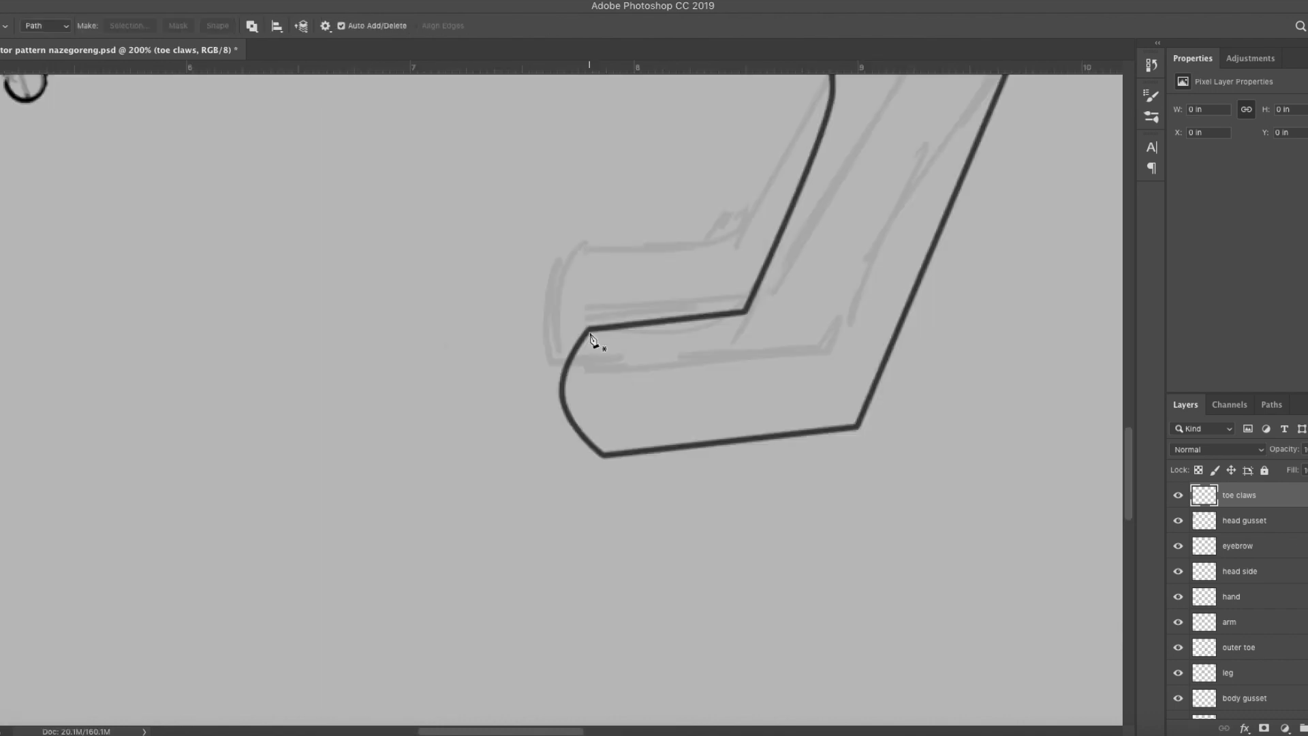
Start the toe claw path with a straight base across the leg's toe end and a curved upper edge to the tip.
{"action": "left_click", "coordinate": [590, 334]}
{"action": "left_click", "coordinate": [607, 456]}
{"action": "key", "text": "Escape"}
{"action": "left_click", "coordinate": [606, 456]}
{"action": "left_click", "coordinate": [590, 331]}
{"action": "left_click_drag", "start_coordinate": [430, 451], "coordinate": [394, 564]}
{"action": "left_click", "coordinate": [430, 450], "text": "alt"}
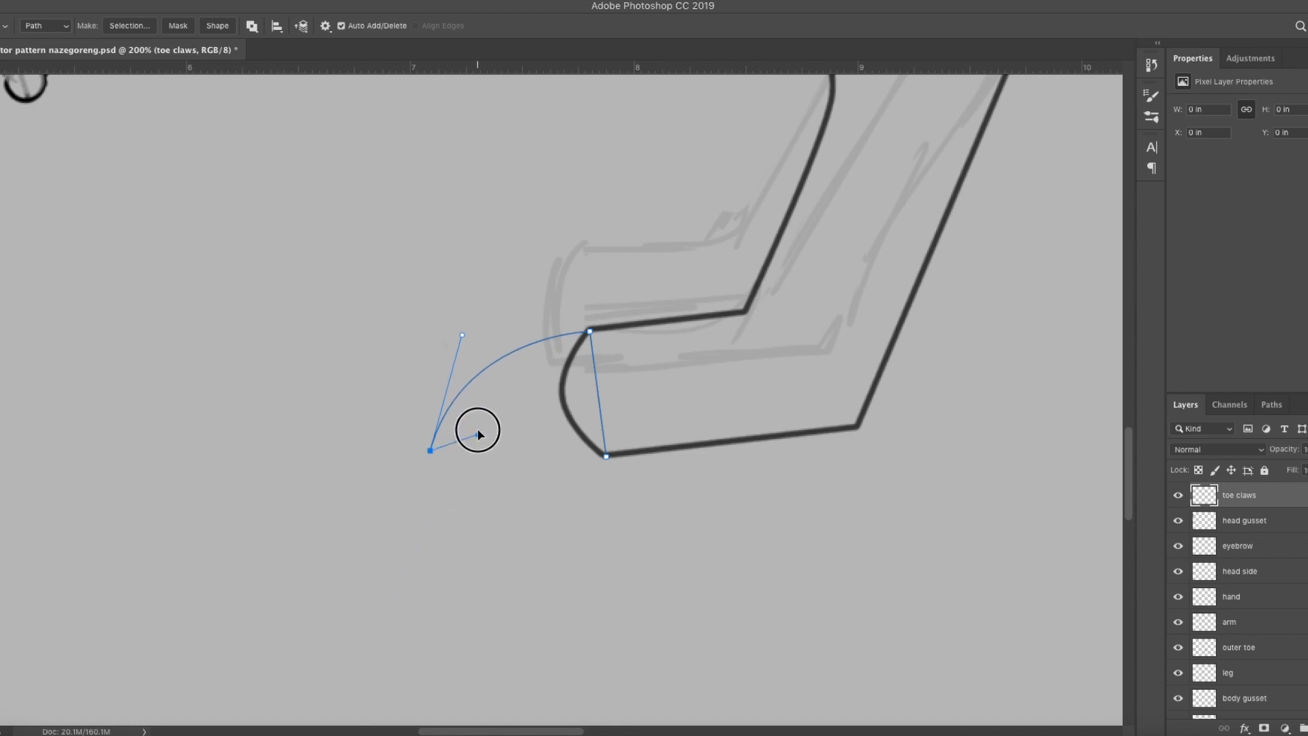
Close the toe claw path with a curved lower edge, and move its tip farther out and down.
{"action": "left_click_drag", "start_coordinate": [606, 457], "coordinate": [625, 467]}
{"action": "left_click", "coordinate": [430, 452]}
{"action": "left_click_drag", "start_coordinate": [430, 454], "coordinate": [482, 396]}
{"action": "left_click_drag", "start_coordinate": [398, 428], "coordinate": [402, 462]}
{"action": "left_click_drag", "start_coordinate": [434, 352], "coordinate": [439, 332]}
{"action": "mouse_move", "coordinate": [484, 434]}
{"action": "left_mouse_down"}
{"action": "mouse_move", "coordinate": [467, 409]}
{"action": "mouse_move", "coordinate": [478, 413]}
{"action": "left_mouse_up"}
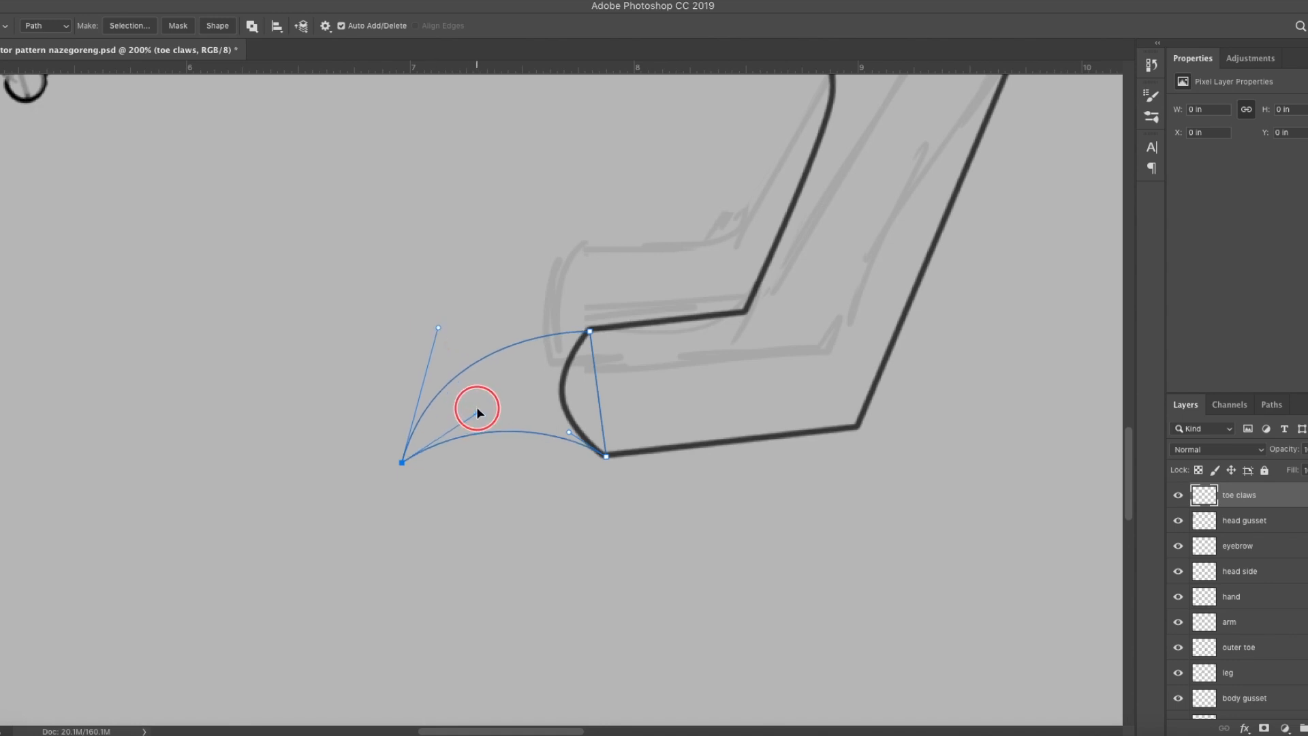
Stroke the toe claw path with the Brush, without simulated pressure, and draw a downward grain arrow inside it.
{"action": "right_click", "coordinate": [539, 518]}
{"action": "left_click", "coordinate": [554, 586]}
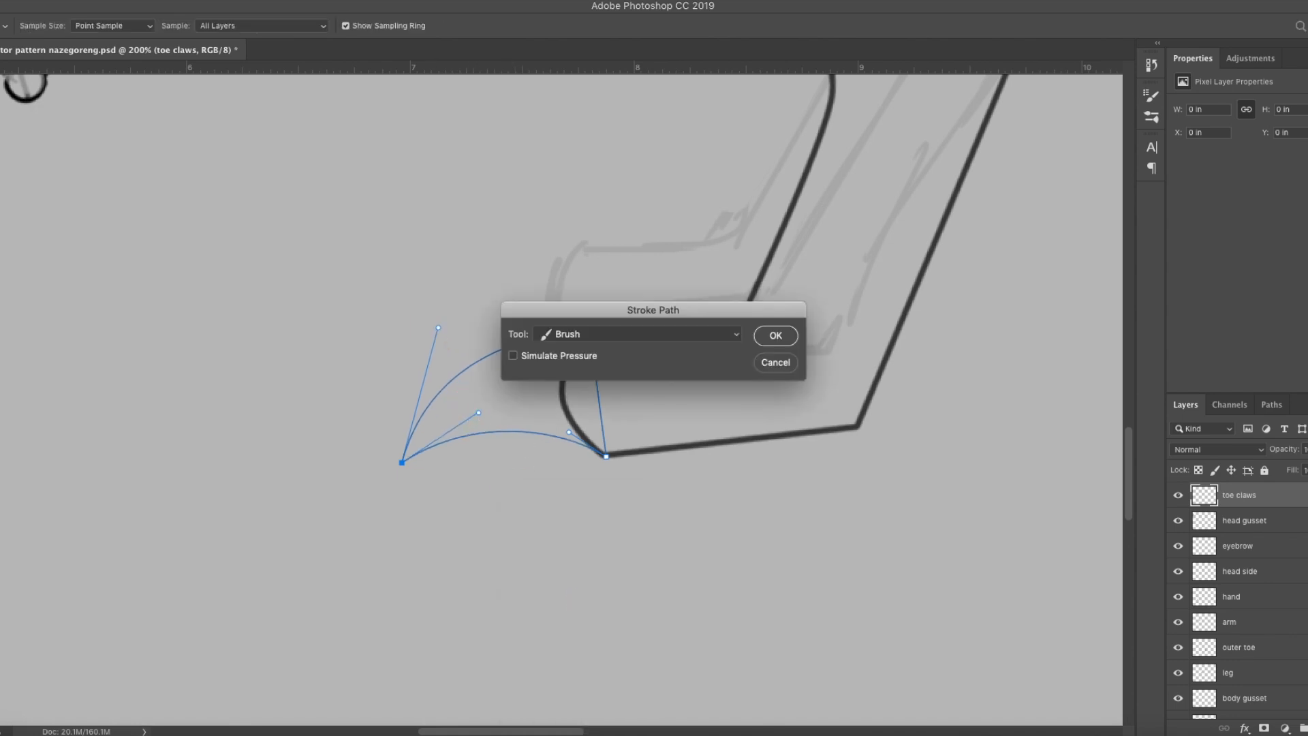
{"action": "key", "text": "Return"}
{"action": "key", "text": "Return"}
{"action": "key", "text": "b"}
{"action": "left_click_drag", "start_coordinate": [519, 376], "coordinate": [534, 394]}
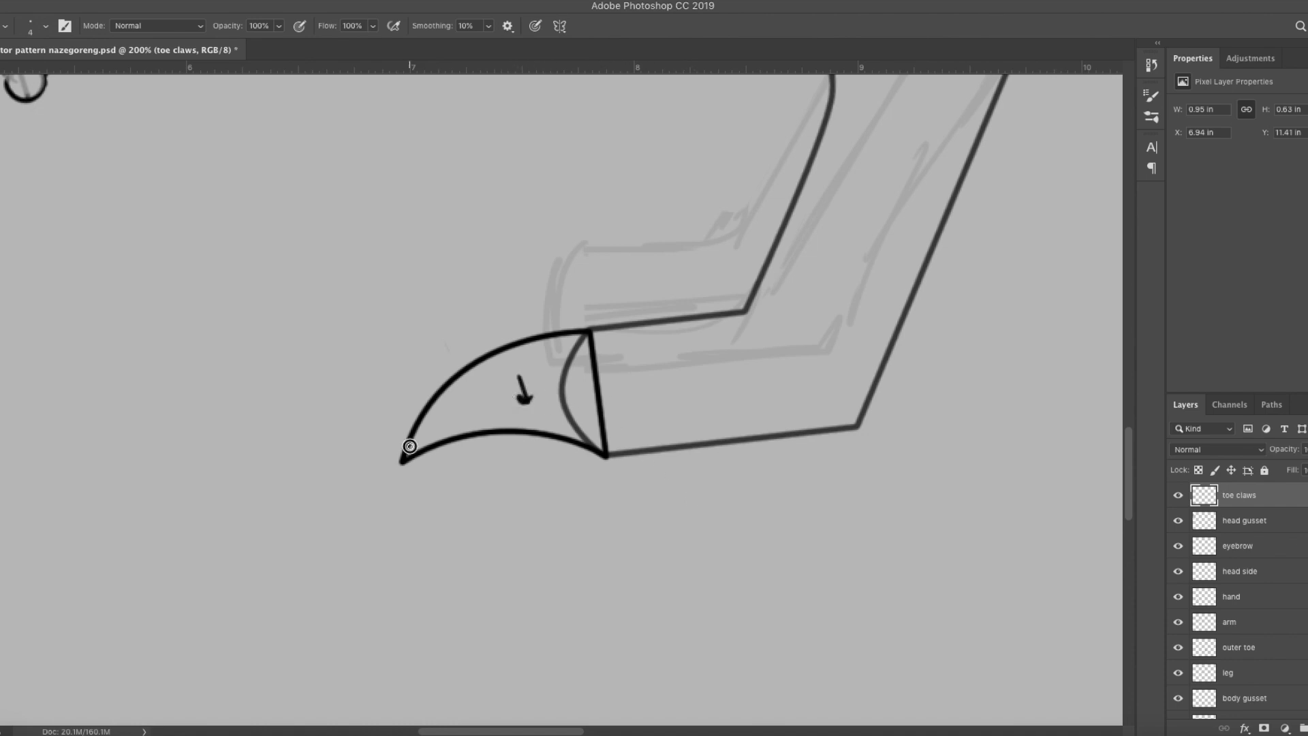
Trim the toe claw's pointed tip with the Eraser and move the claw clear of the foot.
{"action": "key", "text": "e"}
{"action": "left_click_drag", "start_coordinate": [383, 455], "coordinate": [394, 455]}
{"action": "left_click_drag", "start_coordinate": [421, 475], "coordinate": [422, 471]}
{"action": "key", "text": "v"}
{"action": "left_click_drag", "start_coordinate": [369, 330], "coordinate": [312, 339]}
{"action": "key", "text": "ctrl+minus"}
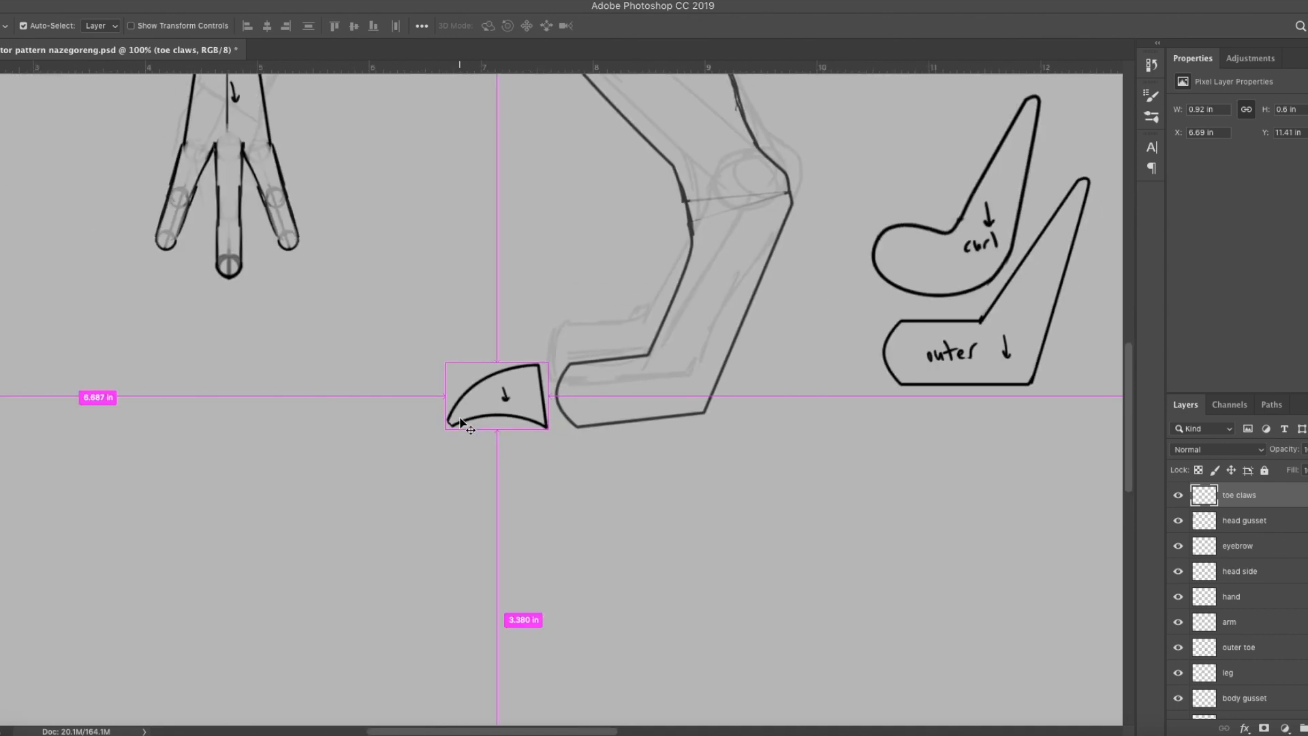
{"action": "key", "text": "super+plus"}
{"action": "key", "text": "super+plus"}
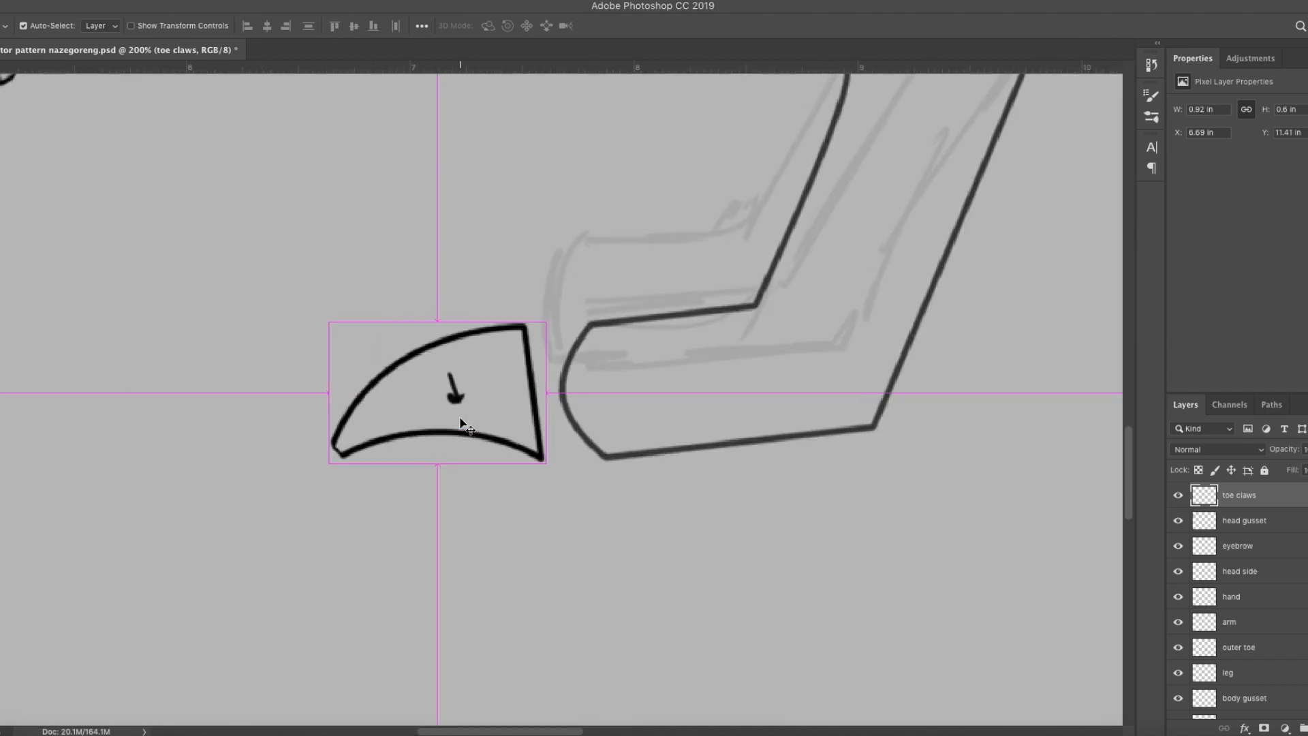
Draw a closed, narrow triangular path for a finger claw below the hand's outer finger.
{"action": "left_click_drag", "start_coordinate": [615, 341], "coordinate": [801, 468]}
{"action": "key", "text": "super+r"}
{"action": "key", "text": "p"}
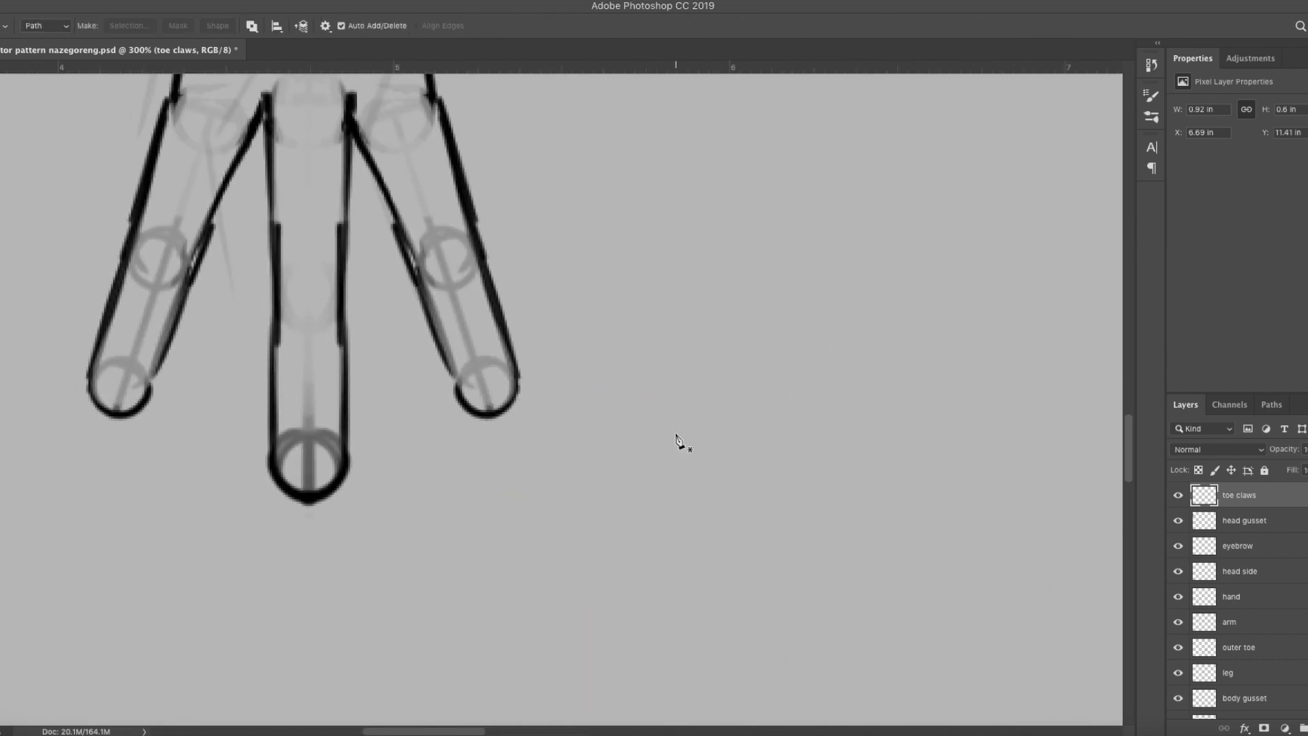
{"action": "left_click", "coordinate": [471, 443]}
{"action": "left_click", "coordinate": [537, 444]}
{"action": "left_click", "coordinate": [508, 591]}
{"action": "left_click", "coordinate": [471, 444]}
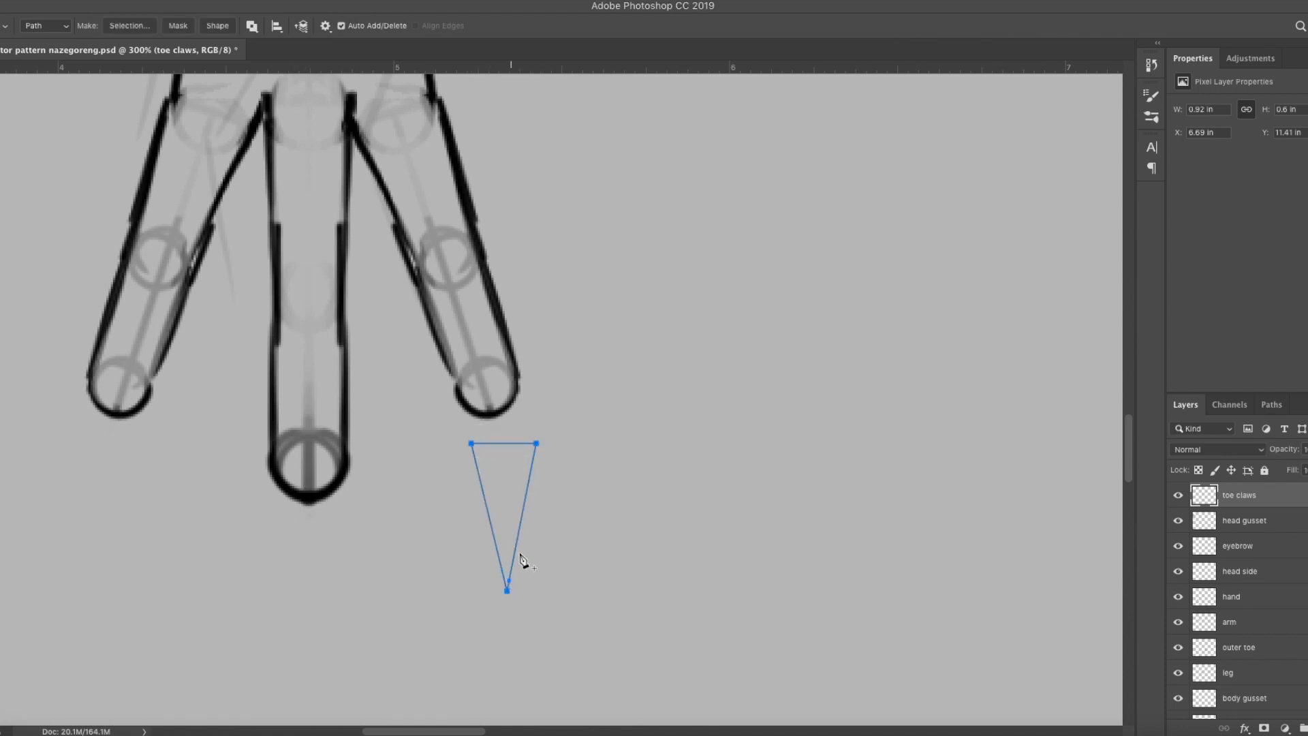
Bend both long sides of the finger claw path into a curved claw shape, and stroke it.
{"action": "right_click", "coordinate": [525, 514]}
{"action": "left_click", "coordinate": [544, 512]}
{"action": "left_click", "coordinate": [487, 505]}
{"action": "mouse_move", "coordinate": [524, 506]}
{"action": "left_mouse_down"}
{"action": "mouse_move", "coordinate": [541, 506]}
{"action": "mouse_move", "coordinate": [498, 504]}
{"action": "left_mouse_up"}
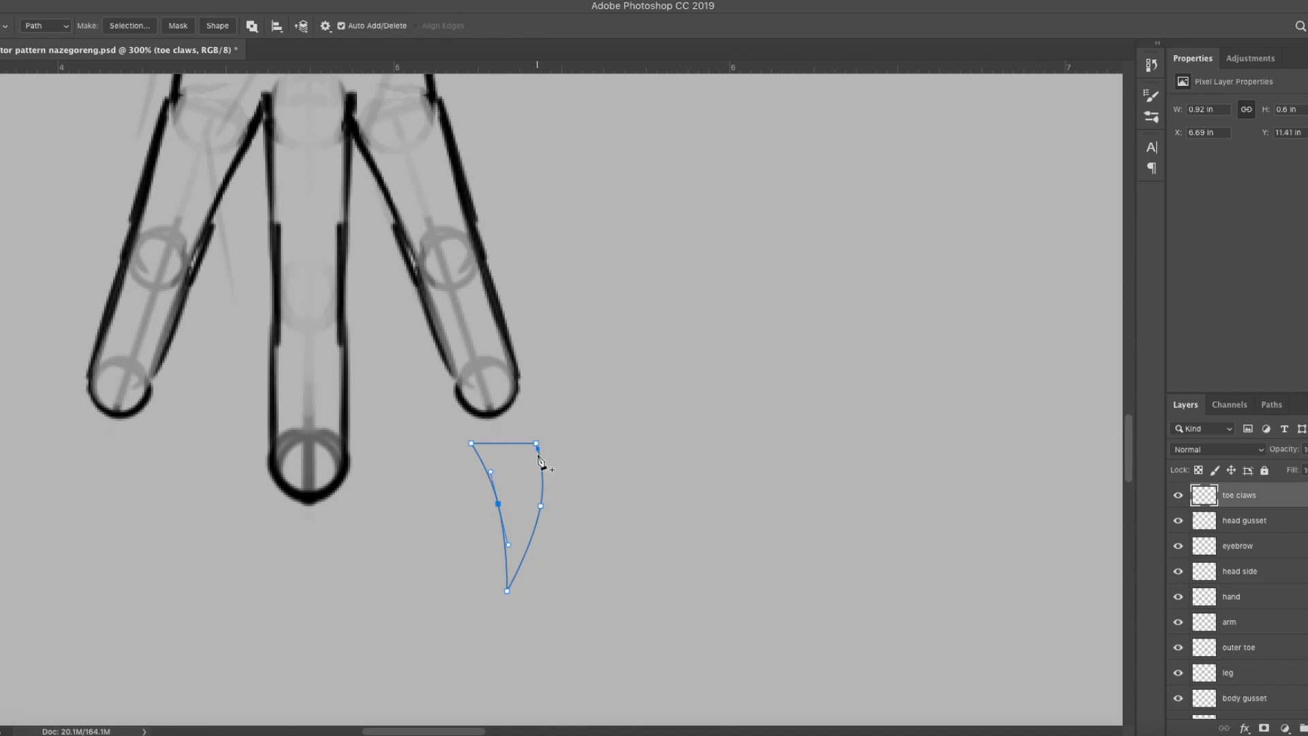
{"action": "right_click", "coordinate": [507, 498]}
{"action": "left_click", "coordinate": [542, 584]}
{"action": "key", "text": "Return"}
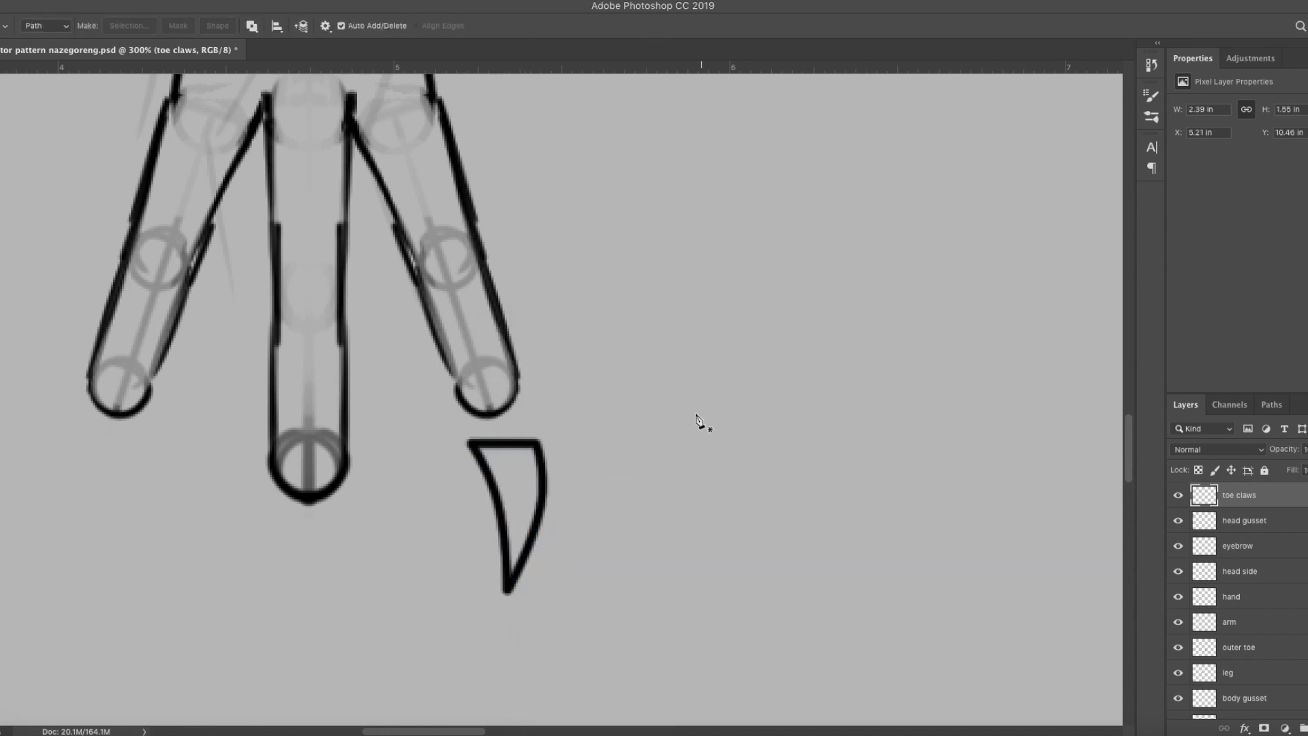
Move both claw pieces together so the large toe claw sits just above the foot.
{"action": "key", "text": "ctrl+minus"}
{"action": "key", "text": "ctrl+minus"}
{"action": "key", "text": "ctrl+minus"}
{"action": "key", "text": "ctrl+minus"}
{"action": "key", "text": "v"}
{"action": "key", "text": "ctrl+t"}
{"action": "left_click_drag", "start_coordinate": [586, 441], "coordinate": [683, 363]}
{"action": "key", "text": "Return"}
Select the small finger claw alone and rotate it to lie sideways above the toe claw.
{"action": "left_click", "coordinate": [13, 128]}
{"action": "mouse_move", "coordinate": [587, 300]}
{"action": "left_mouse_down"}
{"action": "mouse_move", "coordinate": [546, 341]}
{"action": "mouse_move", "coordinate": [651, 337]}
{"action": "left_mouse_up"}
{"action": "key", "text": "ctrl+t"}
{"action": "mouse_move", "coordinate": [680, 287]}
{"action": "left_mouse_down"}
{"action": "mouse_move", "coordinate": [541, 257]}
{"action": "mouse_move", "coordinate": [593, 248]}
{"action": "mouse_move", "coordinate": [569, 251]}
{"action": "left_mouse_up"}
{"action": "mouse_move", "coordinate": [677, 393]}
{"action": "left_mouse_down"}
{"action": "mouse_move", "coordinate": [773, 443]}
{"action": "mouse_move", "coordinate": [768, 387]}
{"action": "left_mouse_up"}
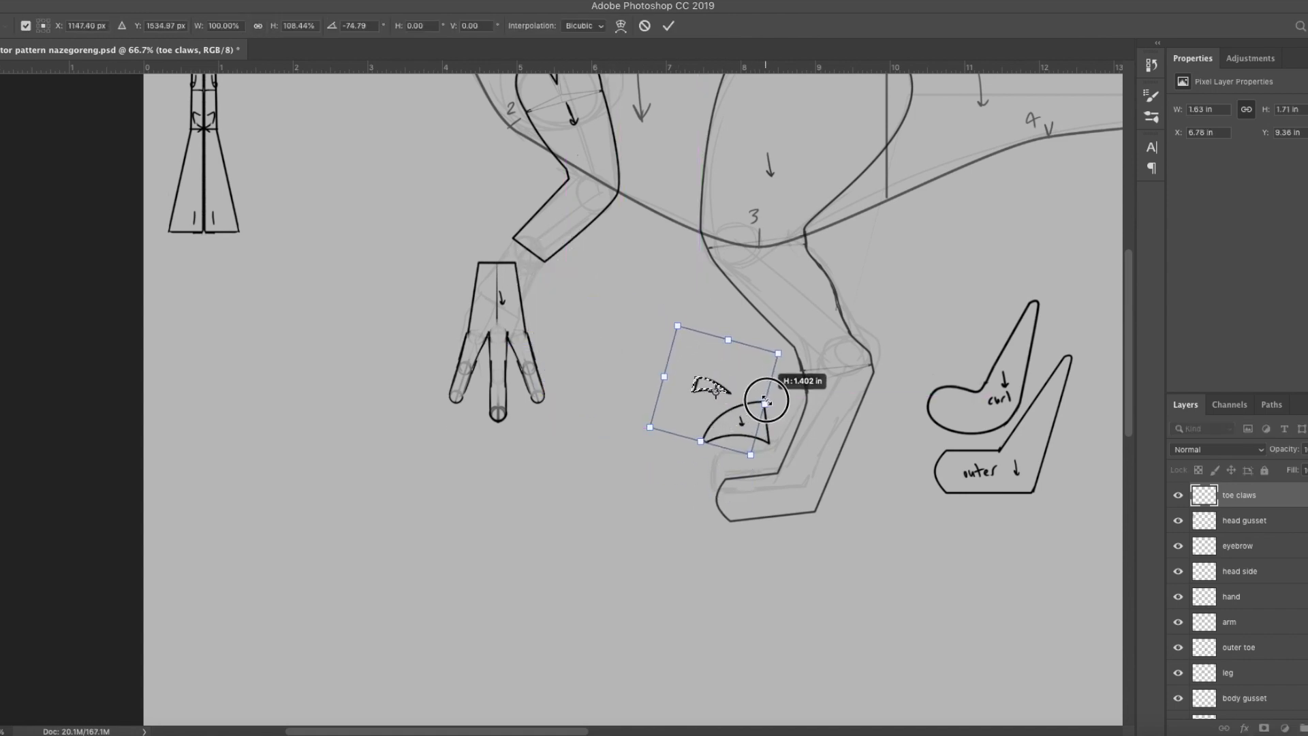
{"action": "key", "text": "Return"}
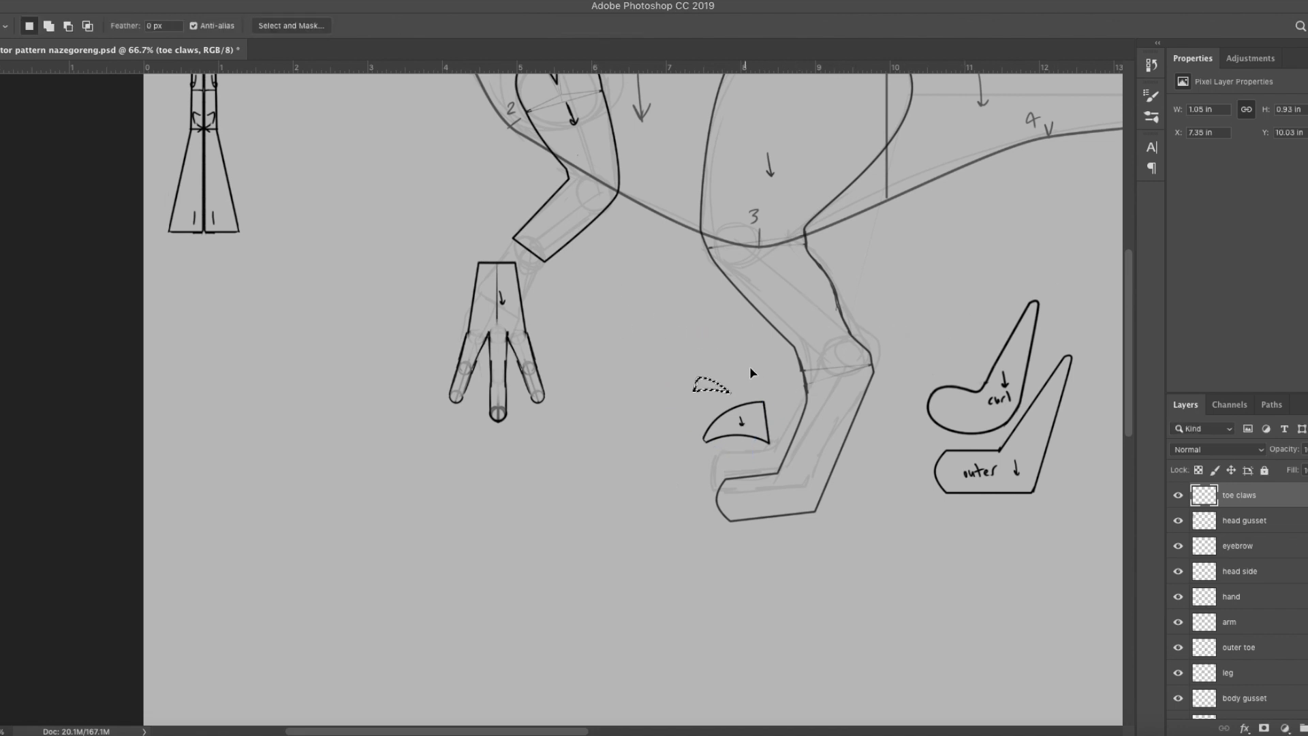
Move the small finger claw directly beneath the toe claw and deselect it.
{"action": "key", "text": "ctrl+t"}
{"action": "key", "text": "Return"}
{"action": "key", "text": "v"}
{"action": "left_click_drag", "start_coordinate": [723, 346], "coordinate": [759, 409]}
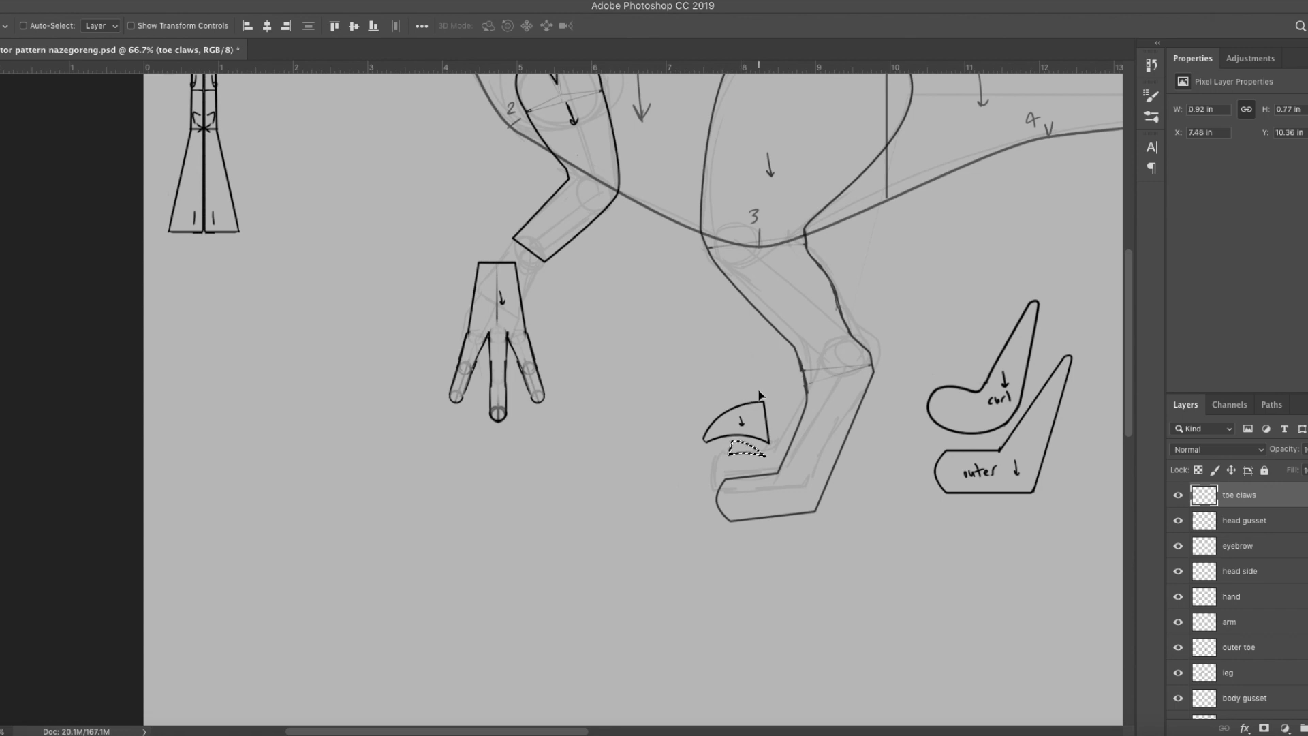
{"action": "key", "text": "ctrl+d"}
{"action": "left_click", "coordinate": [1177, 497]}
{"action": "left_click", "coordinate": [1177, 497]}
Replace the toe claw's grain arrow with one pointing toward its tip, and draw a matching tipward arrow in the finger claw.
{"action": "key", "text": "b"}
{"action": "key", "text": "super+plus"}
{"action": "key", "text": "super+plus"}
{"action": "key", "text": "super+plus"}
{"action": "left_click_drag", "start_coordinate": [993, 520], "coordinate": [578, 422]}
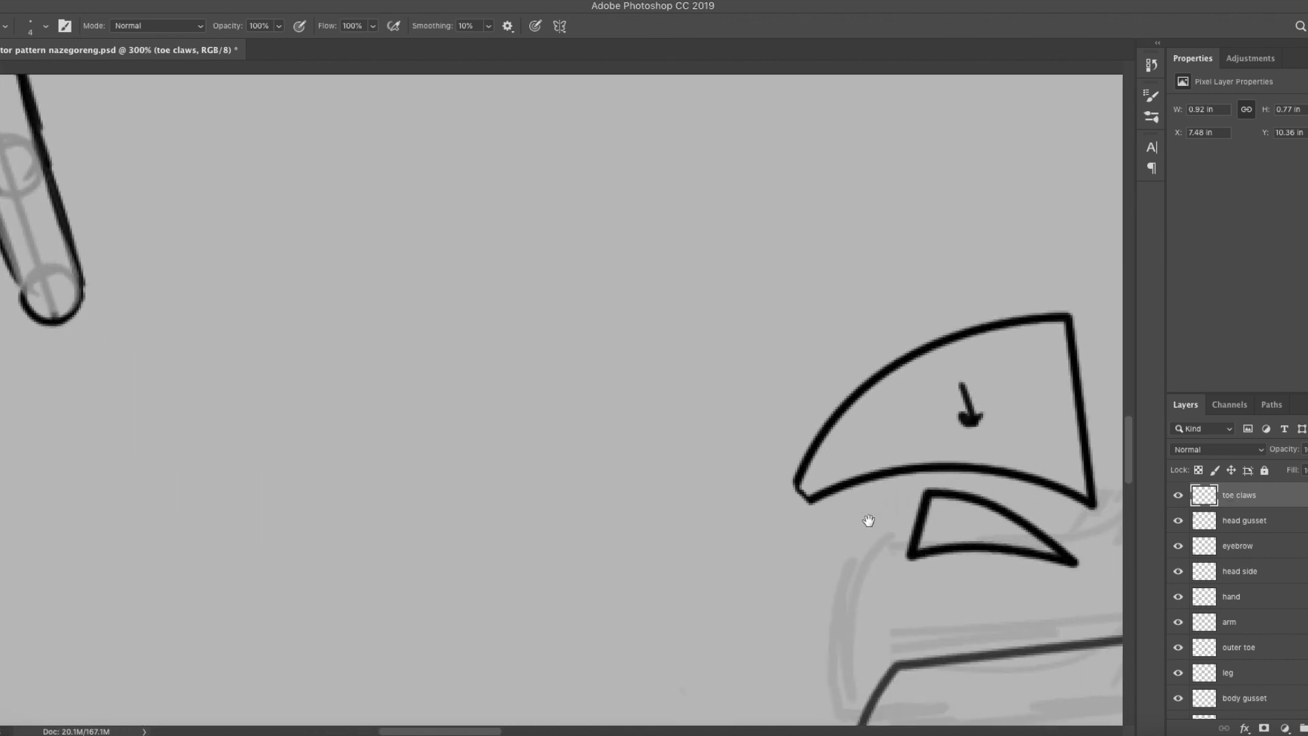
{"action": "left_click_drag", "start_coordinate": [869, 520], "coordinate": [761, 497]}
{"action": "key", "text": "e"}
{"action": "mouse_move", "coordinate": [877, 362]}
{"action": "left_mouse_down"}
{"action": "mouse_move", "coordinate": [868, 395]}
{"action": "mouse_move", "coordinate": [833, 392]}
{"action": "left_mouse_up"}
{"action": "key", "text": "b"}
{"action": "left_click_drag", "start_coordinate": [845, 499], "coordinate": [881, 505]}
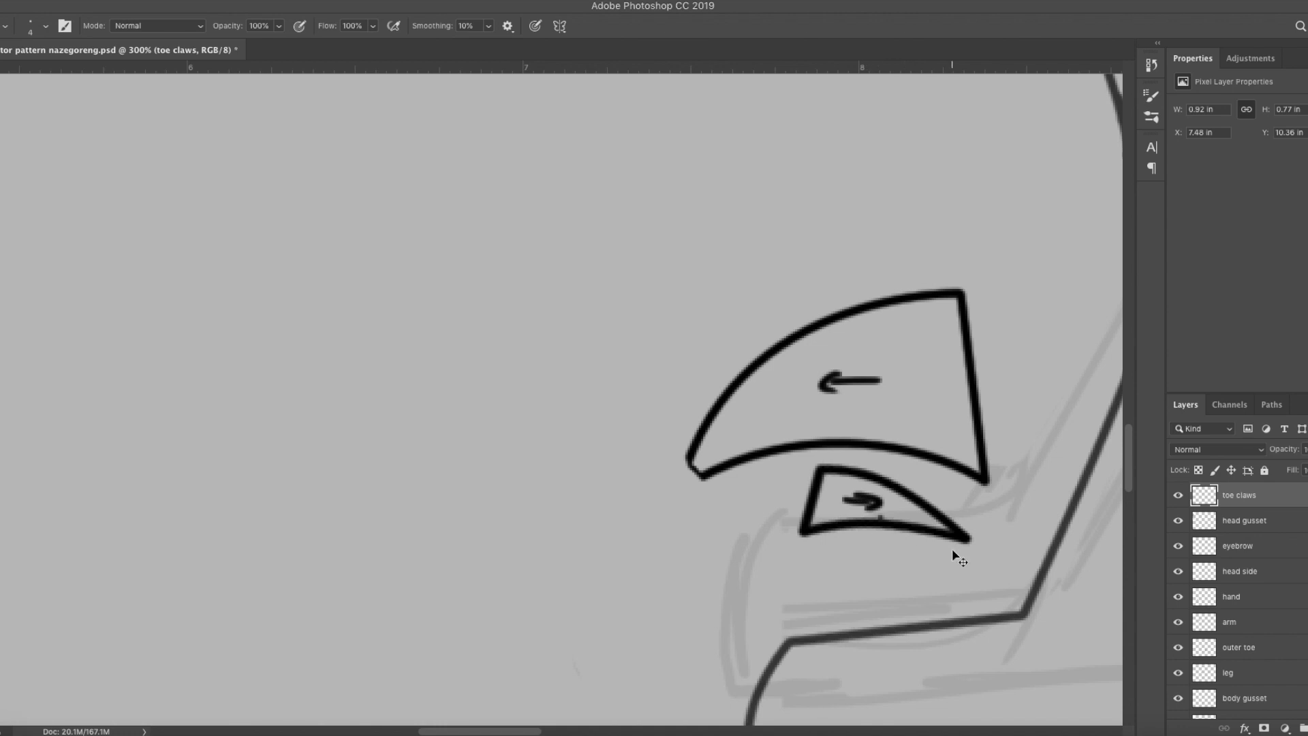
Look over the complete raptor pattern, from the new claw pieces to the body, head, limbs and both gusset strips.
{"action": "key", "text": "super+minus"}
{"action": "key", "text": "super+minus"}
{"action": "key", "text": "super+minus"}
{"action": "key", "text": "super+minus"}
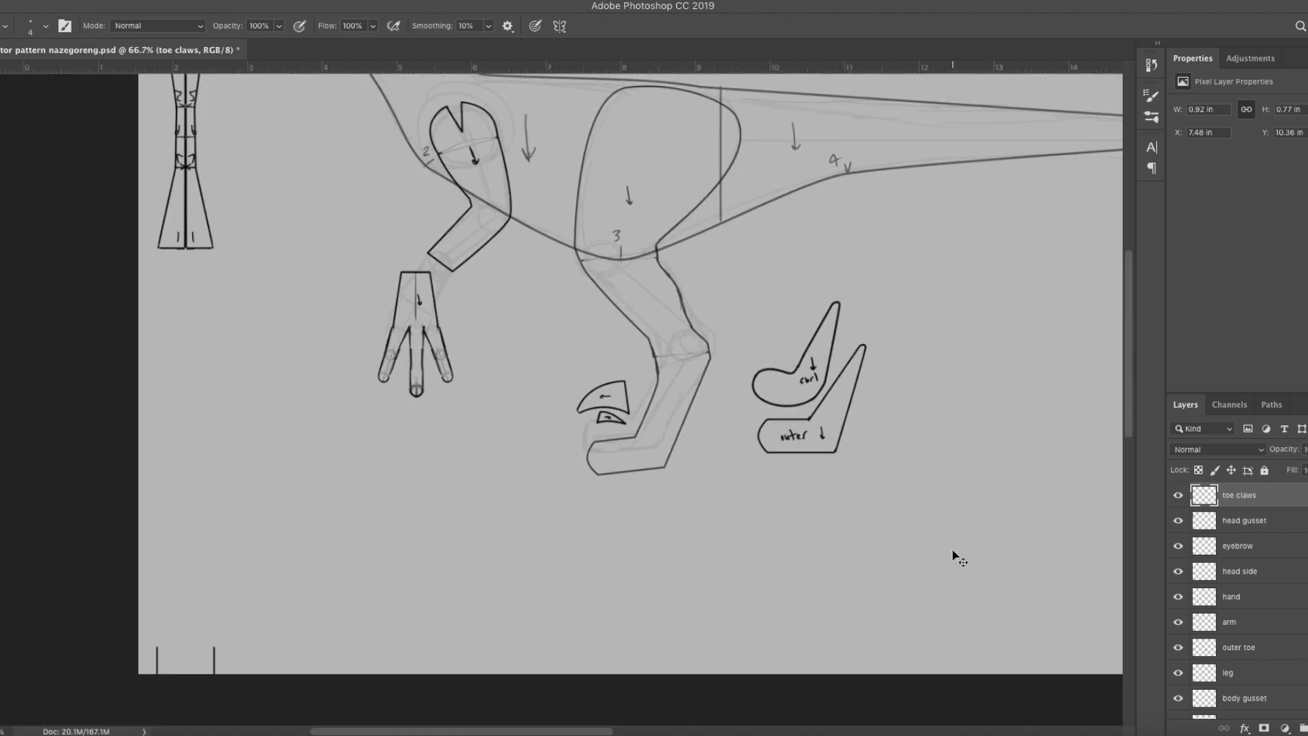
{"action": "key", "text": "super+minus"}
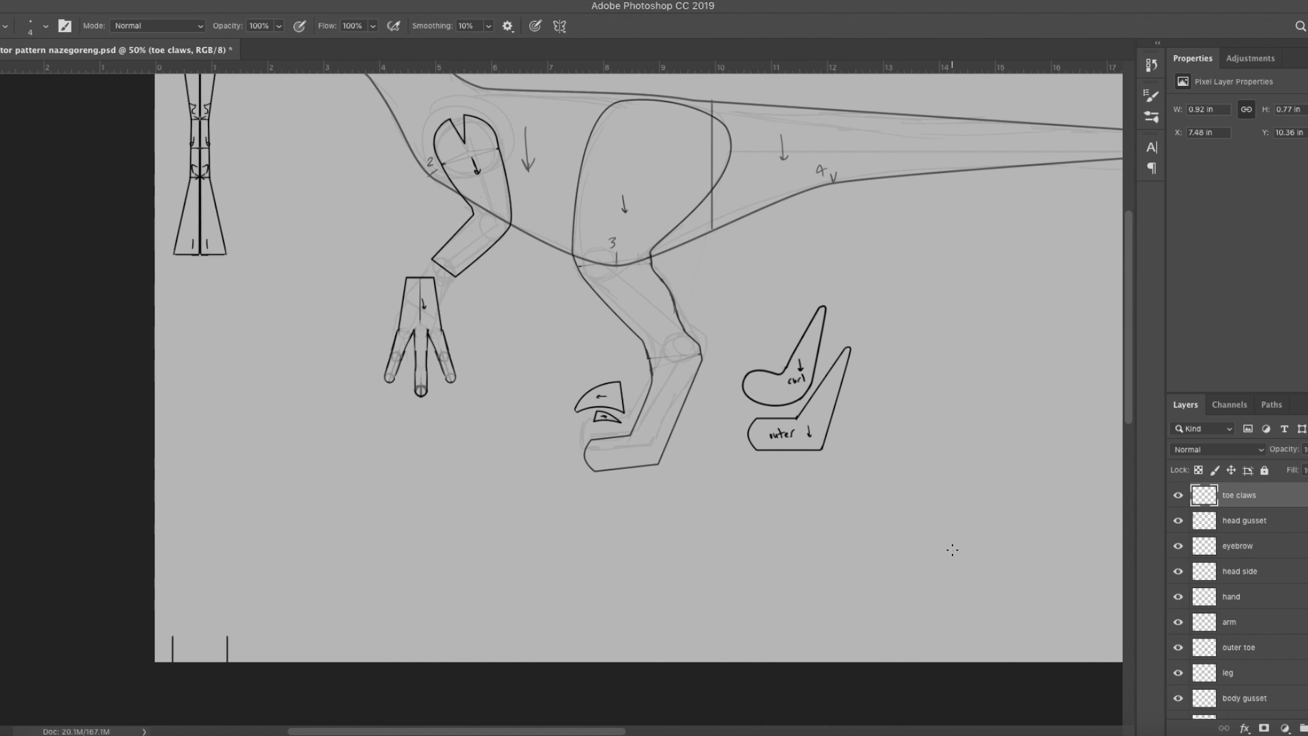
{"action": "left_click_drag", "start_coordinate": [439, 302], "coordinate": [454, 557]}
{"action": "left_click_drag", "start_coordinate": [674, 415], "coordinate": [497, 407]}
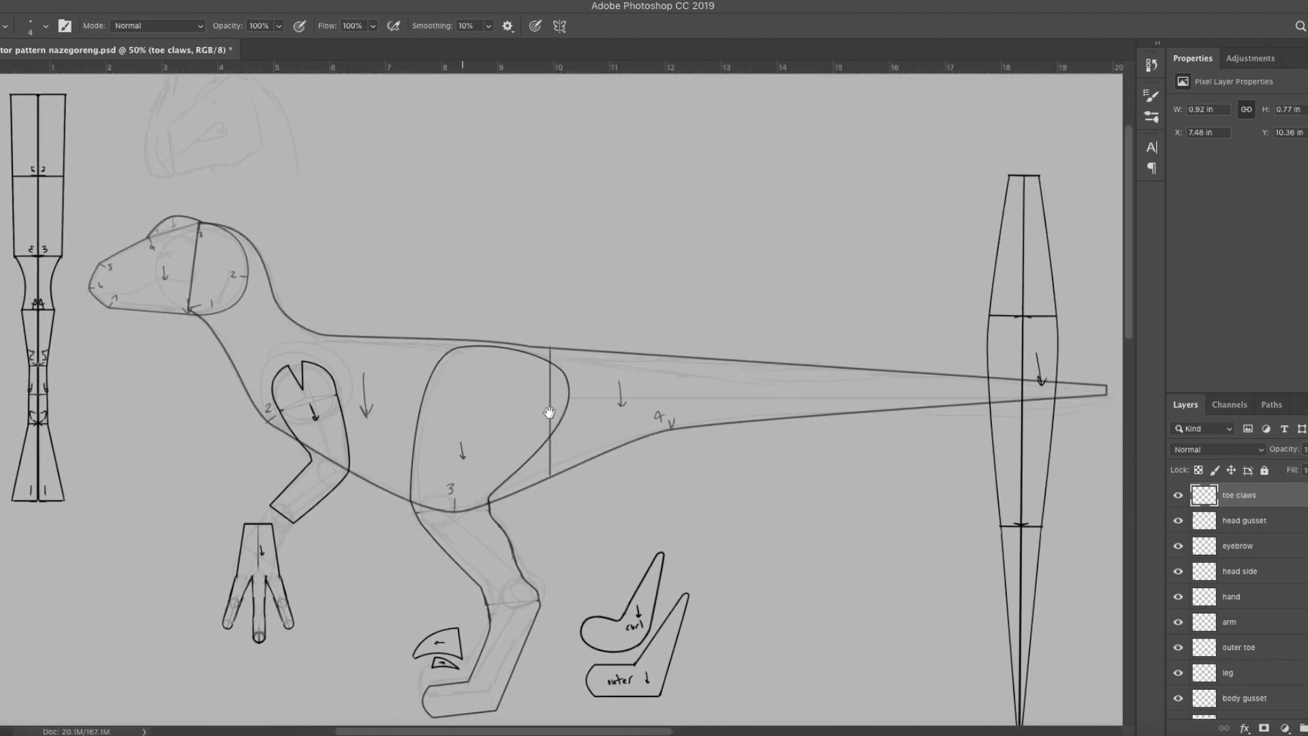
{"action": "key", "text": "super+minus"}
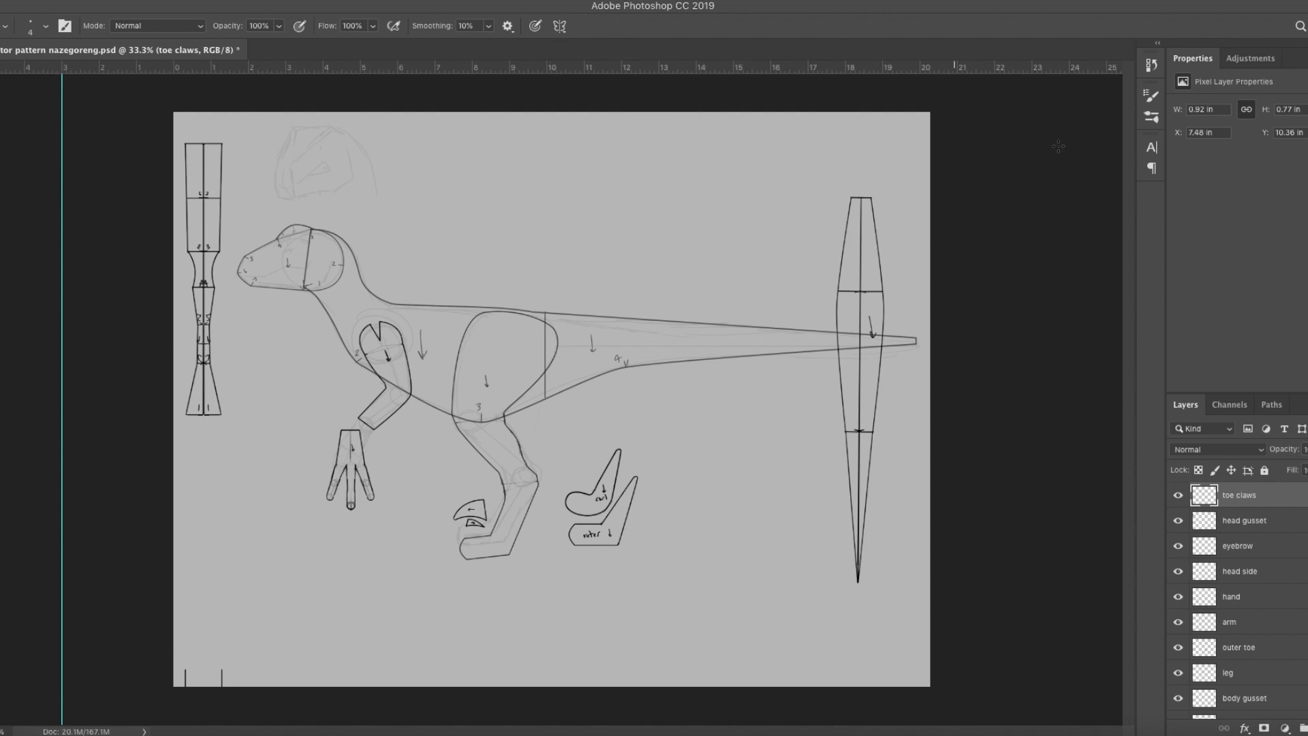